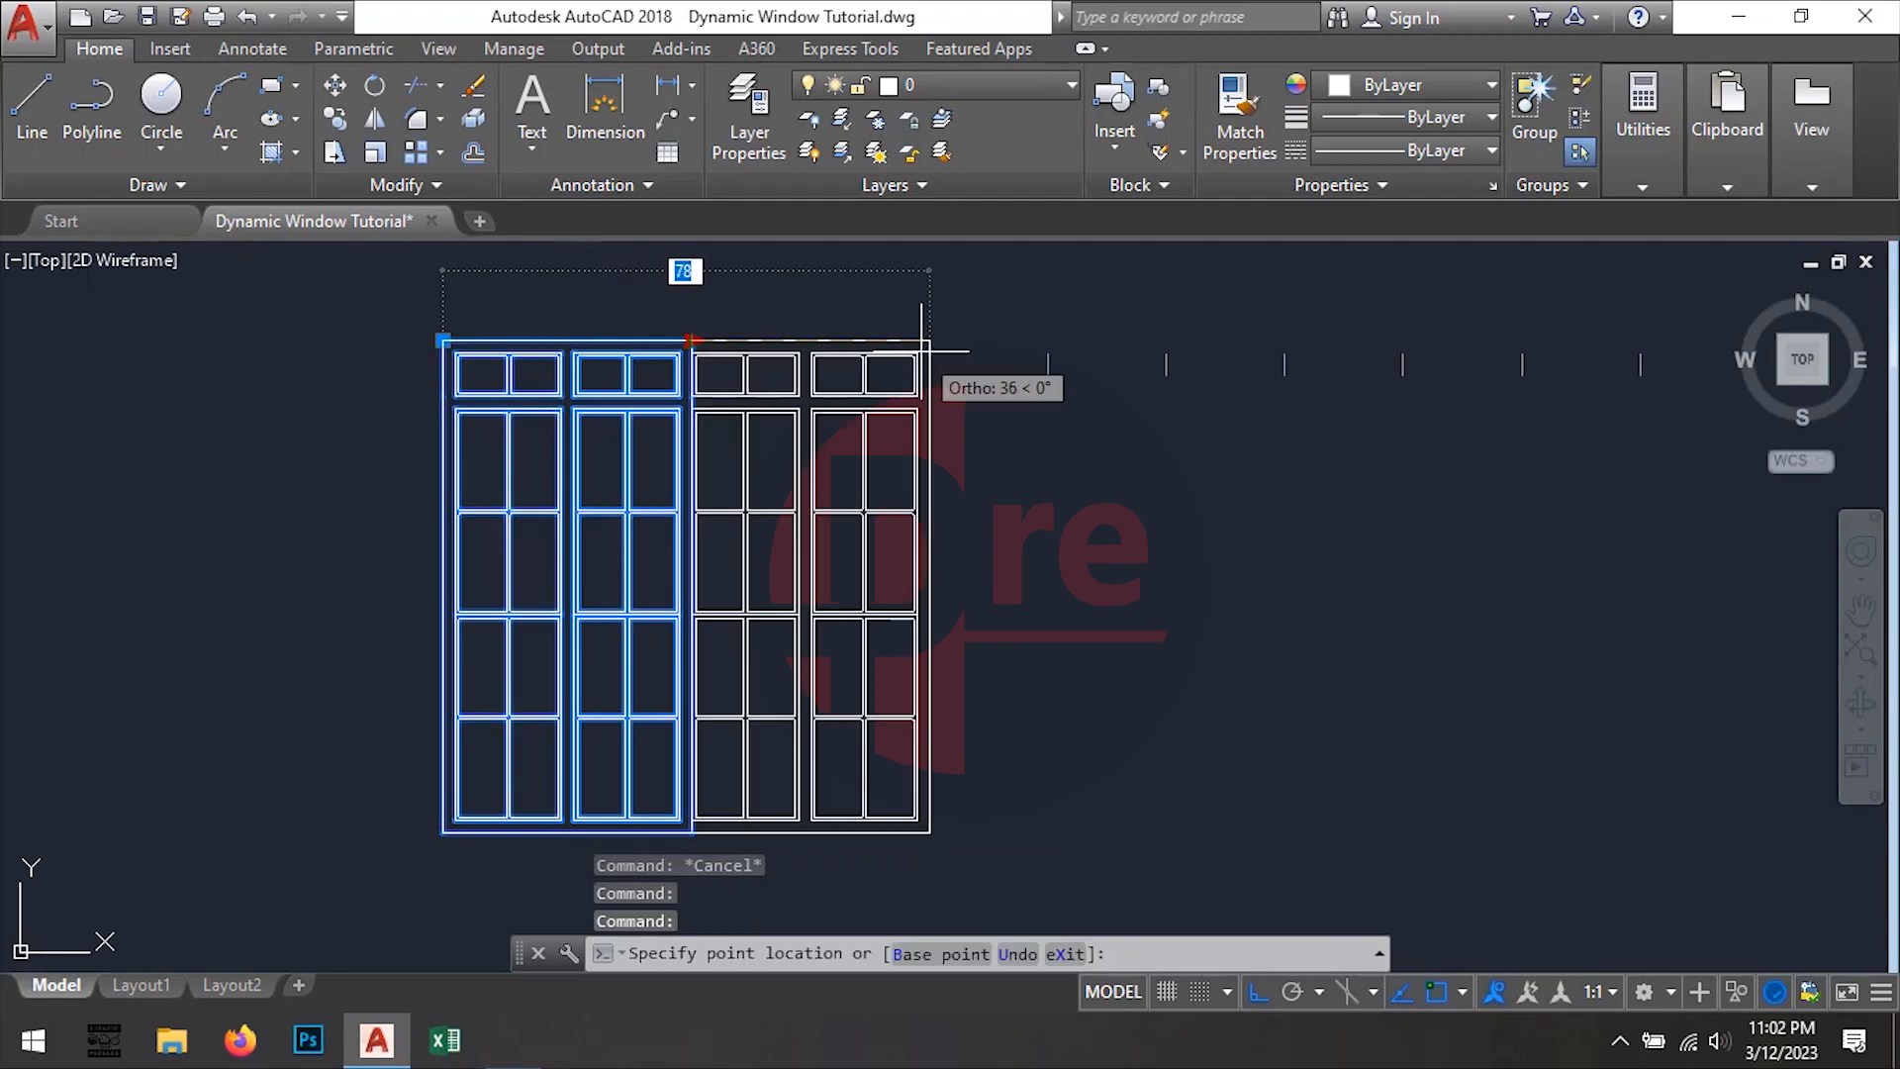
Try out the finished dynamic window block by stretching it to ten panels wide, and then reducing it to five
{"action": "left_click", "coordinate": [1619, 379]}
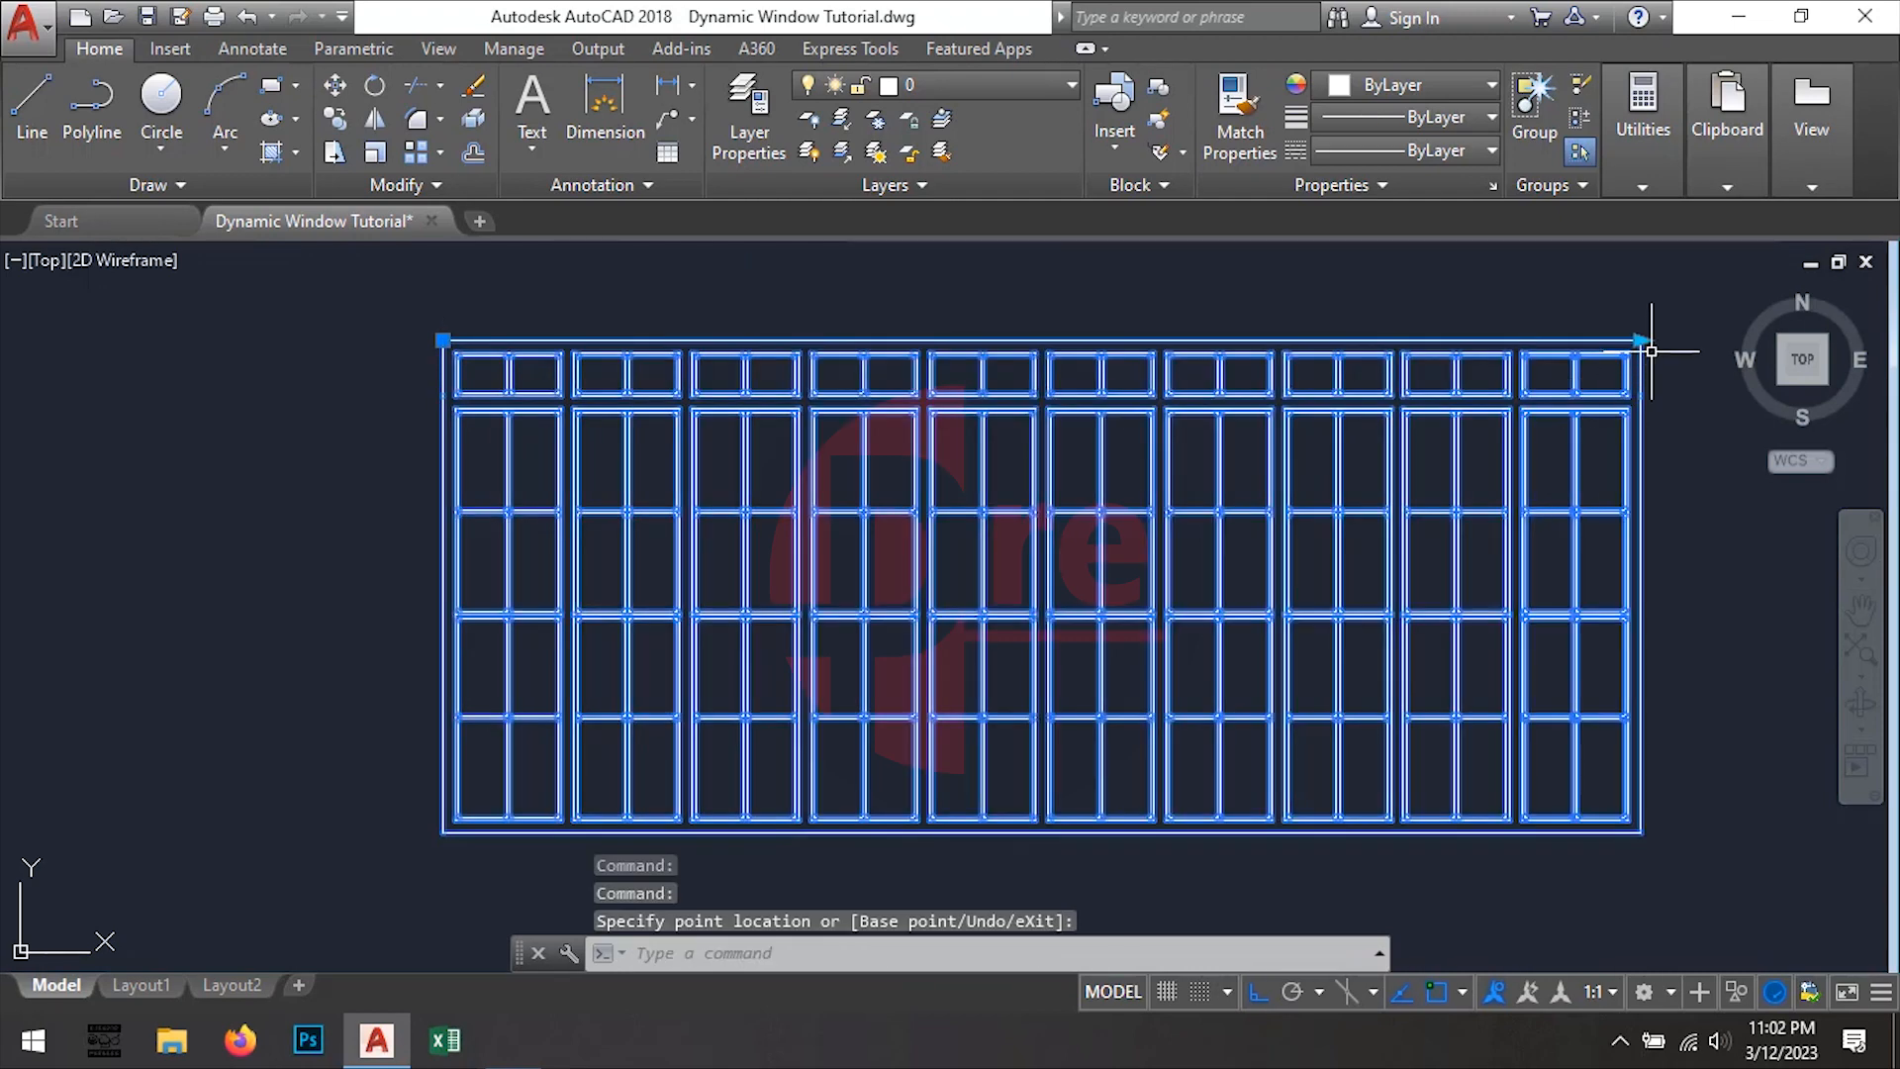
{"action": "left_click", "coordinate": [1640, 339]}
{"action": "left_click", "coordinate": [1074, 303]}
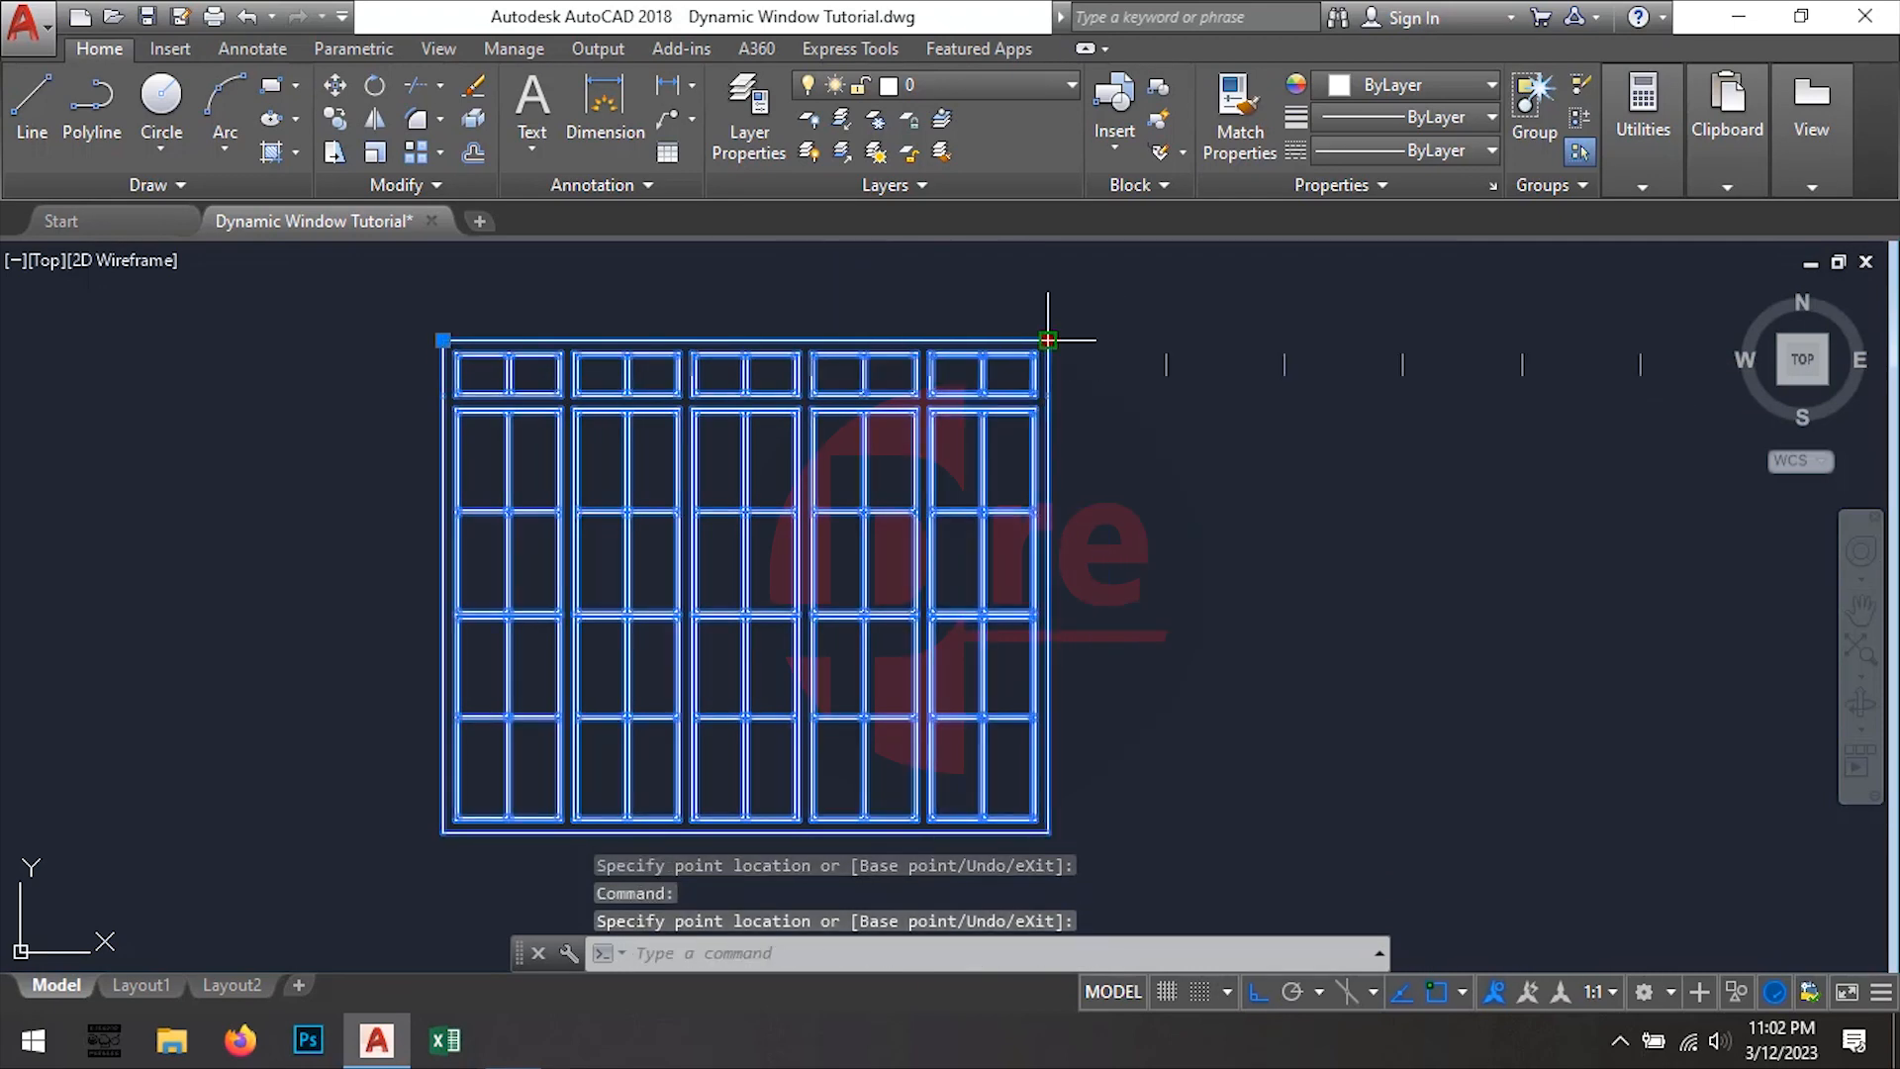
{"action": "left_click", "coordinate": [1049, 340]}
{"action": "left_click", "coordinate": [724, 366]}
{"action": "middle_click_drag", "start_coordinate": [627, 513], "coordinate": [798, 539]}
{"action": "key", "text": "Escape"}
Examine the two-panel window elevation and the width dimensions above and below it
{"action": "scroll", "coordinate": [841, 493], "scroll_direction": "down", "scroll_amount": 3}
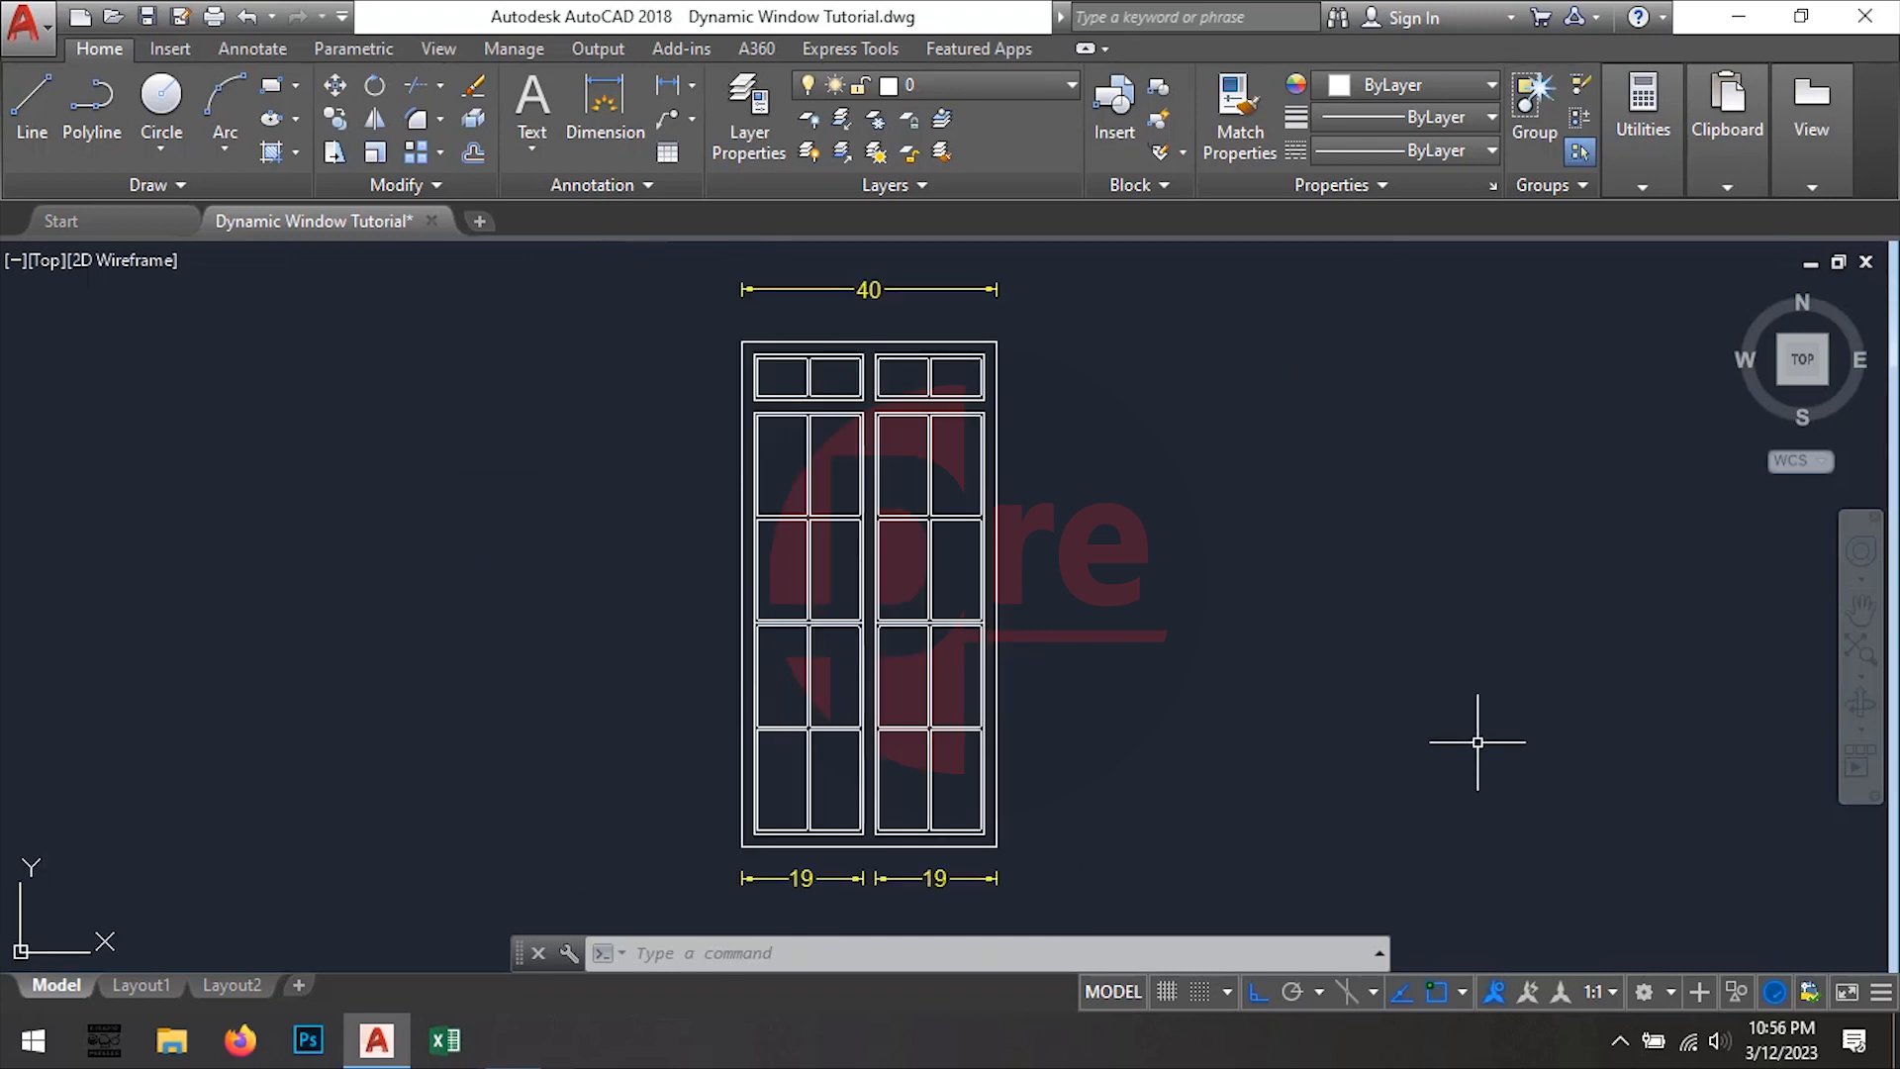
{"action": "scroll", "coordinate": [1365, 653], "scroll_direction": "down", "scroll_amount": 3}
{"action": "scroll", "coordinate": [1118, 485], "scroll_direction": "up", "scroll_amount": 6}
{"action": "scroll", "coordinate": [935, 614], "scroll_direction": "down", "scroll_amount": 4}
{"action": "middle_click_drag", "start_coordinate": [930, 622], "coordinate": [881, 309]}
{"action": "scroll", "coordinate": [839, 762], "scroll_direction": "up", "scroll_amount": 4}
{"action": "scroll", "coordinate": [839, 768], "scroll_direction": "down", "scroll_amount": 4}
{"action": "middle_click_drag", "start_coordinate": [931, 486], "coordinate": [795, 568]}
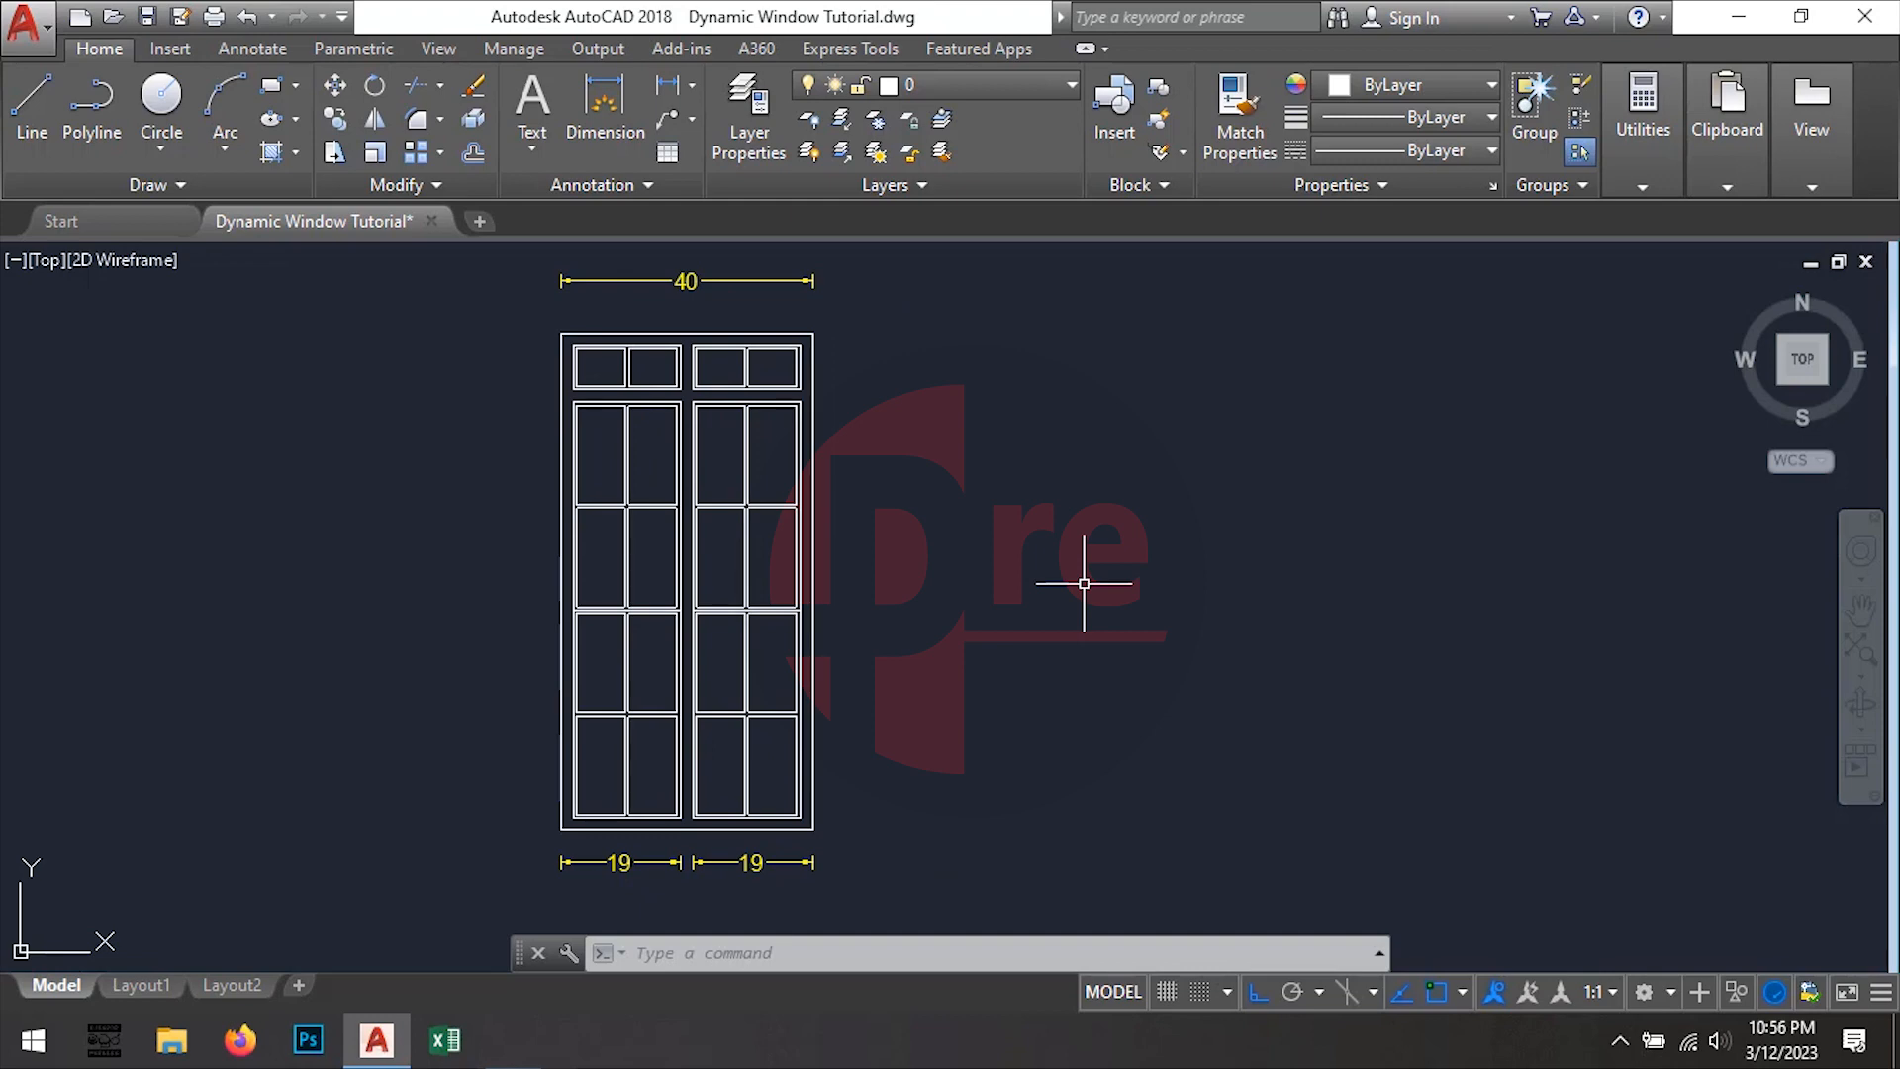
Start a block definition named Dynamic Window Tutorial with its base point at the window frame's upper-left corner
{"action": "type", "text": "ck"}
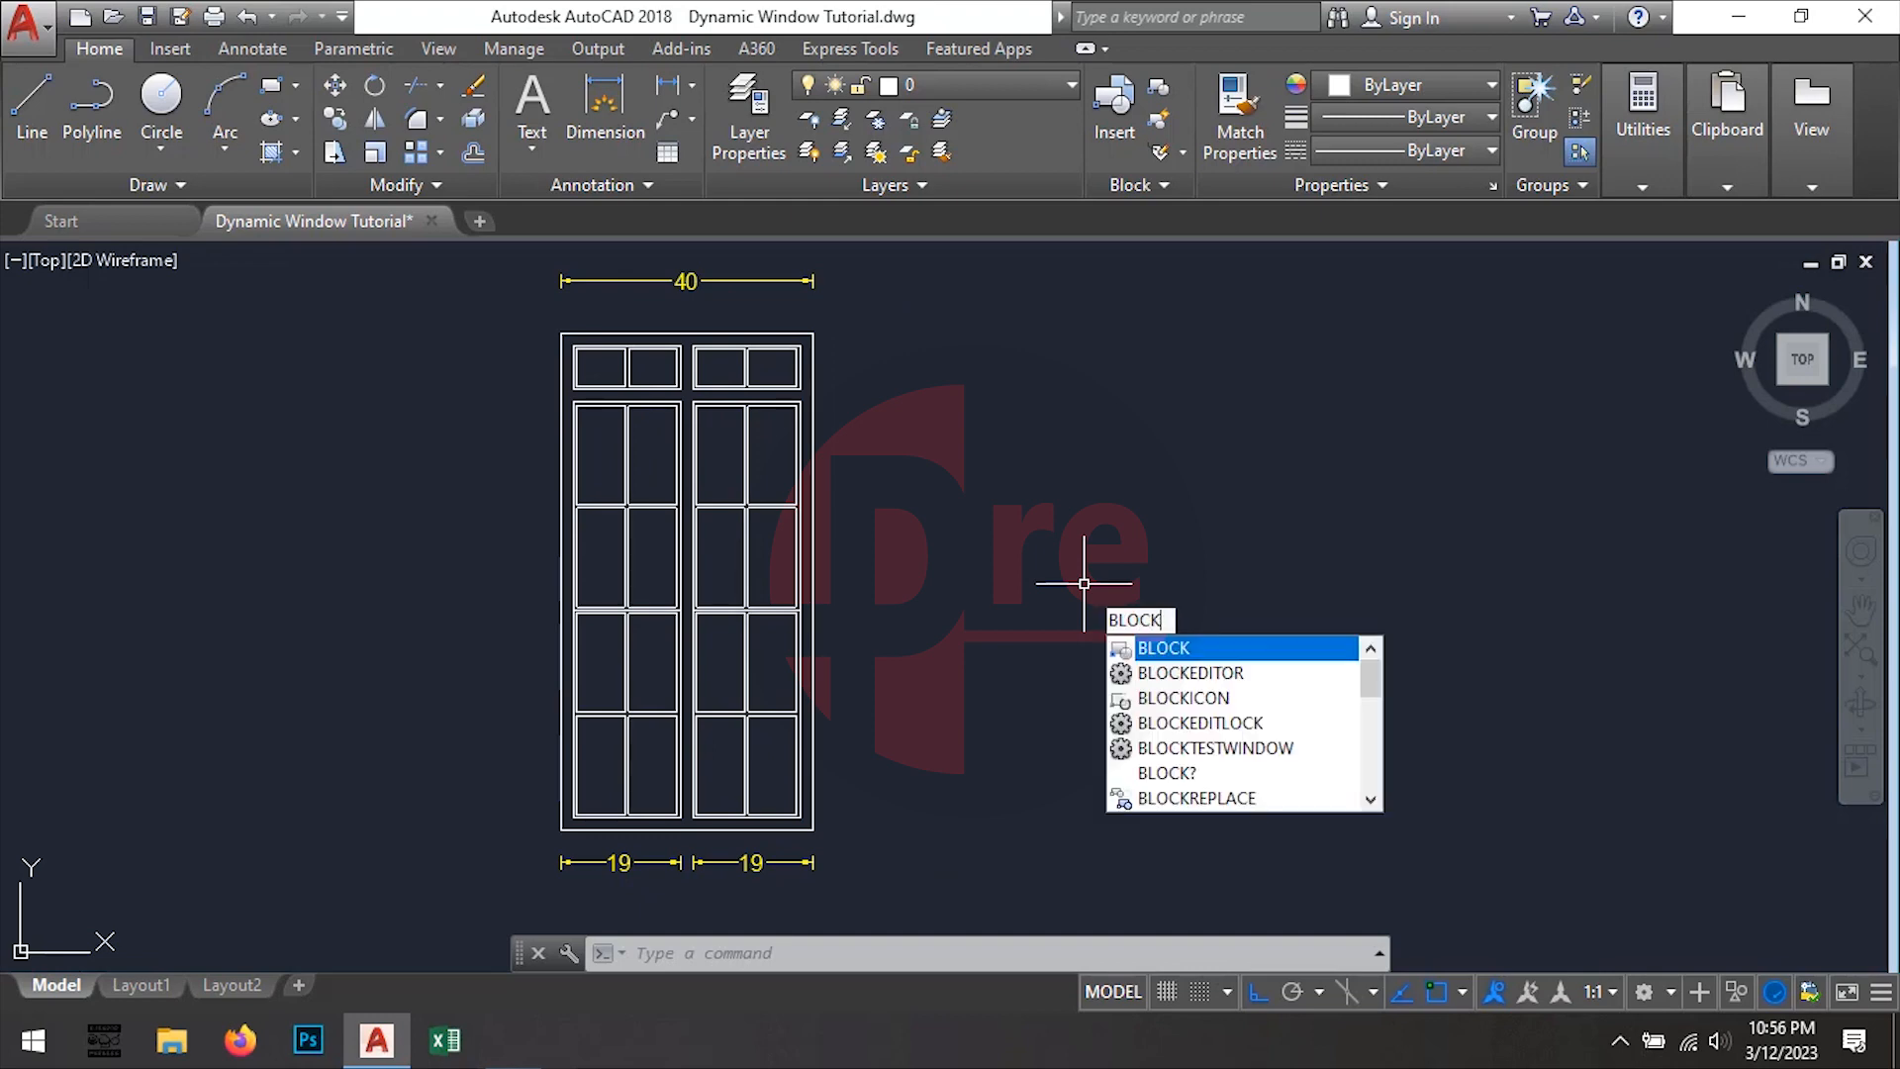
{"action": "key", "text": "Return"}
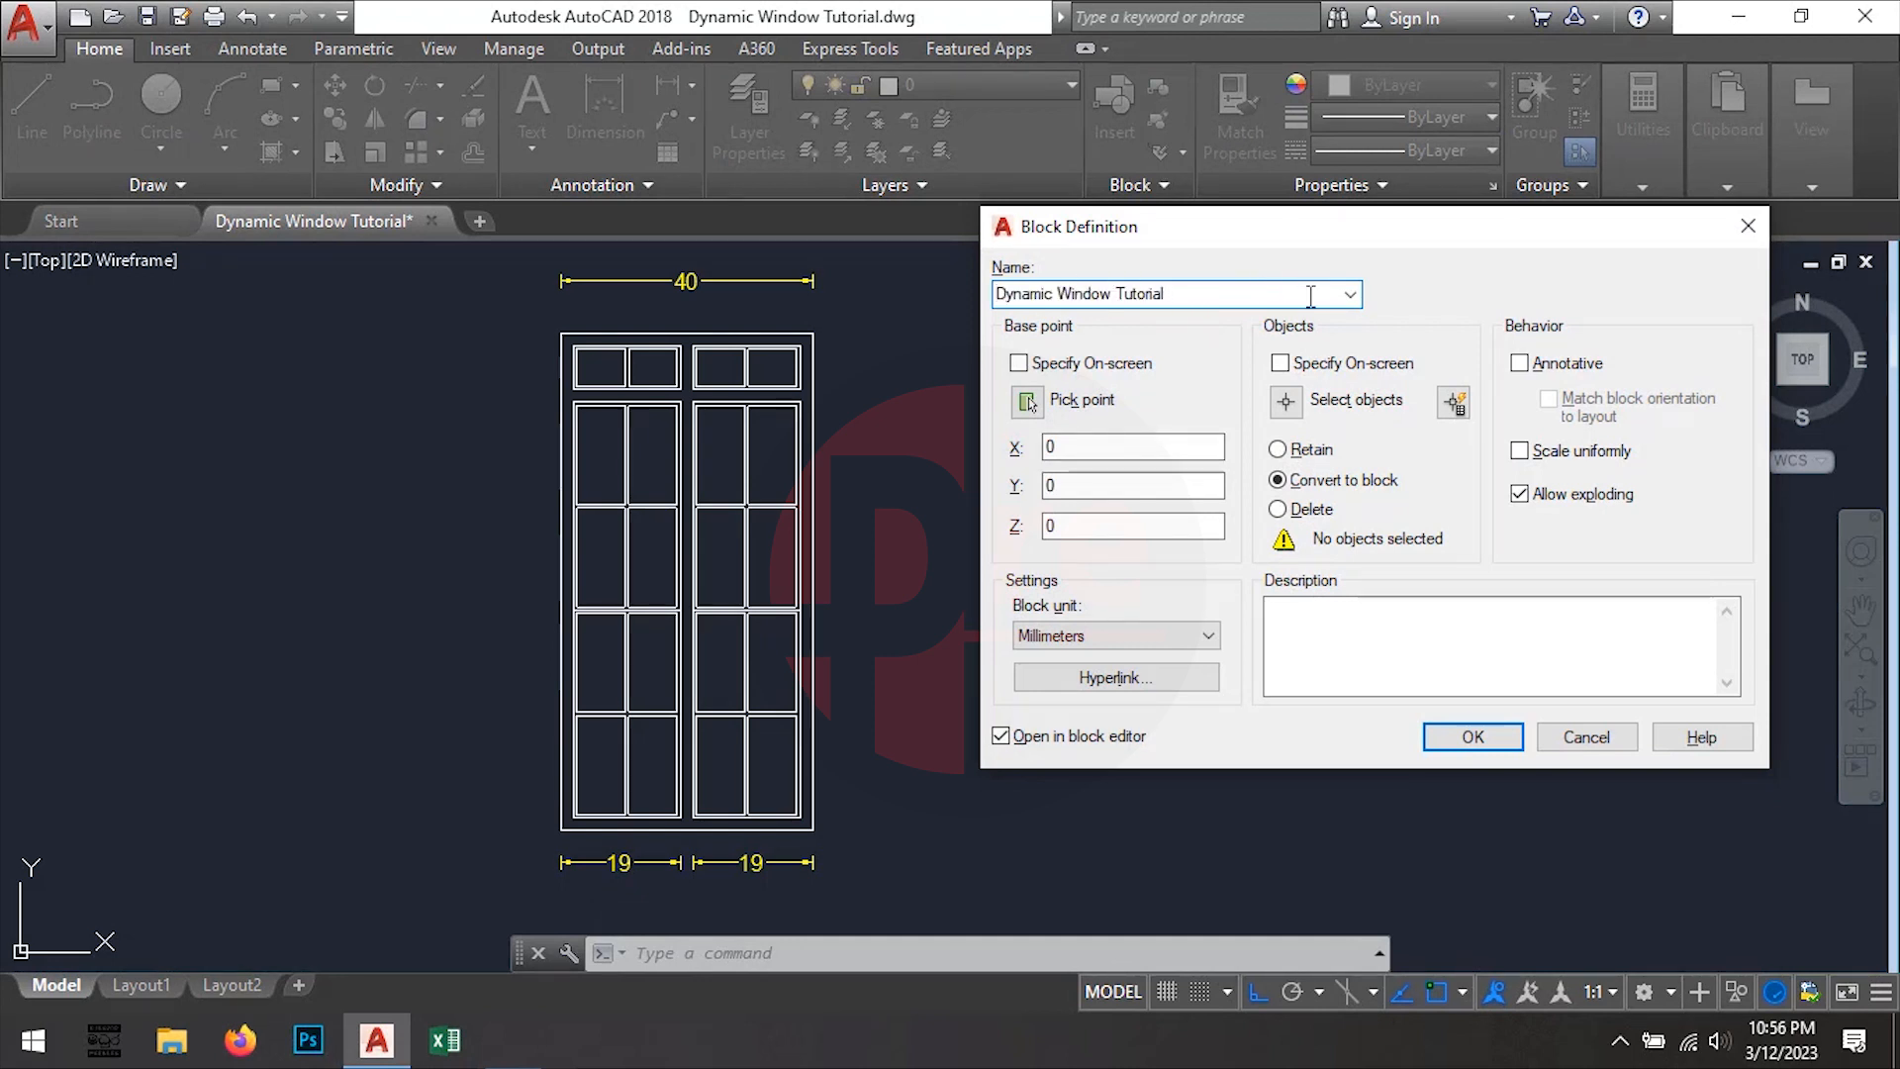
{"action": "left_click", "coordinate": [1027, 401]}
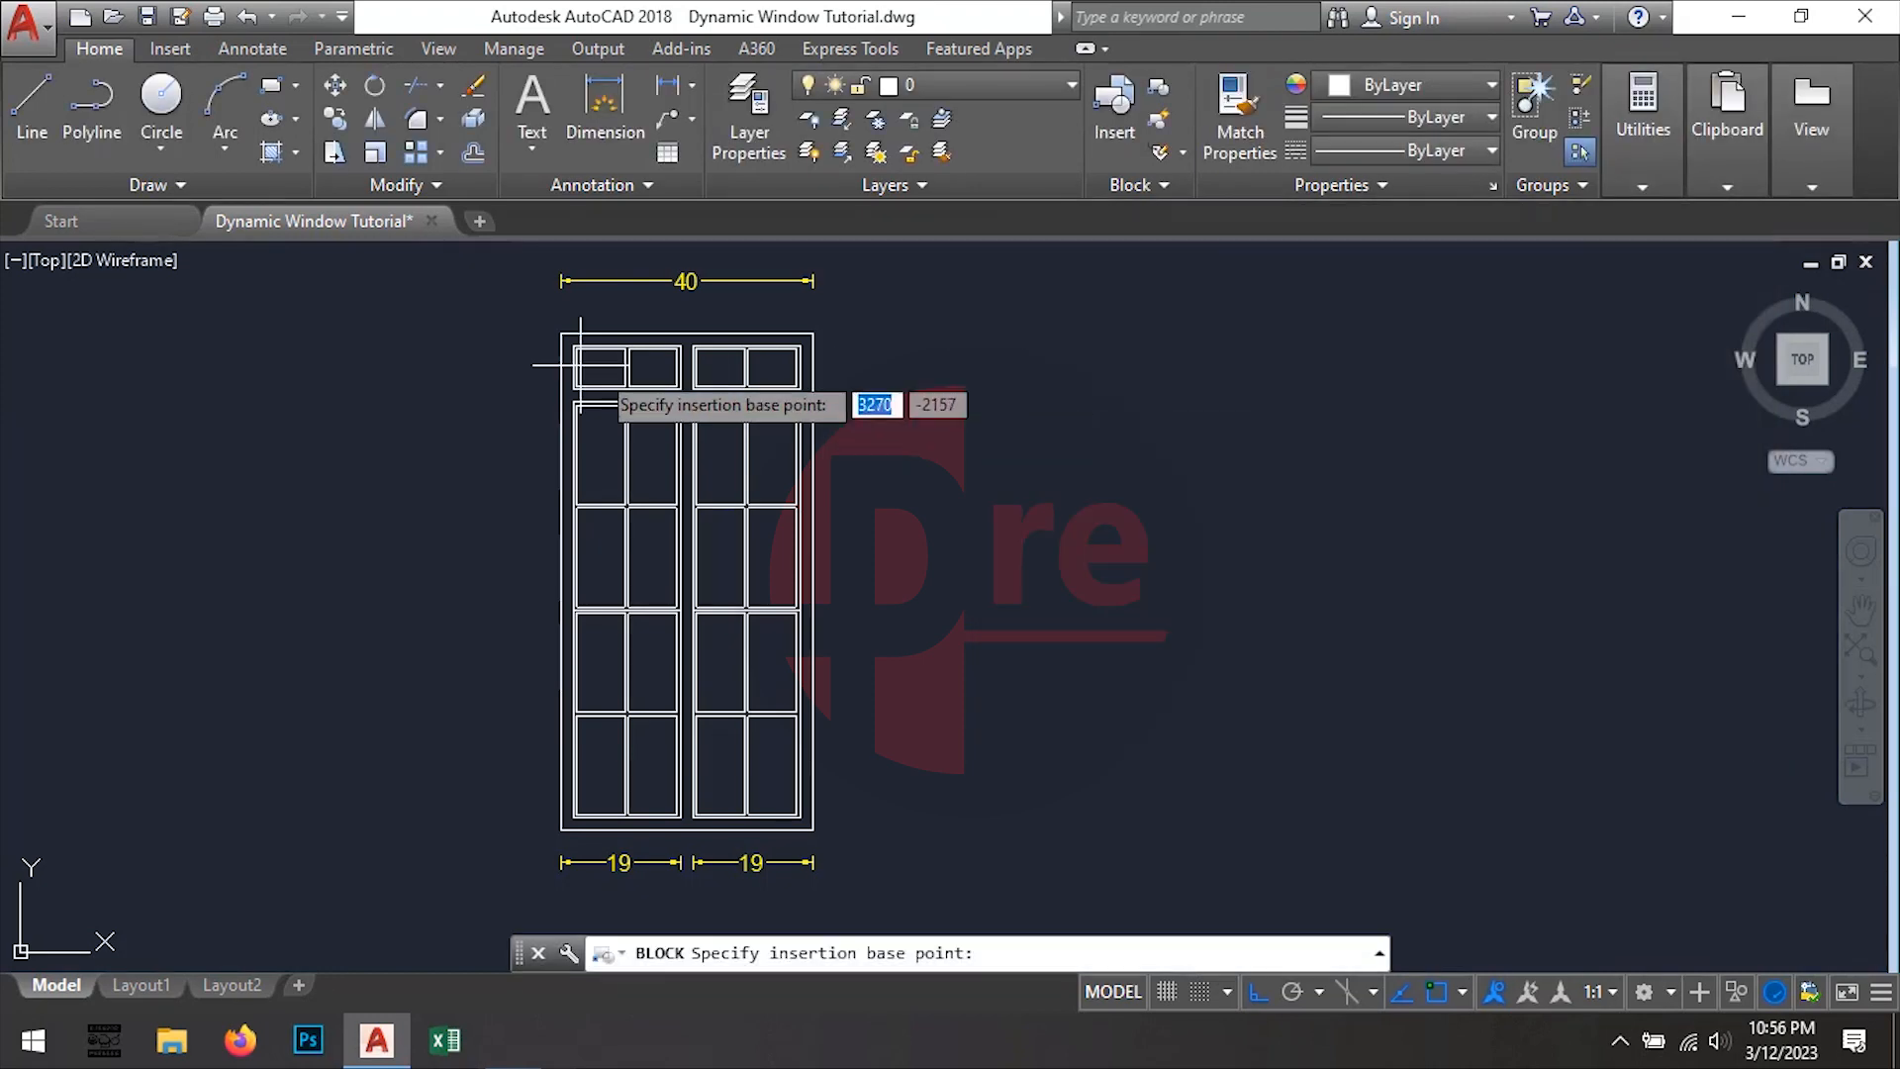
{"action": "left_click", "coordinate": [560, 332]}
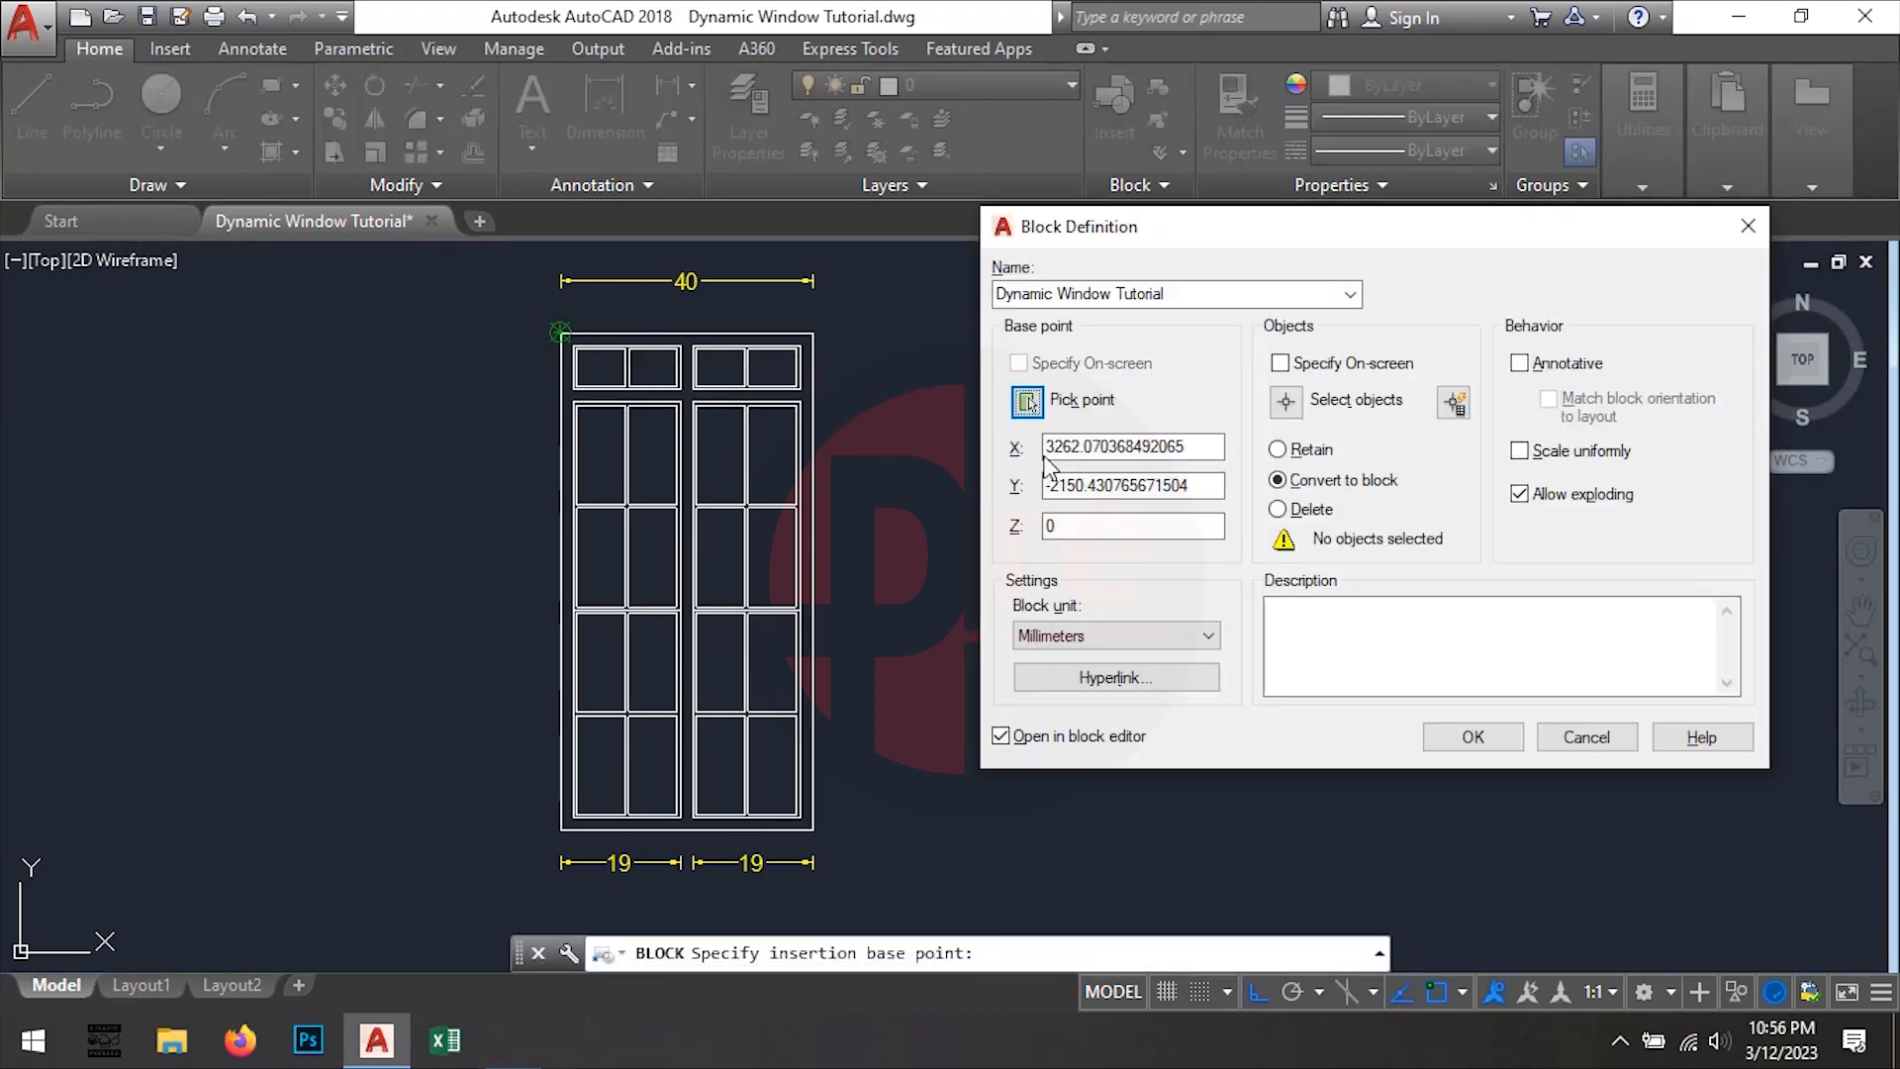
Select the whole window with its dimensions as the block's objects and open the new block in the block editor
{"action": "left_click", "coordinate": [1283, 402]}
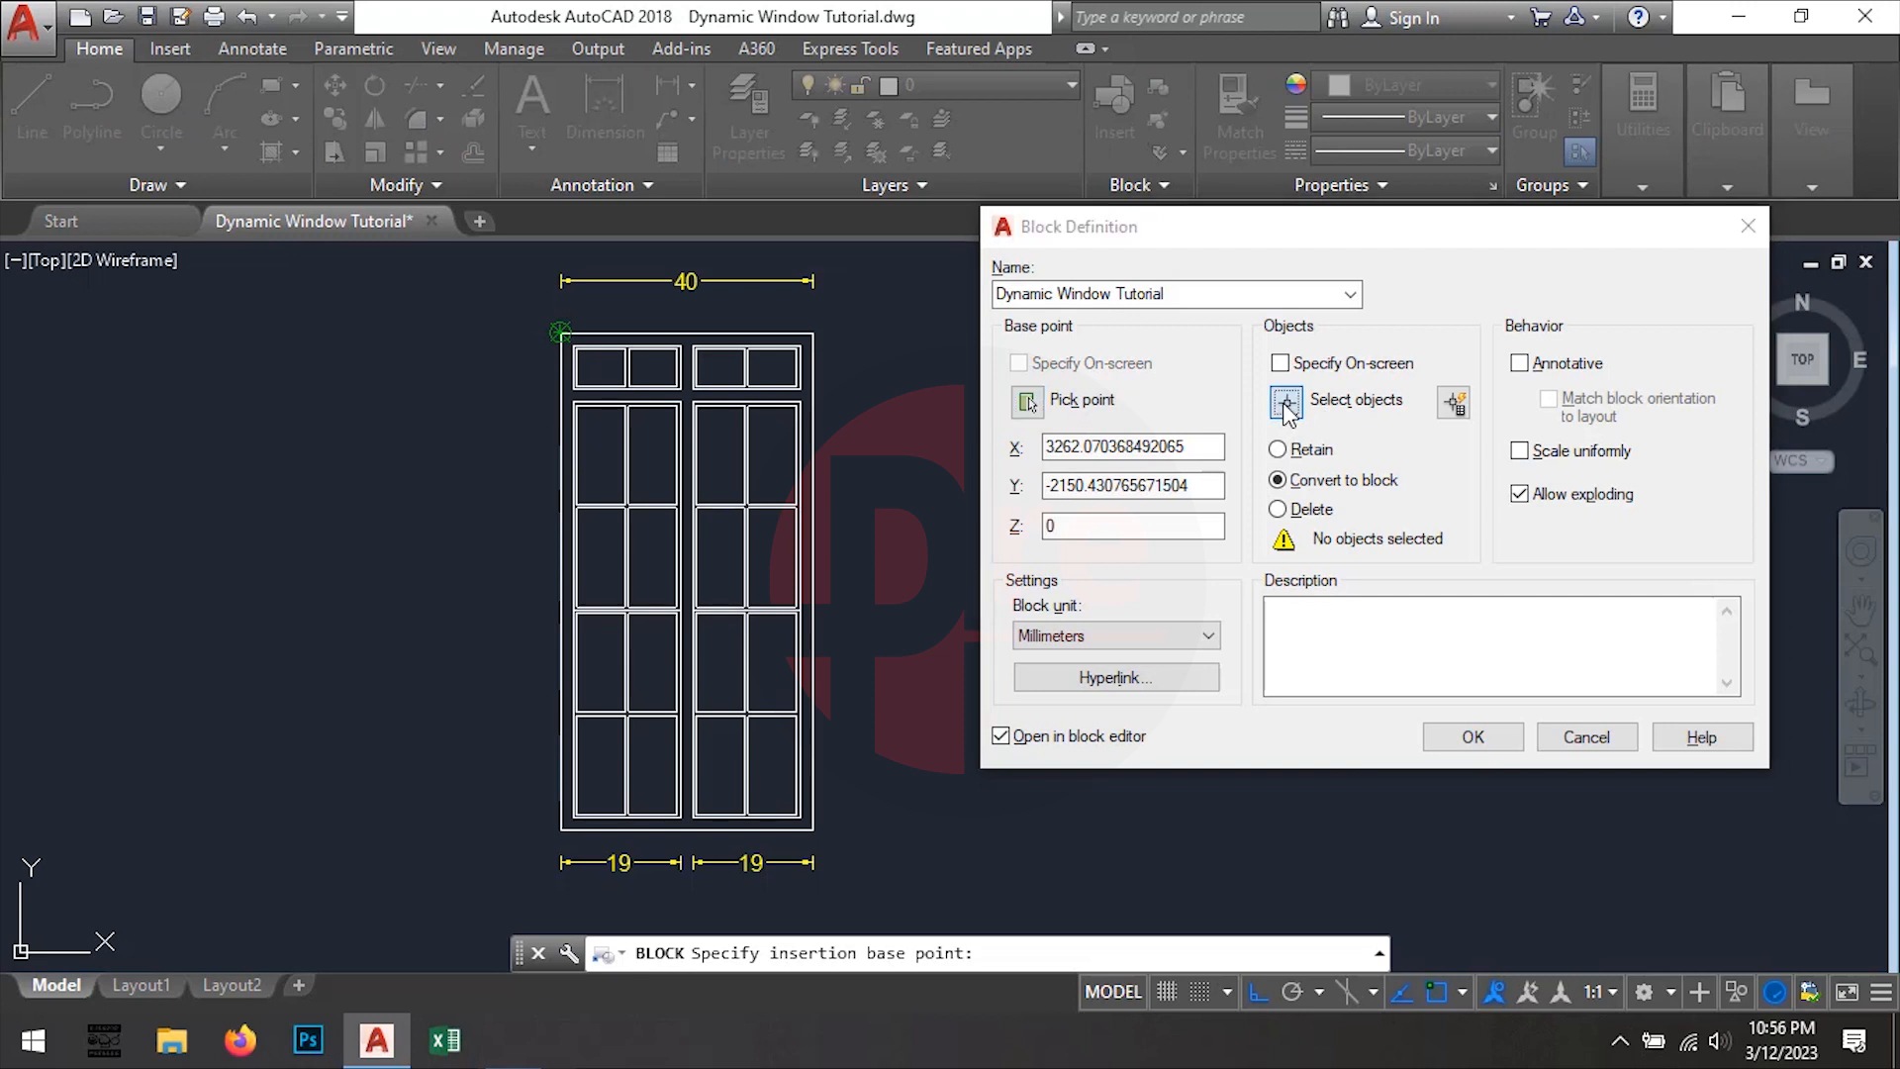
{"action": "left_click", "coordinate": [884, 305]}
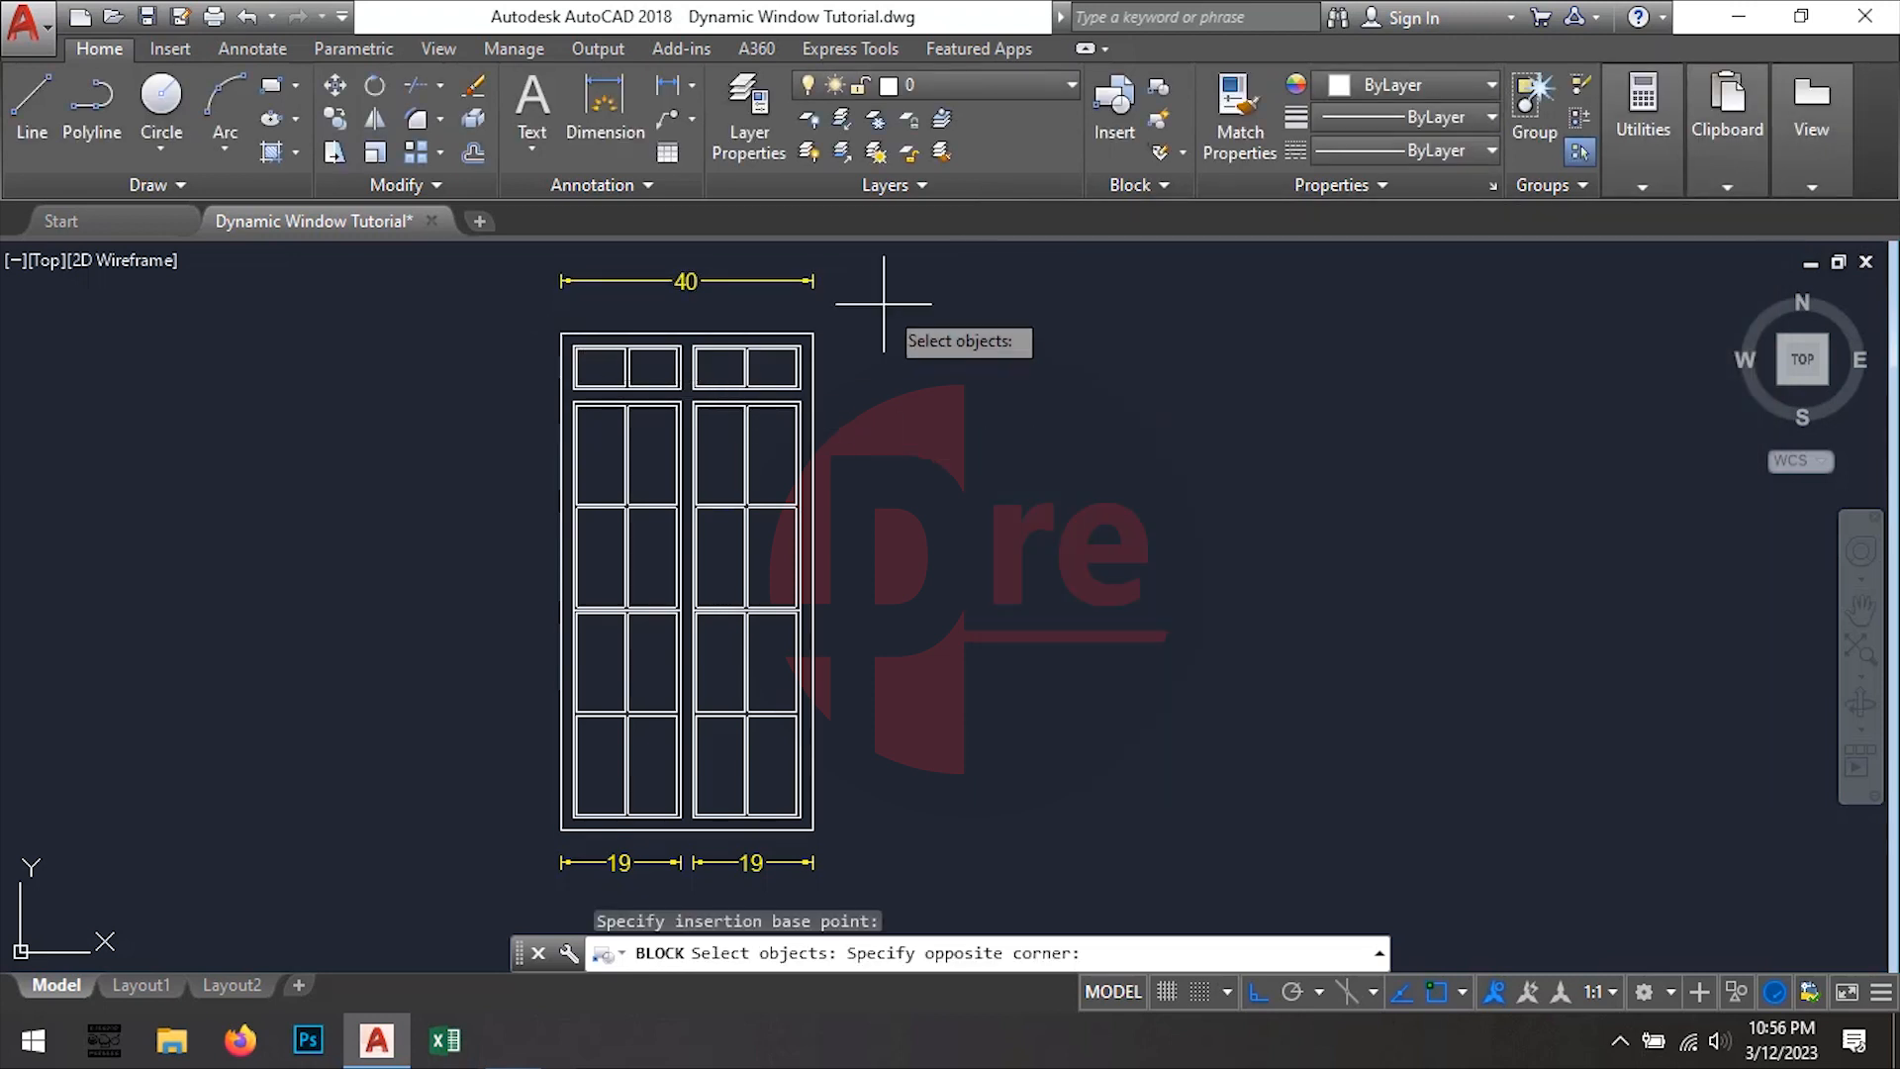
{"action": "left_click", "coordinate": [529, 849]}
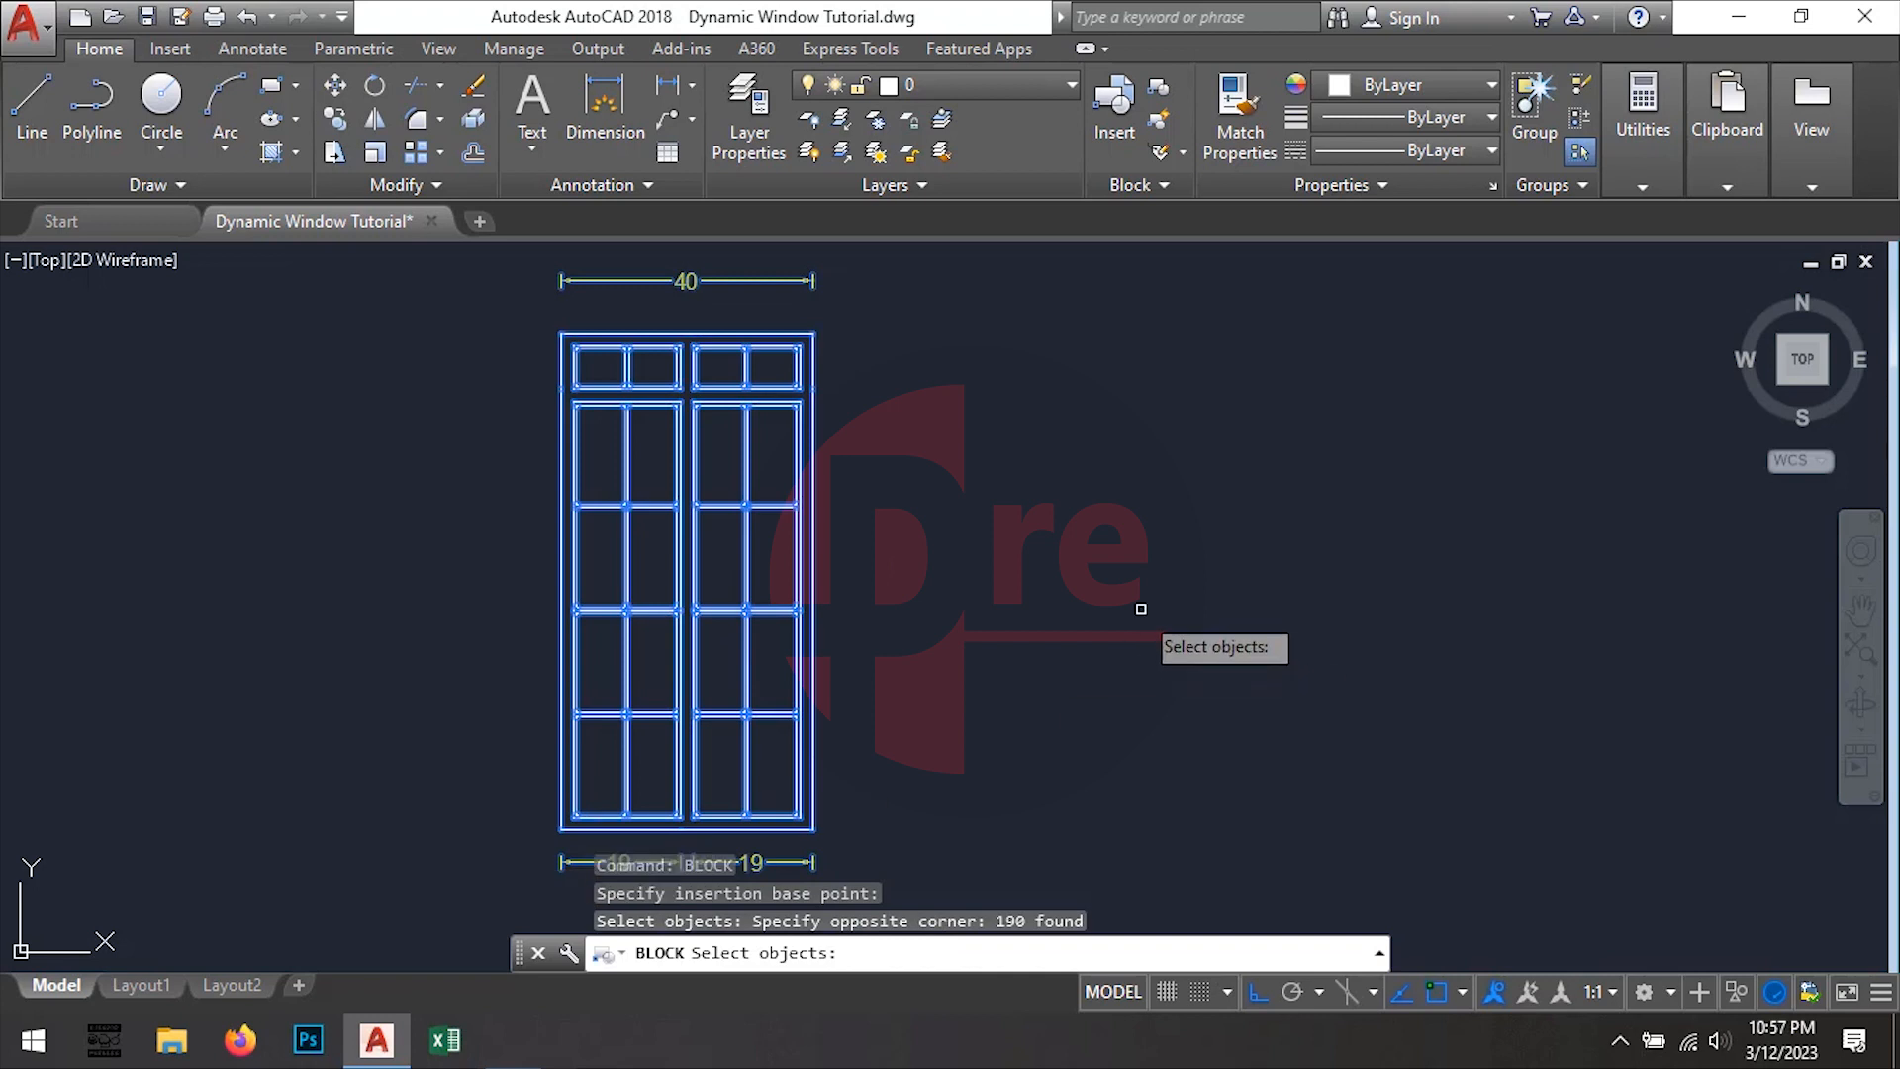
{"action": "key", "text": "Return"}
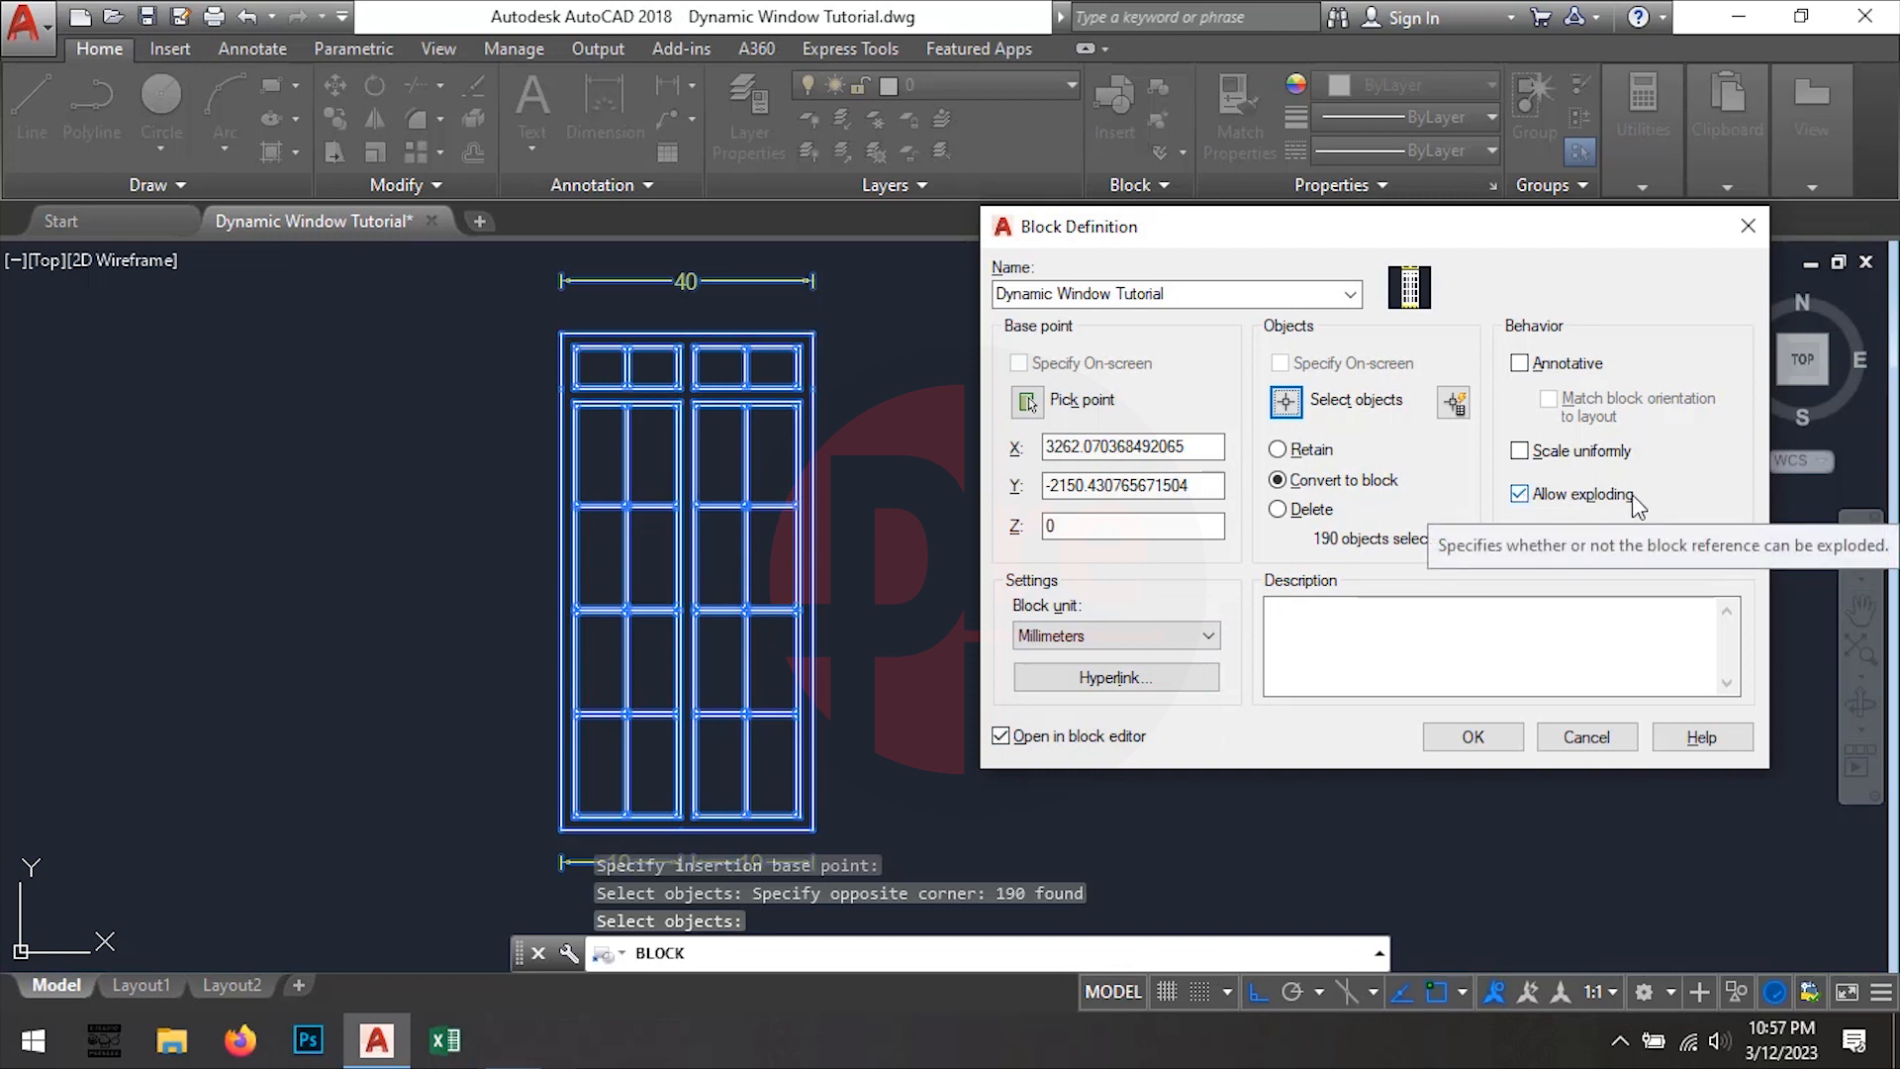
{"action": "left_click", "coordinate": [1474, 737]}
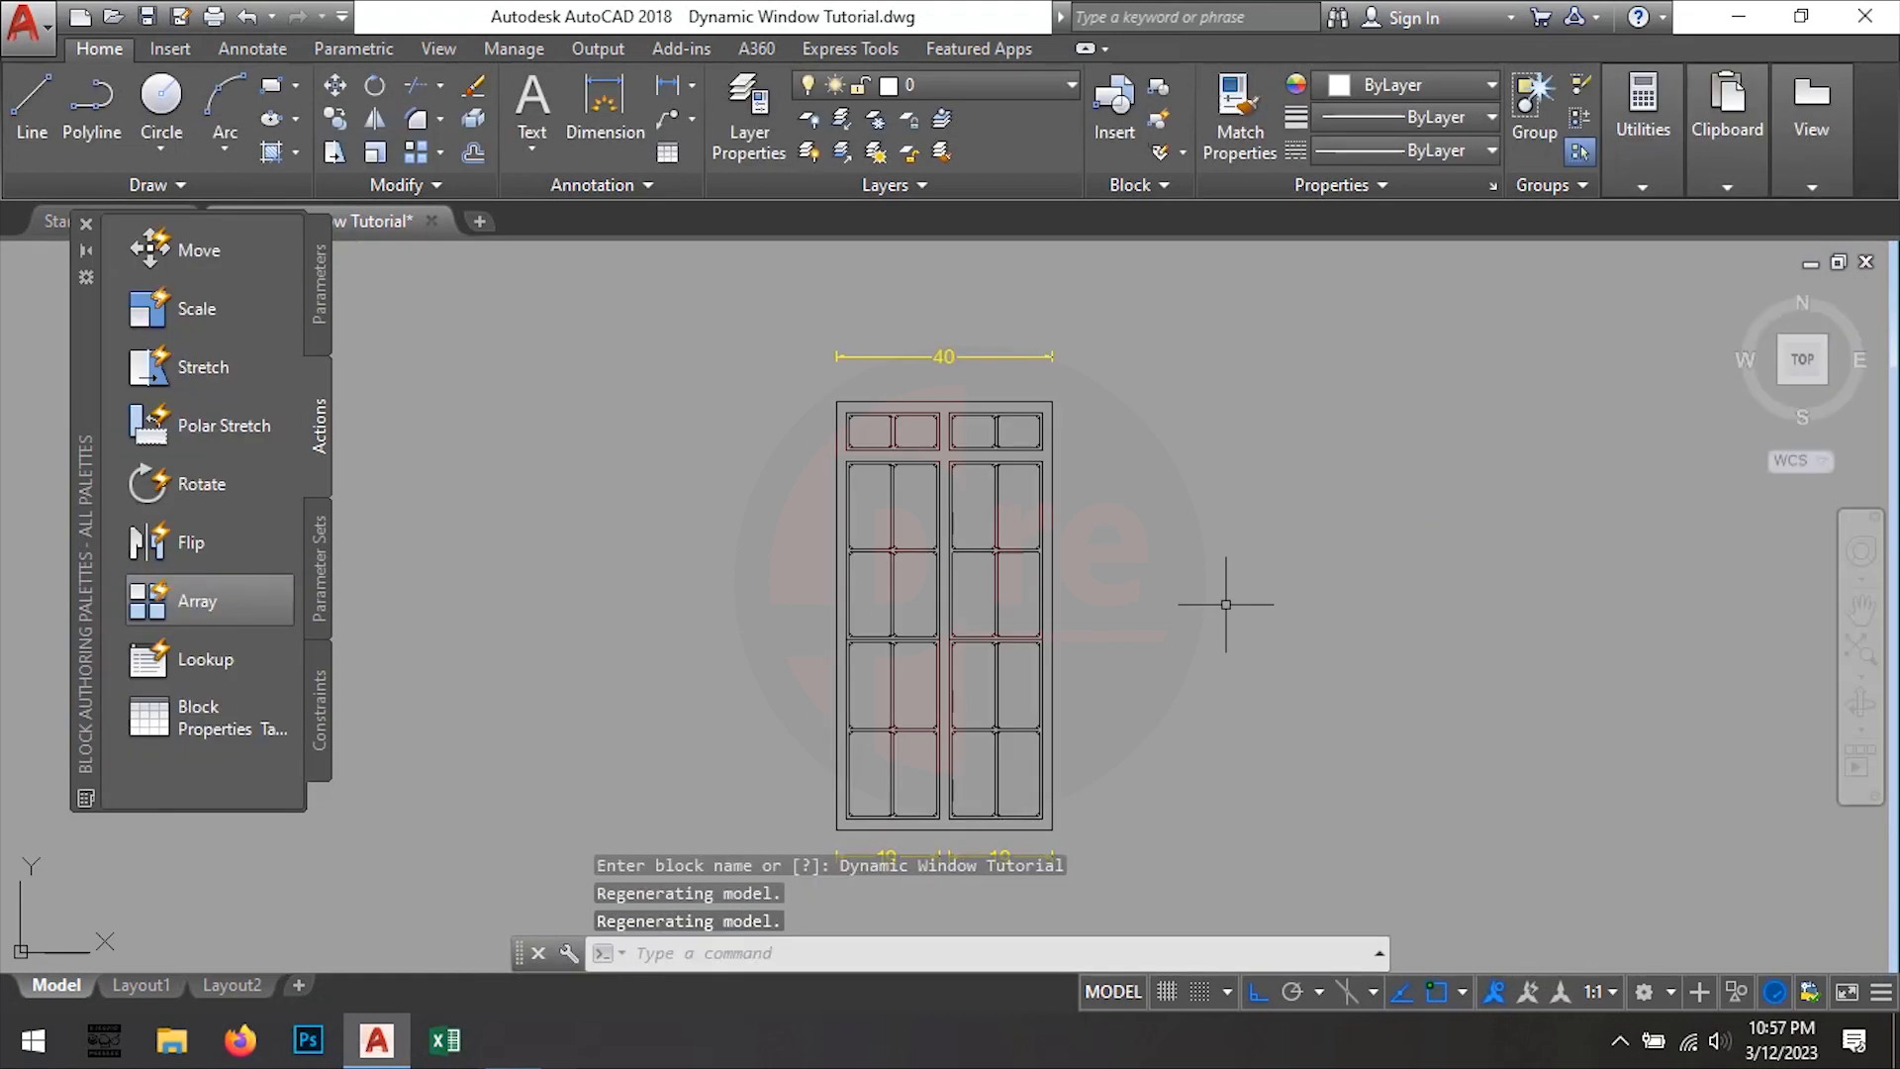
Add a linear parameter from the frame's upper-left corner to its upper-right corner, with the label placed just above the frame
{"action": "scroll", "coordinate": [933, 448], "scroll_direction": "up", "scroll_amount": 2}
{"action": "scroll", "coordinate": [924, 449], "scroll_direction": "down", "scroll_amount": 2}
{"action": "middle_click_drag", "start_coordinate": [1043, 485], "coordinate": [977, 487]}
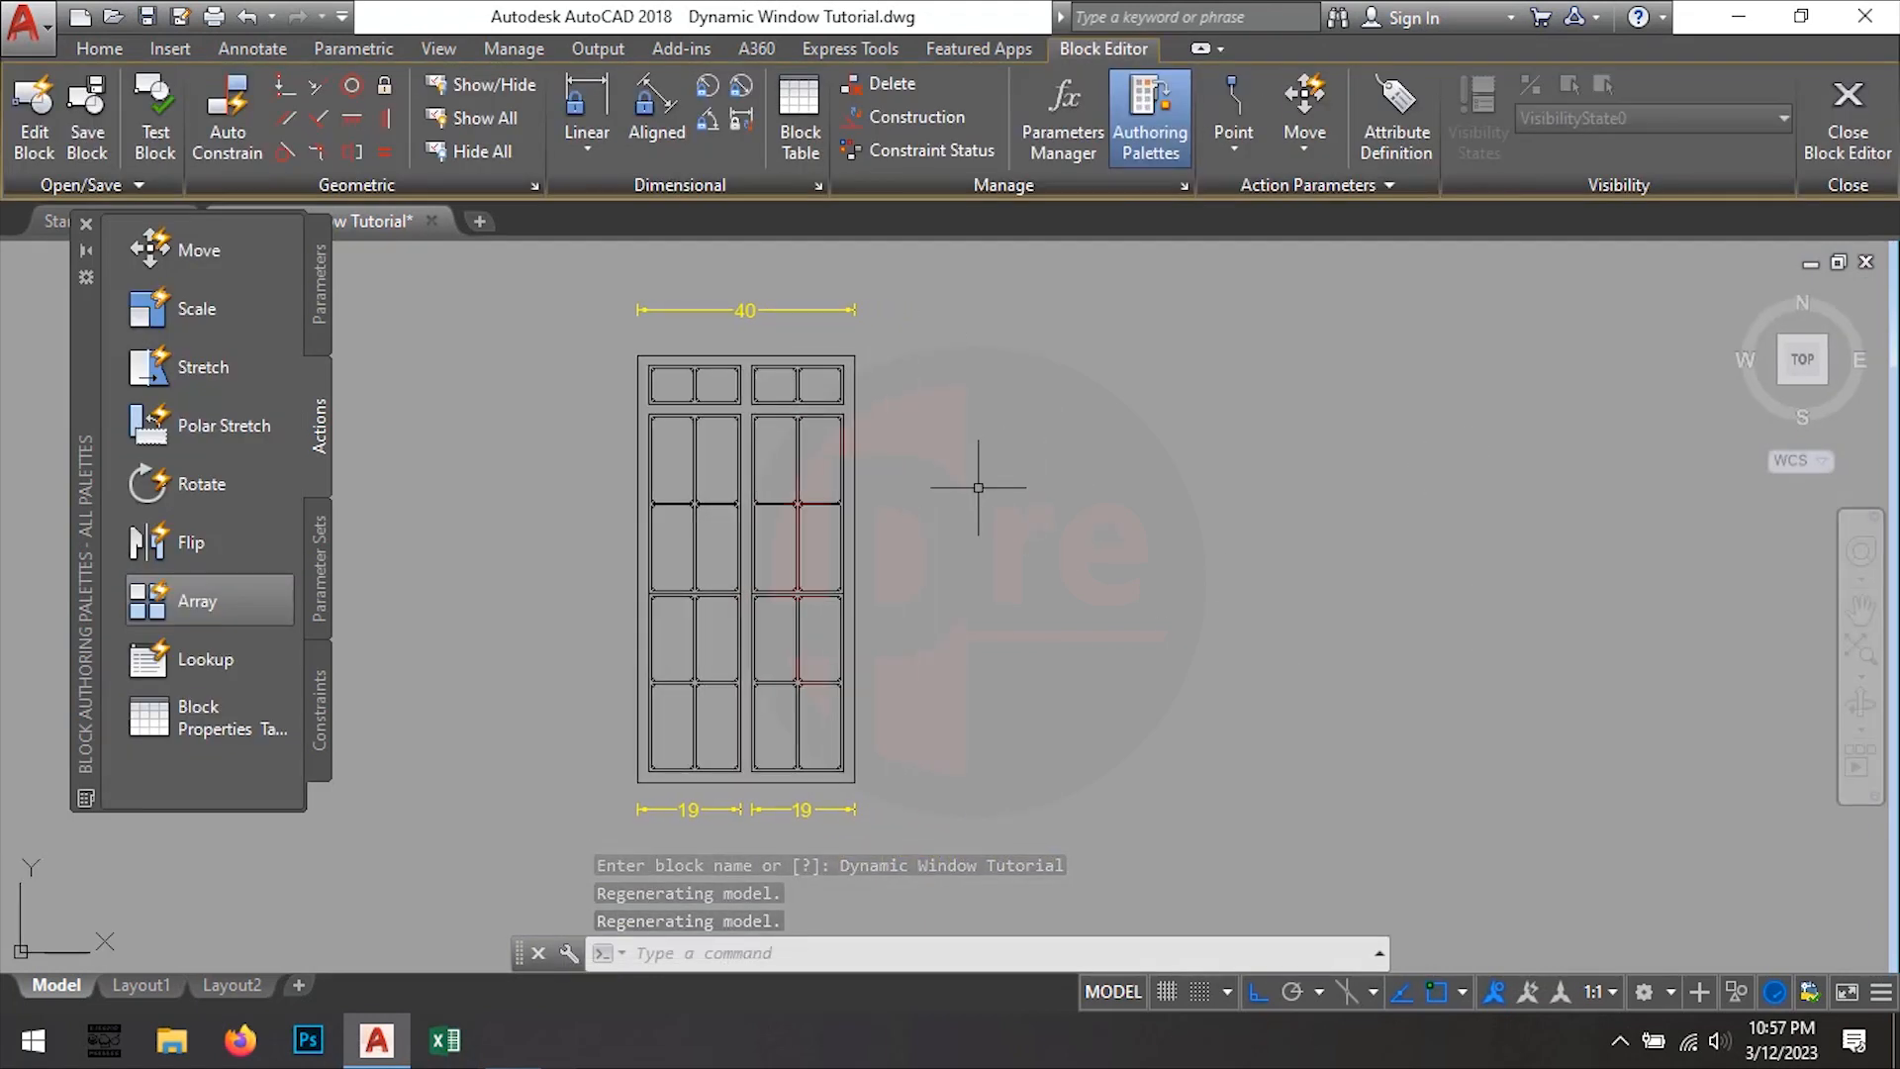
{"action": "left_click", "coordinate": [323, 292]}
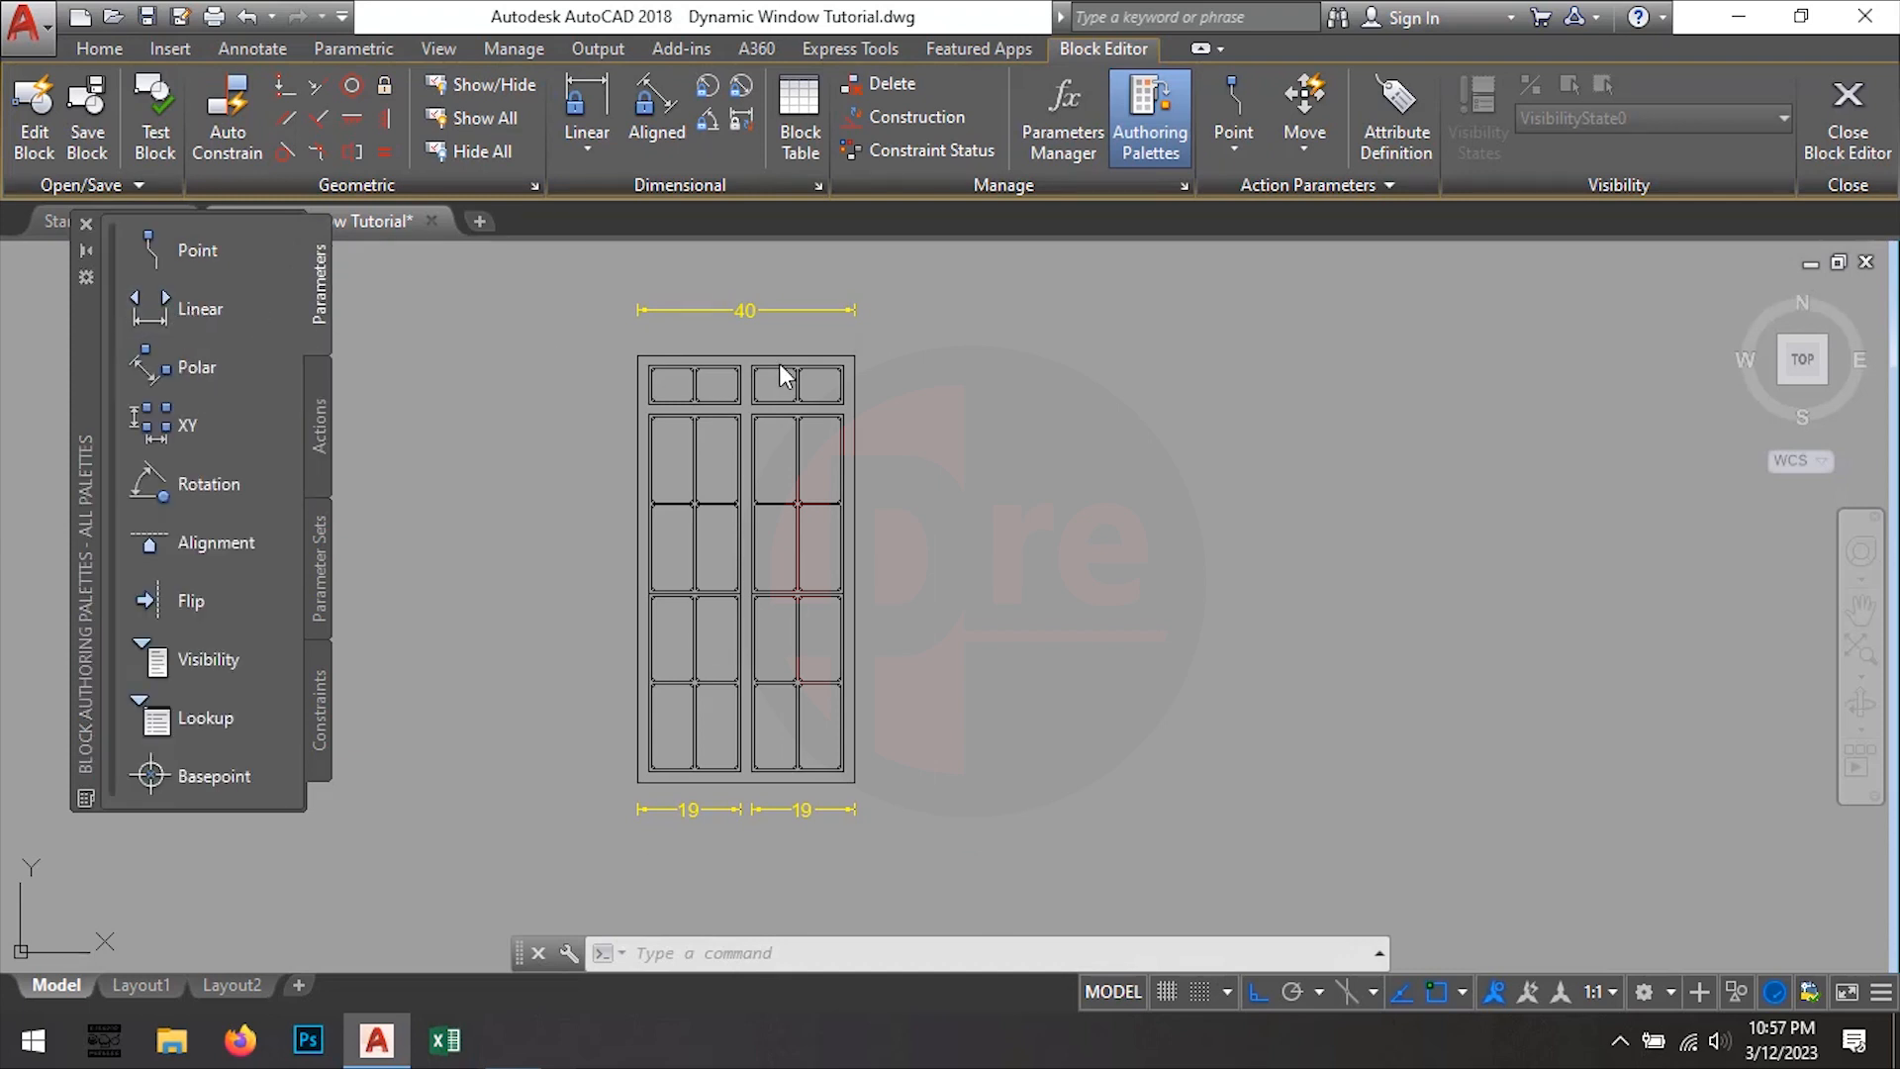
{"action": "scroll", "coordinate": [650, 341], "scroll_direction": "up", "scroll_amount": 2}
{"action": "scroll", "coordinate": [648, 342], "scroll_direction": "up", "scroll_amount": 2}
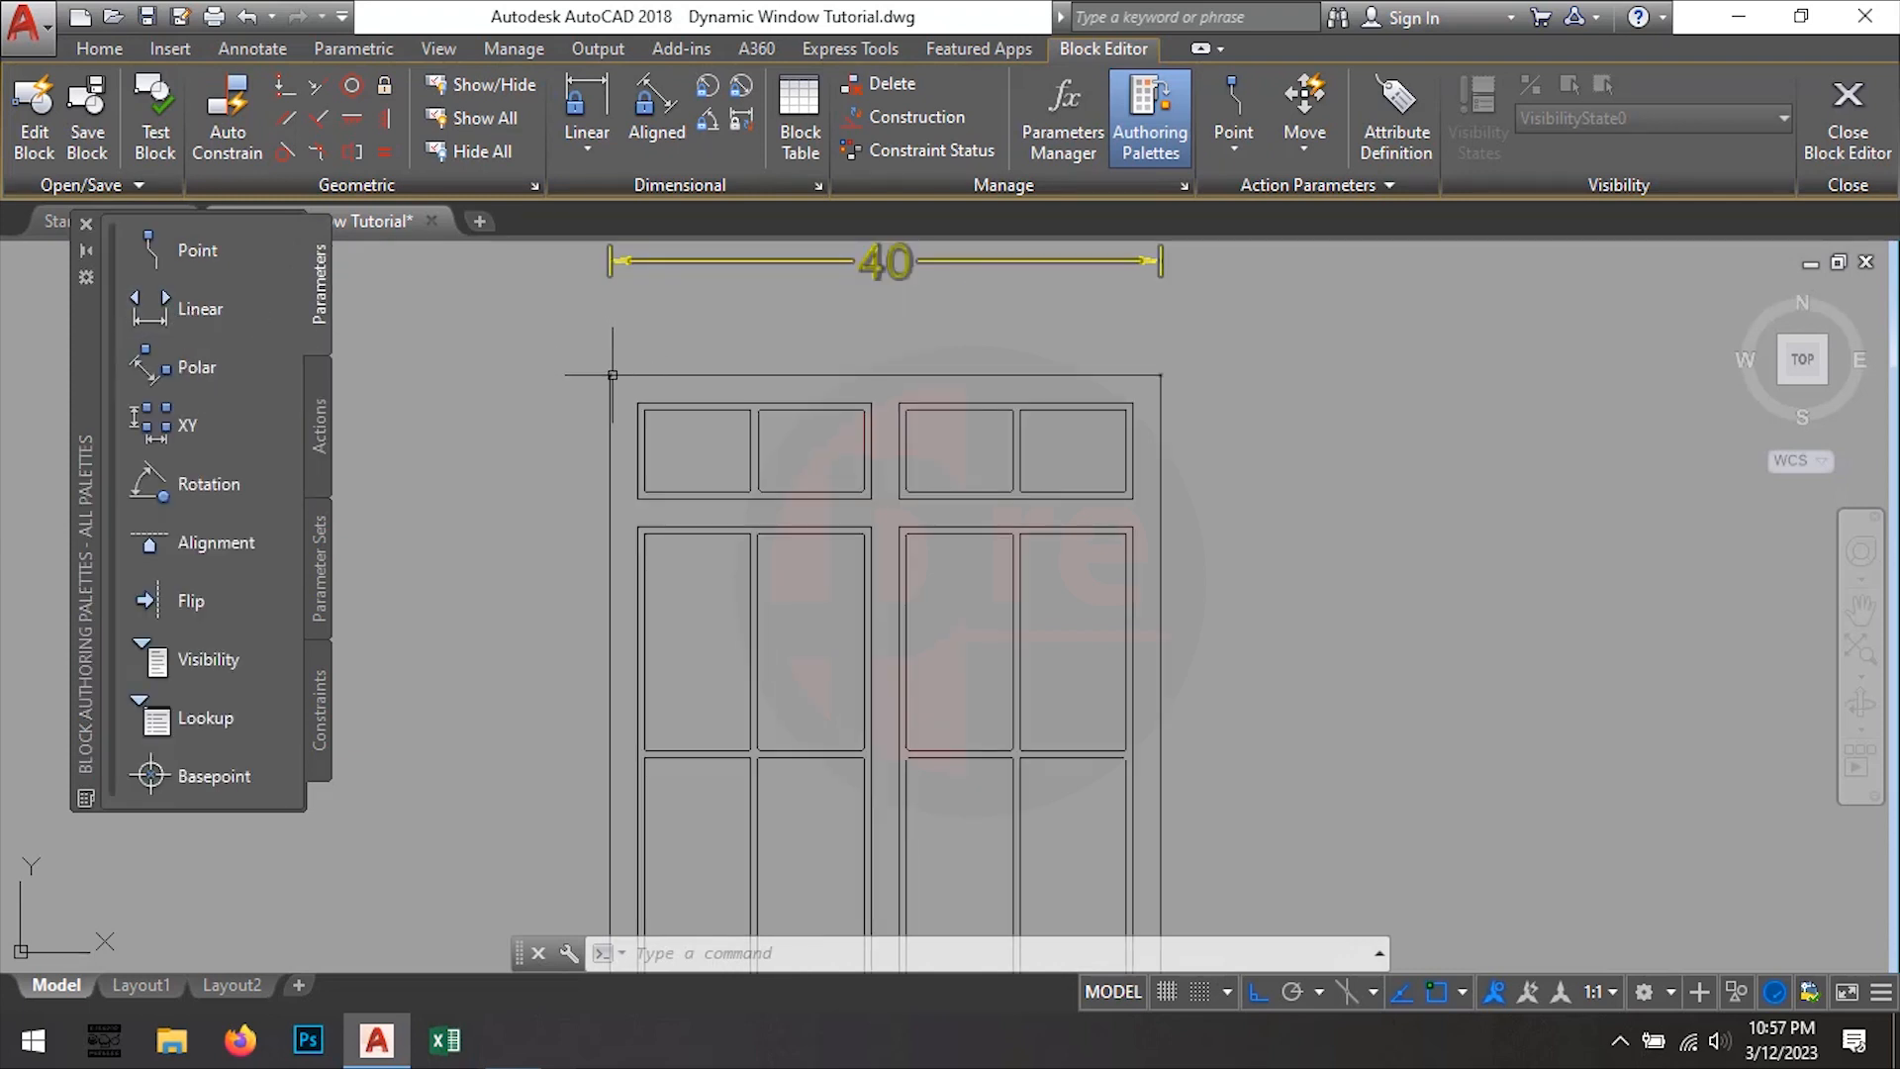
{"action": "left_click", "coordinate": [208, 308]}
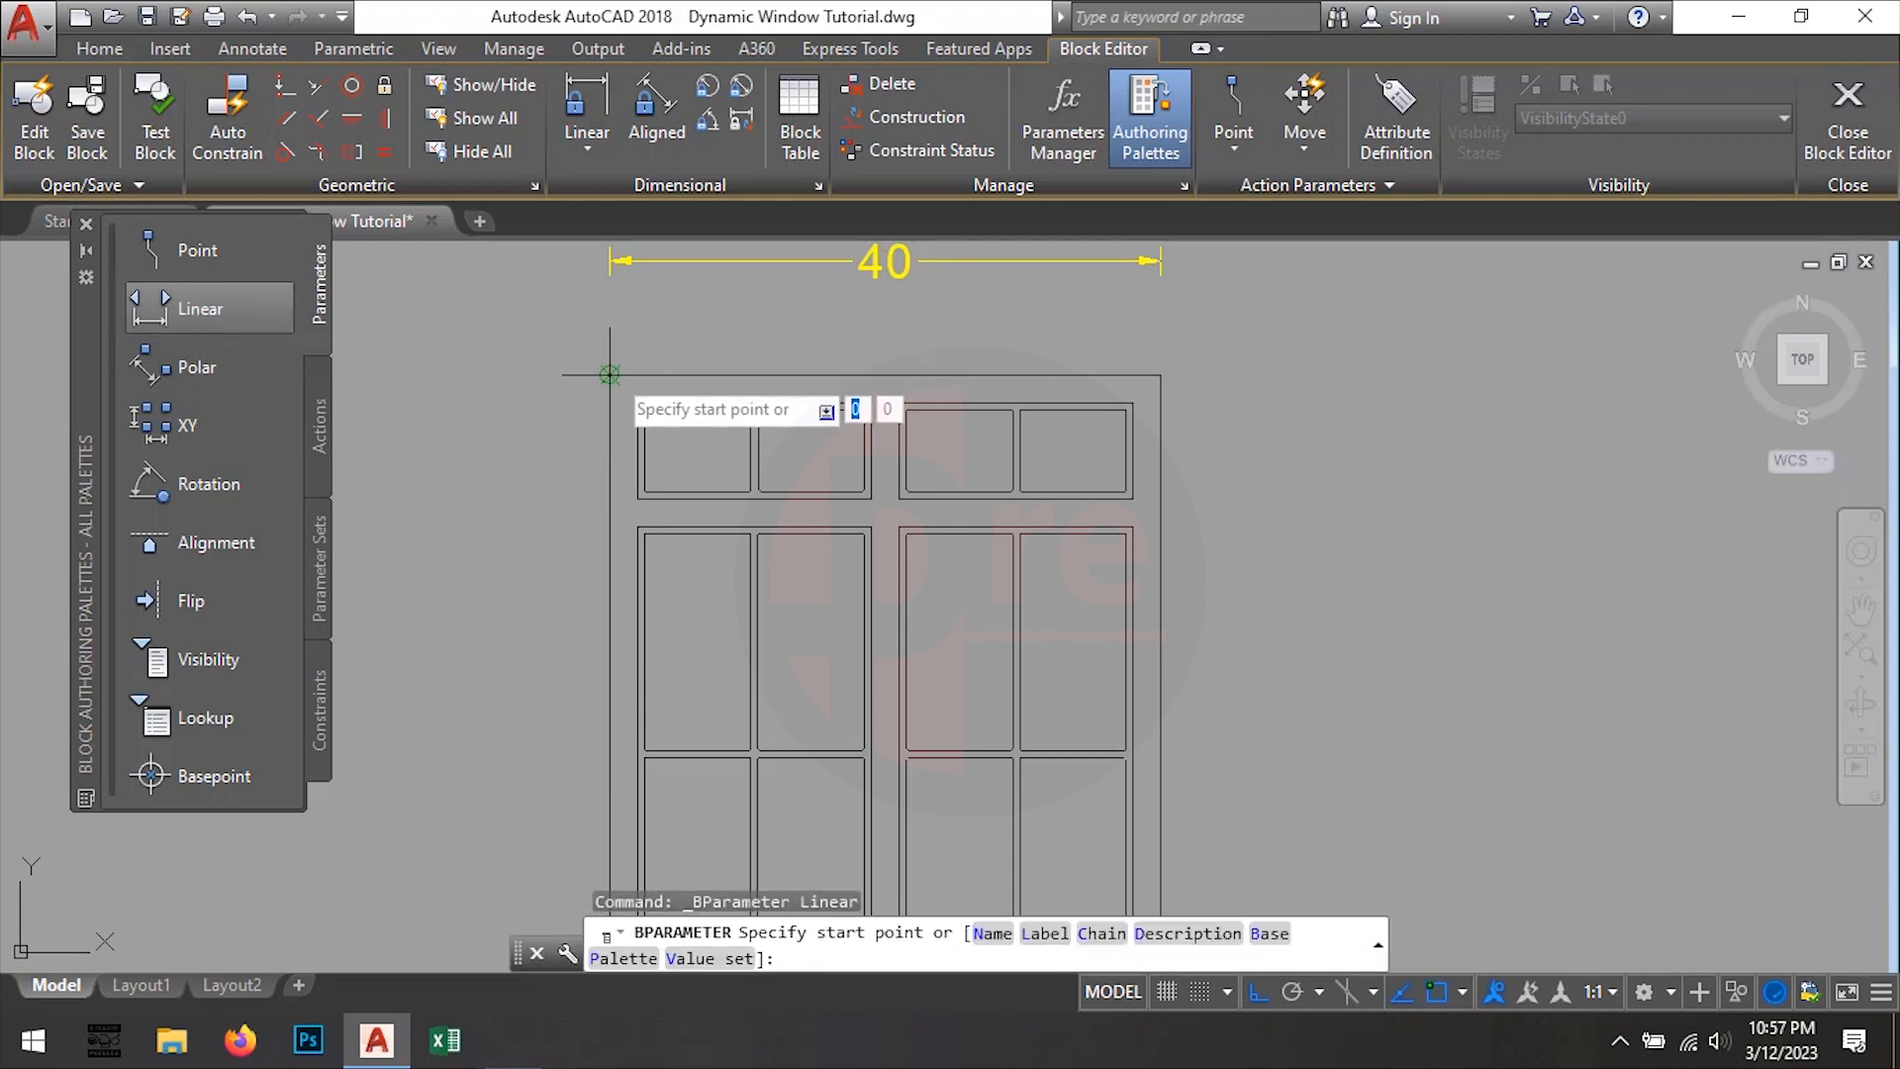
{"action": "left_click", "coordinate": [609, 374]}
{"action": "left_click", "coordinate": [1161, 374]}
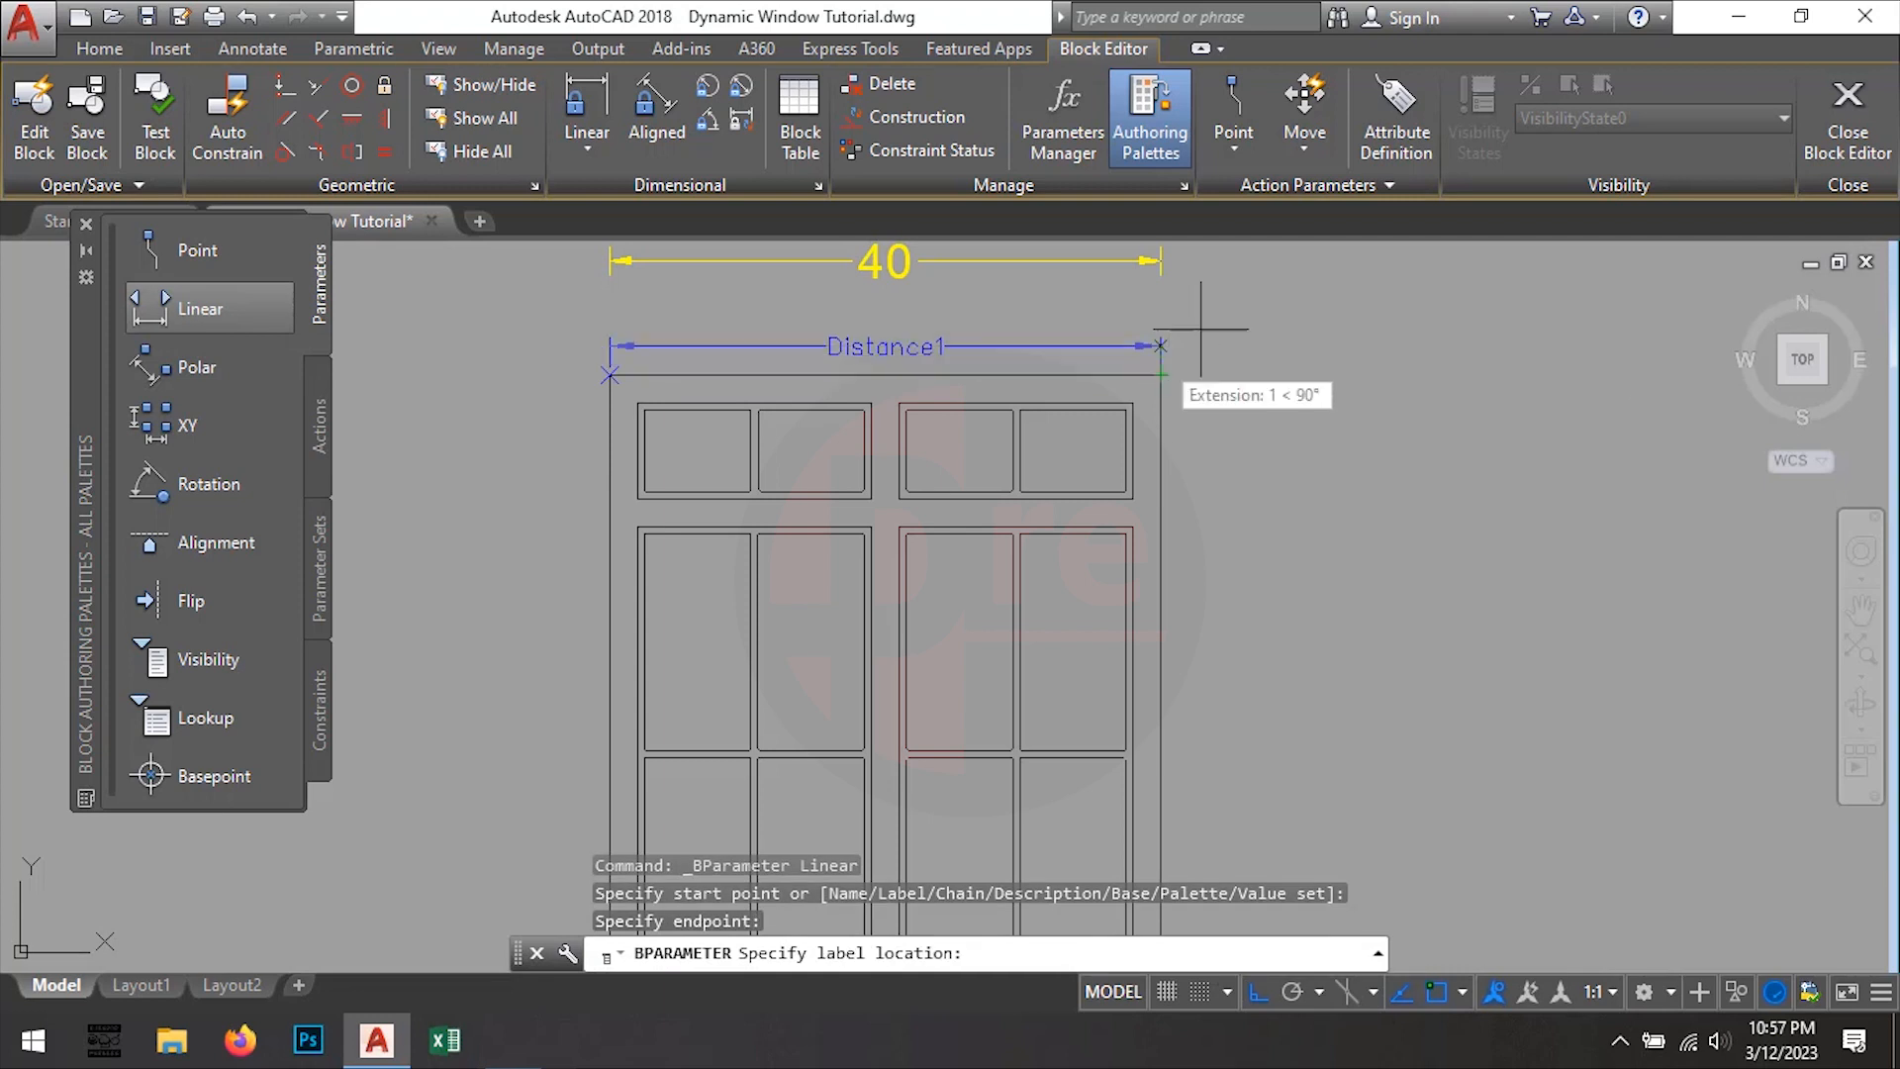
{"action": "left_click", "coordinate": [1252, 337]}
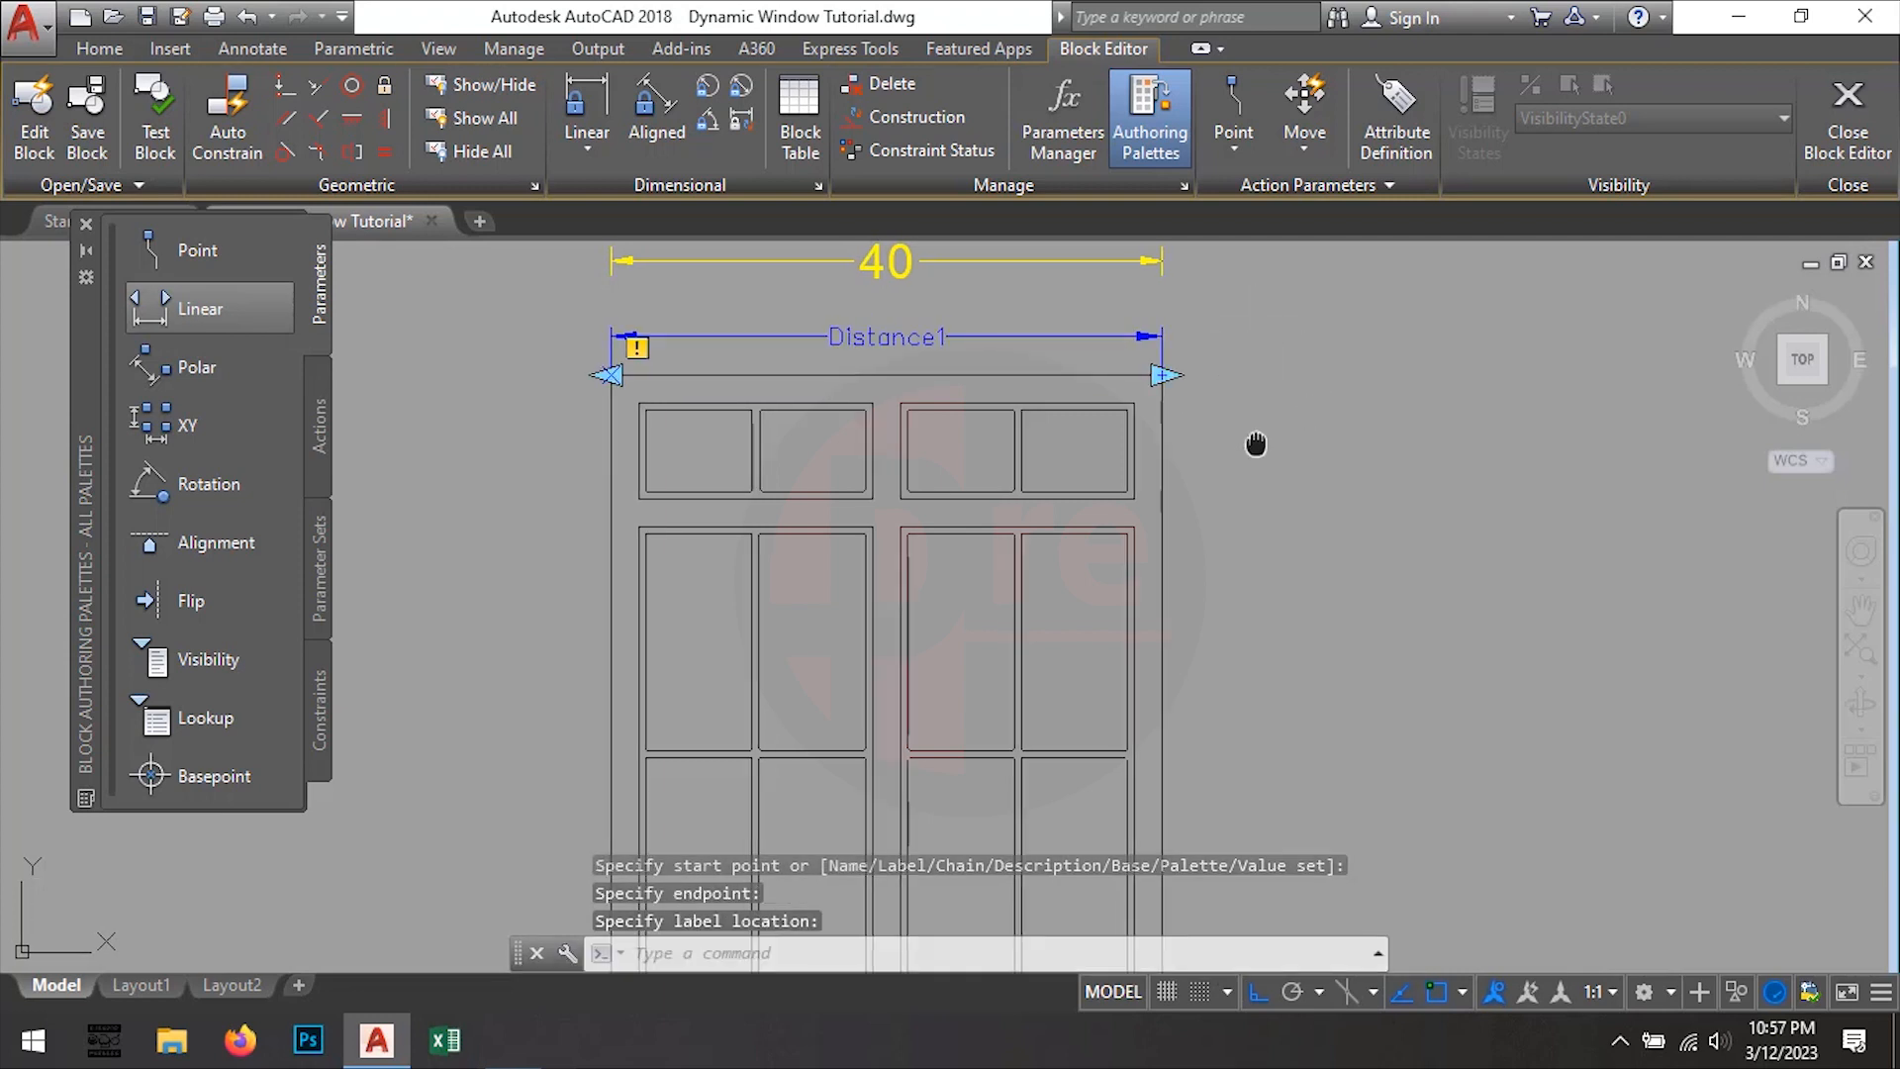
Set the grip display of the linear width parameter to 1
{"action": "middle_click_drag", "start_coordinate": [1309, 411], "coordinate": [1250, 456]}
{"action": "scroll", "coordinate": [500, 390], "scroll_direction": "up", "scroll_amount": 4}
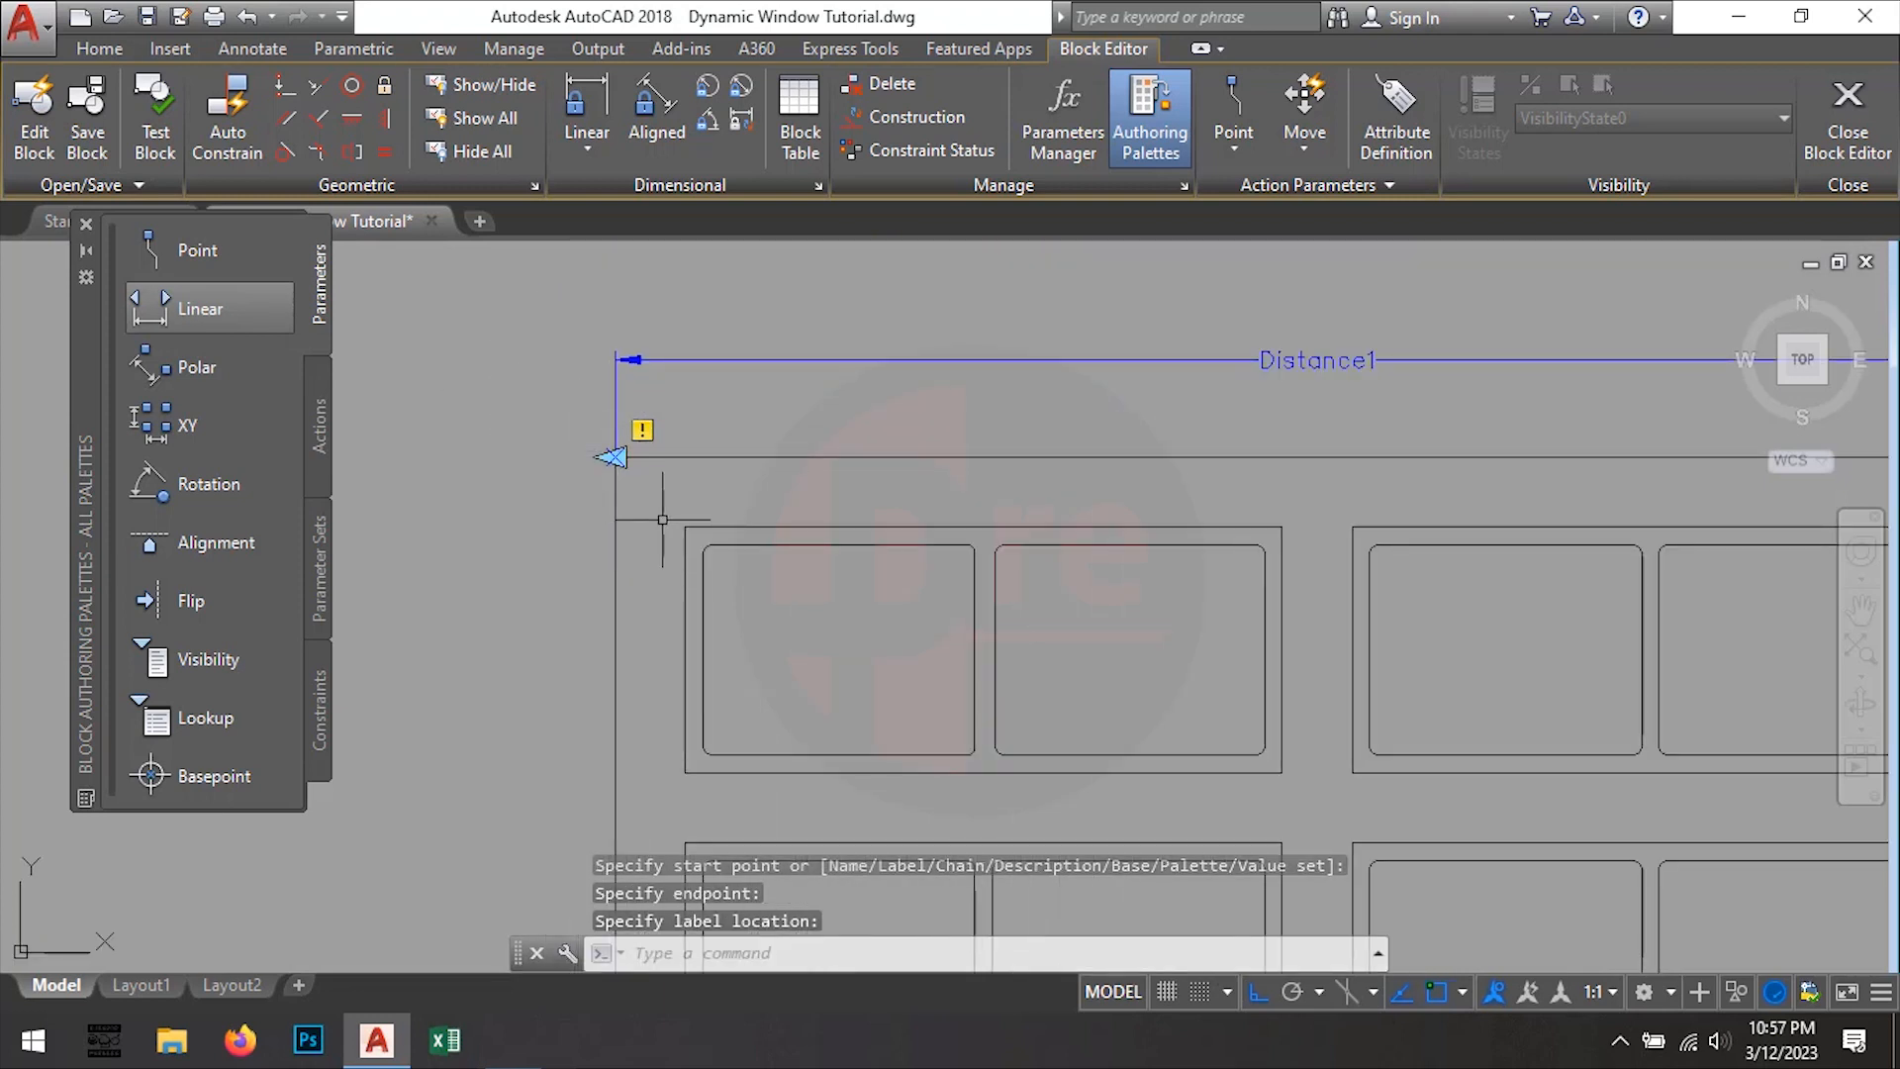
{"action": "scroll", "coordinate": [662, 518], "scroll_direction": "down", "scroll_amount": 3}
{"action": "scroll", "coordinate": [1187, 426], "scroll_direction": "up", "scroll_amount": 5}
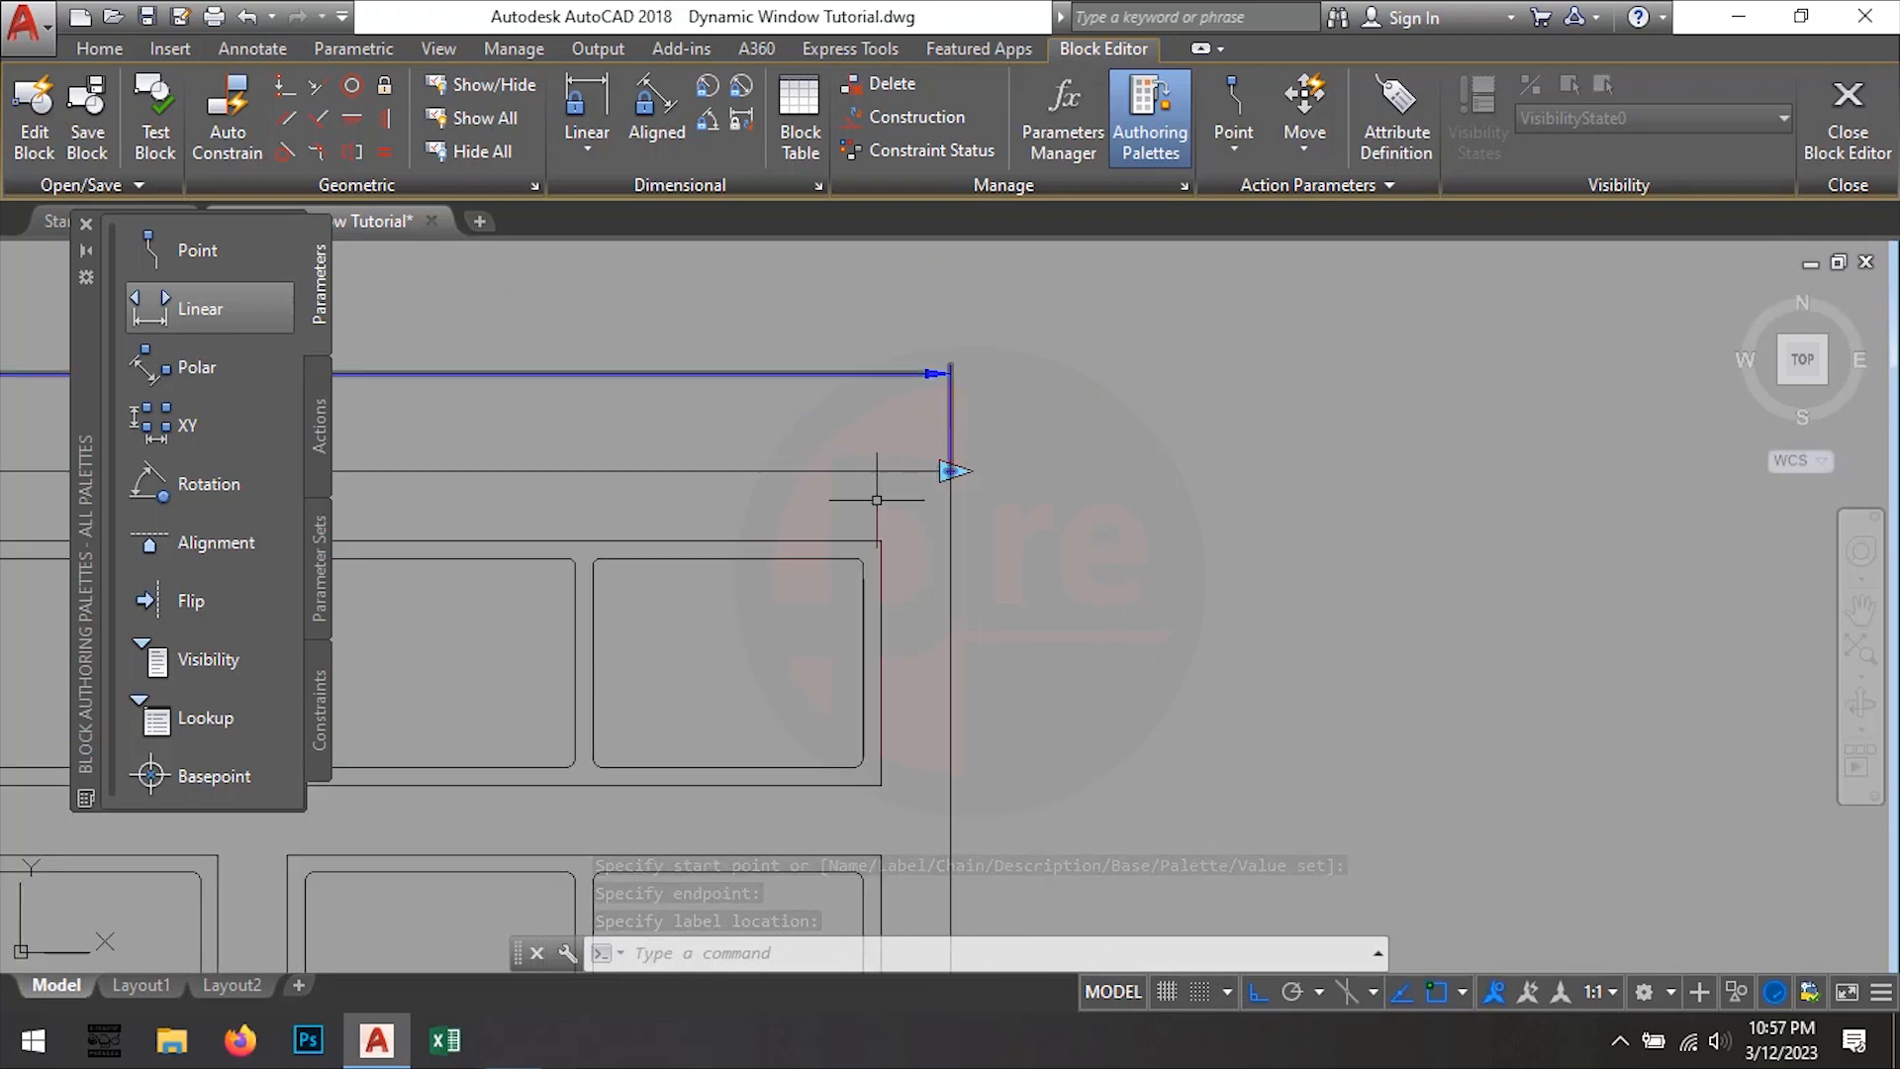
{"action": "scroll", "coordinate": [1012, 424], "scroll_direction": "down", "scroll_amount": 3}
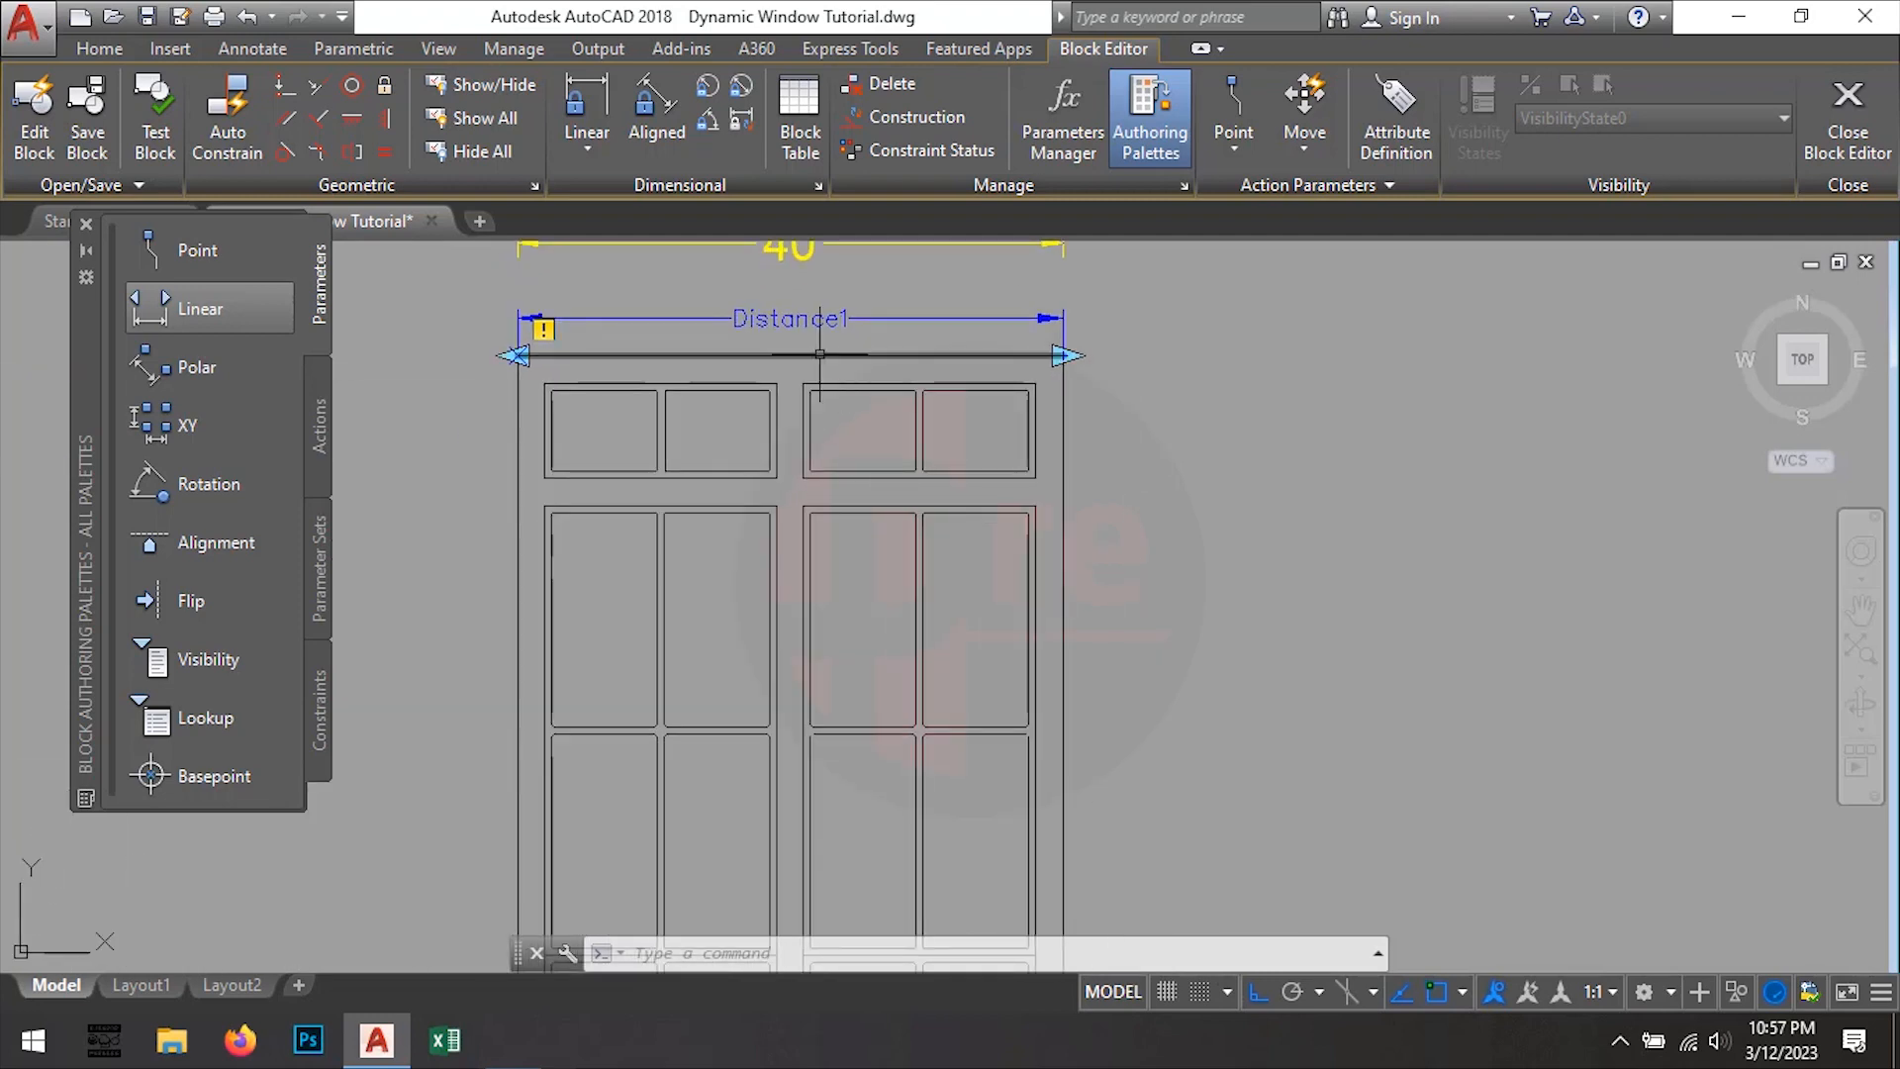
{"action": "right_click", "coordinate": [777, 317]}
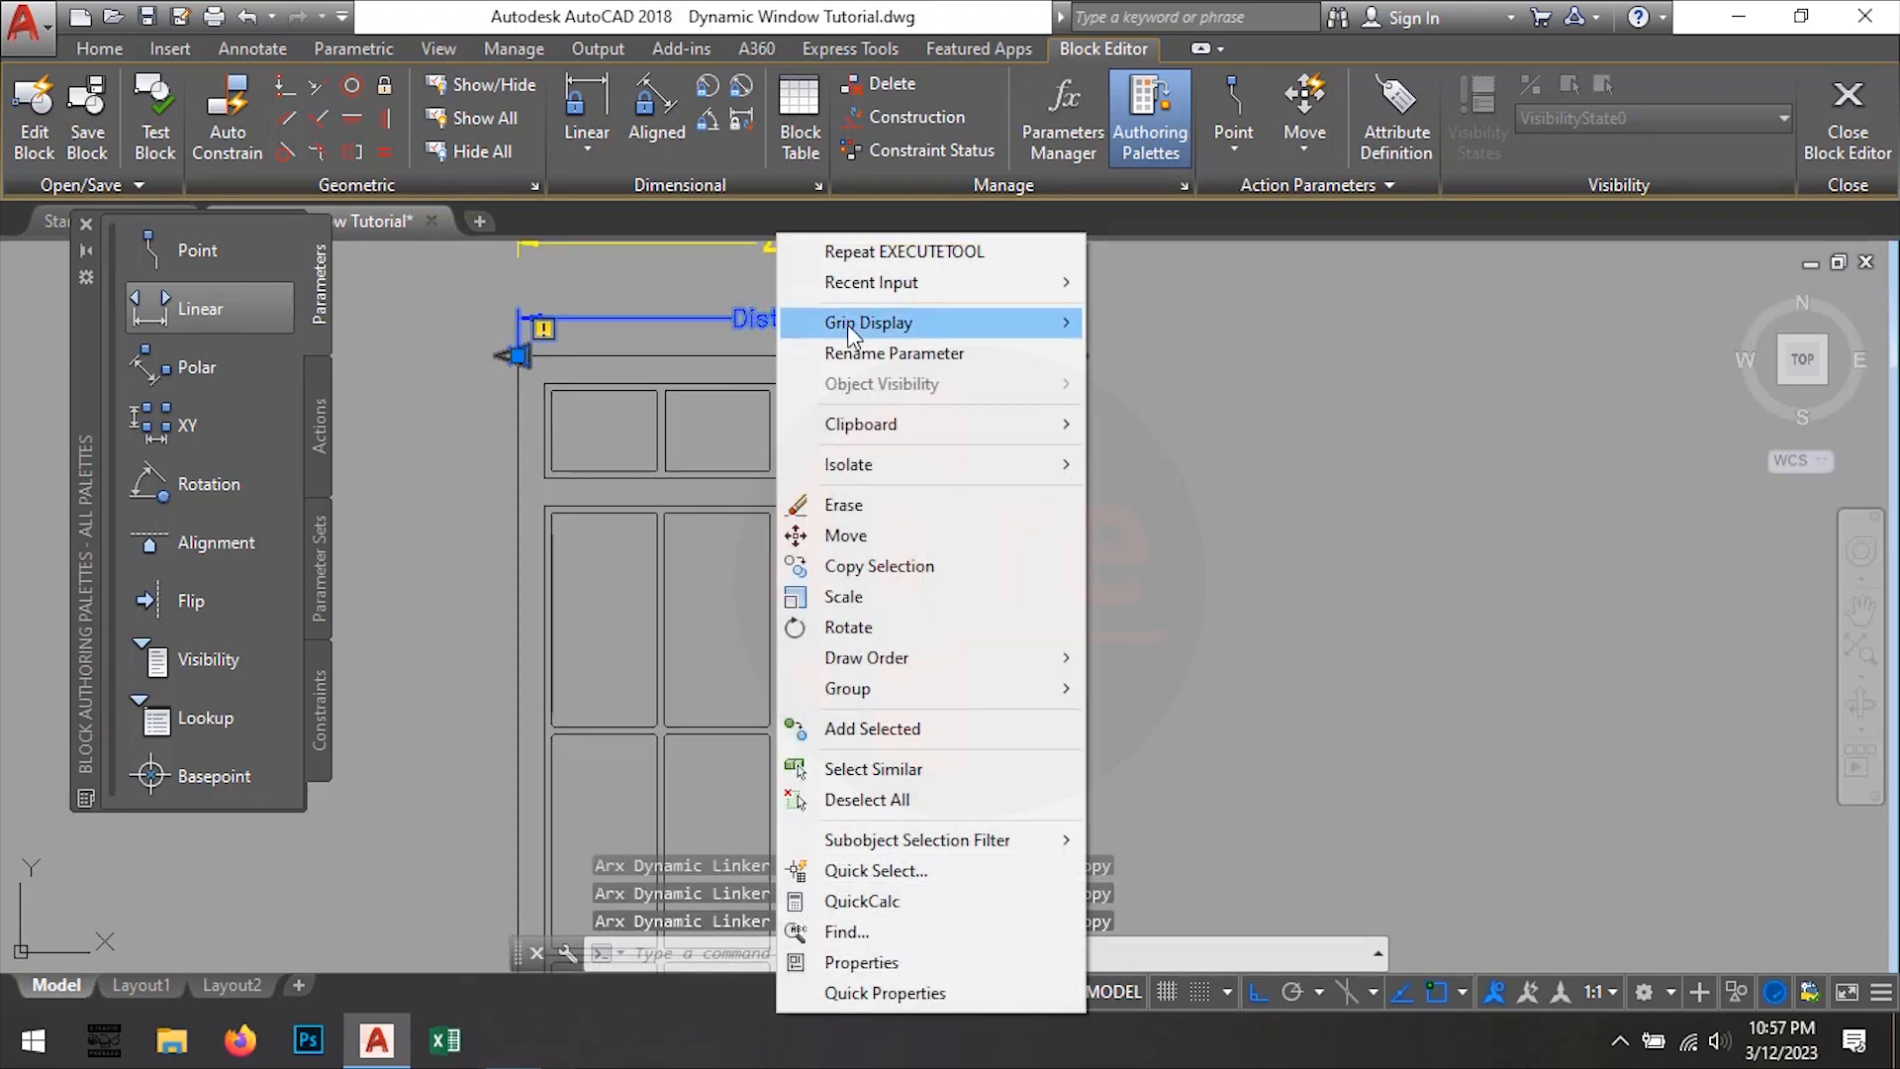
{"action": "mouse_move", "coordinate": [990, 331]}
{"action": "left_click", "coordinate": [1156, 353]}
Check the linear parameter's grips at the ends of the window's top edge
{"action": "scroll", "coordinate": [539, 361], "scroll_direction": "up", "scroll_amount": 2}
{"action": "scroll", "coordinate": [491, 364], "scroll_direction": "up", "scroll_amount": 3}
{"action": "scroll", "coordinate": [434, 392], "scroll_direction": "down", "scroll_amount": 3}
{"action": "scroll", "coordinate": [1391, 399], "scroll_direction": "up", "scroll_amount": 3}
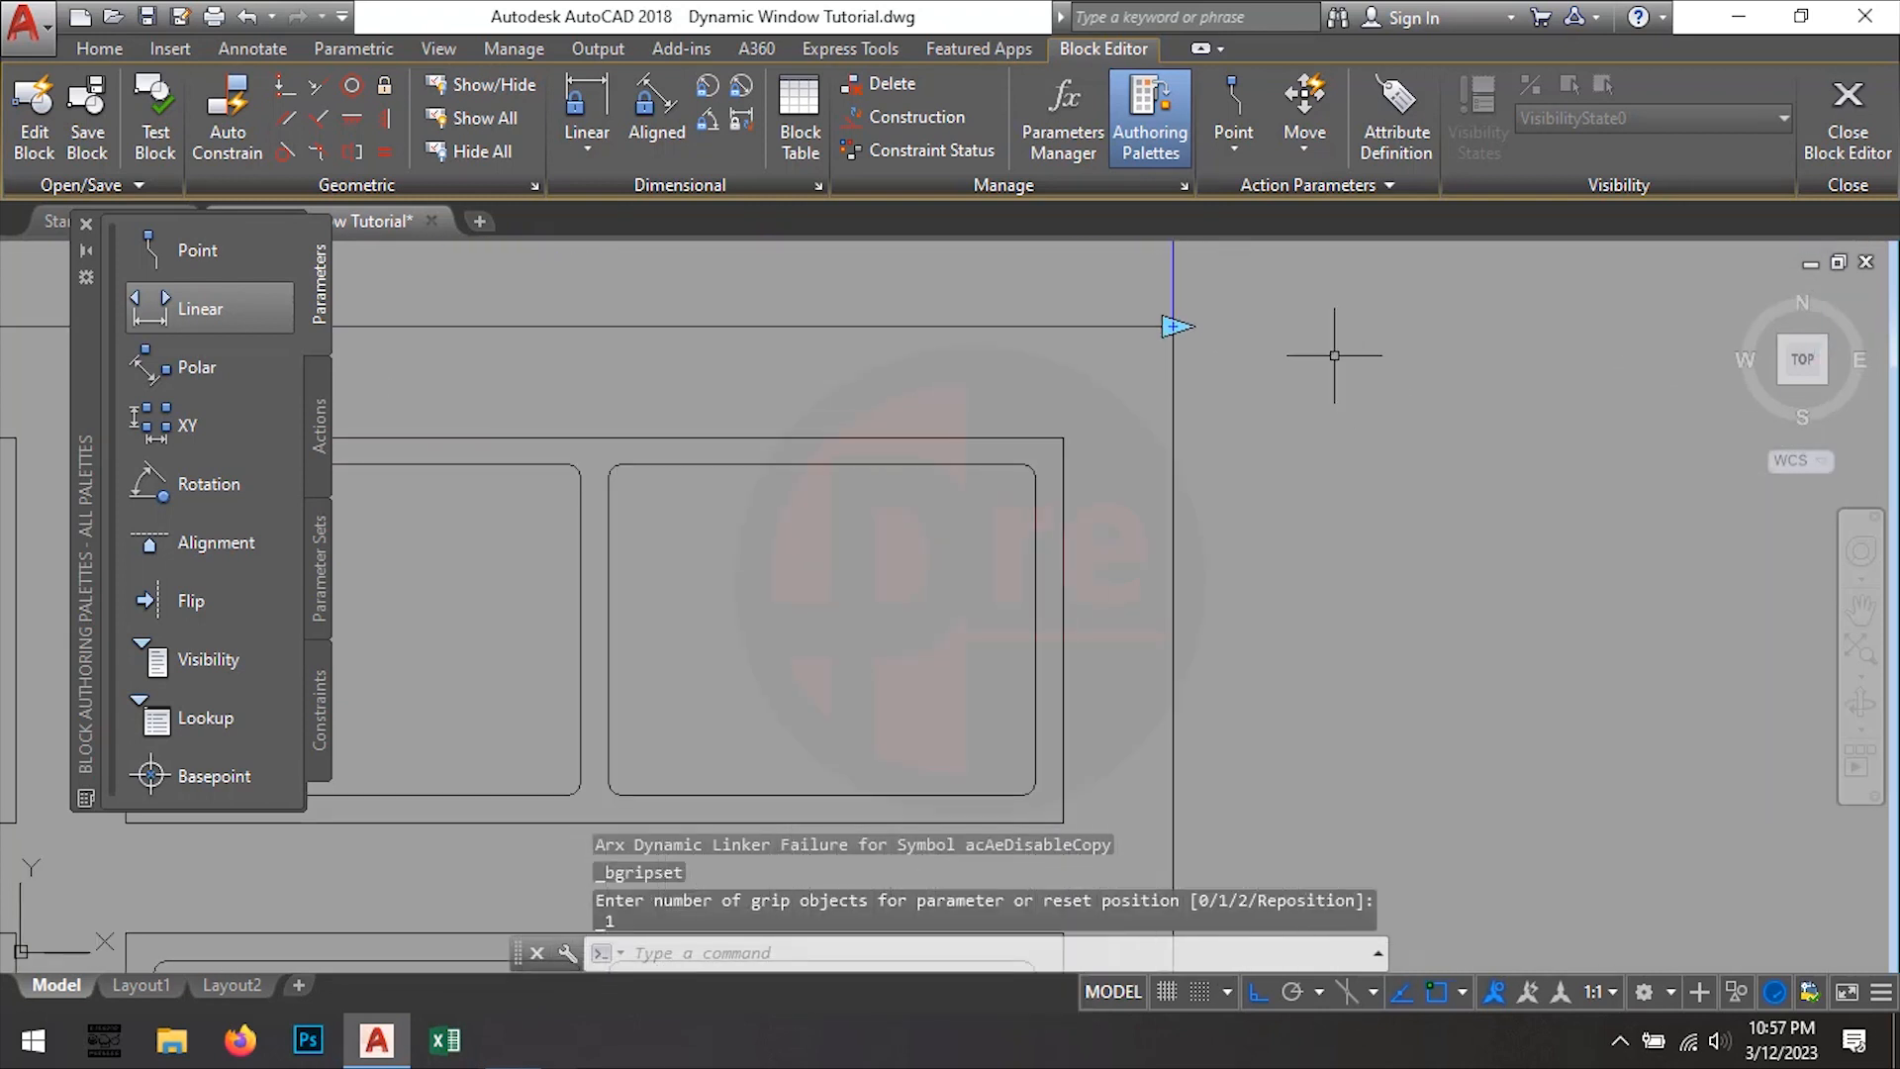
{"action": "scroll", "coordinate": [1287, 445], "scroll_direction": "down", "scroll_amount": 4}
{"action": "scroll", "coordinate": [1201, 416], "scroll_direction": "down", "scroll_amount": 2}
{"action": "scroll", "coordinate": [1286, 613], "scroll_direction": "down", "scroll_amount": 3}
{"action": "scroll", "coordinate": [1022, 564], "scroll_direction": "up", "scroll_amount": 1}
{"action": "scroll", "coordinate": [1010, 564], "scroll_direction": "up", "scroll_amount": 2}
{"action": "mouse_move", "coordinate": [957, 519]}
{"action": "middle_mouse_down"}
{"action": "mouse_move", "coordinate": [1166, 579]}
{"action": "mouse_move", "coordinate": [1038, 460]}
{"action": "middle_mouse_up"}
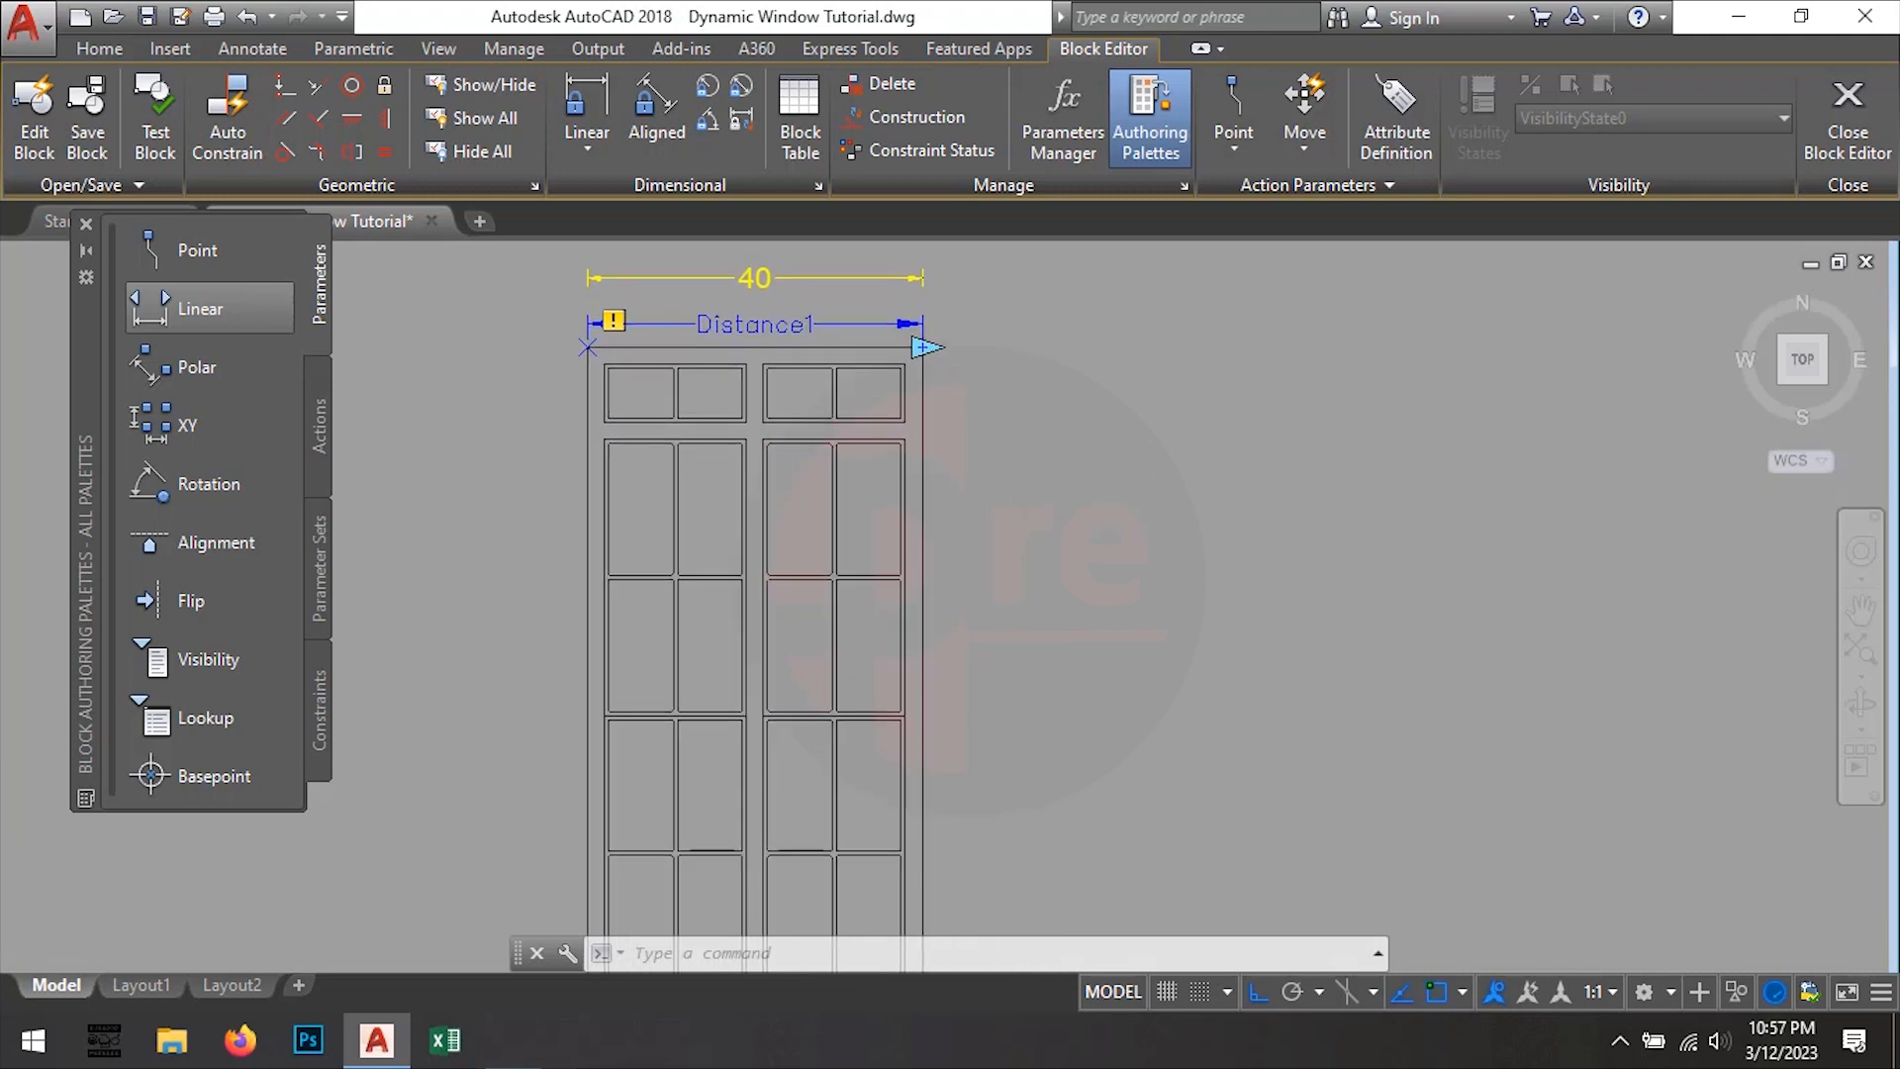
Start a Stretch action on the linear width parameter and associate it with the parameter point at the frame's upper-right corner
{"action": "left_click", "coordinate": [317, 431]}
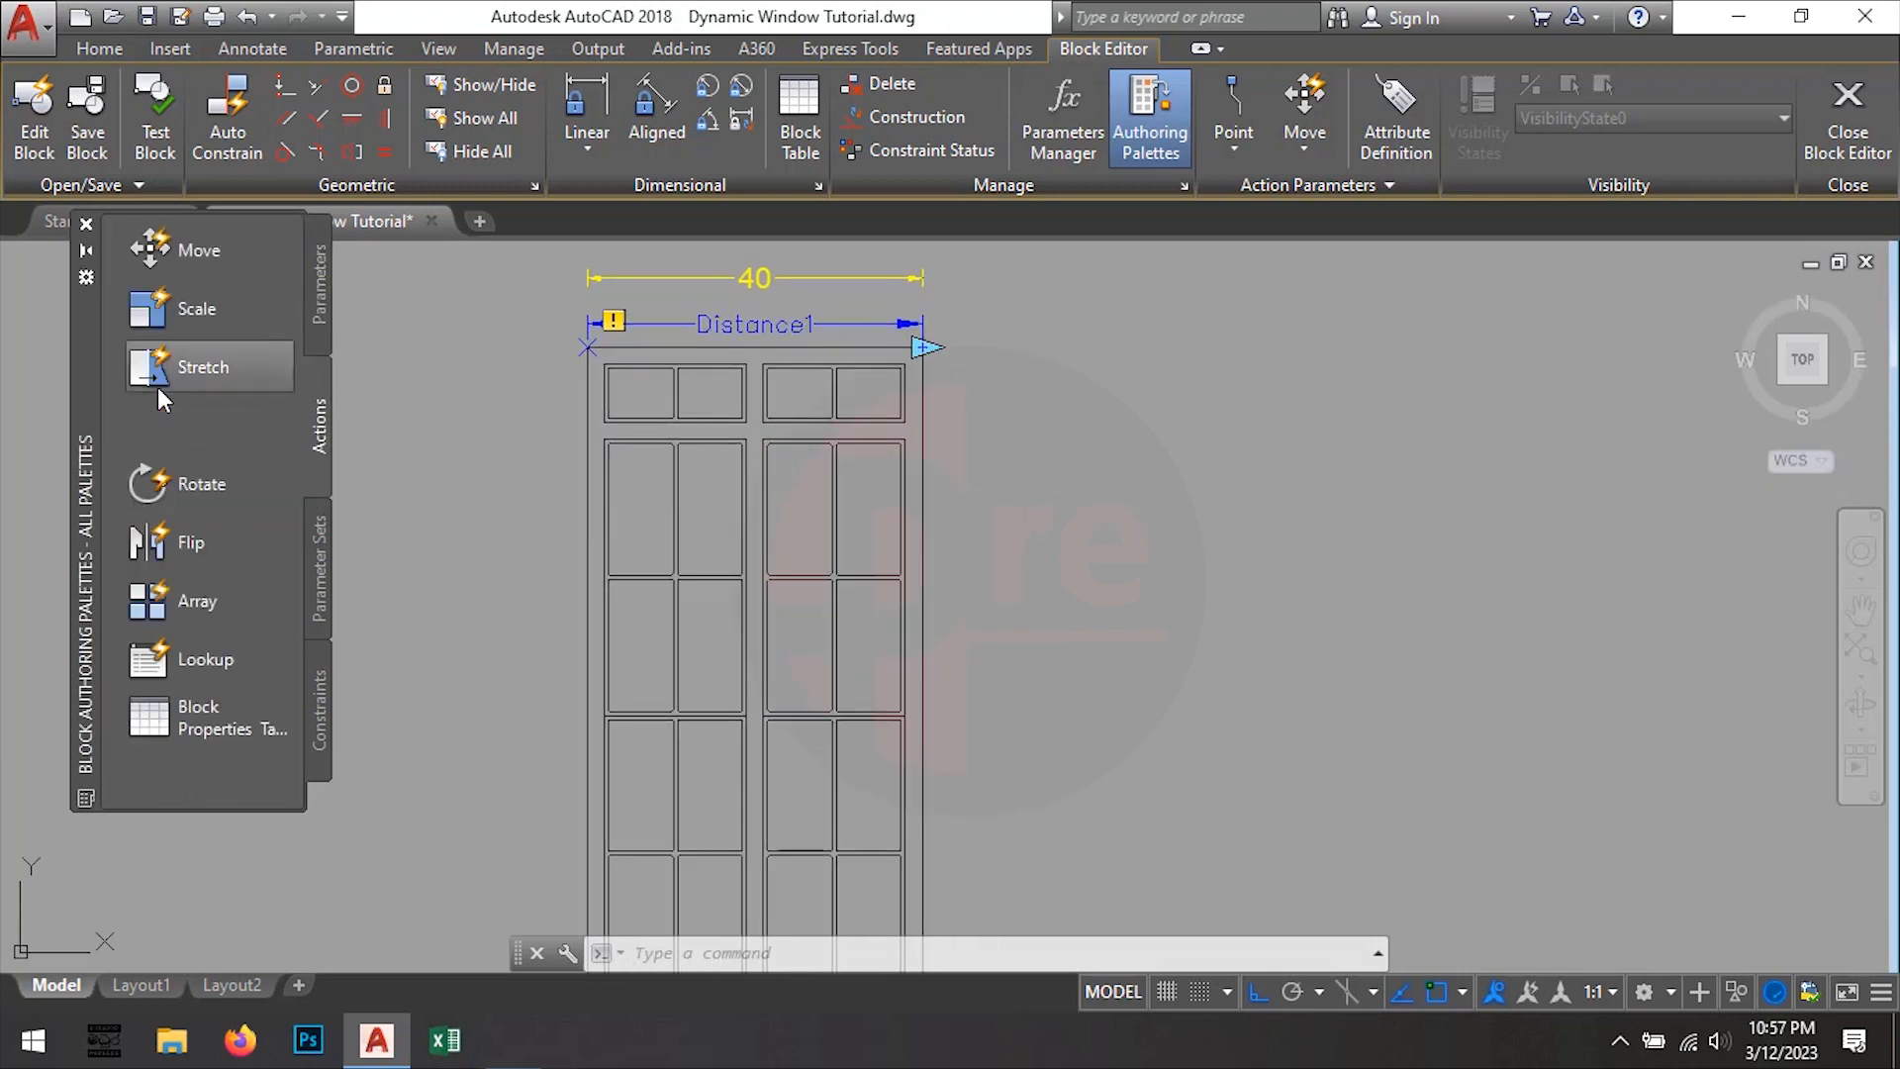
{"action": "left_click", "coordinate": [212, 366]}
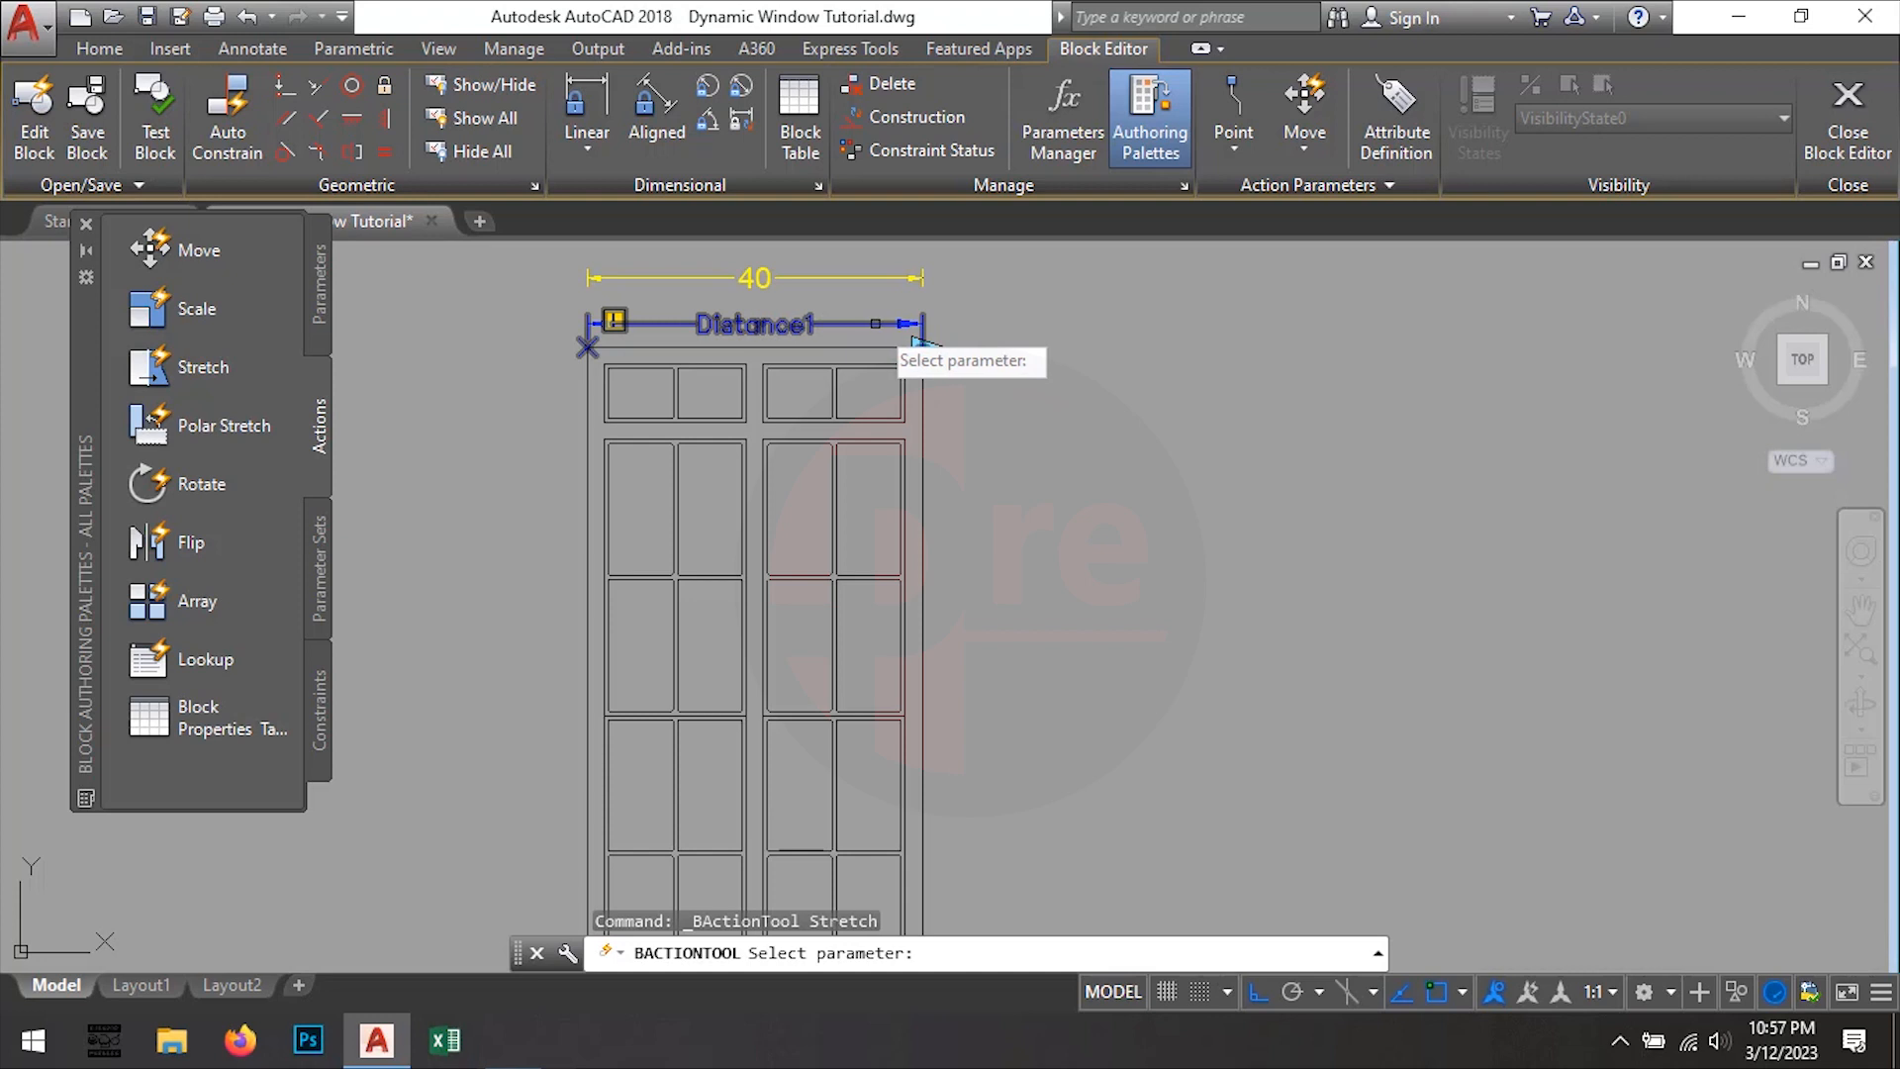
{"action": "left_click", "coordinate": [914, 338]}
{"action": "scroll", "coordinate": [914, 337], "scroll_direction": "up", "scroll_amount": 4}
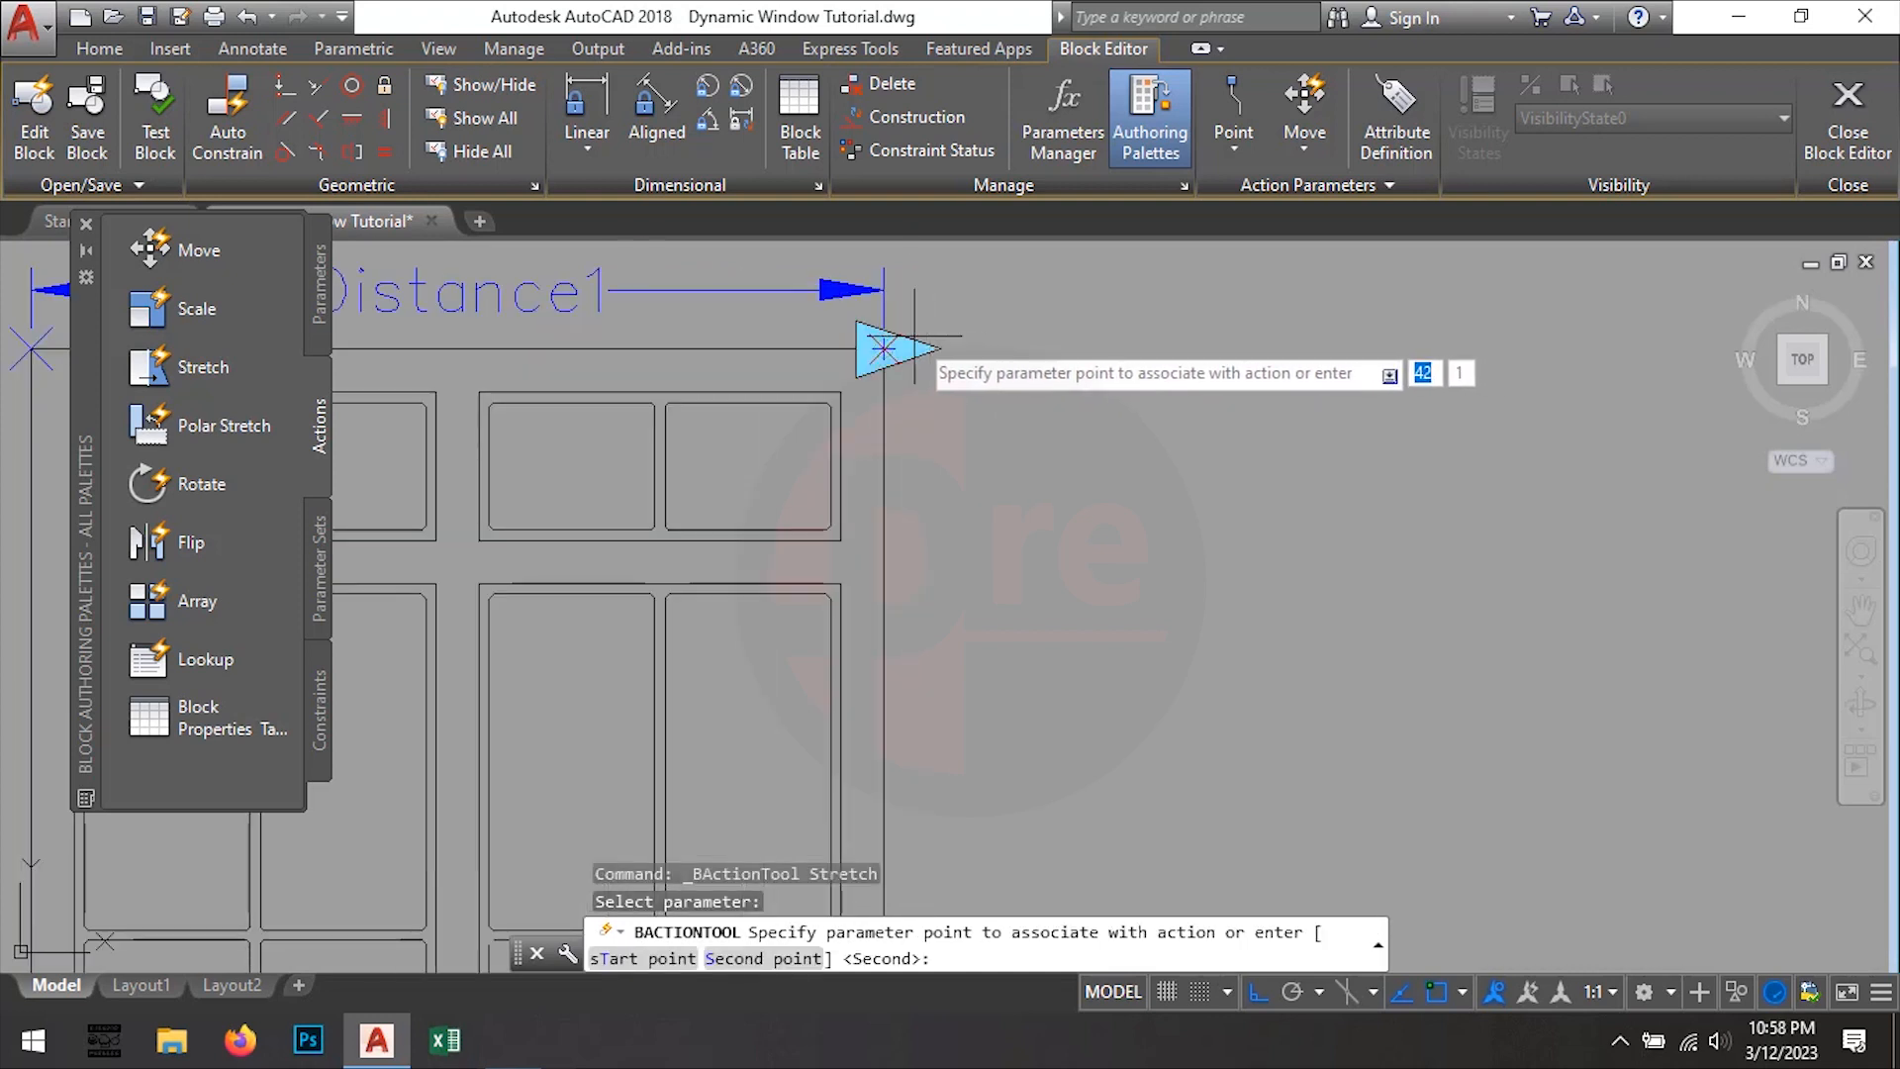
{"action": "left_click", "coordinate": [888, 348]}
Define the stretch frame around the right-hand panel and the frame's right edge, with its left side in the gap between the panels
{"action": "scroll", "coordinate": [988, 369], "scroll_direction": "down", "scroll_amount": 4}
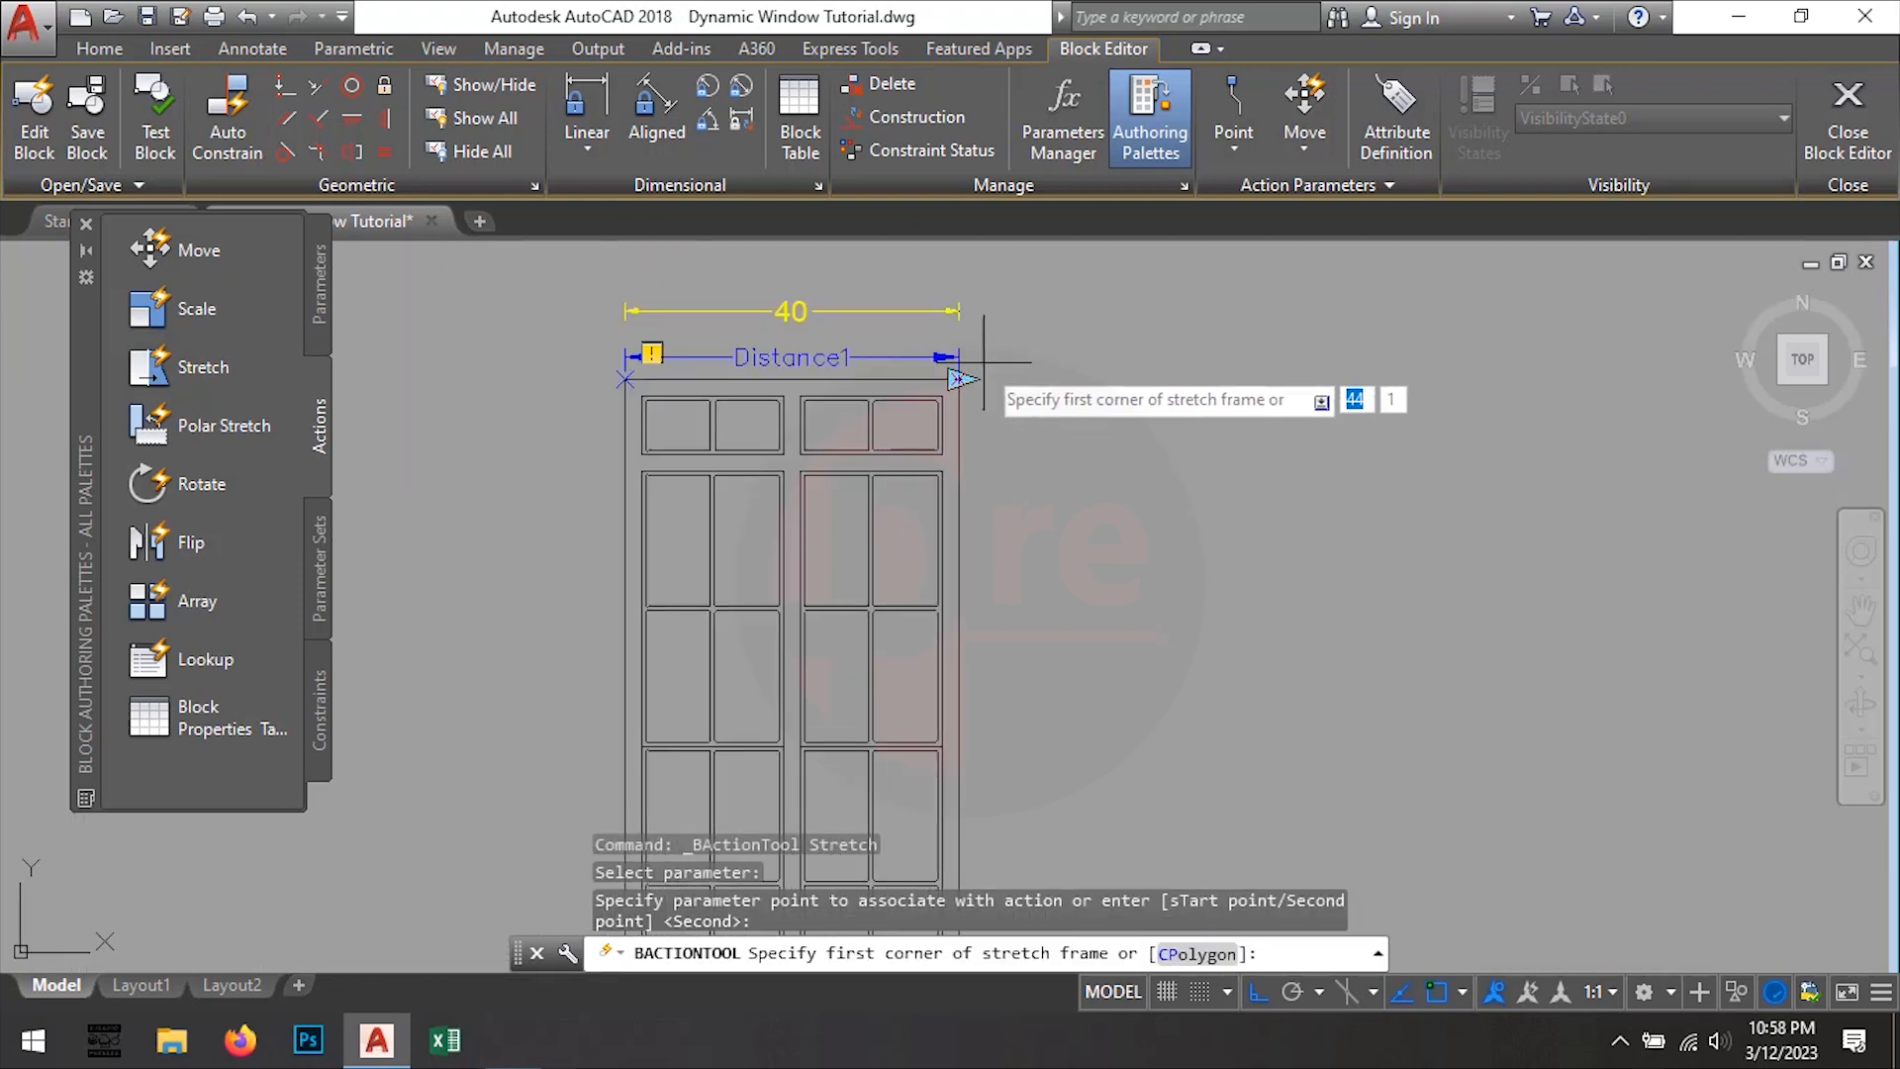
{"action": "scroll", "coordinate": [987, 369], "scroll_direction": "down", "scroll_amount": 2}
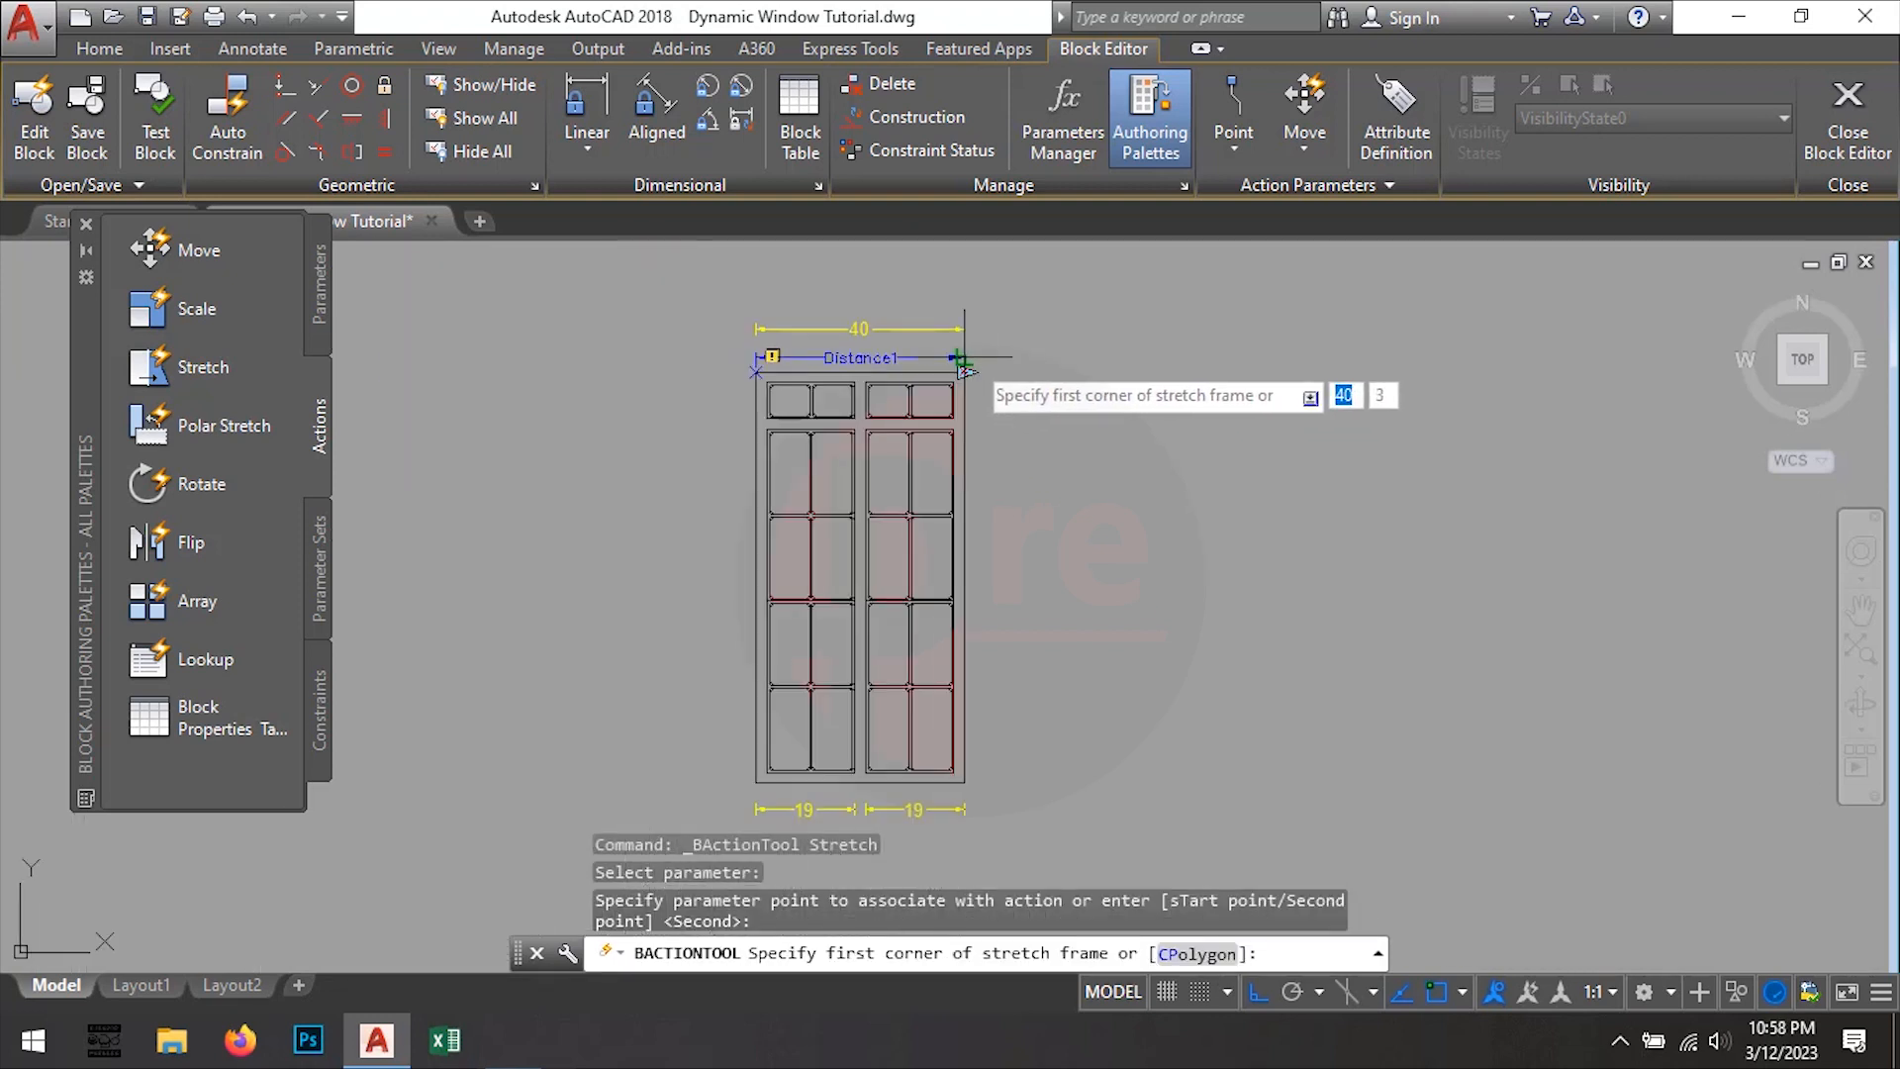
{"action": "left_click", "coordinate": [983, 796]}
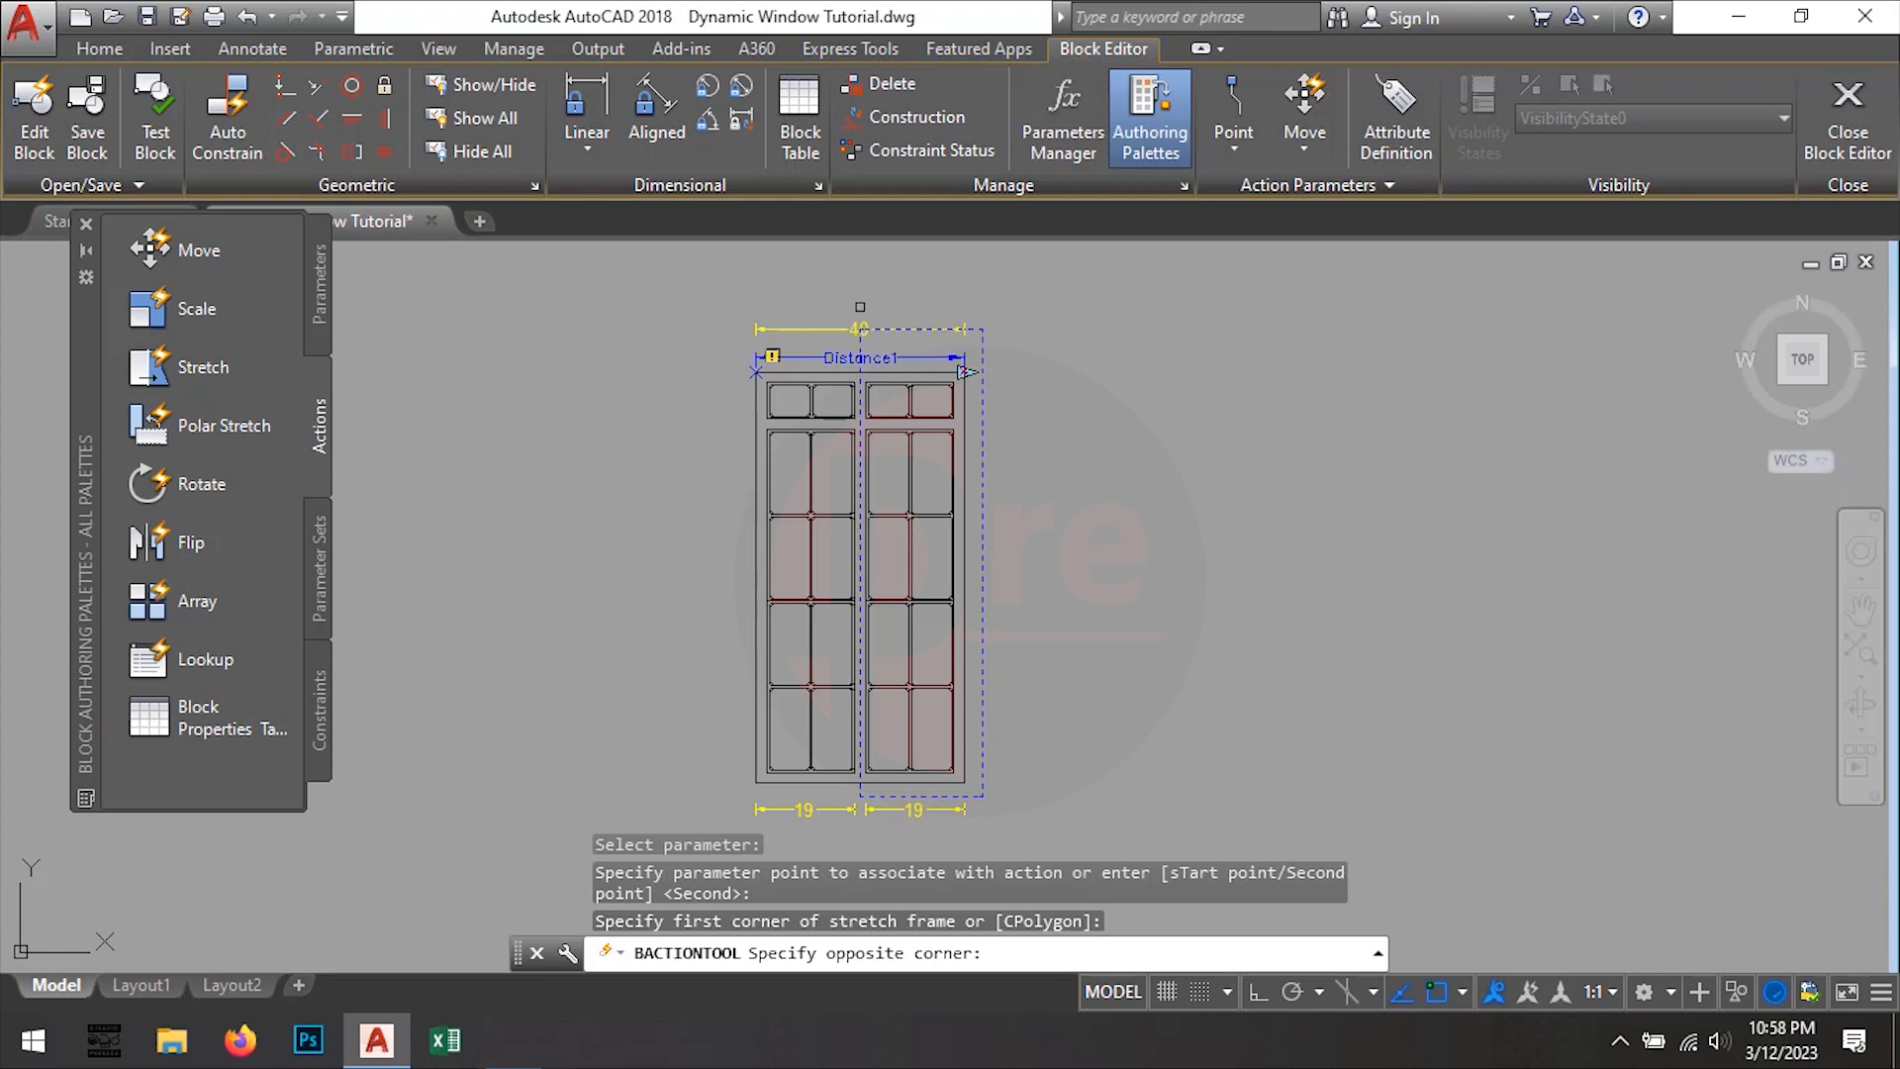
{"action": "left_click", "coordinate": [965, 372]}
Add the right-hand panel's lower and middle panes, its width dimension and the frame's bottom edge to the Stretch action's selection
{"action": "scroll", "coordinate": [911, 487], "scroll_direction": "up", "scroll_amount": 5}
{"action": "scroll", "coordinate": [798, 483], "scroll_direction": "down", "scroll_amount": 4}
{"action": "scroll", "coordinate": [871, 709], "scroll_direction": "up", "scroll_amount": 4}
{"action": "left_click", "coordinate": [978, 679]}
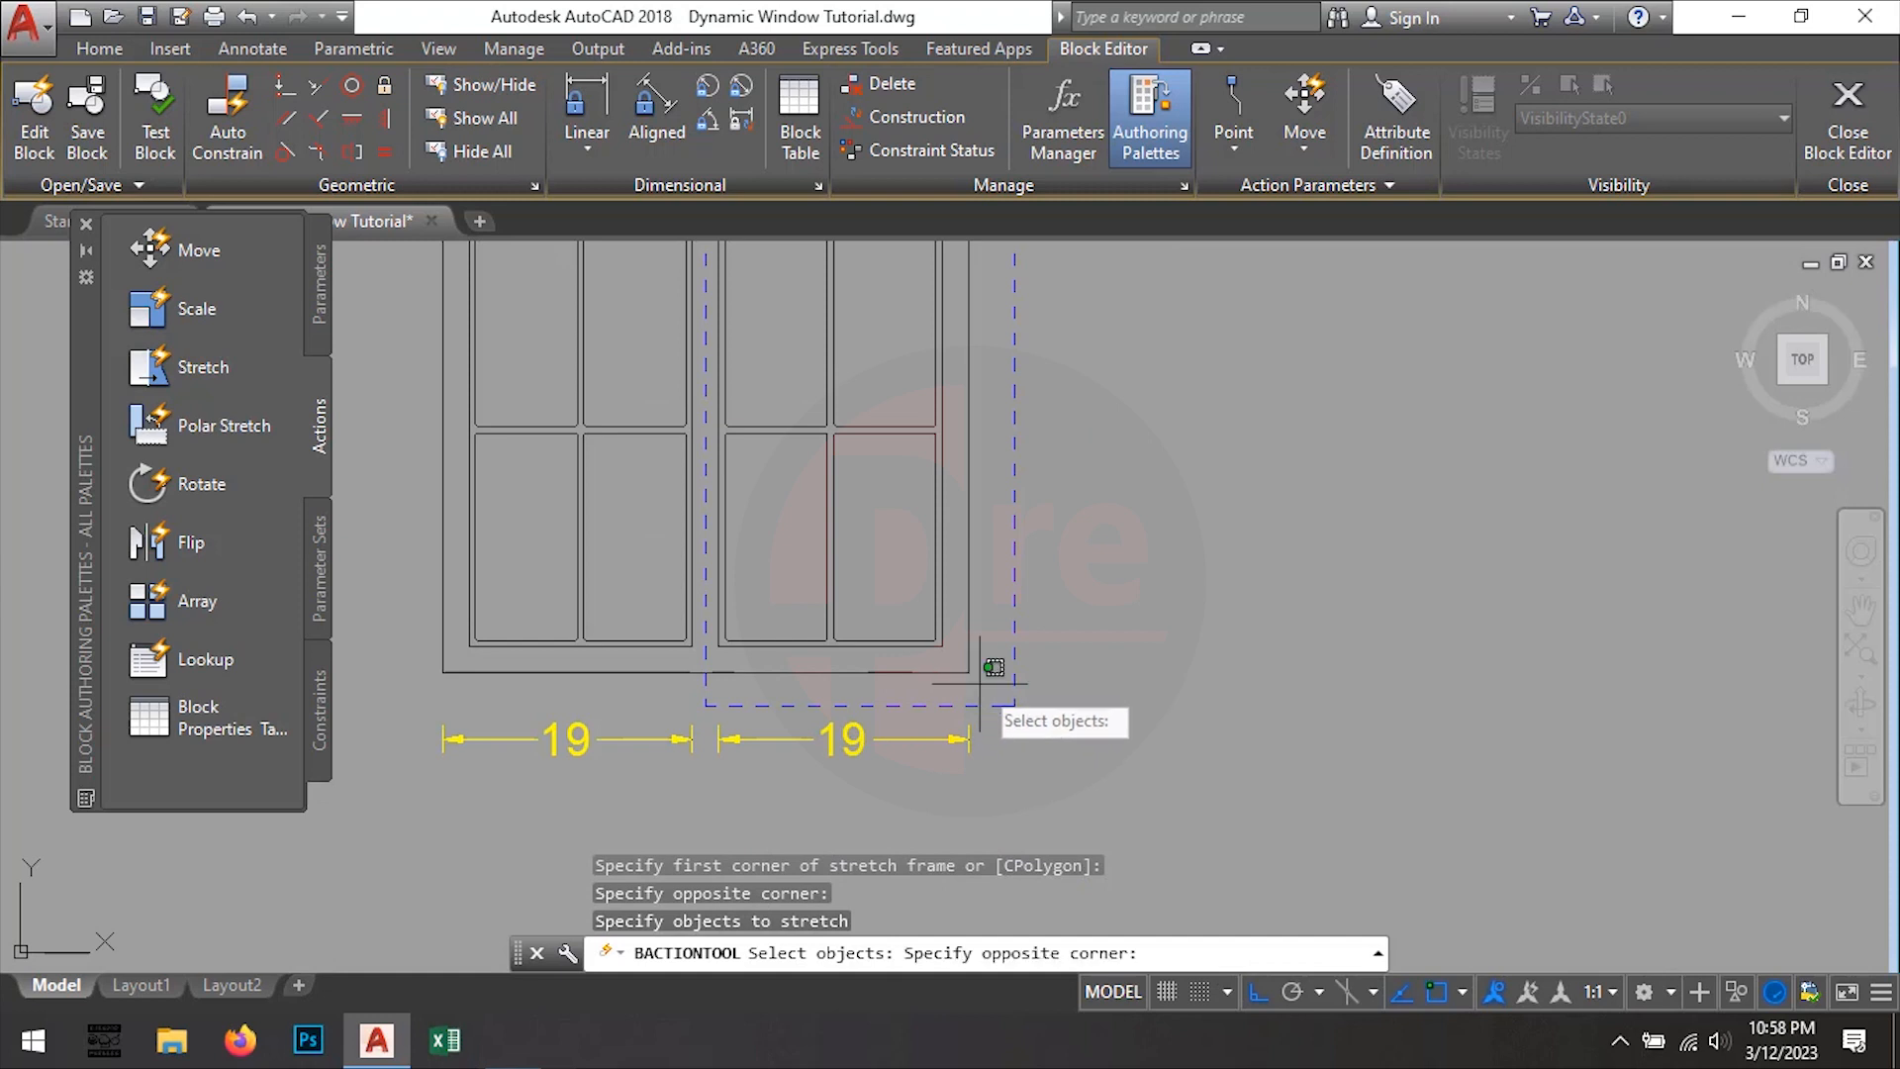
{"action": "left_click", "coordinate": [714, 379]}
{"action": "scroll", "coordinate": [831, 613], "scroll_direction": "down", "scroll_amount": 2}
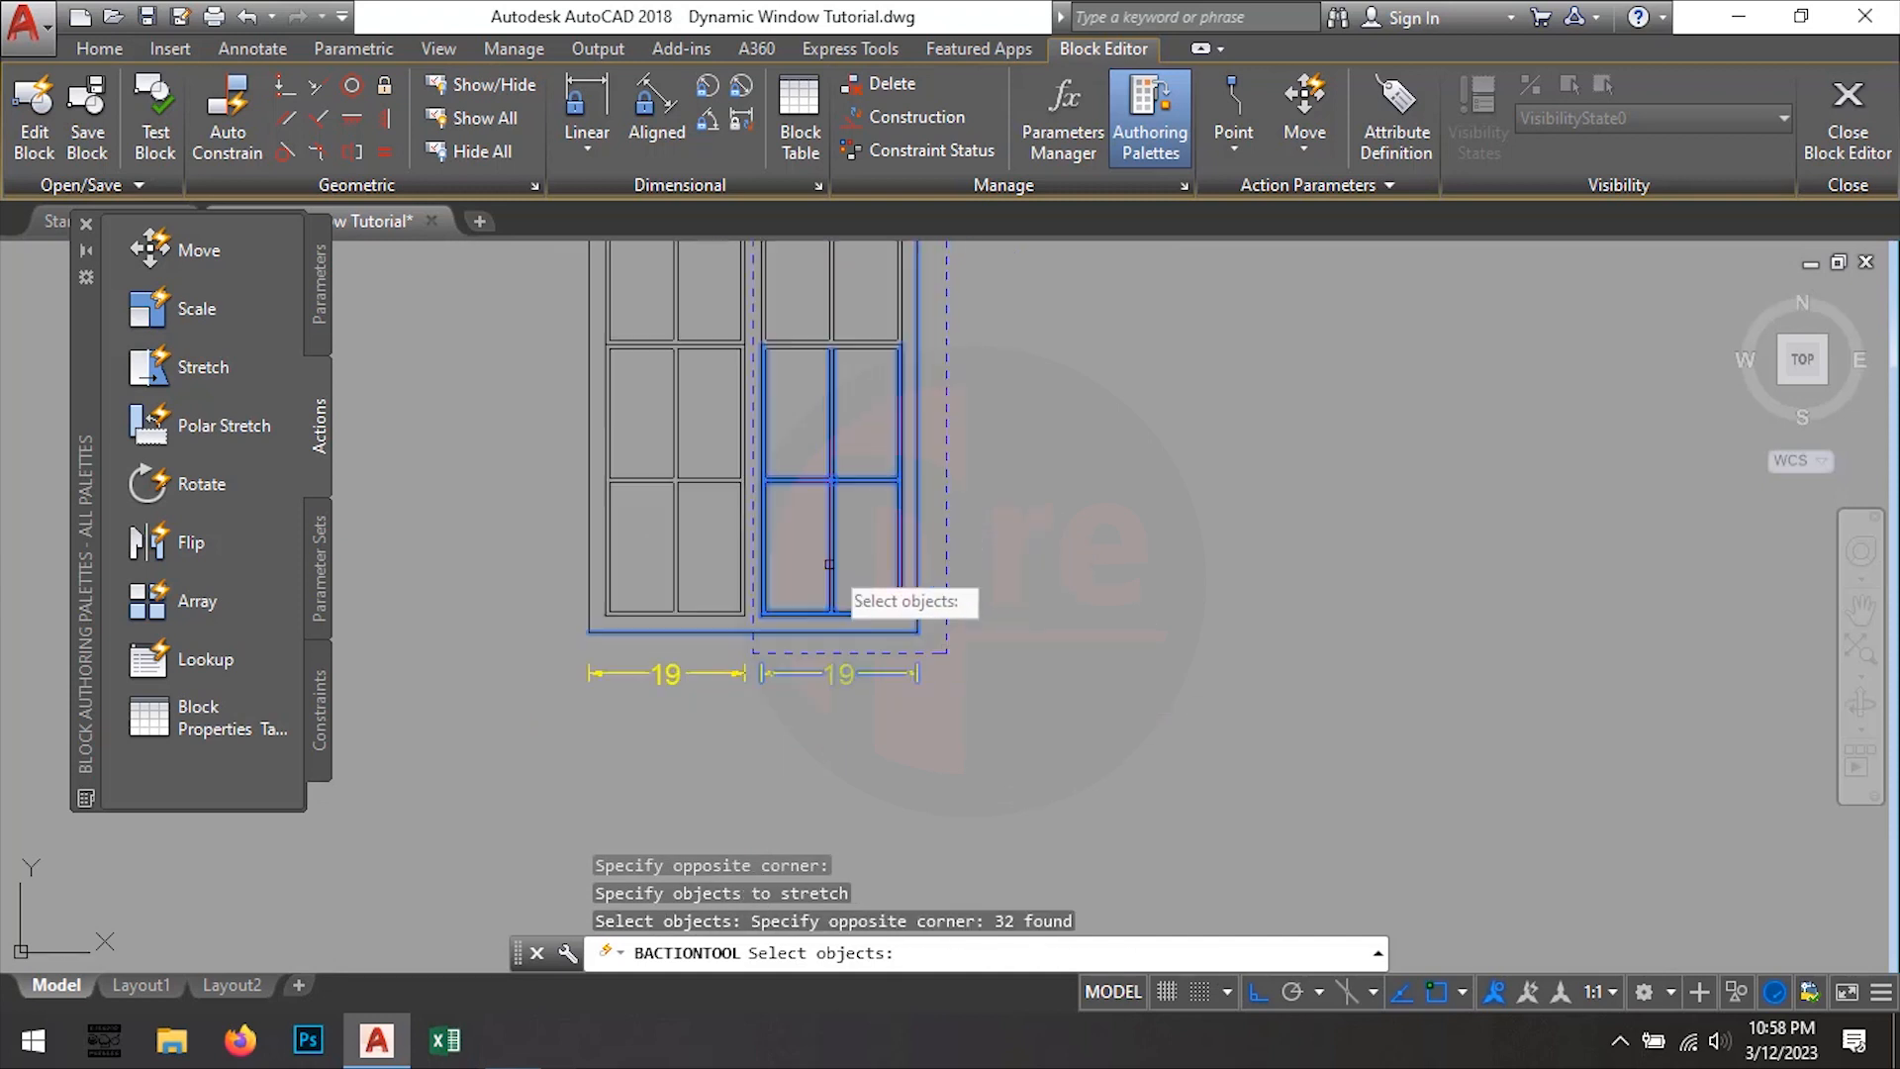
{"action": "scroll", "coordinate": [861, 692], "scroll_direction": "up", "scroll_amount": 2}
{"action": "scroll", "coordinate": [908, 768], "scroll_direction": "up", "scroll_amount": 2}
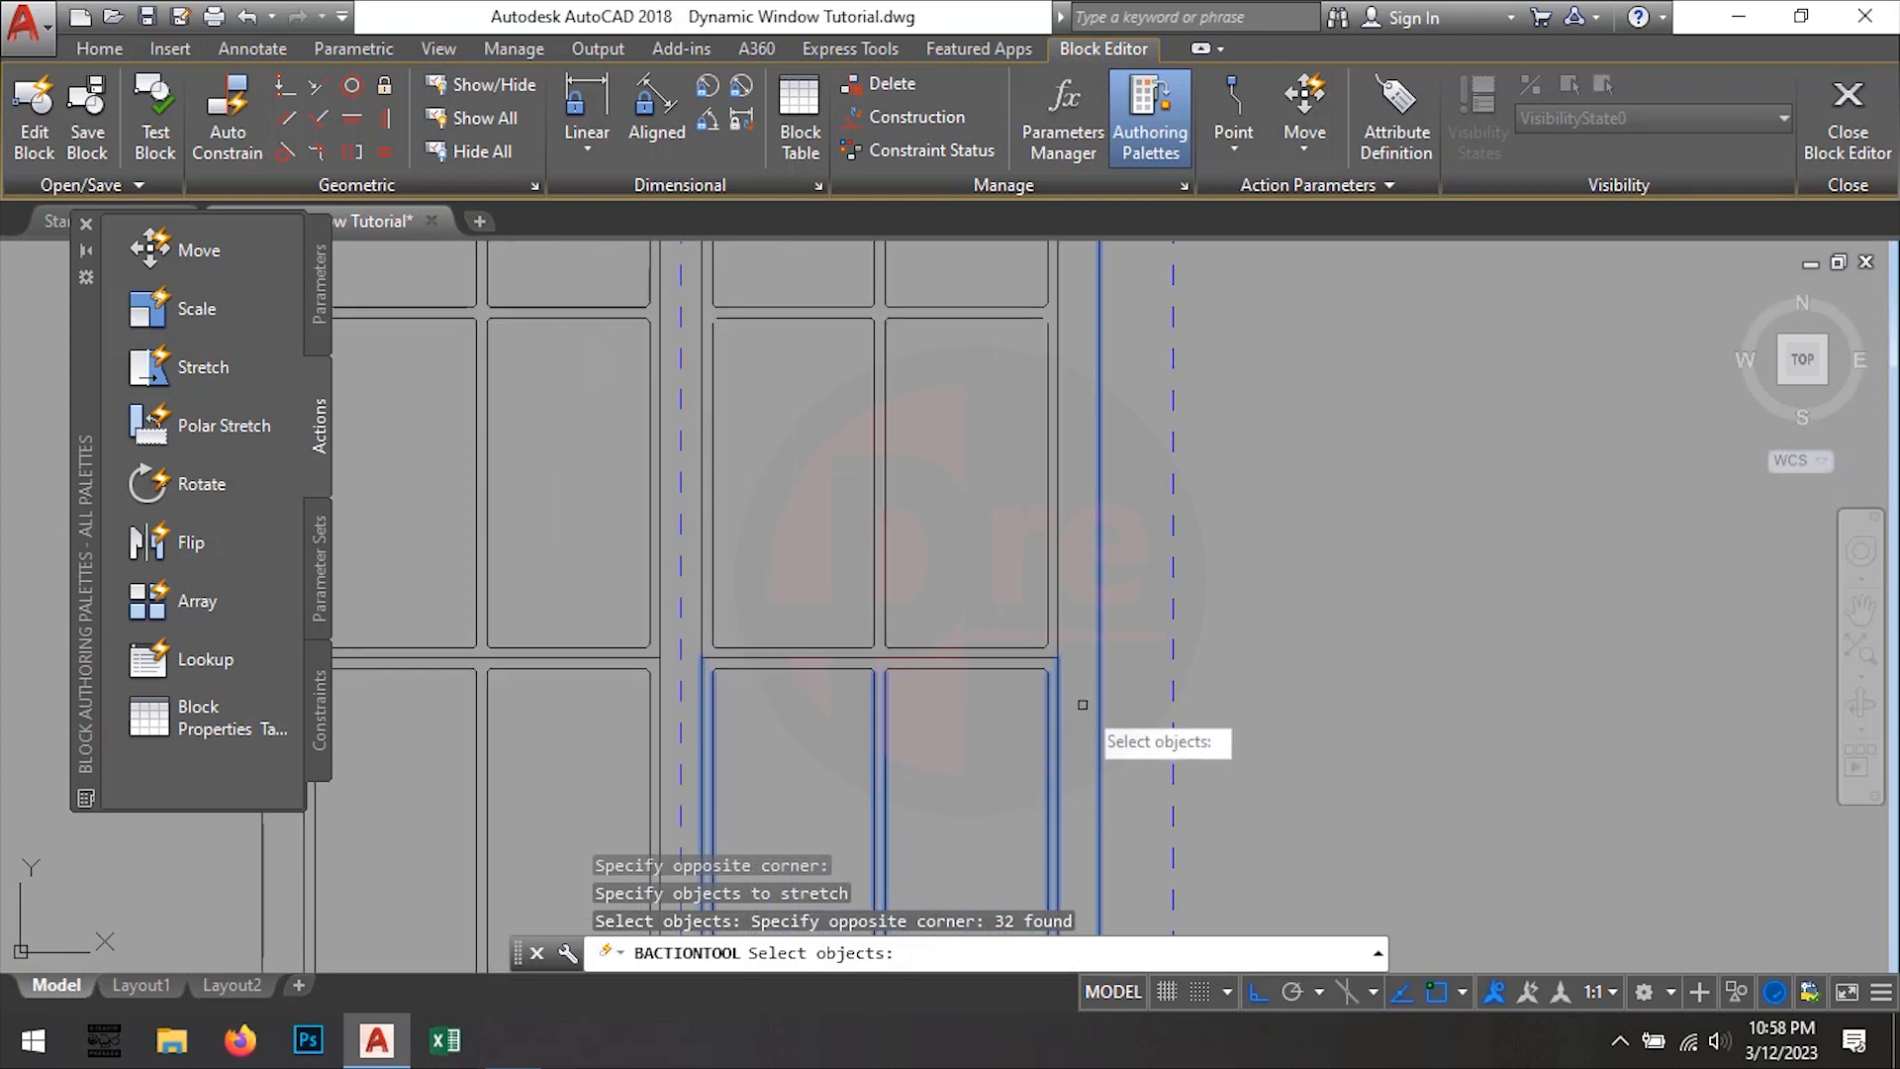
{"action": "left_click", "coordinate": [1083, 705]}
{"action": "left_click", "coordinate": [714, 350]}
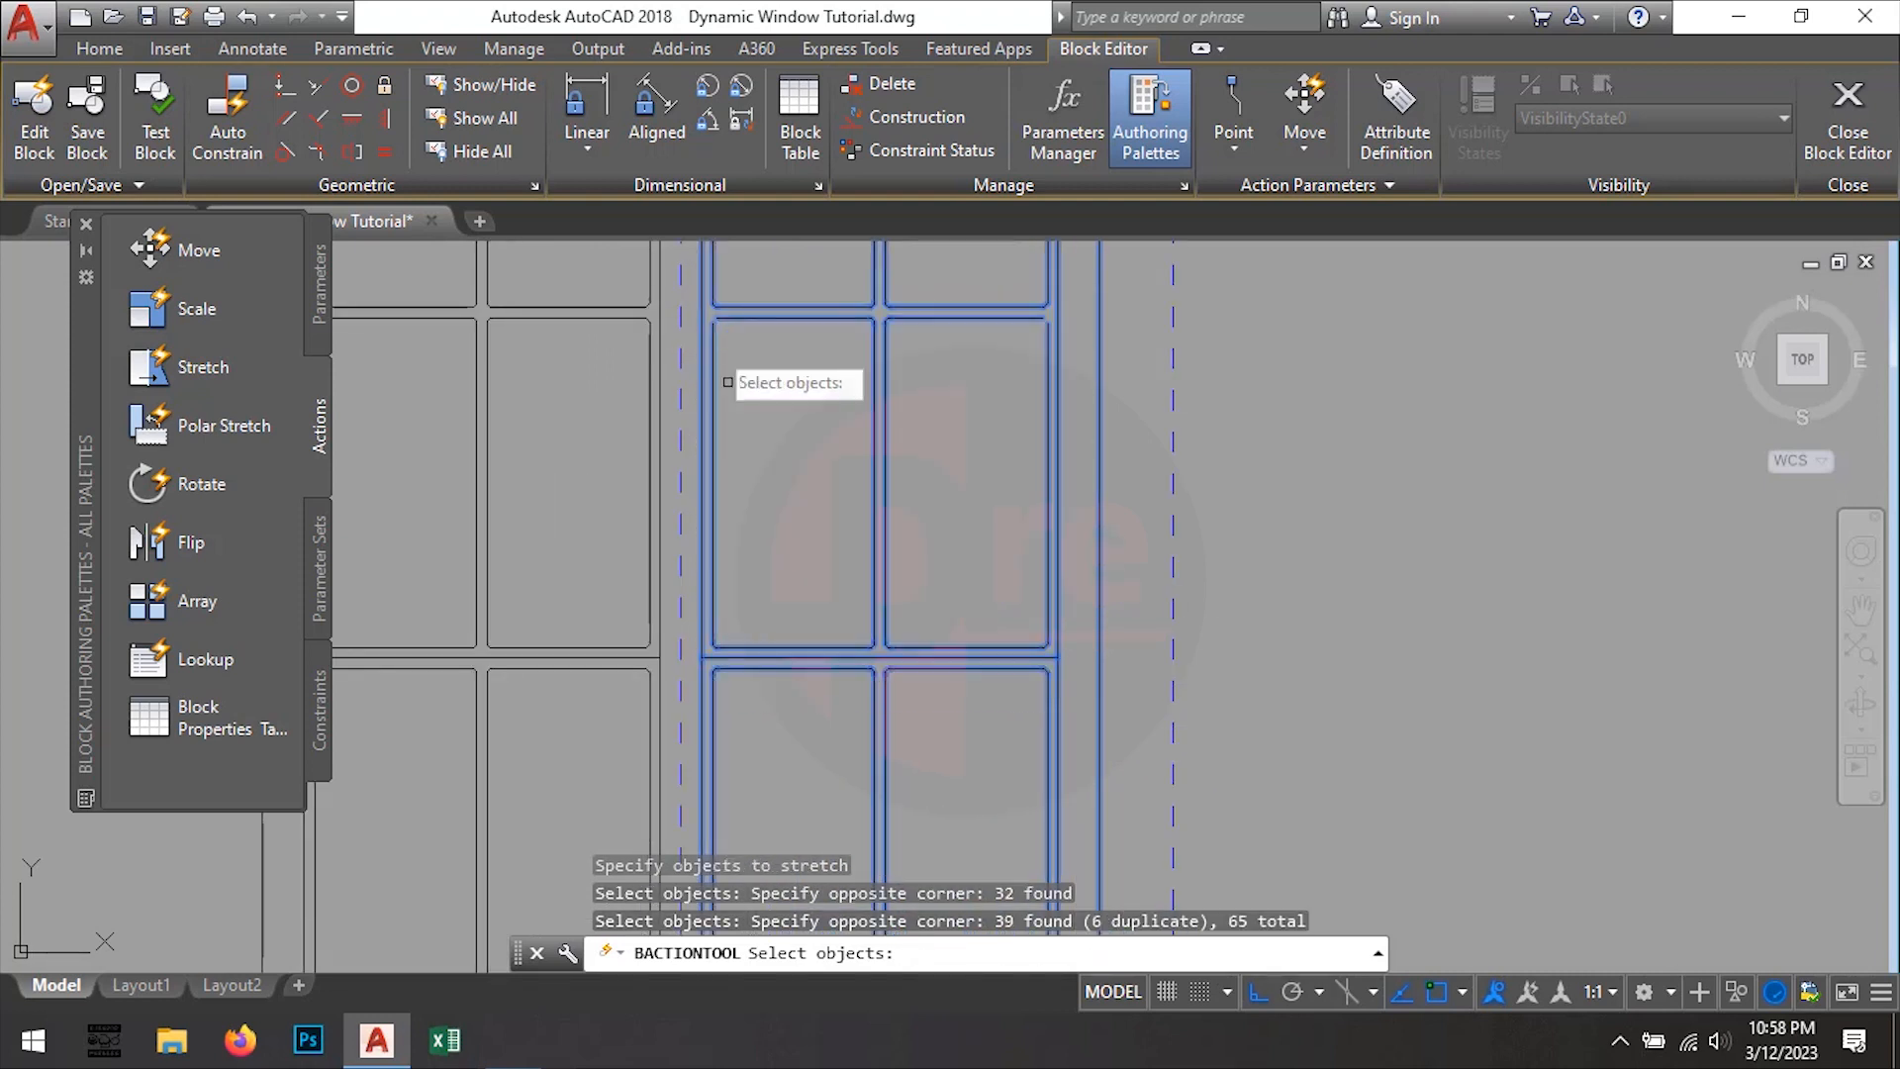
Add the right-hand panel's upper panes and the small top pane with its outline to the Stretch action's selection
{"action": "scroll", "coordinate": [851, 614], "scroll_direction": "down", "scroll_amount": 3}
{"action": "middle_click_drag", "start_coordinate": [833, 464], "coordinate": [852, 690]}
{"action": "scroll", "coordinate": [907, 618], "scroll_direction": "up", "scroll_amount": 3}
{"action": "left_click", "coordinate": [1070, 574]}
{"action": "left_click", "coordinate": [734, 500]}
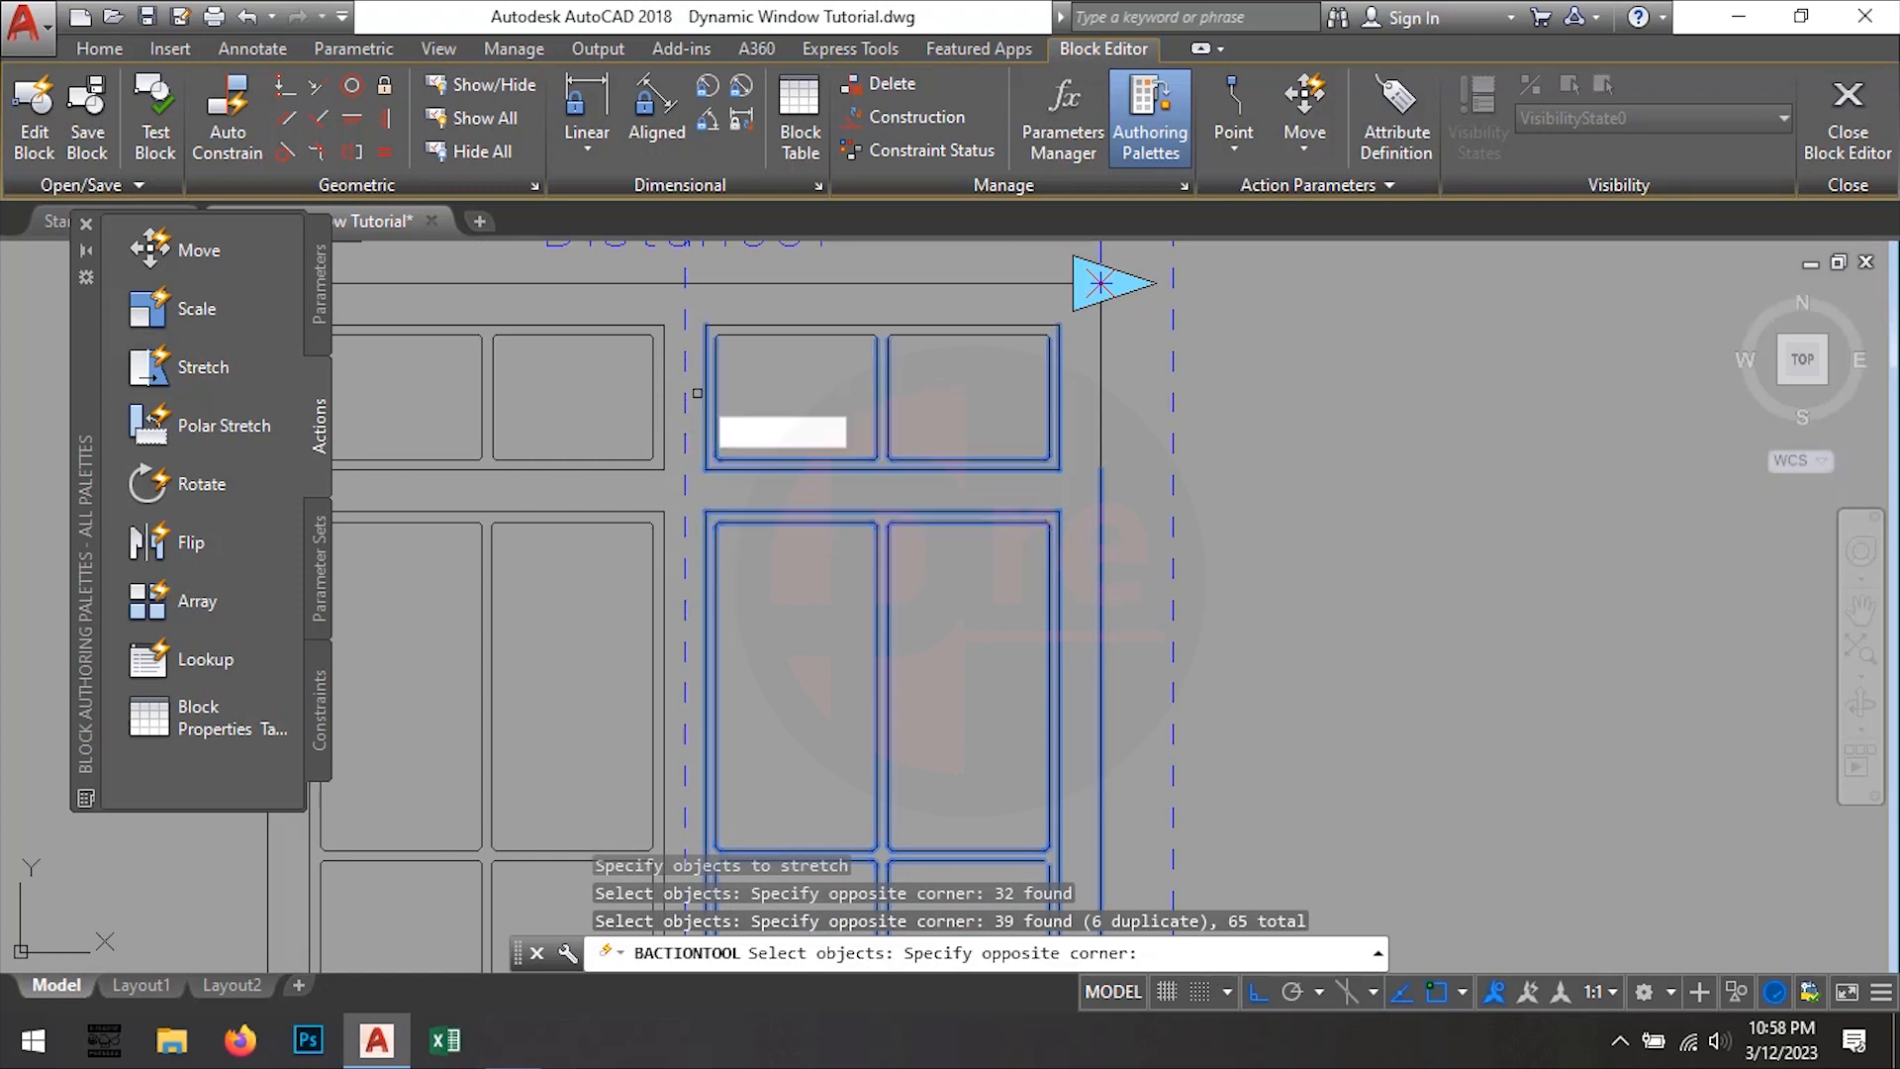
{"action": "scroll", "coordinate": [980, 267], "scroll_direction": "up", "scroll_amount": 2}
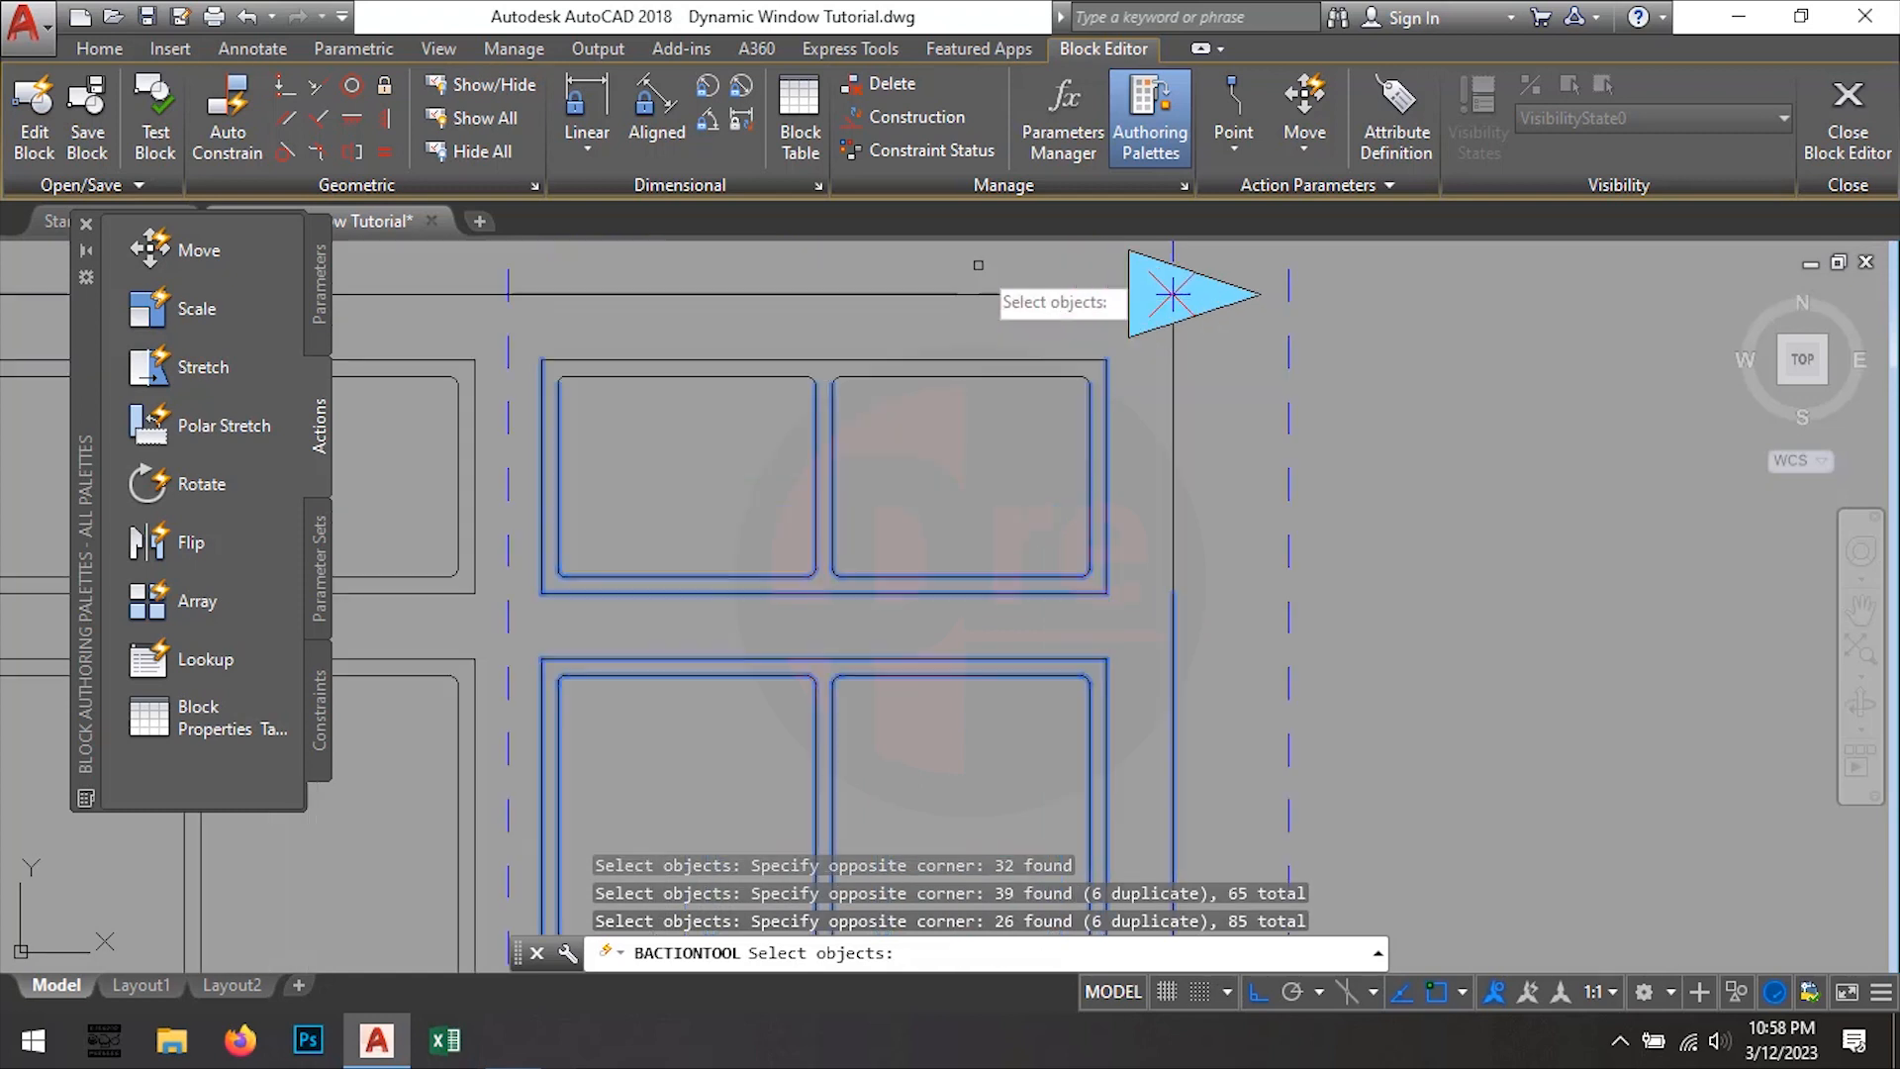
{"action": "left_click", "coordinate": [1107, 360]}
{"action": "left_click", "coordinate": [1133, 494]}
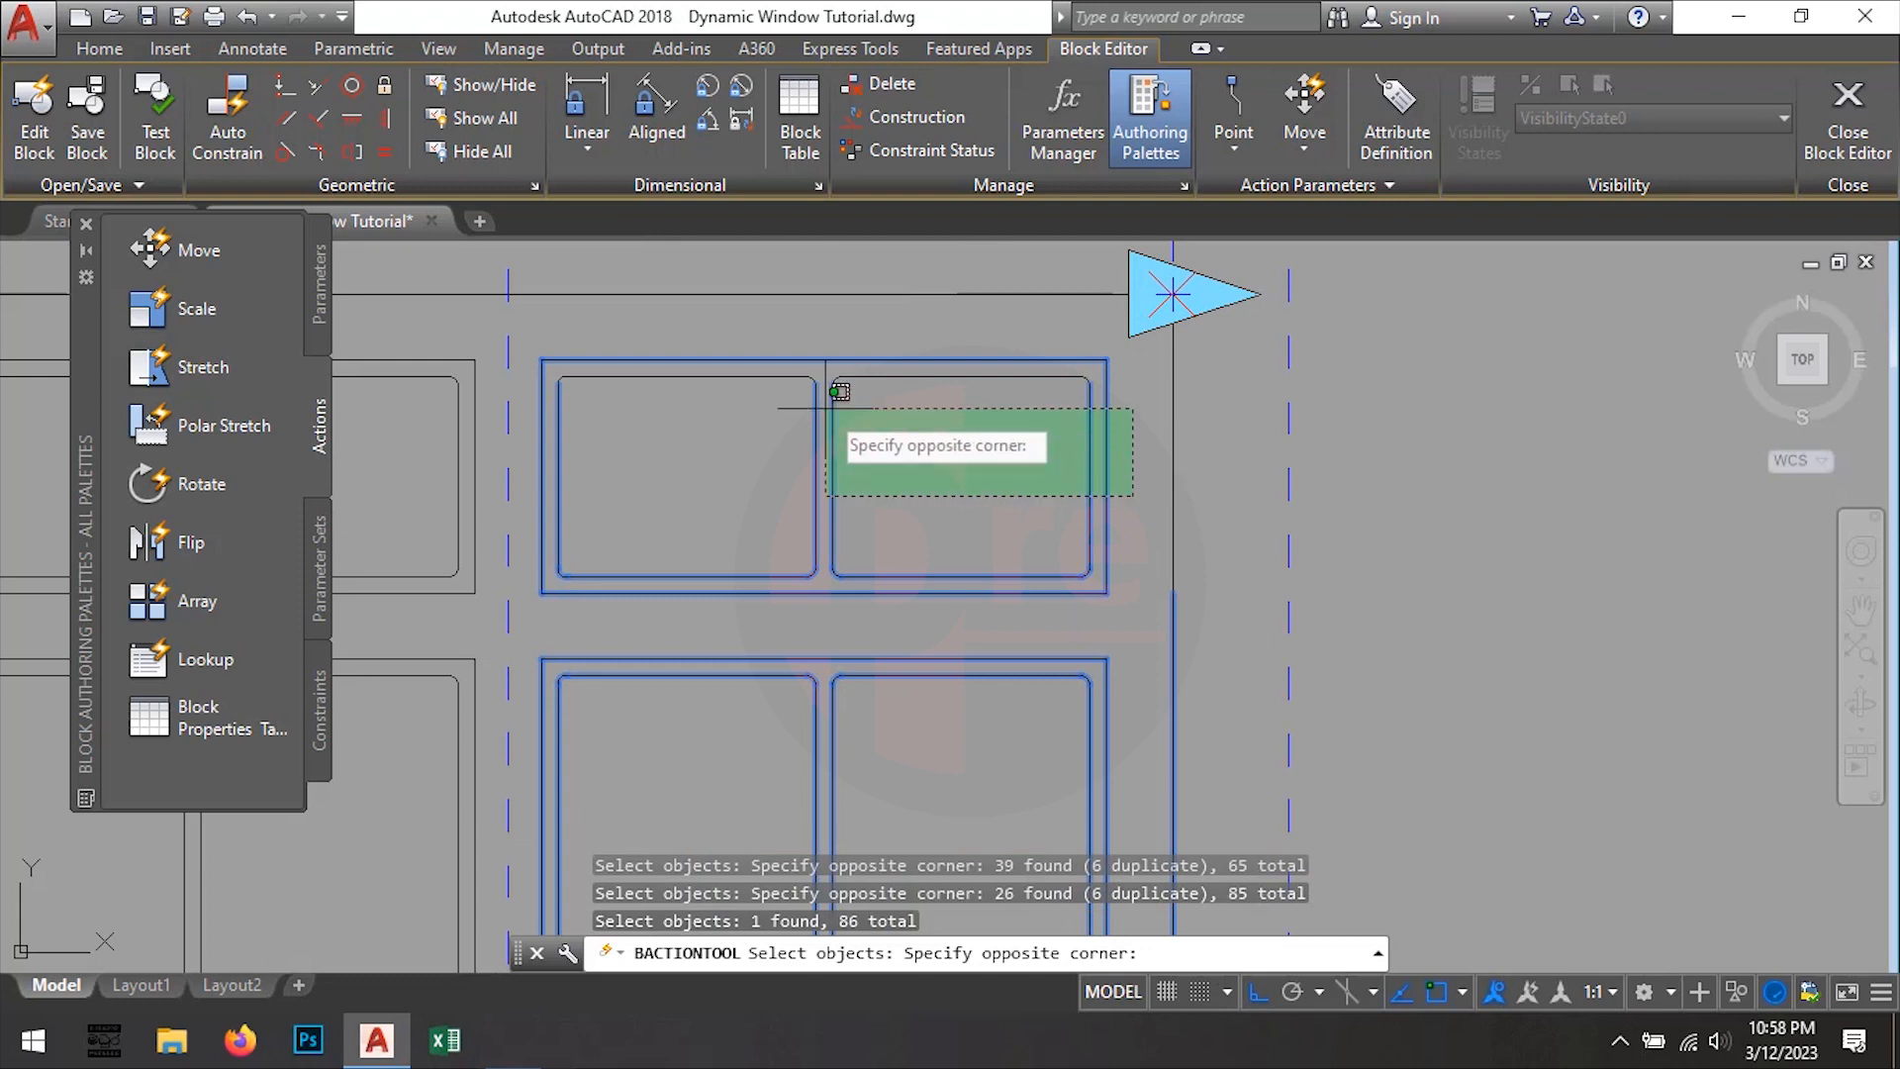
{"action": "left_click", "coordinate": [543, 352]}
Add the frame's right and top edges to the selection and complete the Stretch action
{"action": "left_click", "coordinate": [1174, 432]}
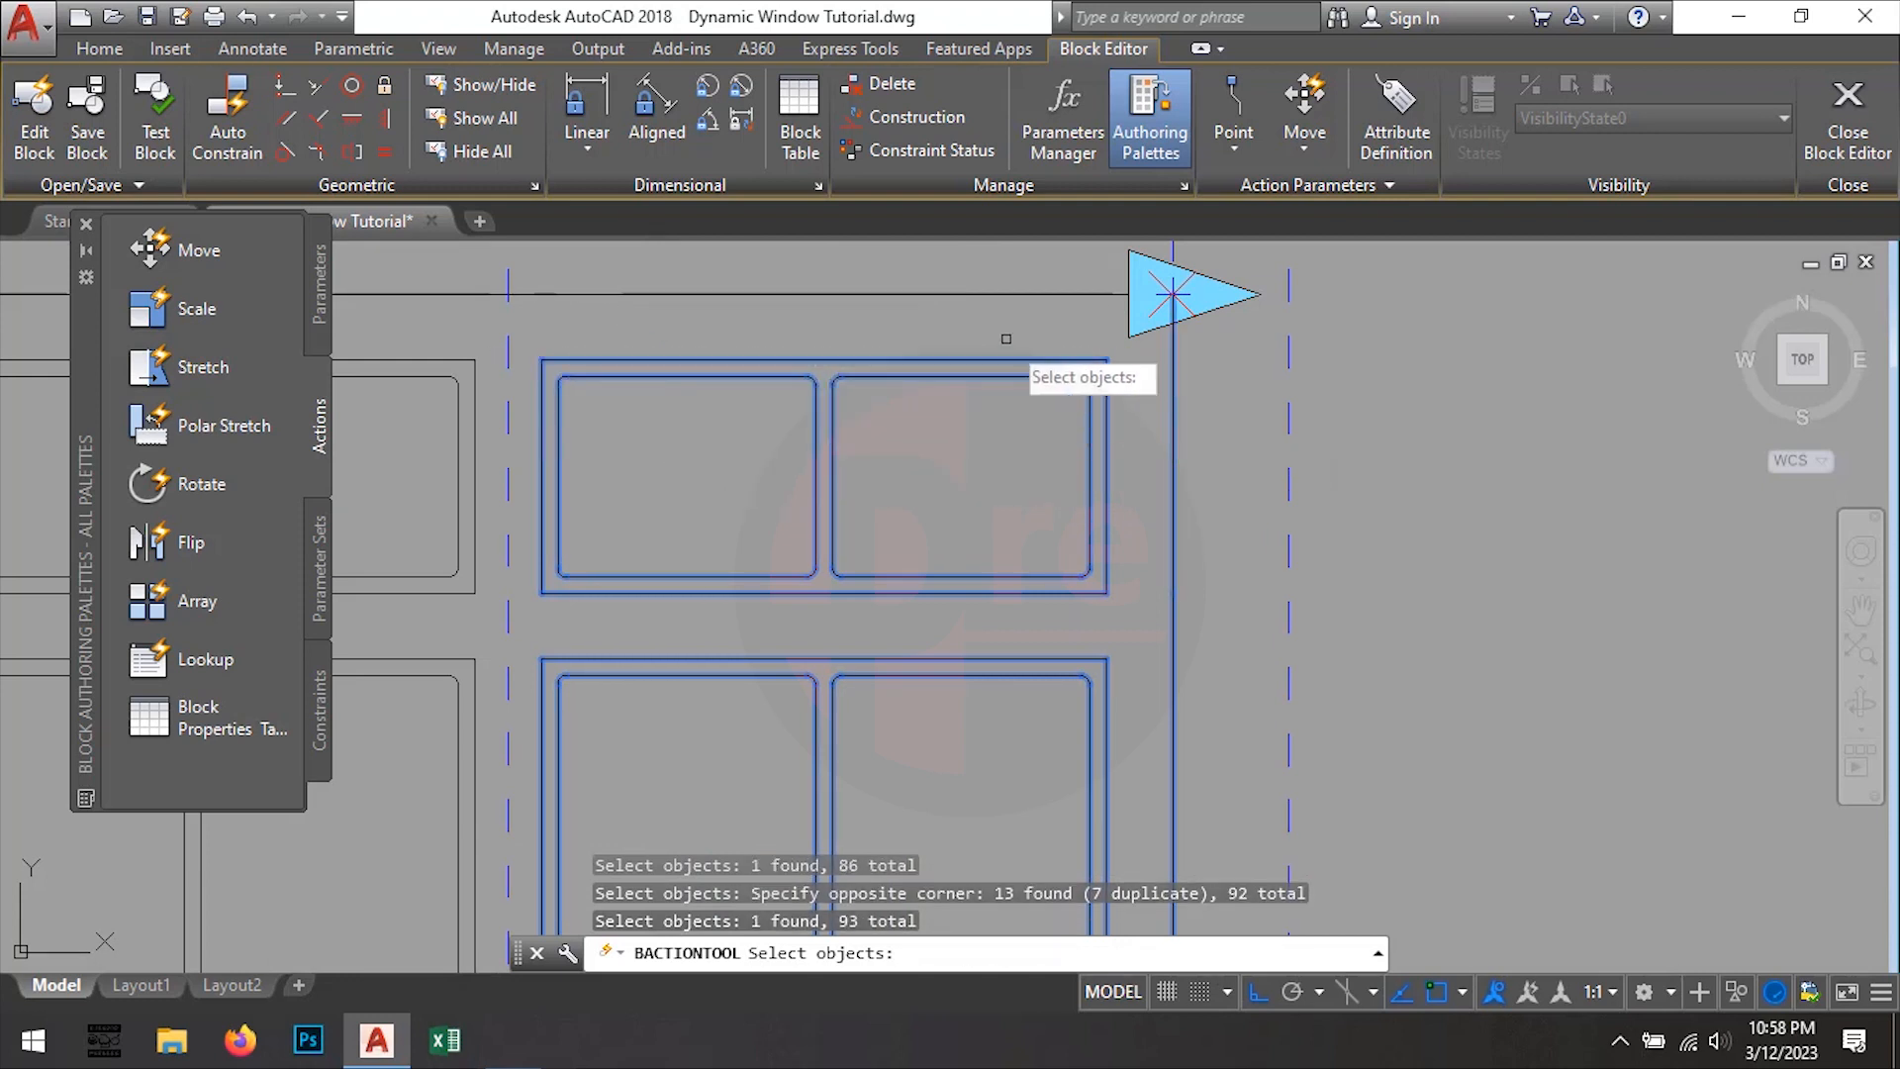
{"action": "left_click", "coordinate": [963, 295]}
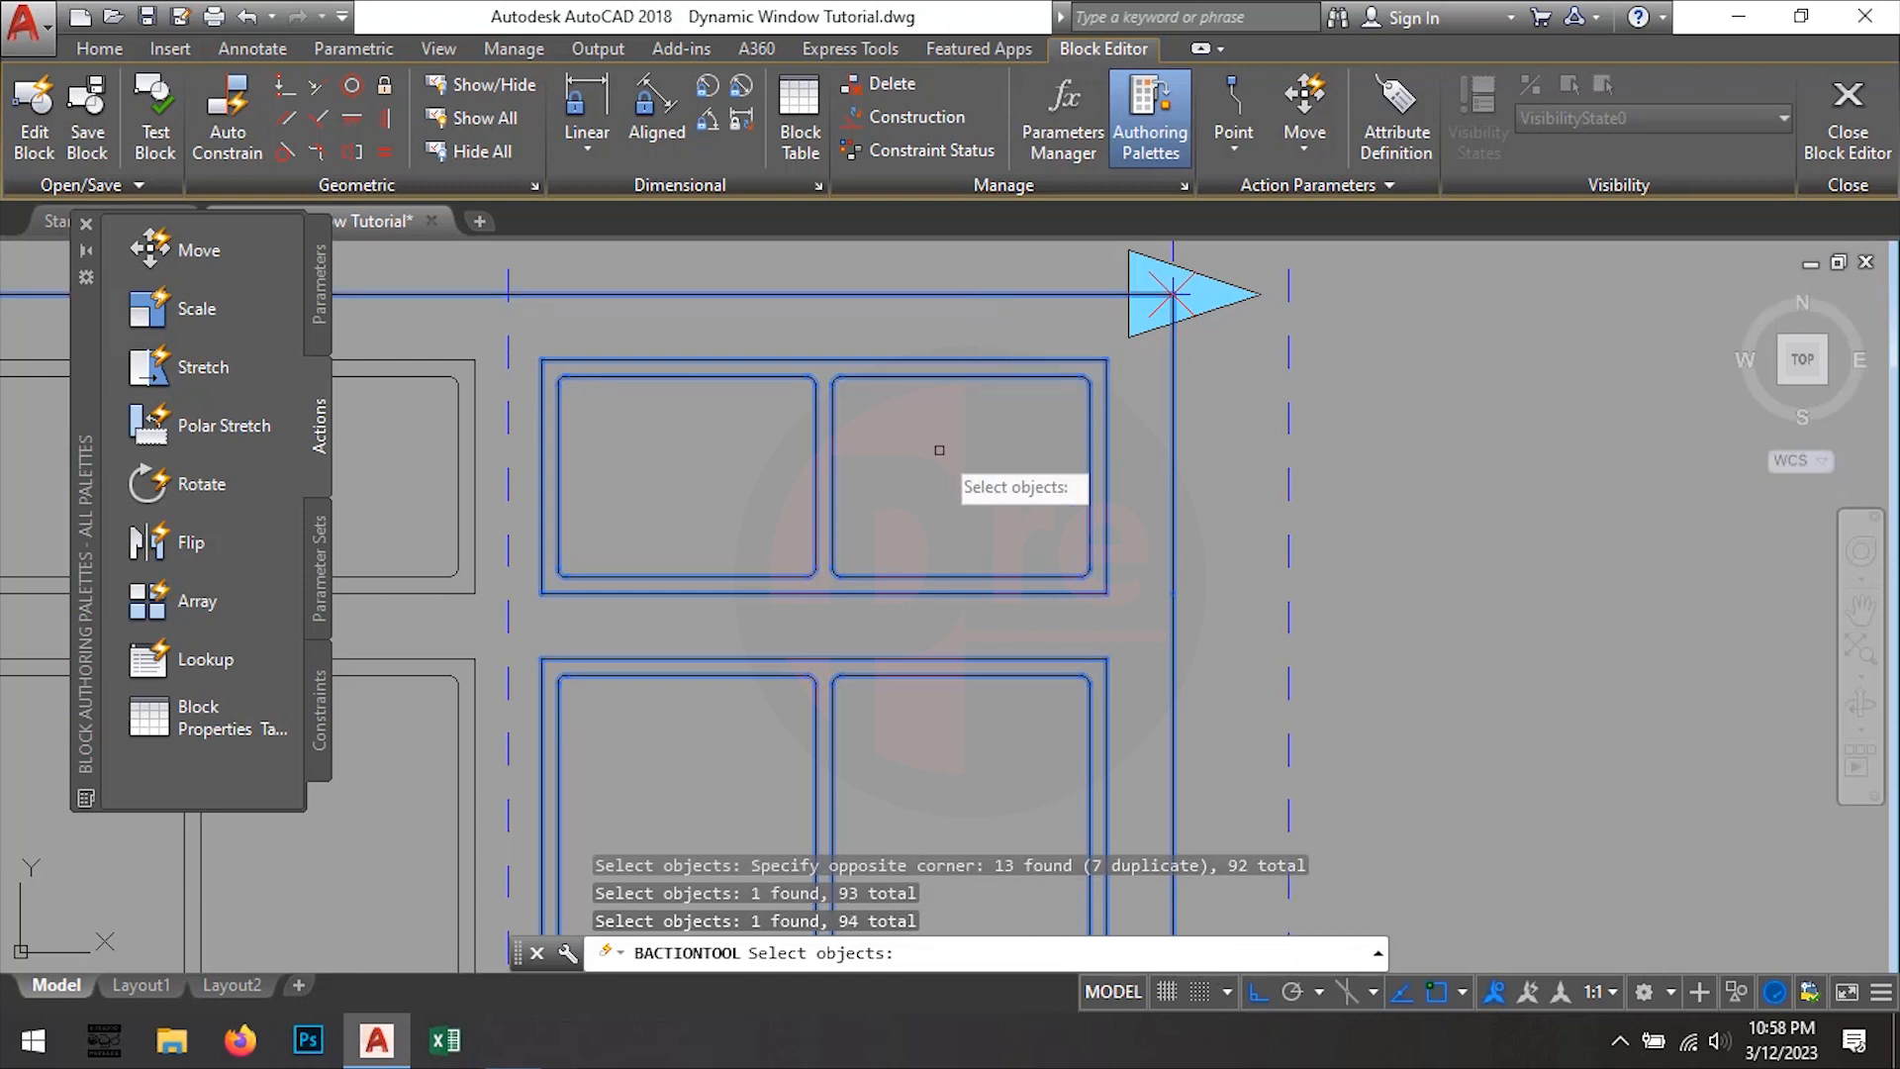
{"action": "scroll", "coordinate": [950, 419], "scroll_direction": "down", "scroll_amount": 5}
{"action": "scroll", "coordinate": [1197, 664], "scroll_direction": "down", "scroll_amount": 2}
{"action": "middle_click_drag", "start_coordinate": [1190, 661], "coordinate": [912, 524]}
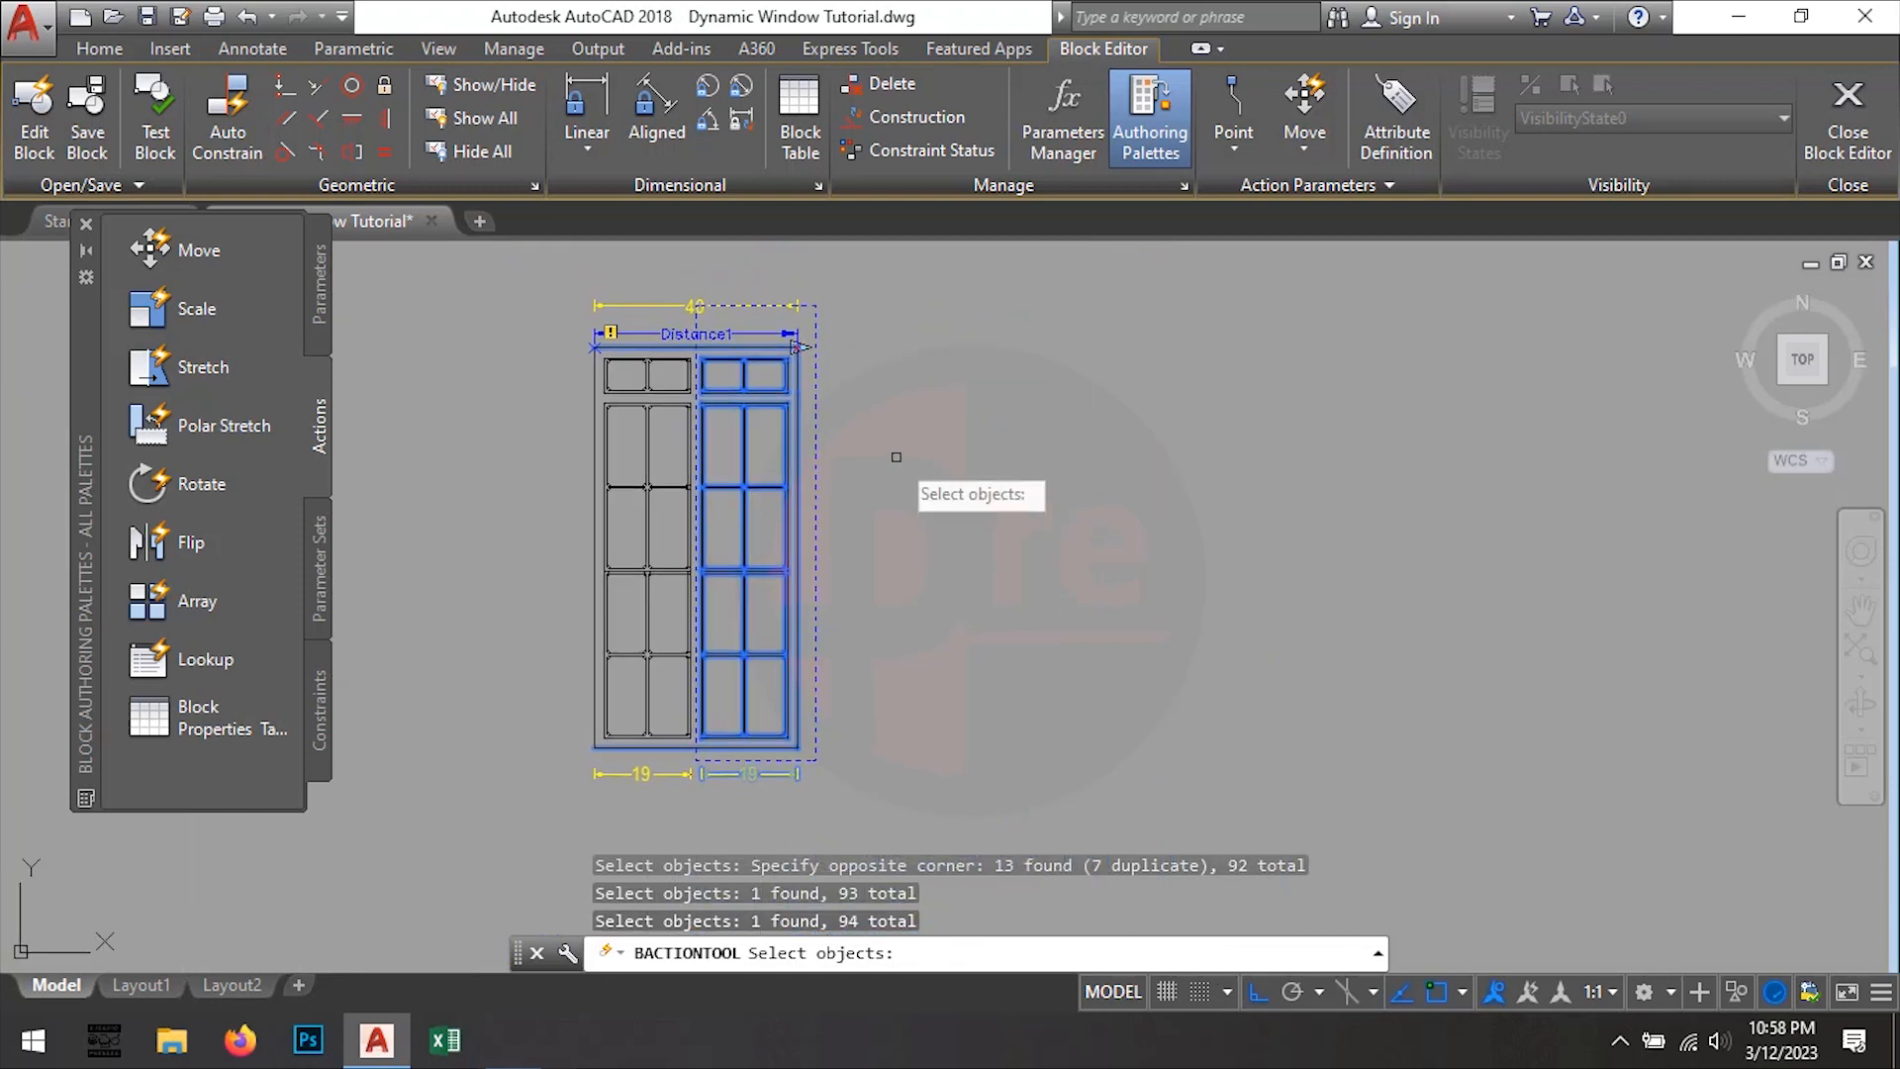
{"action": "key", "text": "Return"}
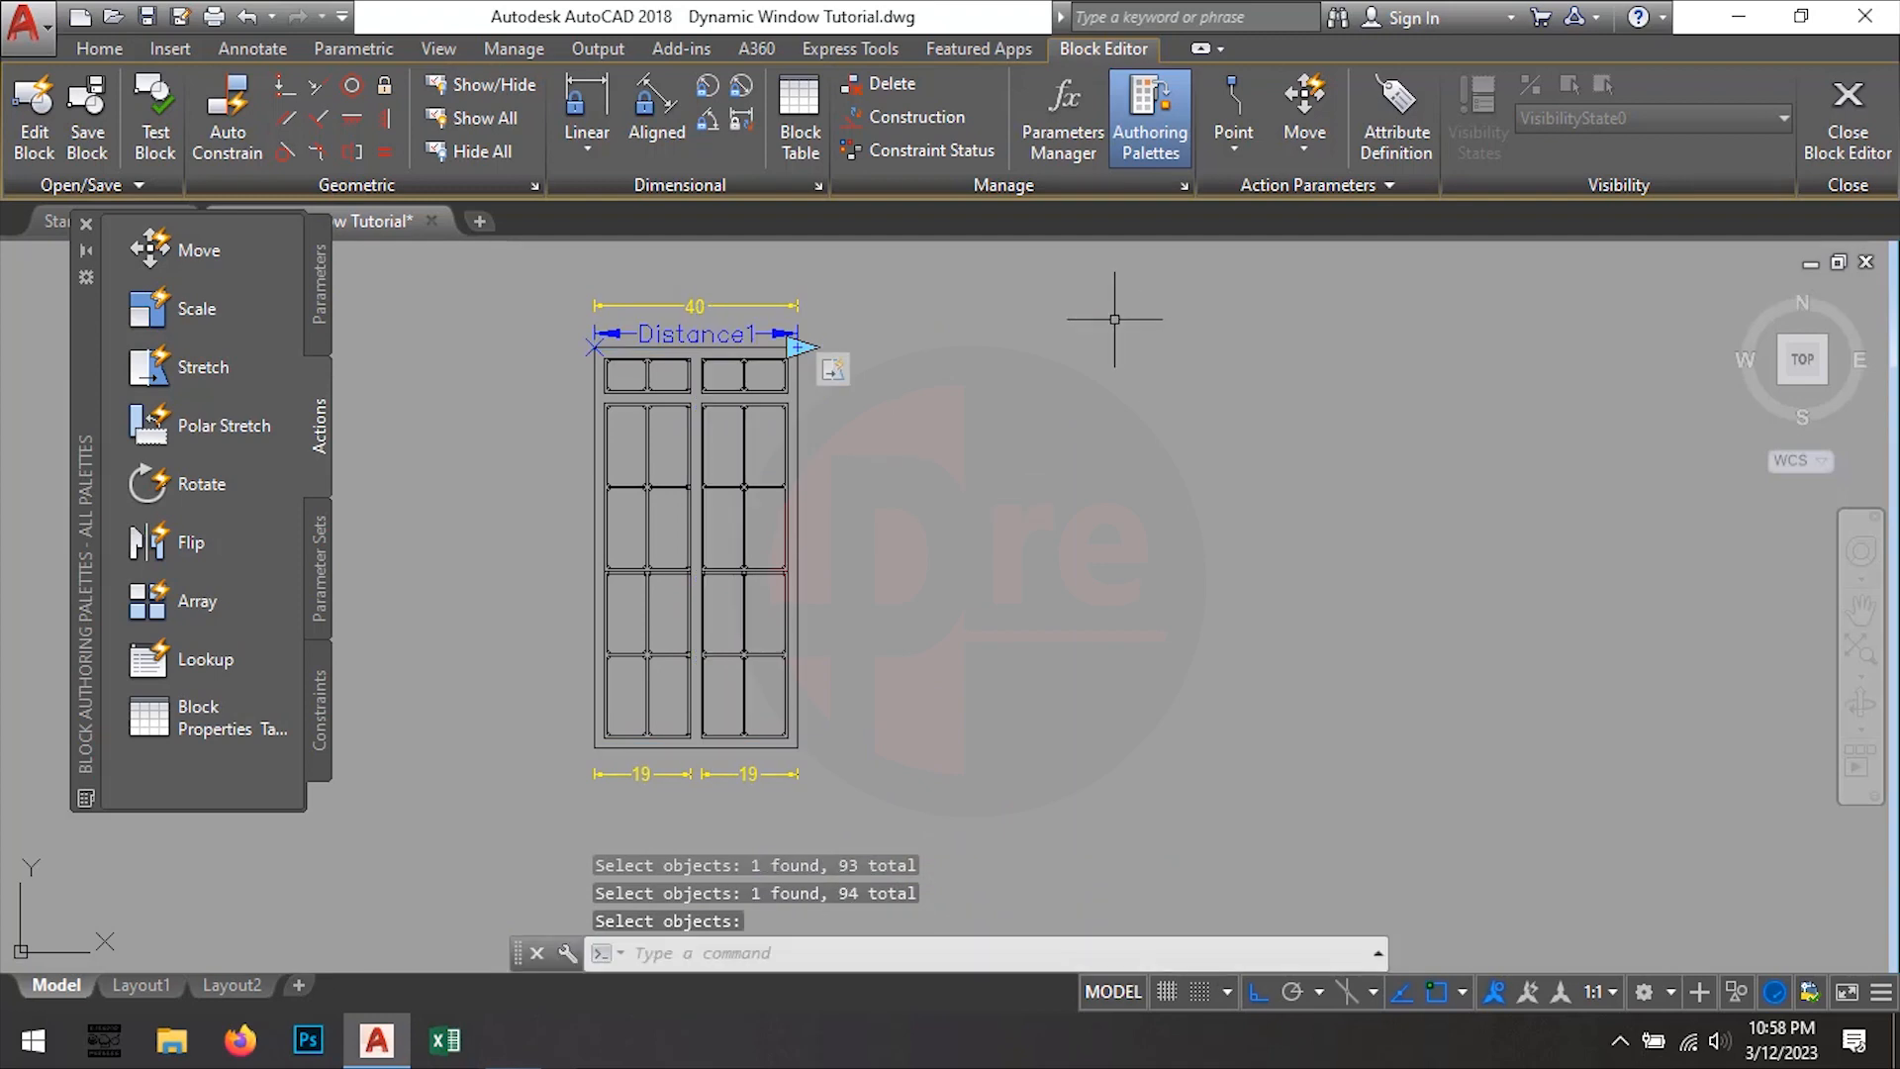
Open the block for testing and stretch the window to about 184 wide with its width grip
{"action": "left_click", "coordinate": [155, 119]}
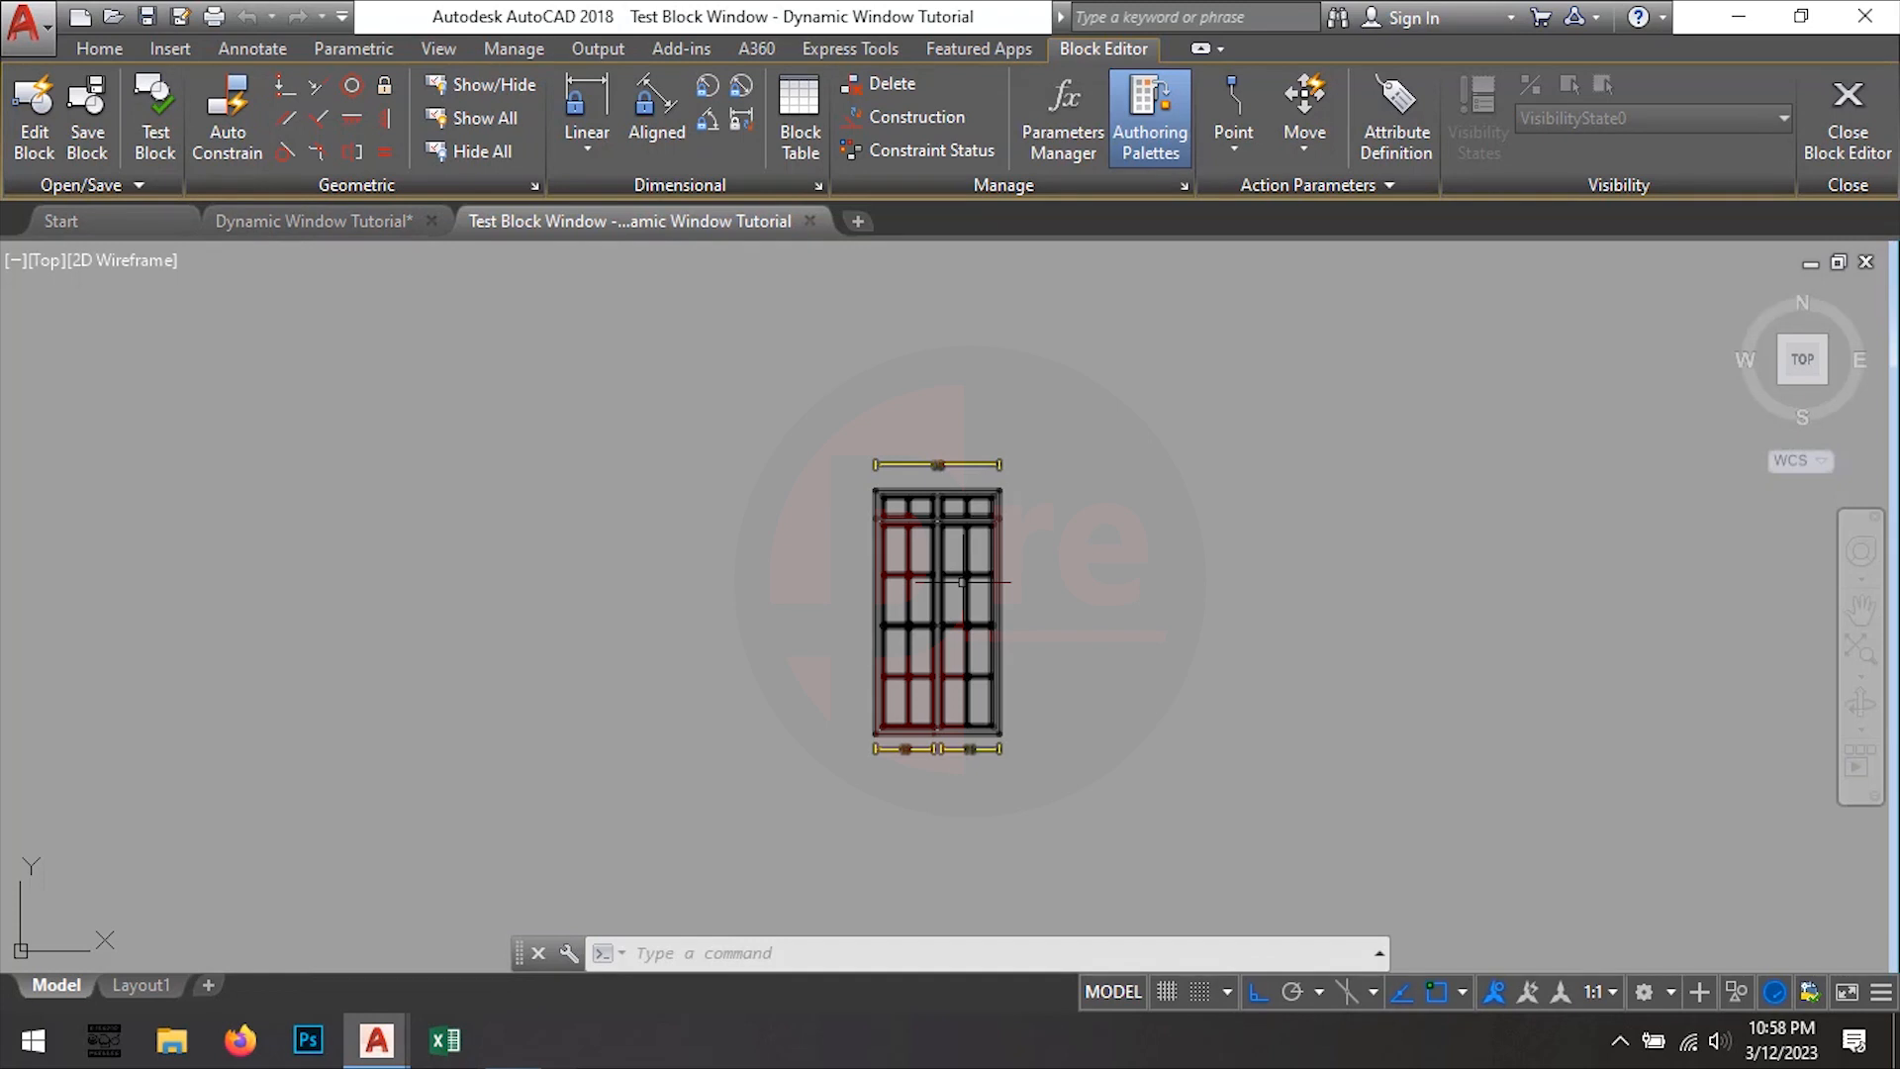
{"action": "middle_click_drag", "start_coordinate": [1073, 607], "coordinate": [988, 569]}
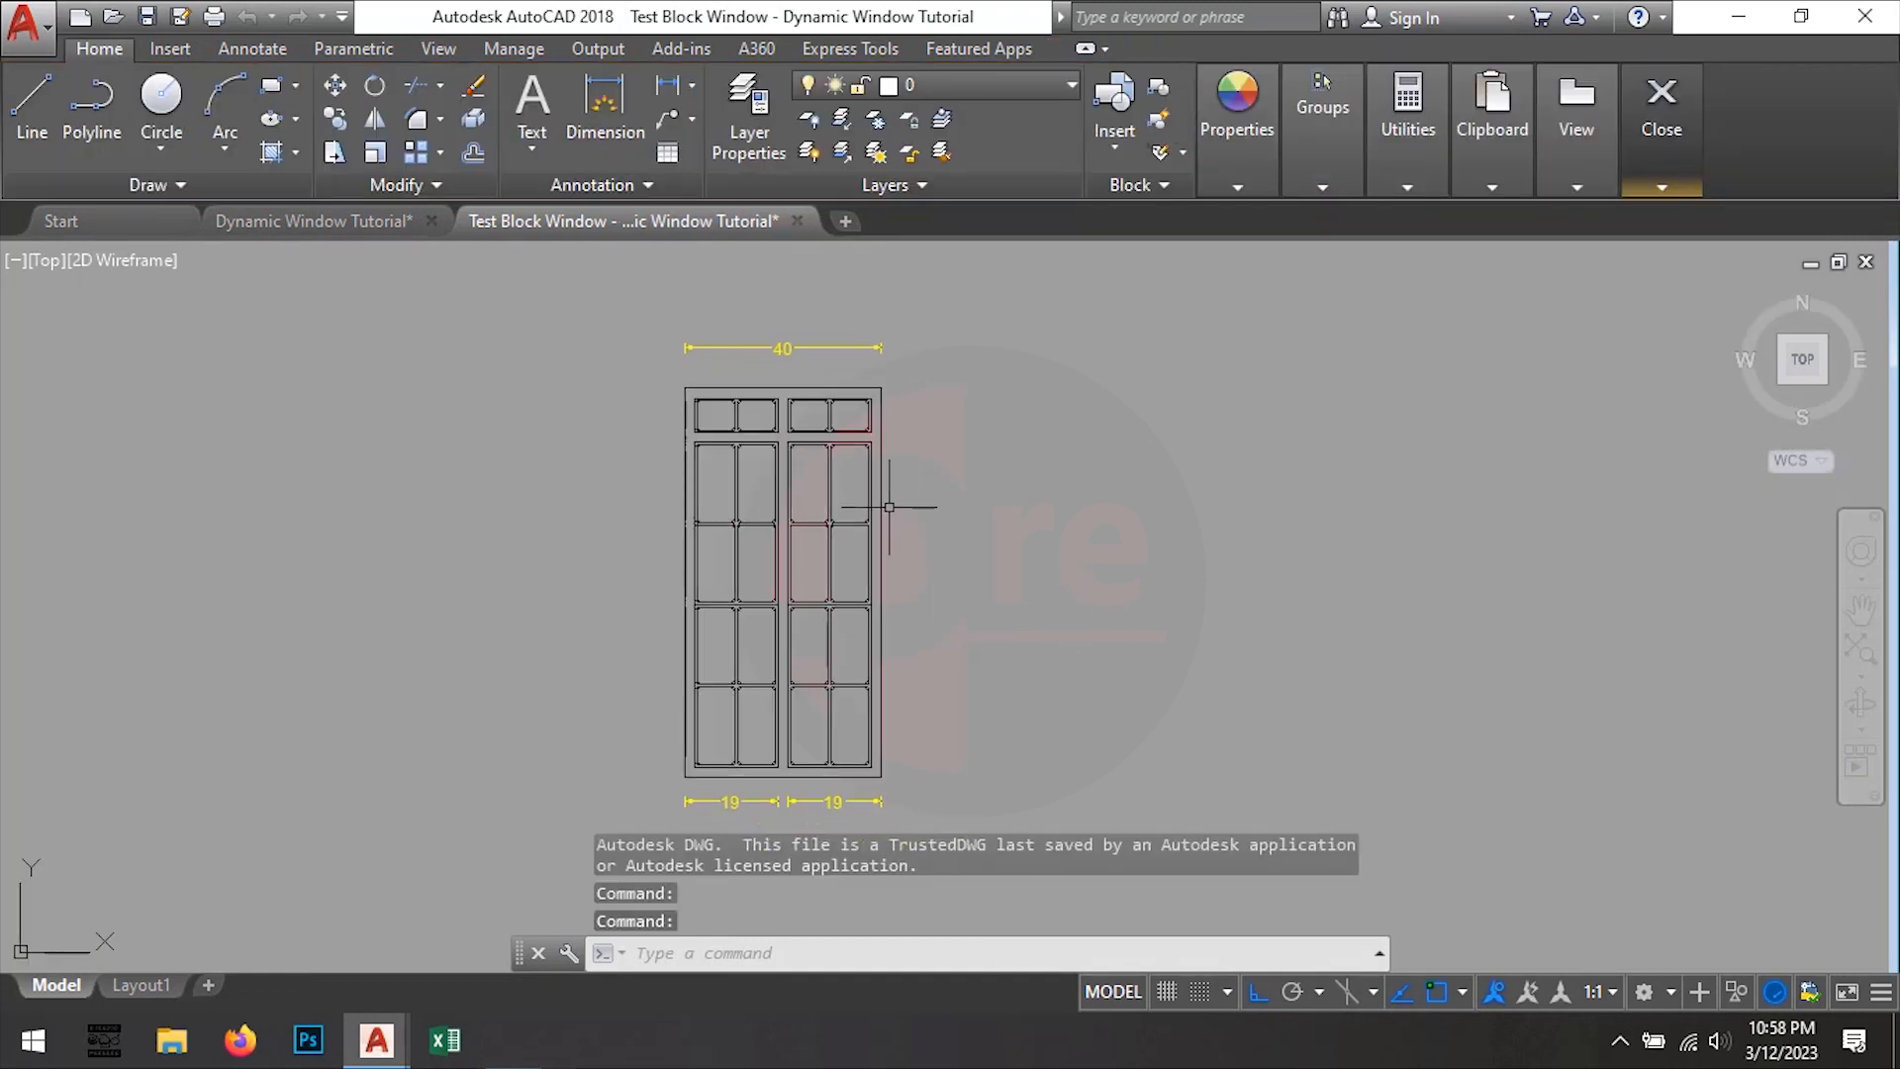
{"action": "left_click", "coordinate": [883, 436]}
{"action": "left_click", "coordinate": [880, 388]}
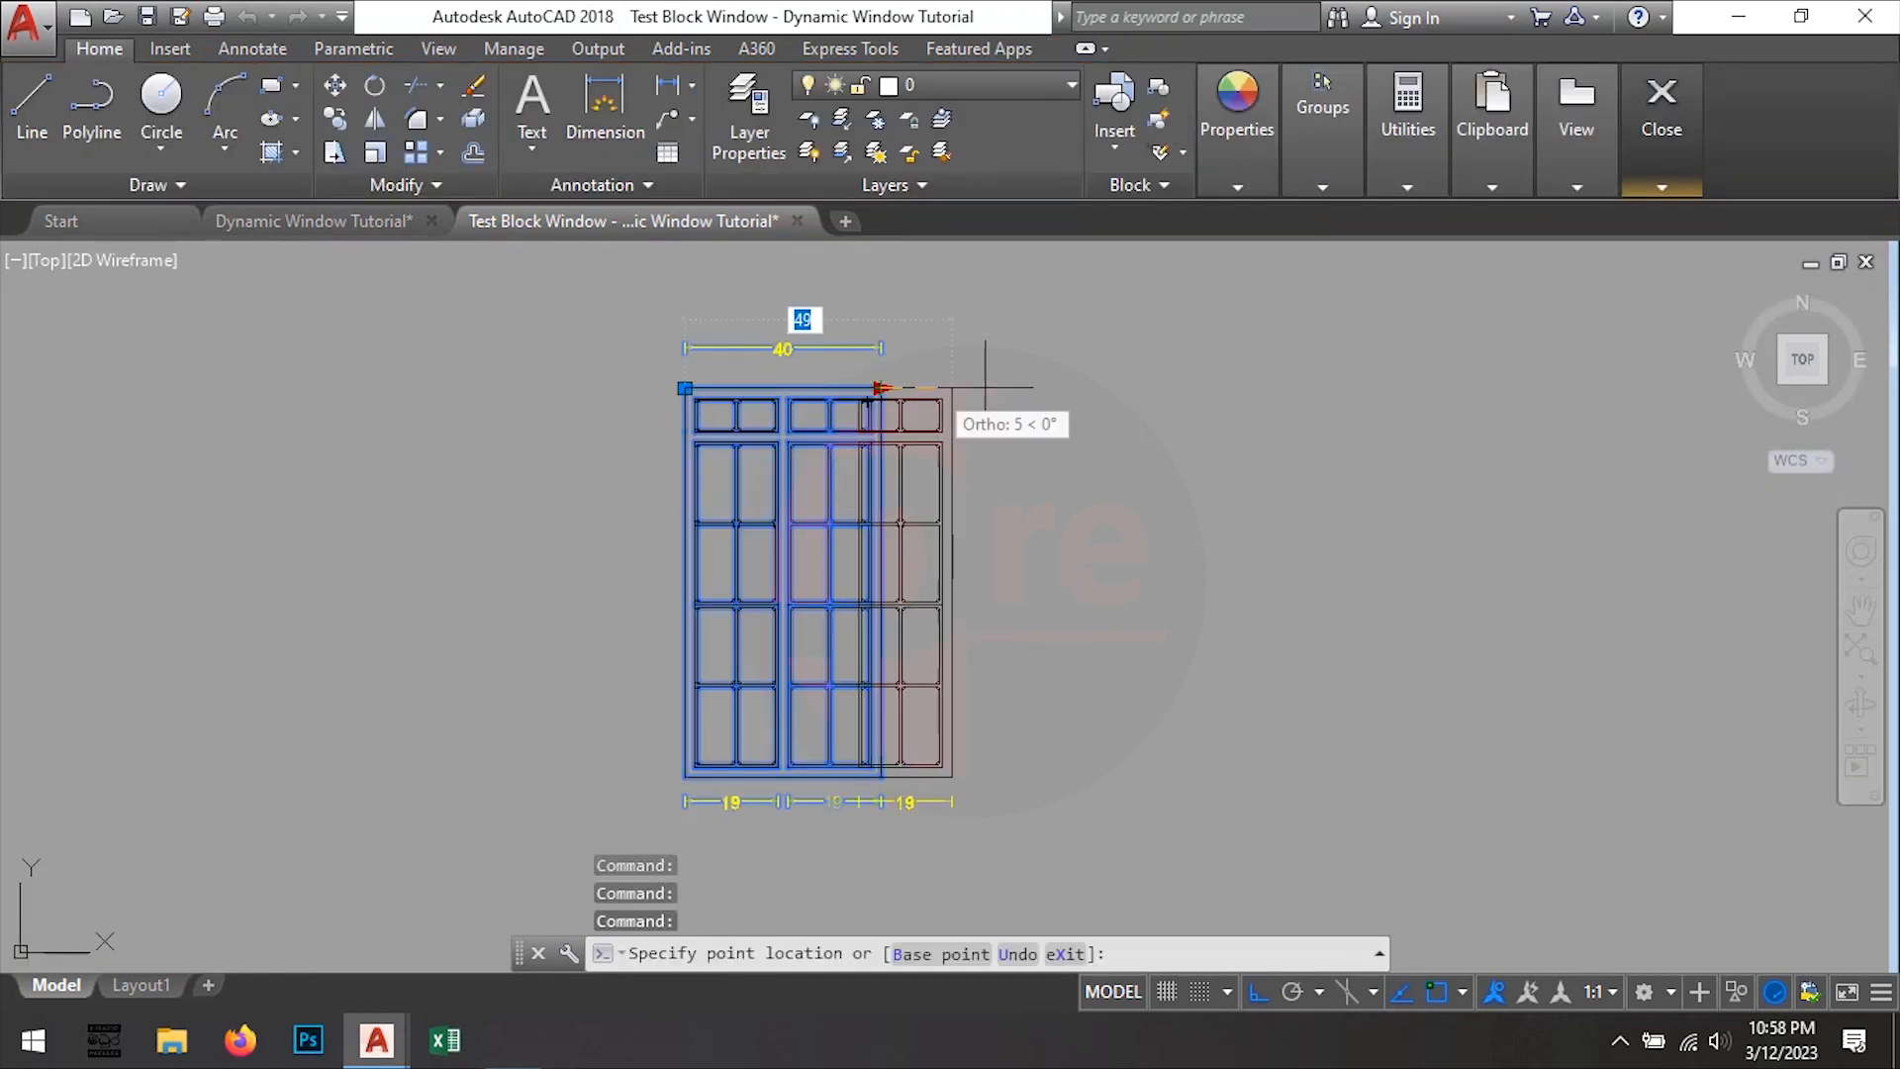
{"action": "left_click", "coordinate": [1204, 388]}
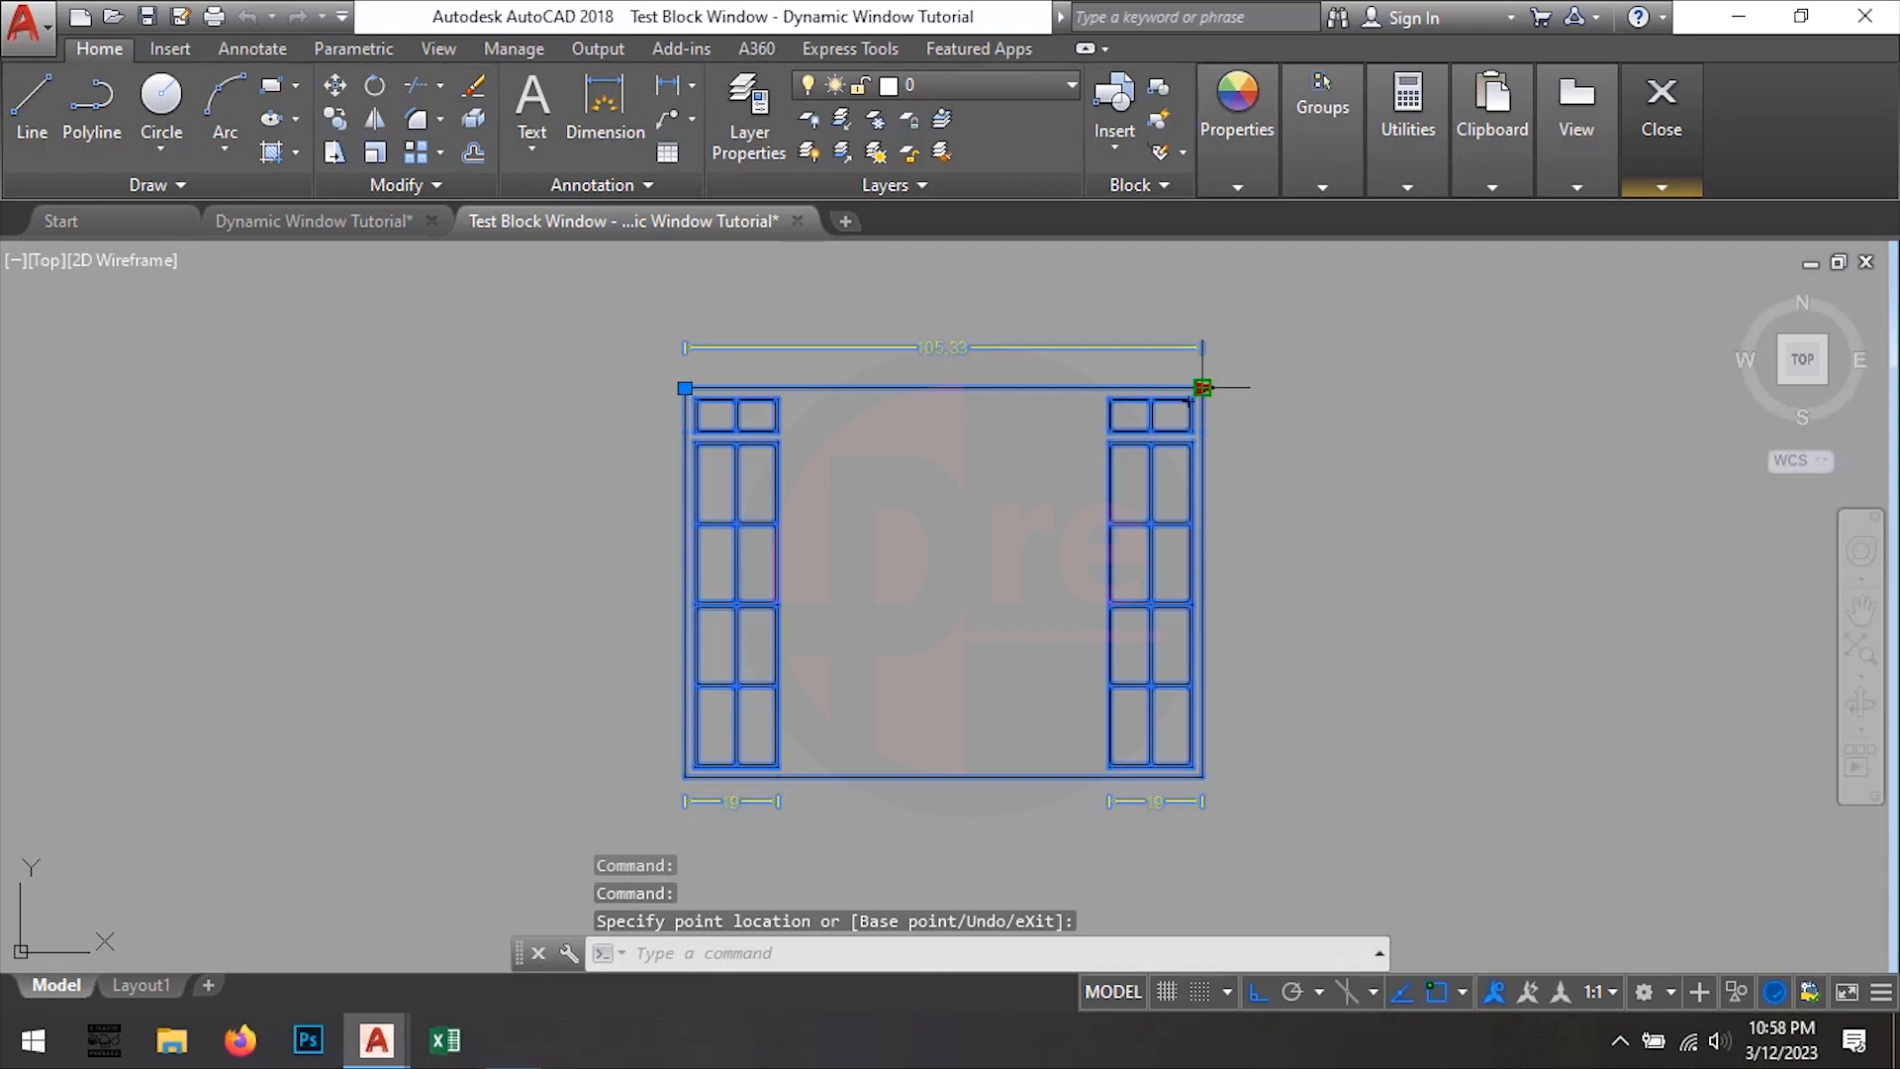
{"action": "left_click", "coordinate": [1590, 388]}
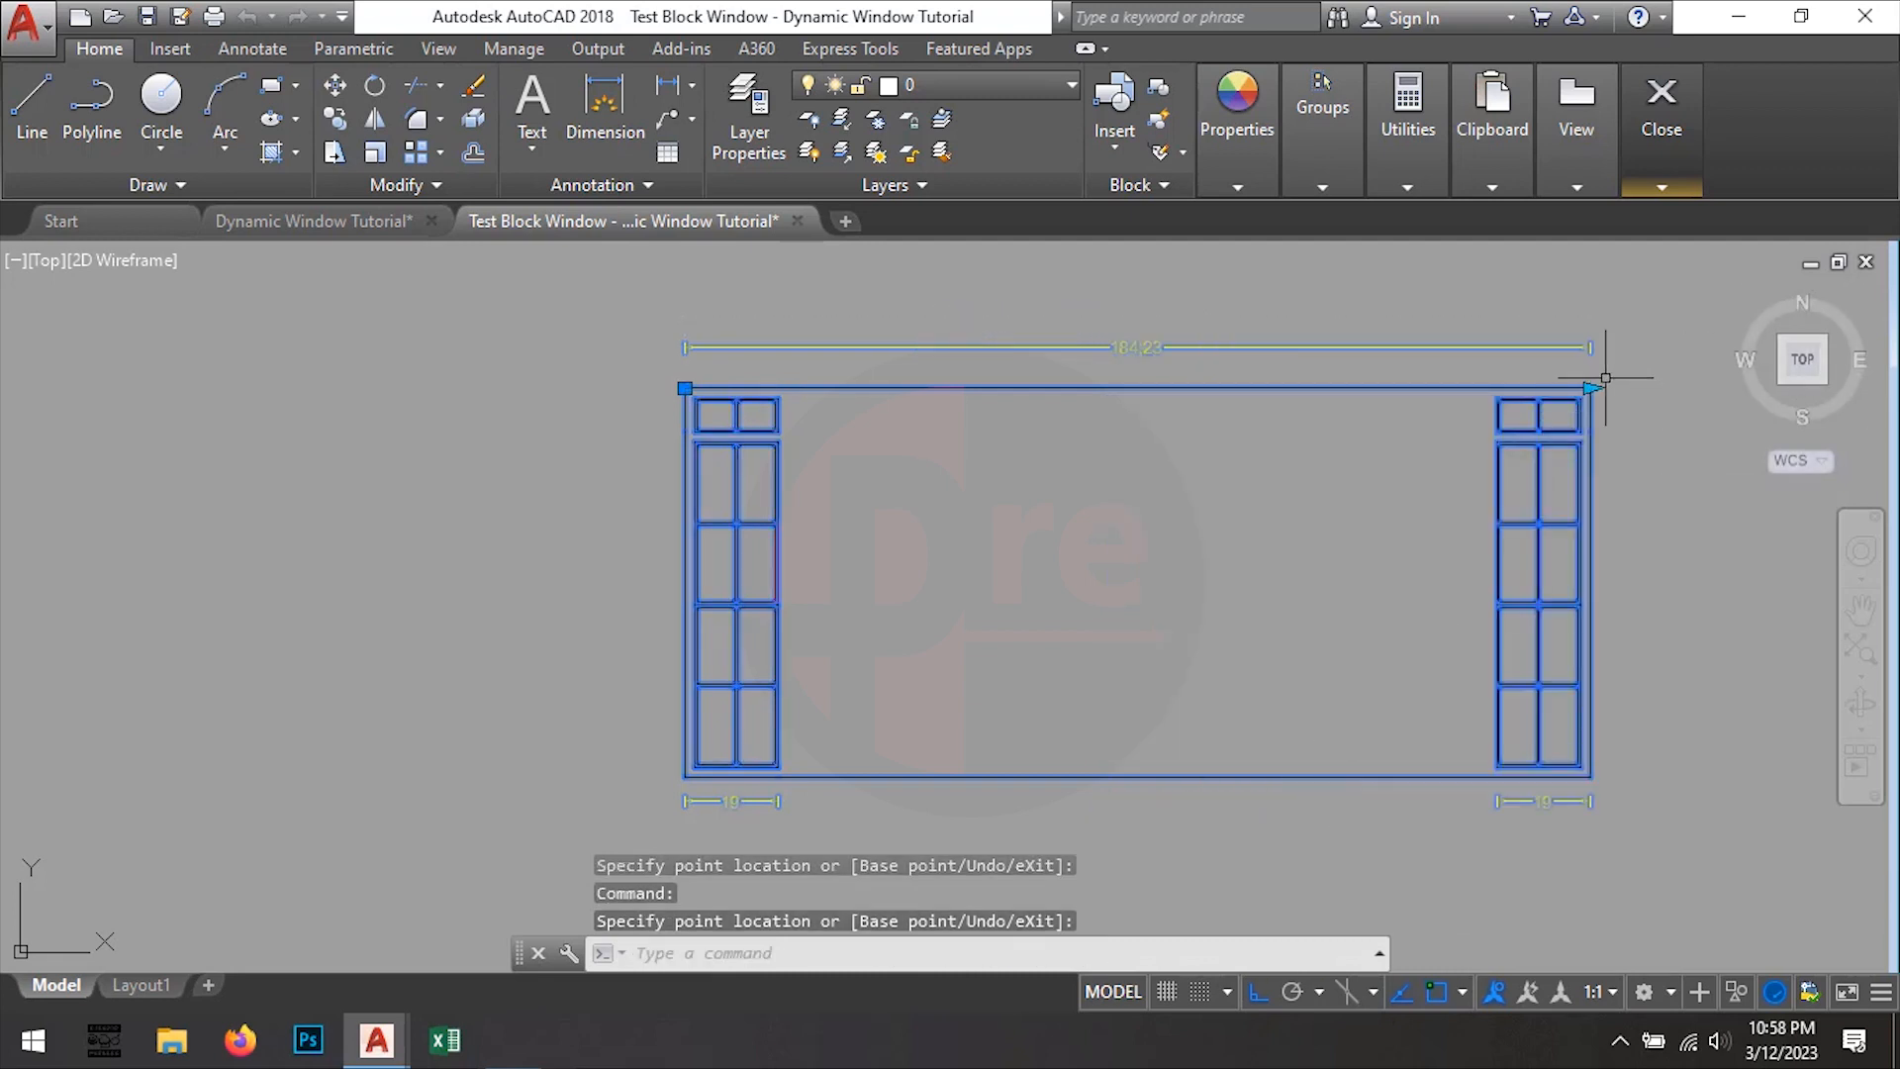
Shrink the test window to about 80 wide and close the block test
{"action": "left_click", "coordinate": [1590, 388]}
{"action": "left_click", "coordinate": [1088, 539]}
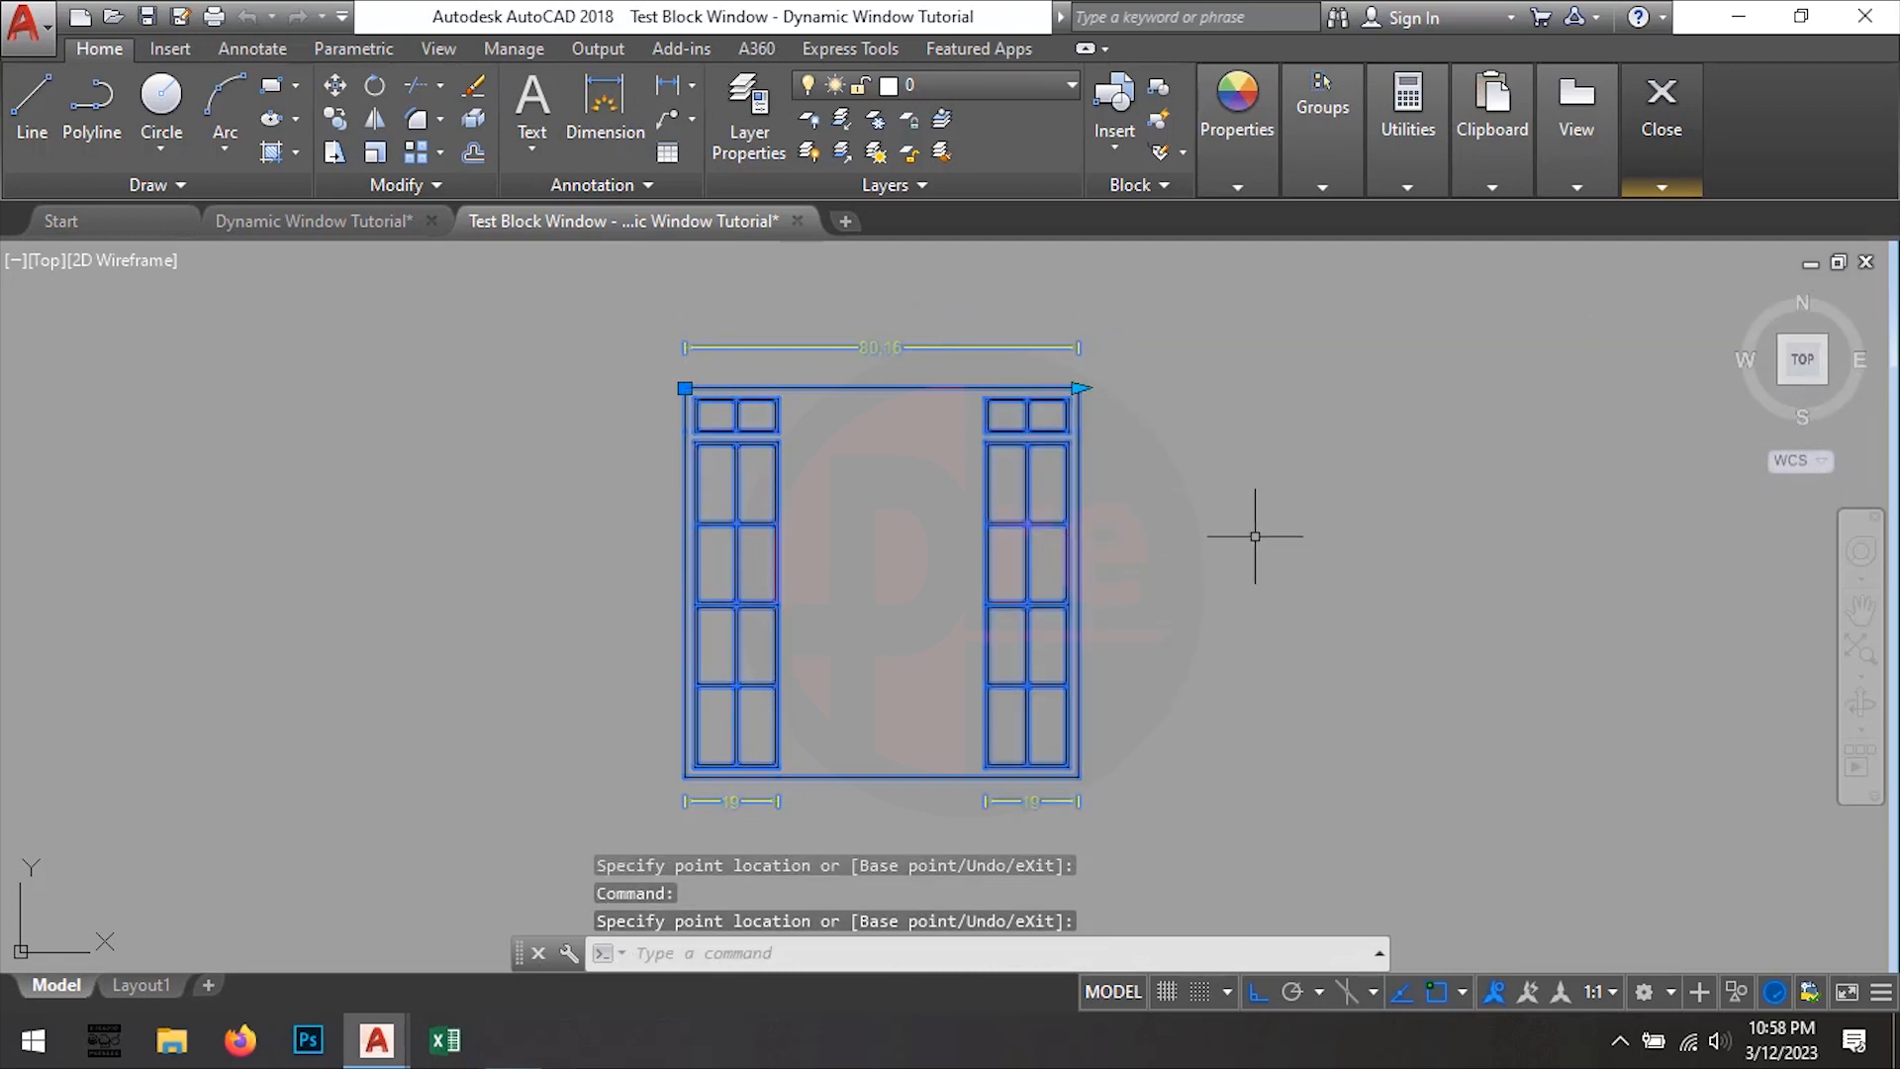
{"action": "left_click", "coordinate": [1660, 156]}
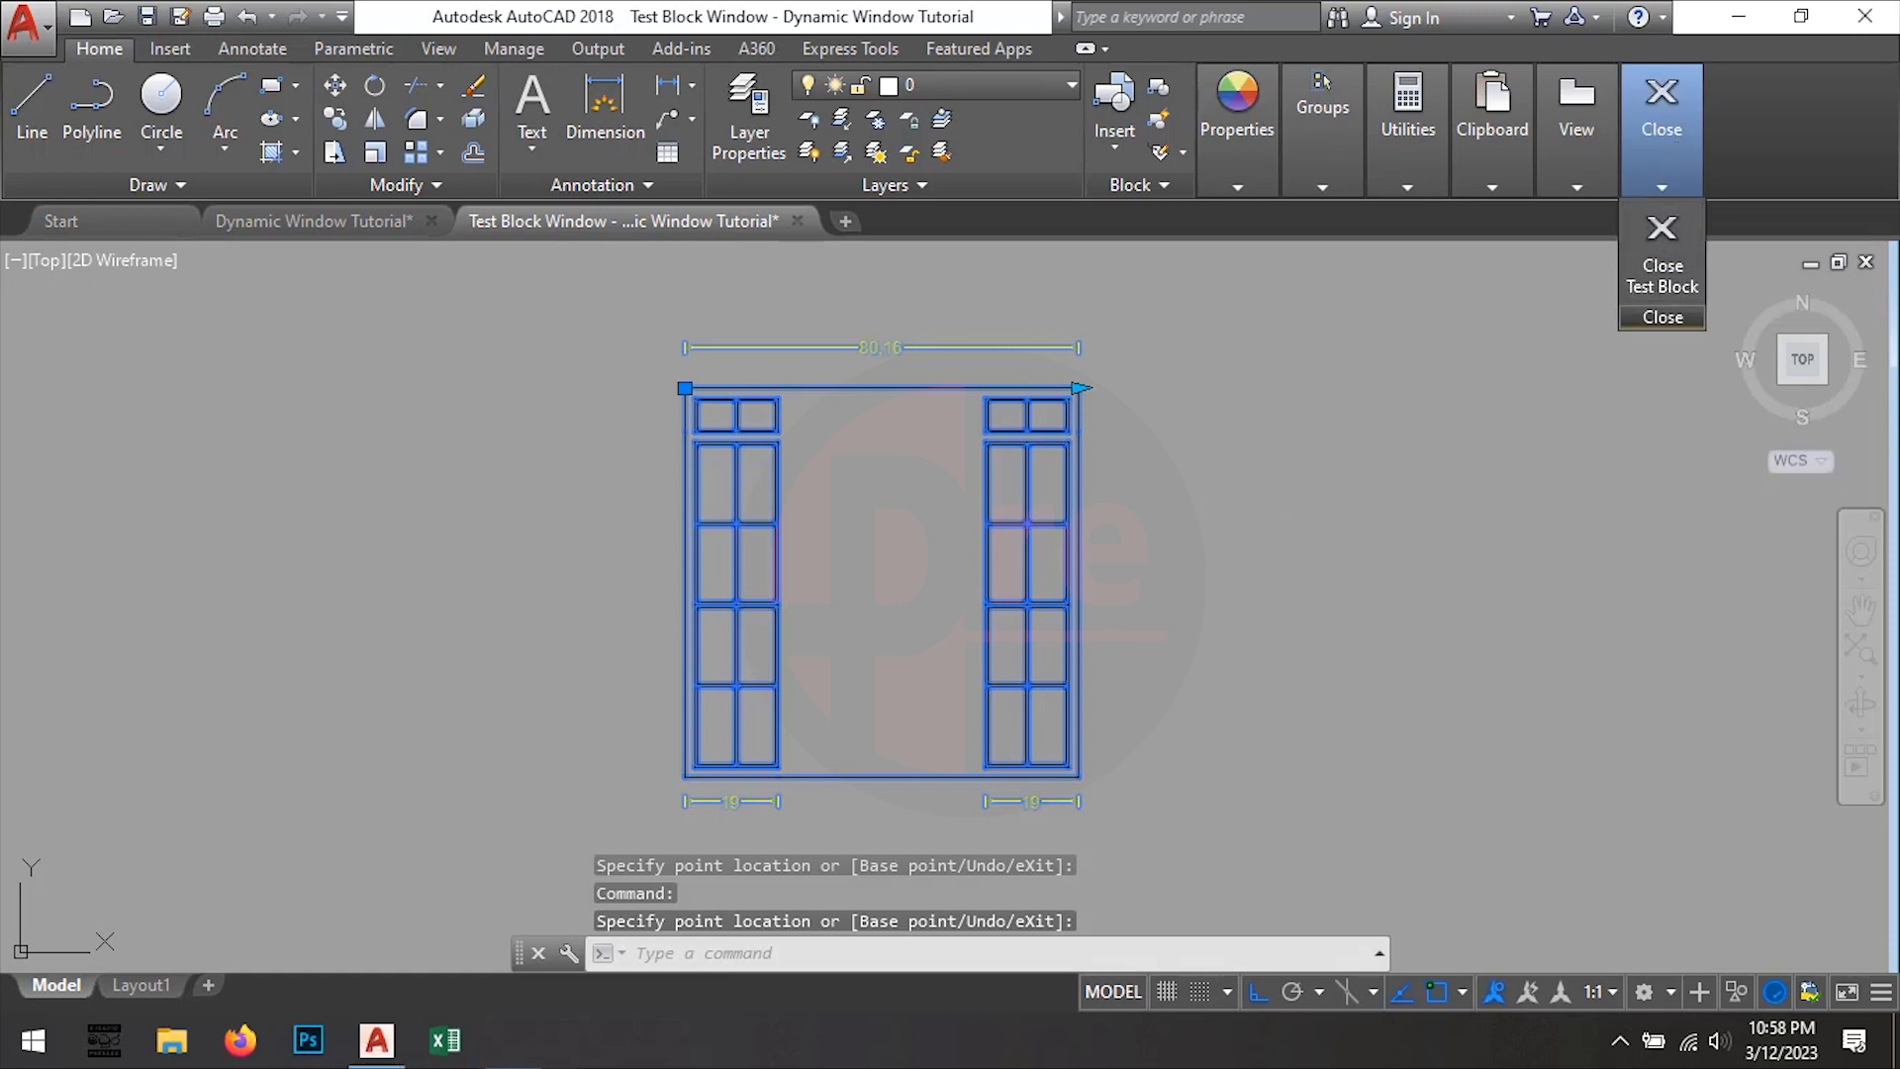
{"action": "left_click", "coordinate": [1663, 253]}
{"action": "key", "text": "Escape"}
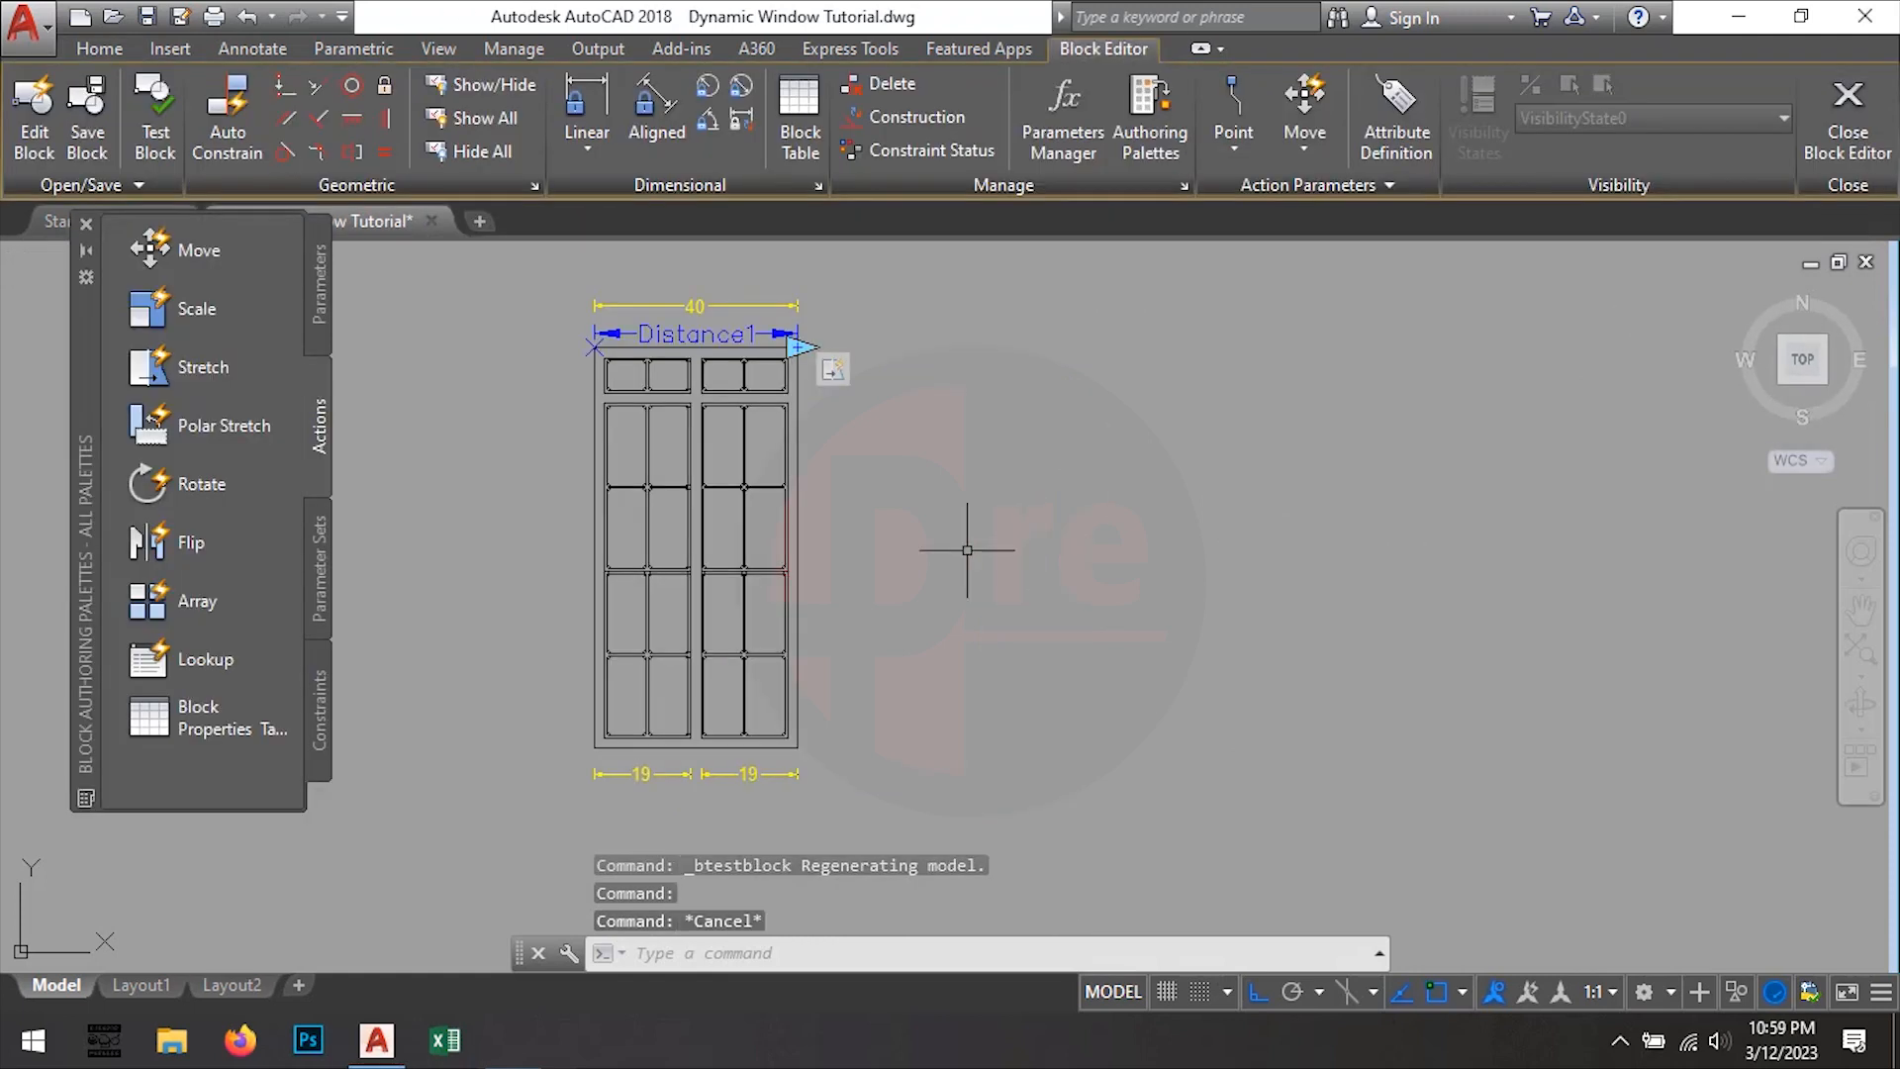
Set the distance type of the linear width parameter's value set to Increment
{"action": "scroll", "coordinate": [955, 525], "scroll_direction": "down", "scroll_amount": 2}
{"action": "mouse_move", "coordinate": [955, 526]}
{"action": "middle_mouse_down"}
{"action": "mouse_move", "coordinate": [999, 600]}
{"action": "mouse_move", "coordinate": [947, 596]}
{"action": "mouse_move", "coordinate": [817, 485]}
{"action": "middle_mouse_up"}
{"action": "scroll", "coordinate": [970, 571], "scroll_direction": "up", "scroll_amount": 2}
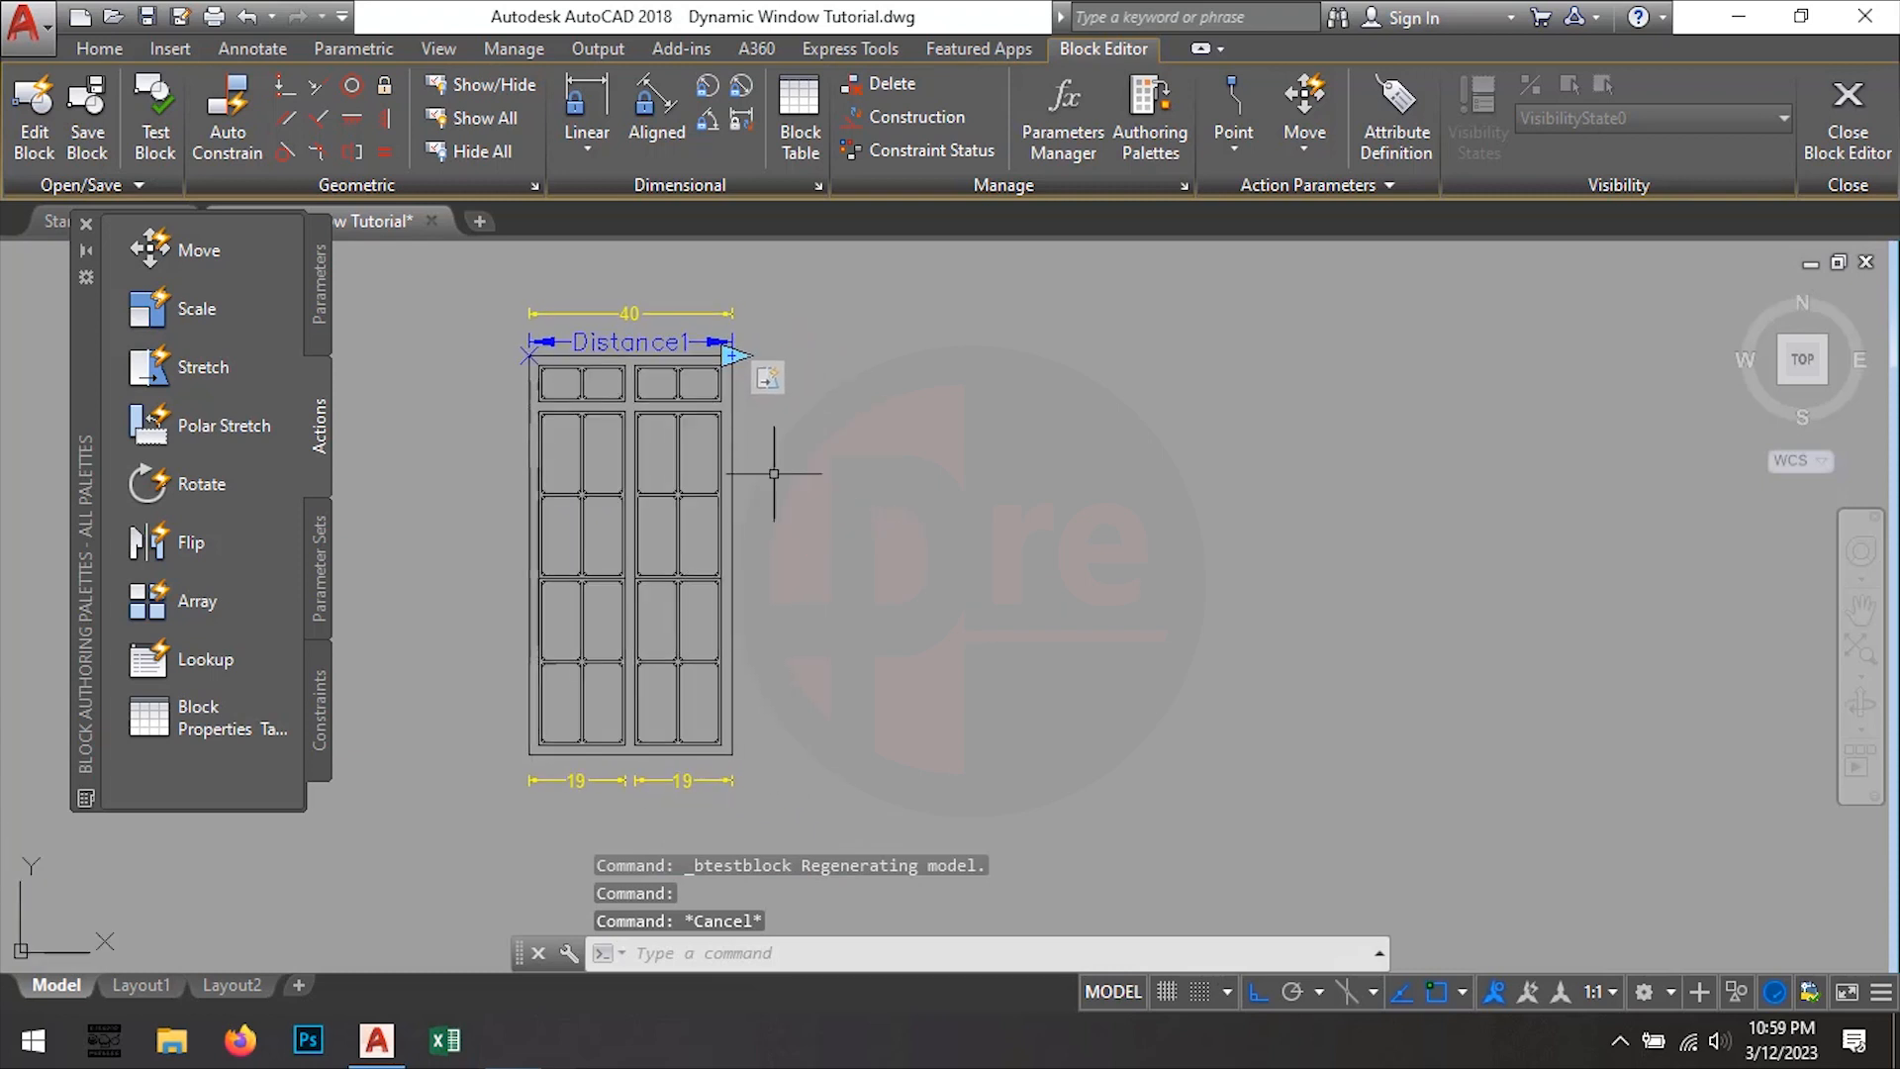
{"action": "left_click", "coordinate": [637, 341]}
{"action": "right_click", "coordinate": [666, 342]}
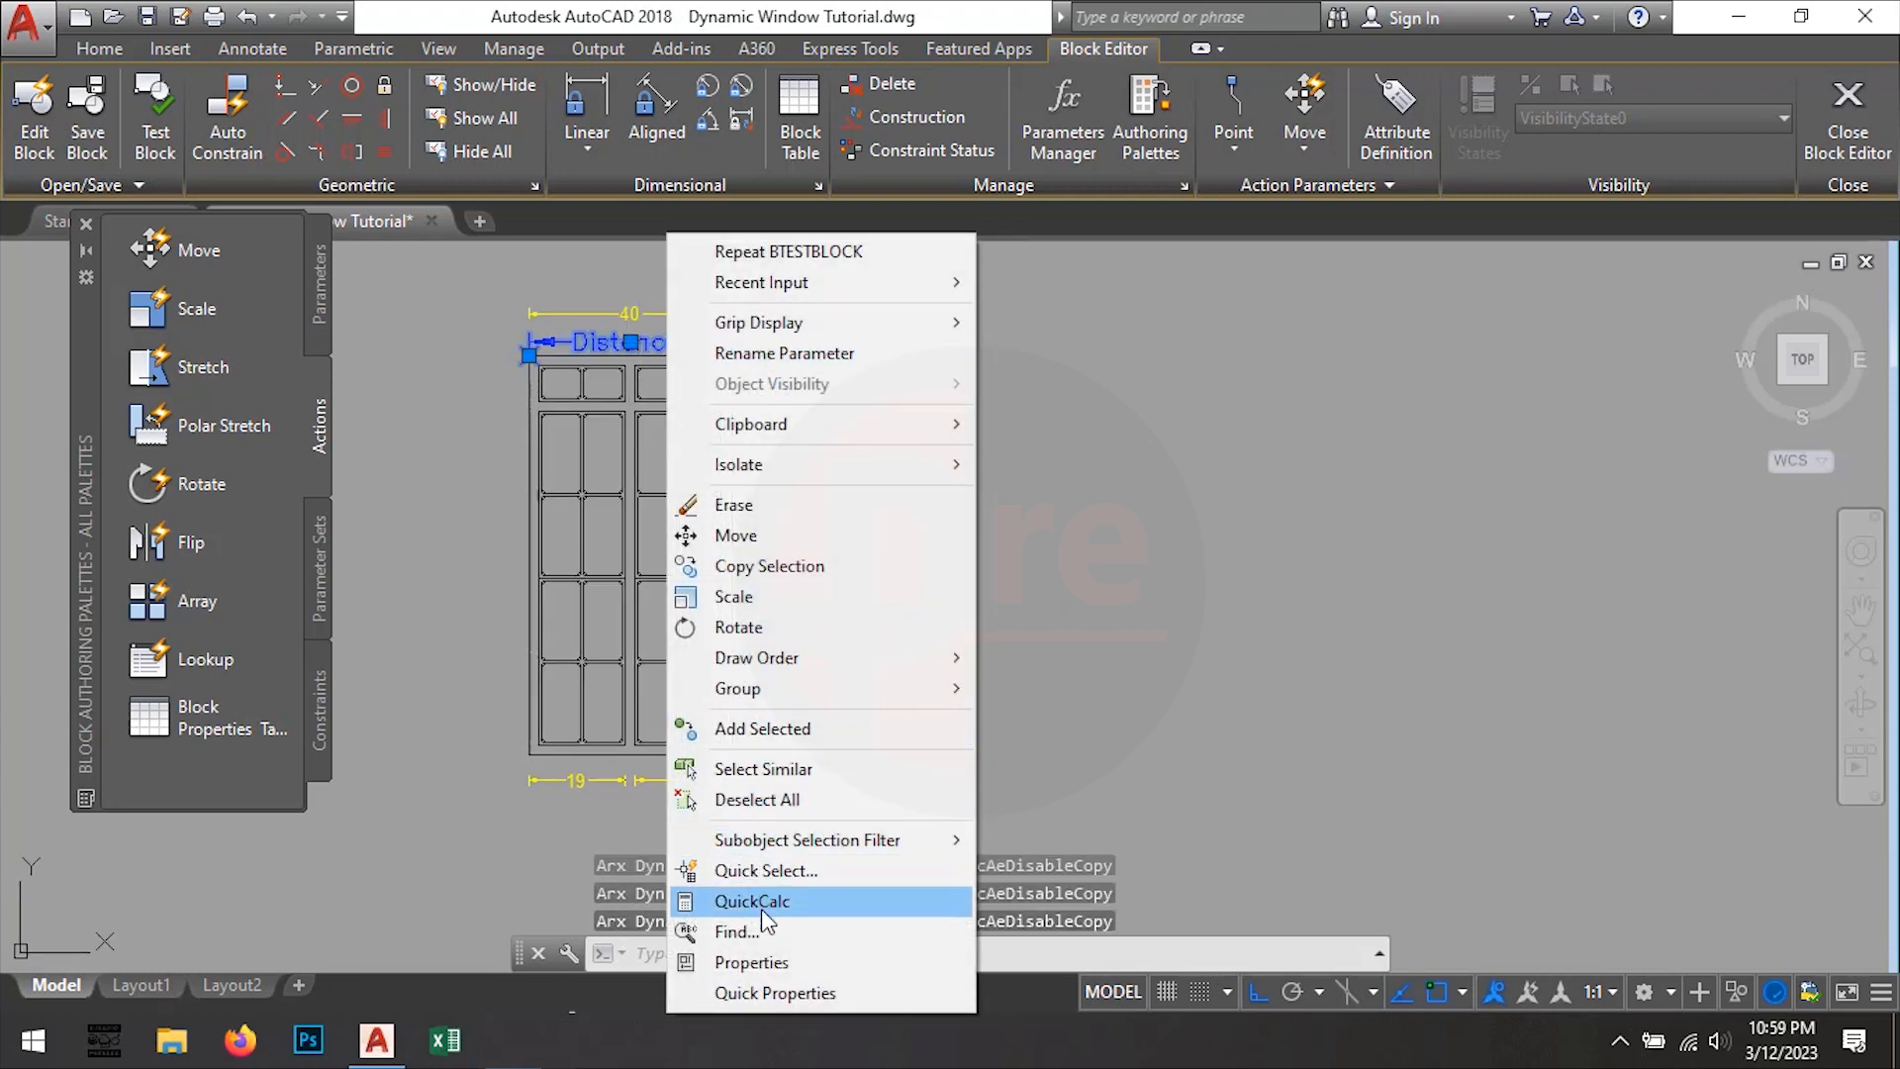
{"action": "left_click", "coordinate": [762, 960]}
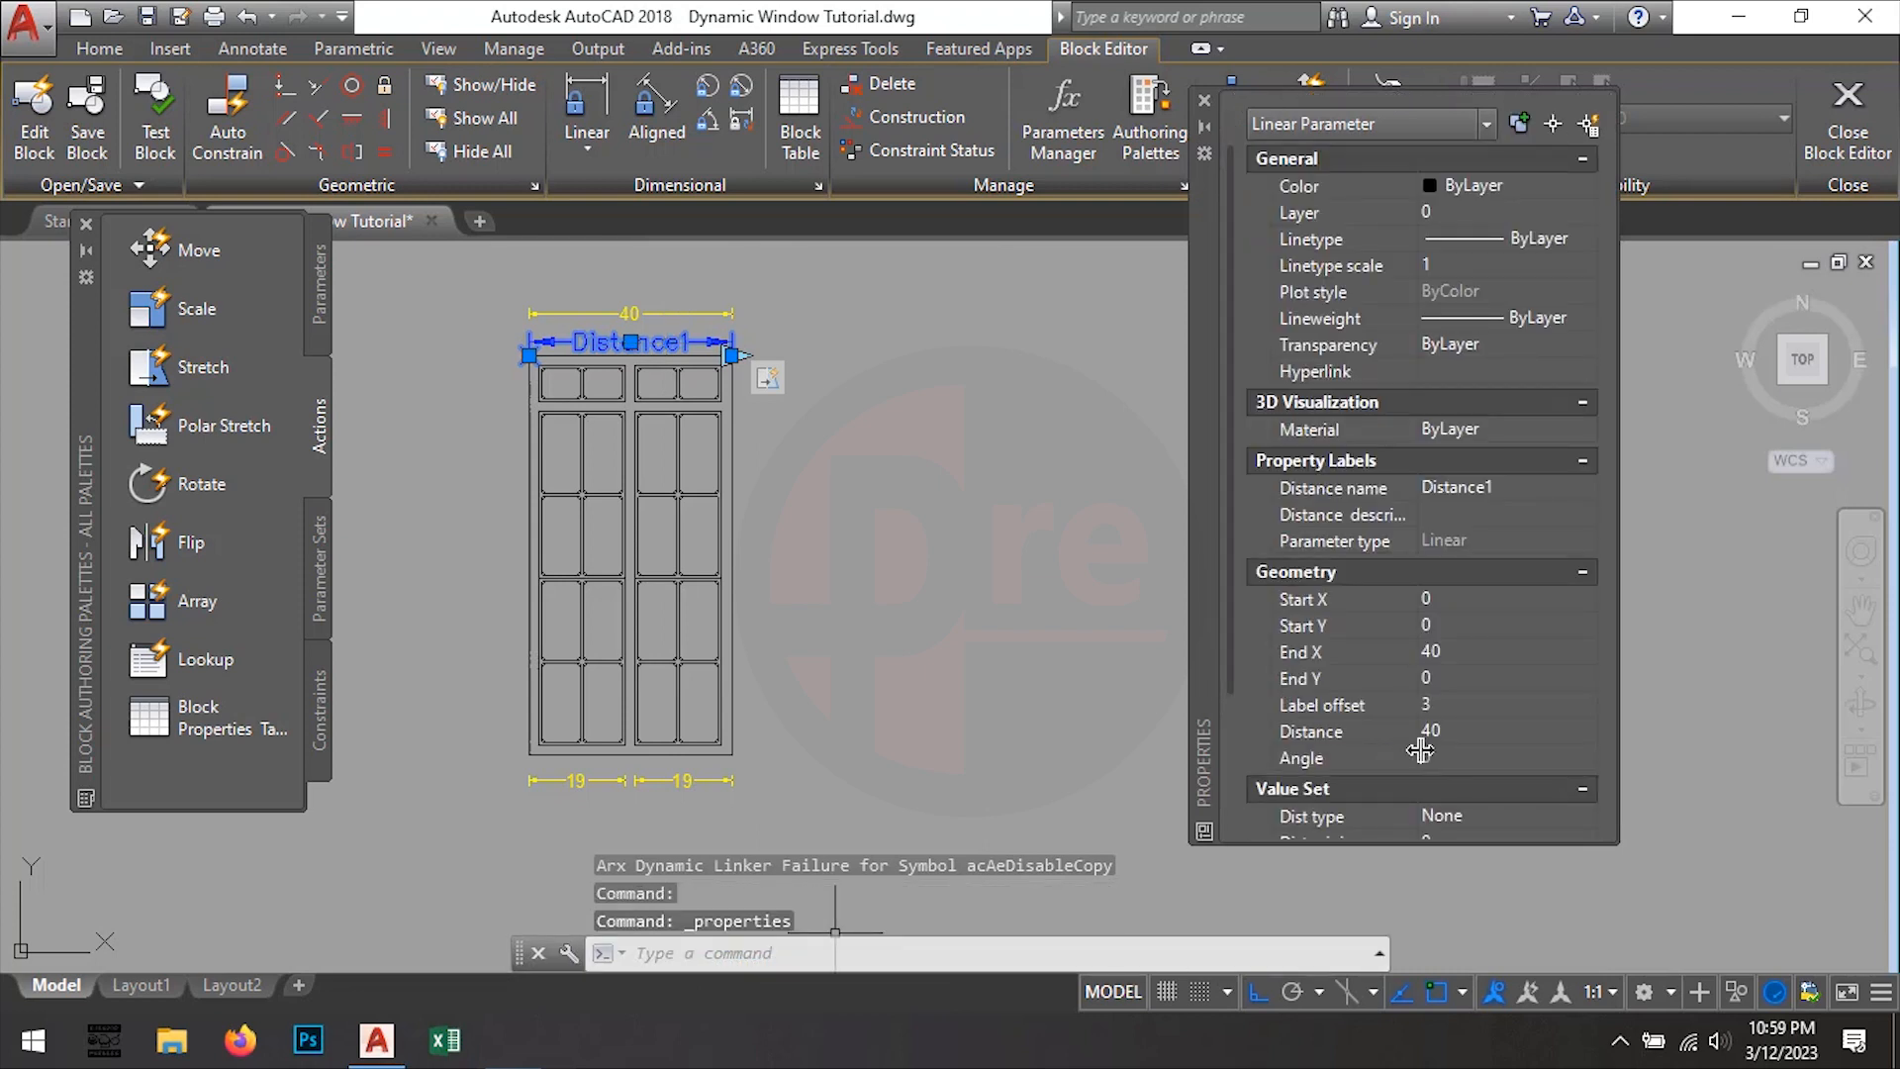
{"action": "scroll", "coordinate": [1474, 659], "scroll_direction": "down", "scroll_amount": 3}
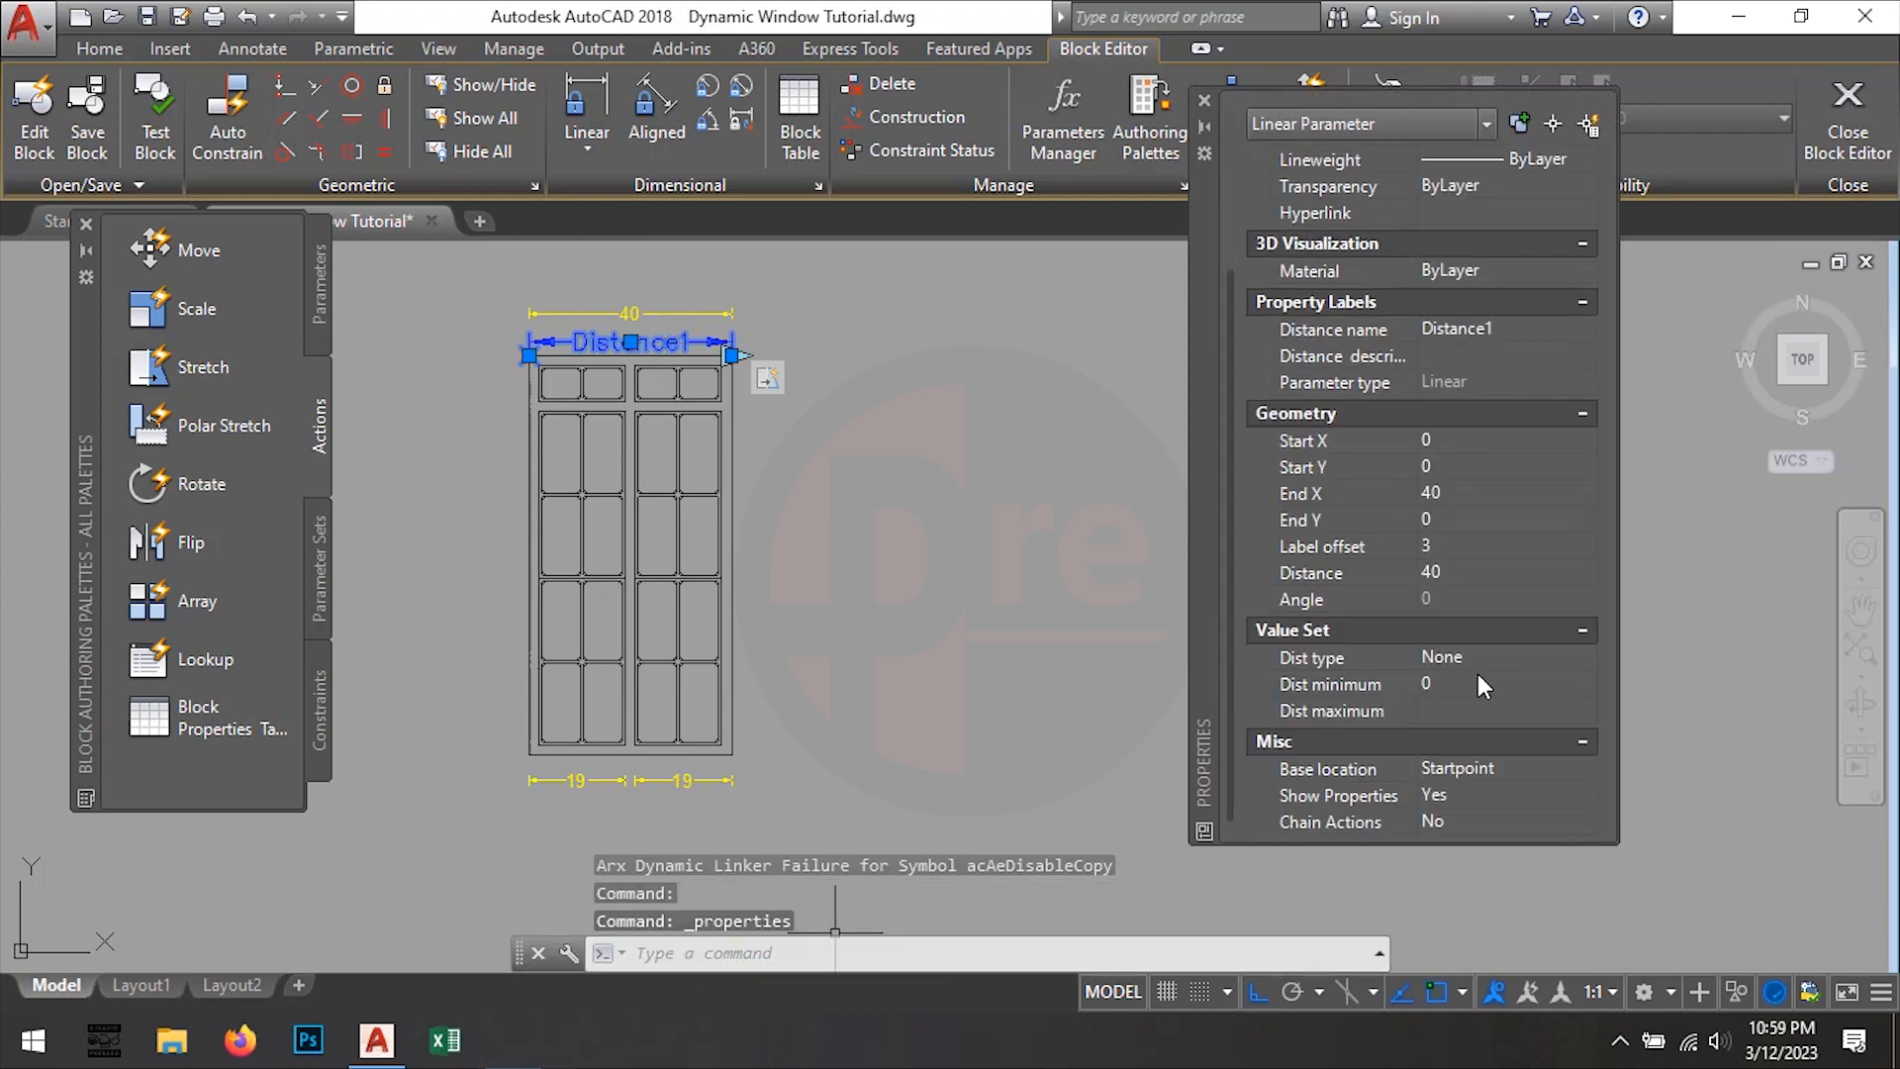
{"action": "left_click", "coordinate": [1443, 661]}
{"action": "left_click", "coordinate": [1462, 657]}
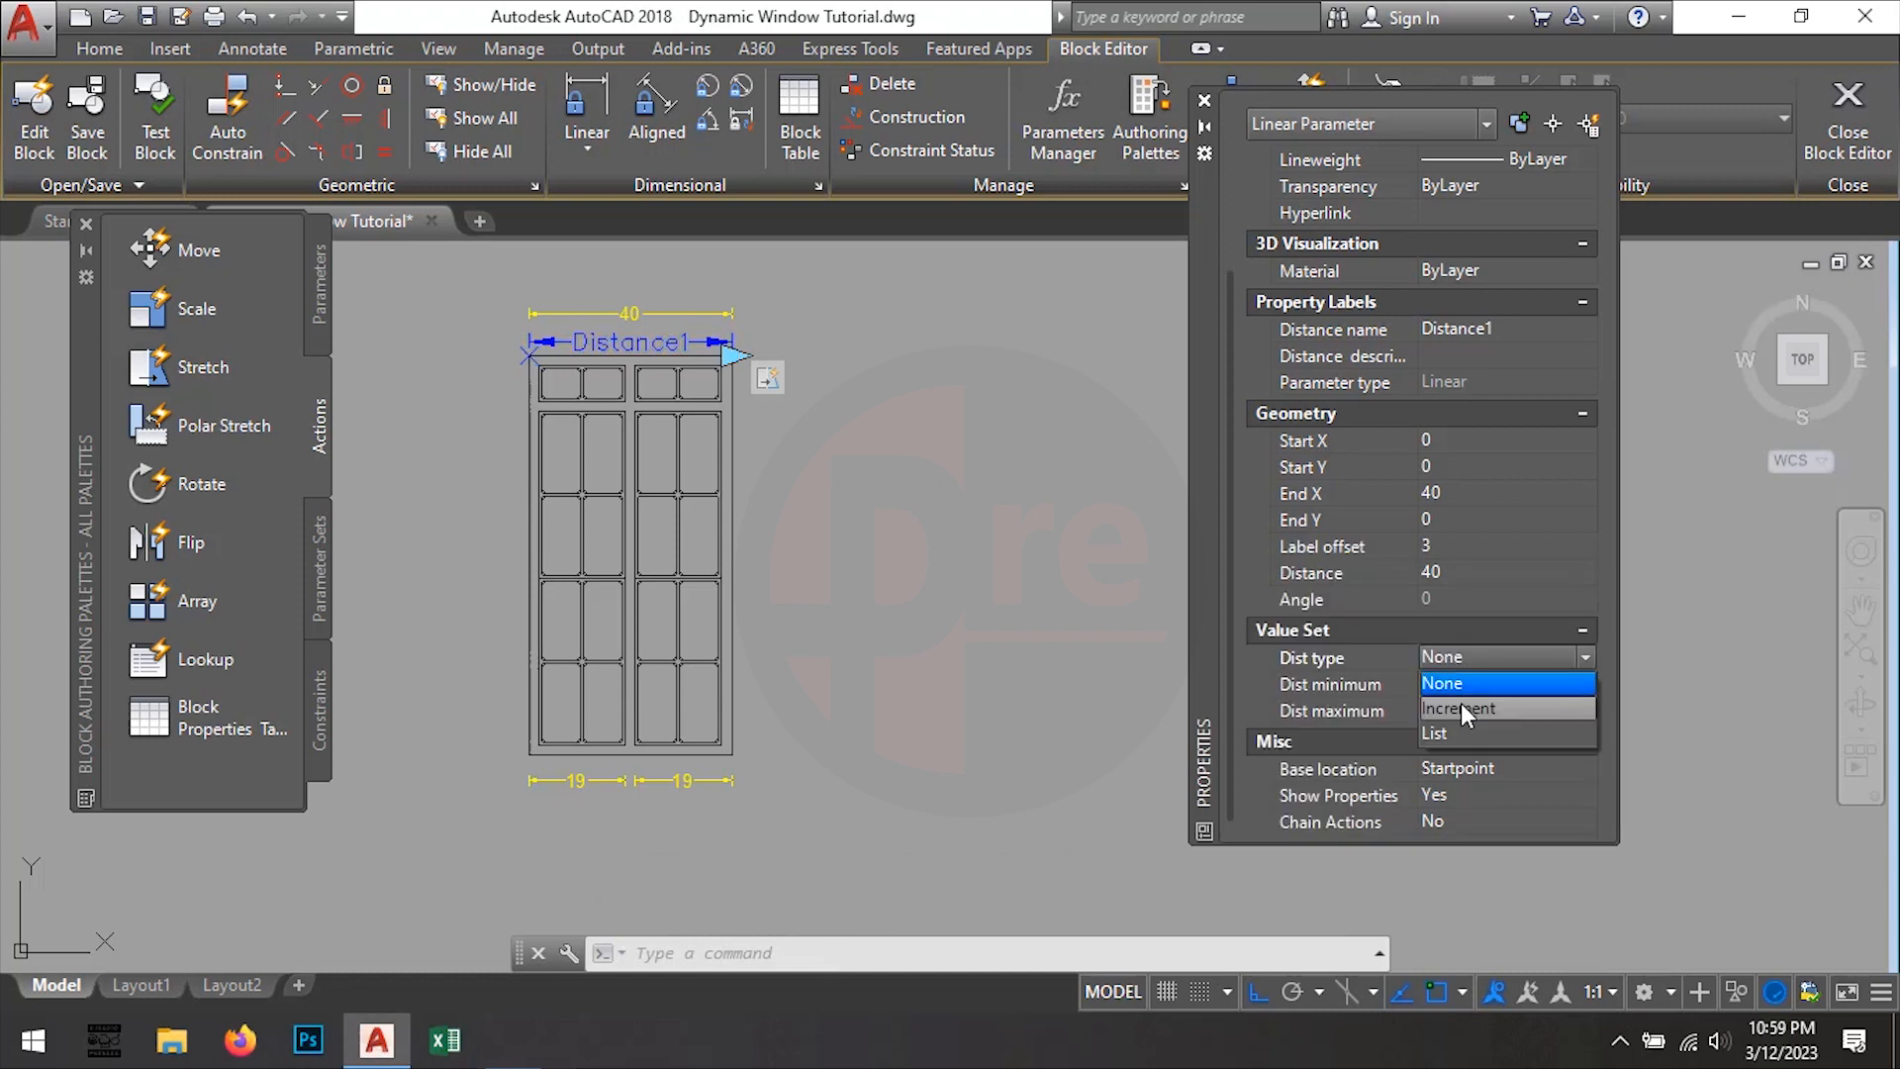
{"action": "left_click", "coordinate": [1459, 707]}
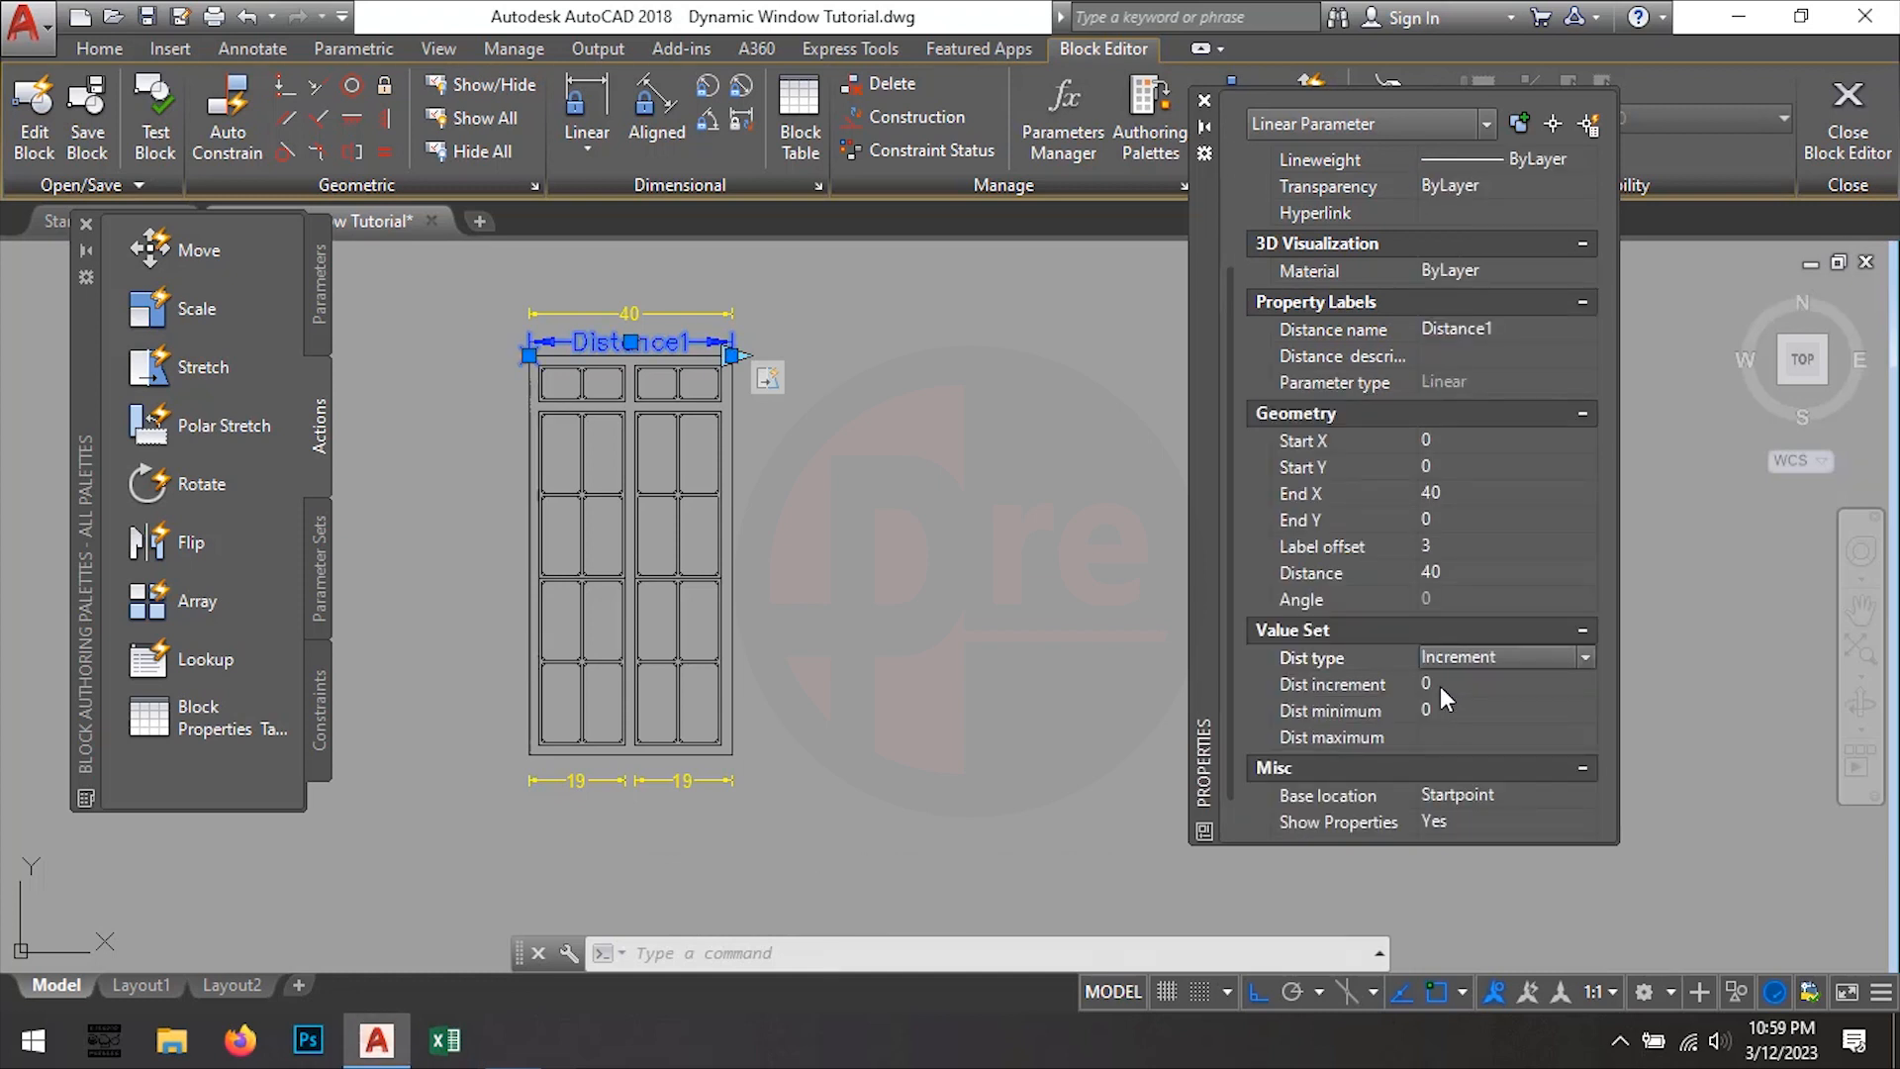
Set the linear parameter's distance increment to 19, minimum to 40 and maximum to 200
{"action": "left_click", "coordinate": [1291, 685]}
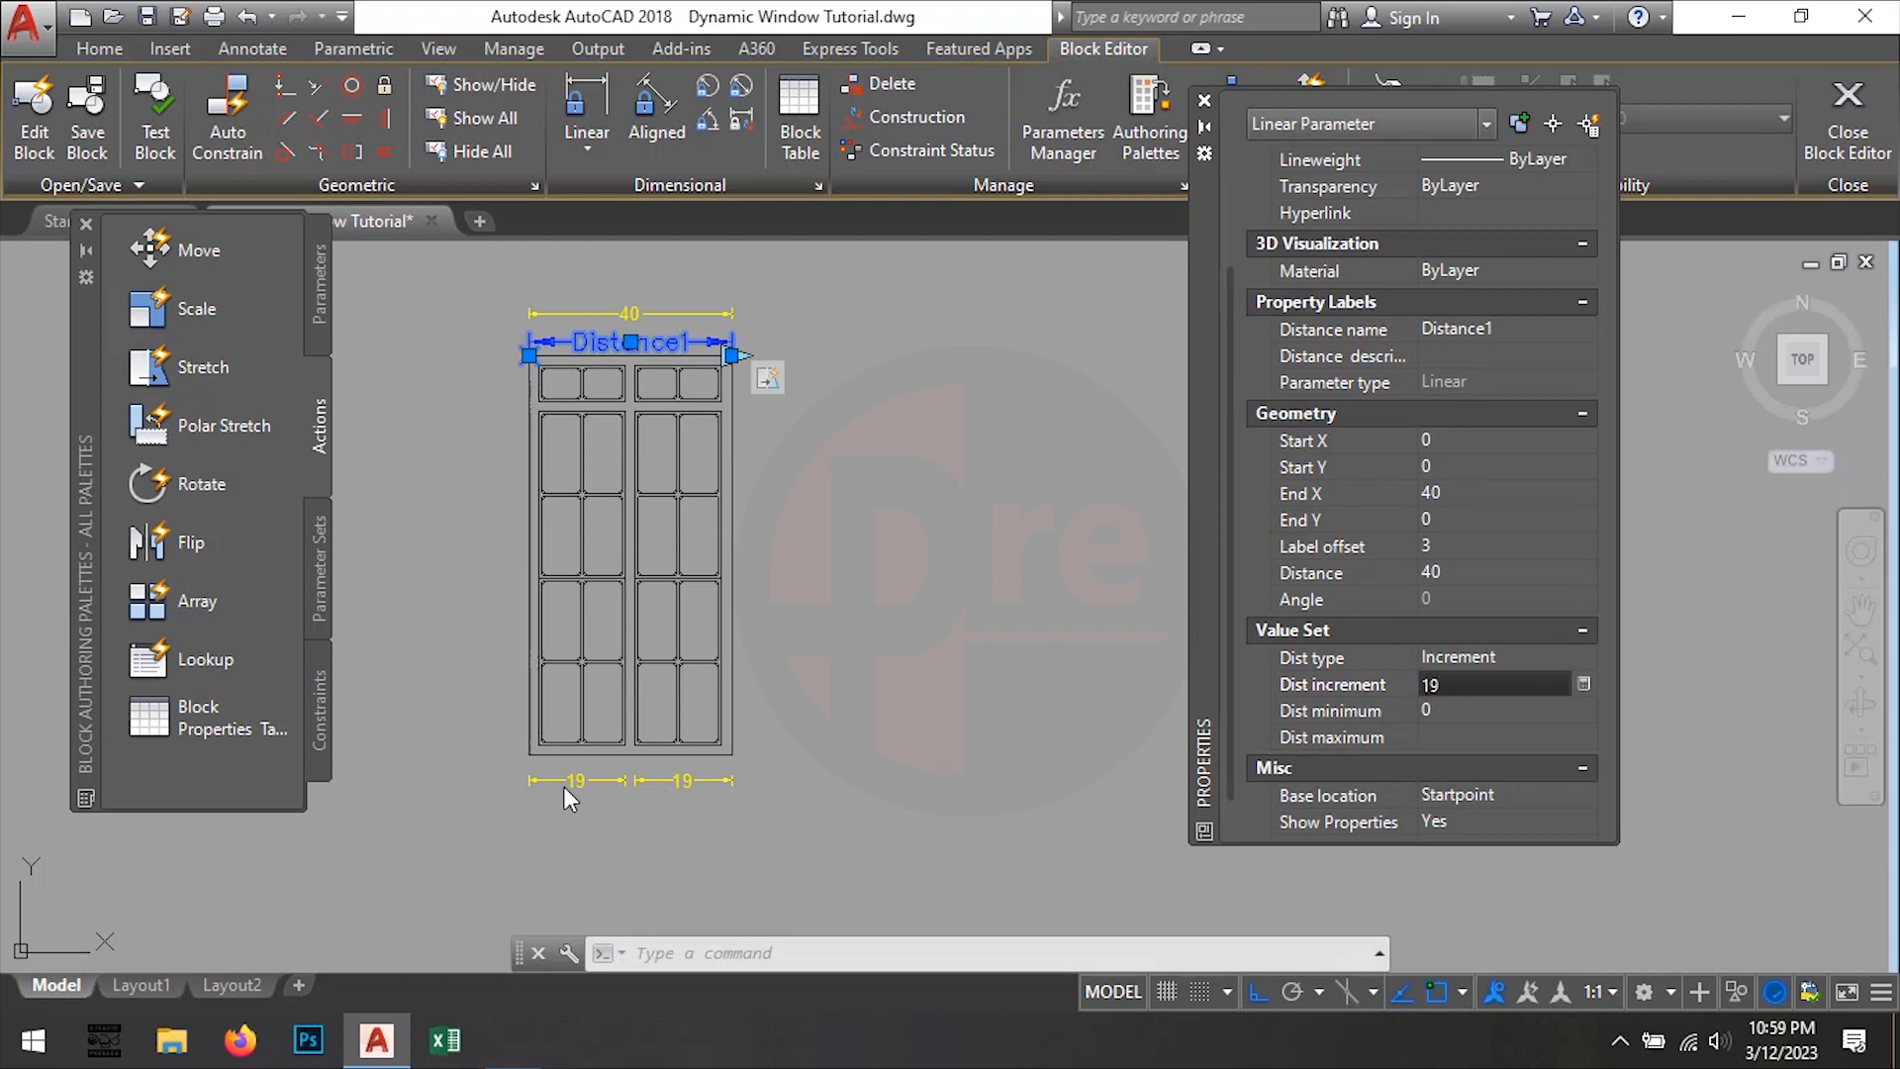
{"action": "left_click", "coordinate": [1437, 712]}
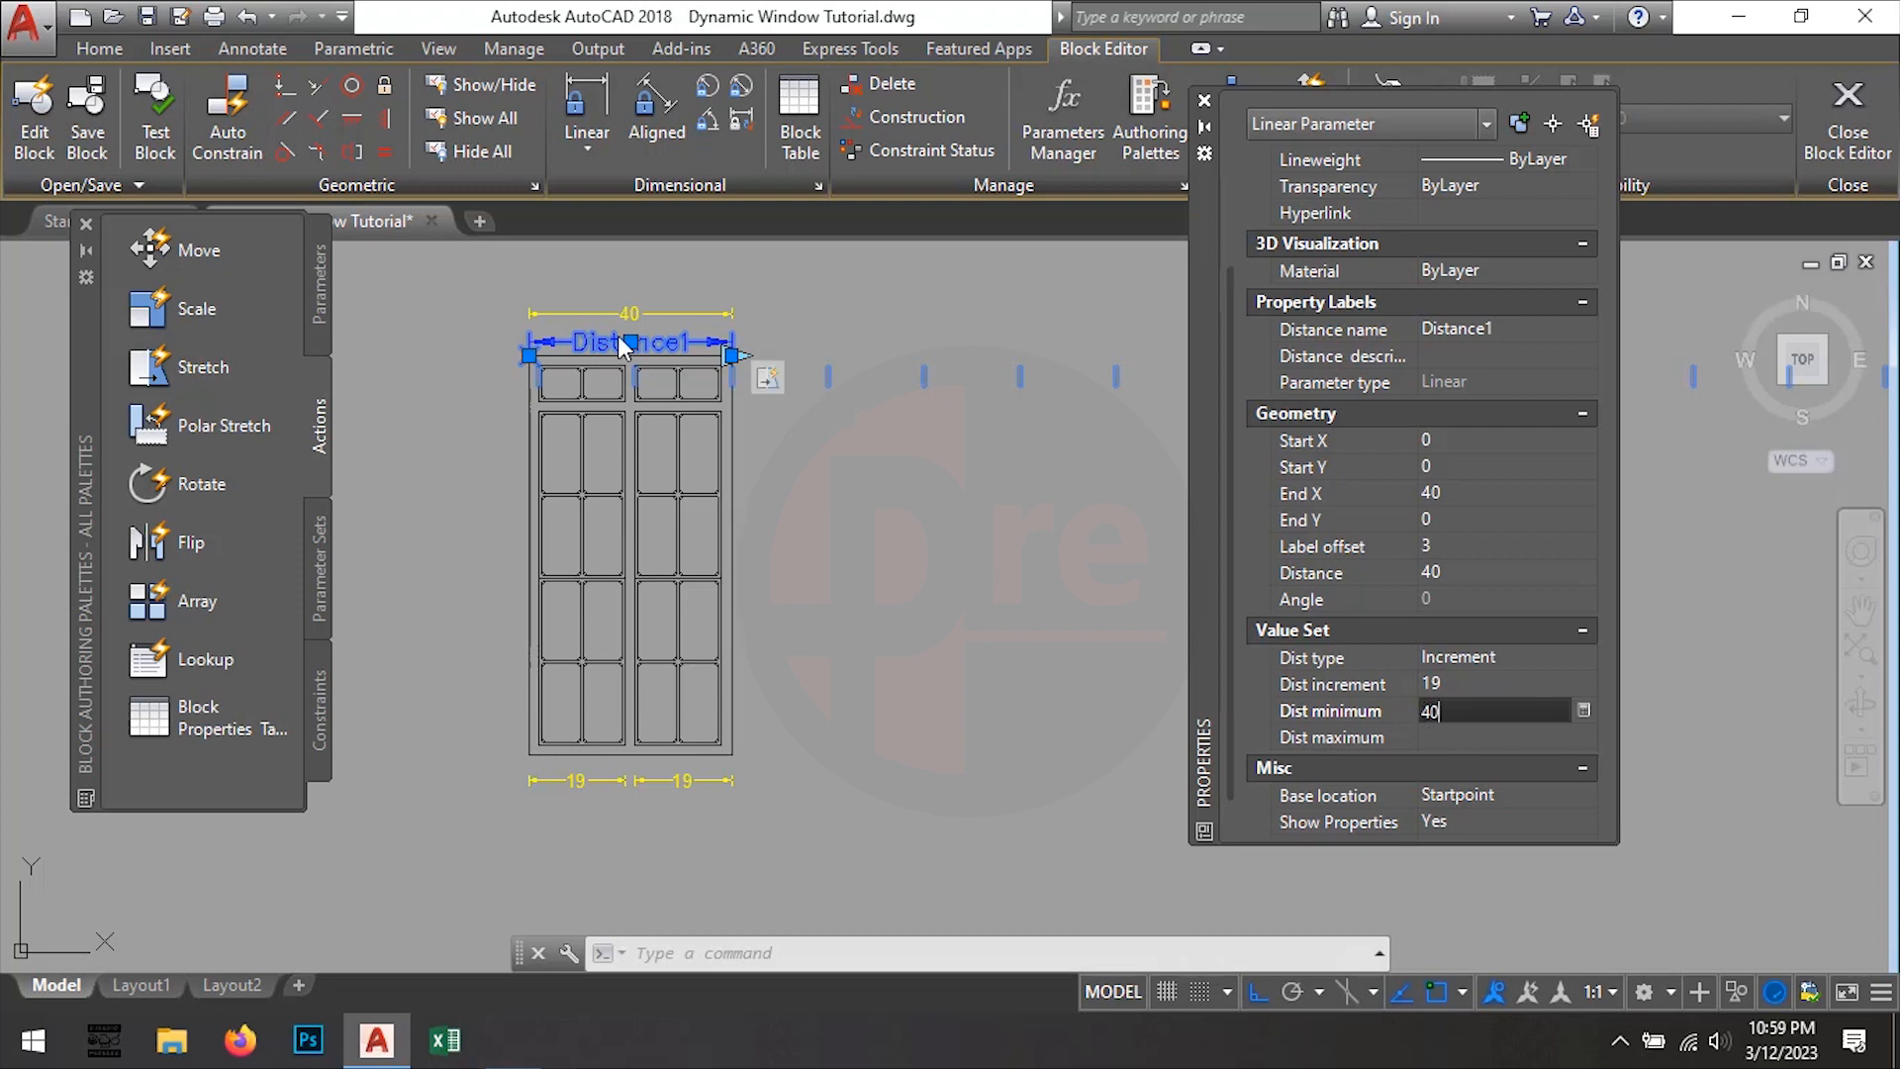
{"action": "left_click", "coordinate": [1456, 739]}
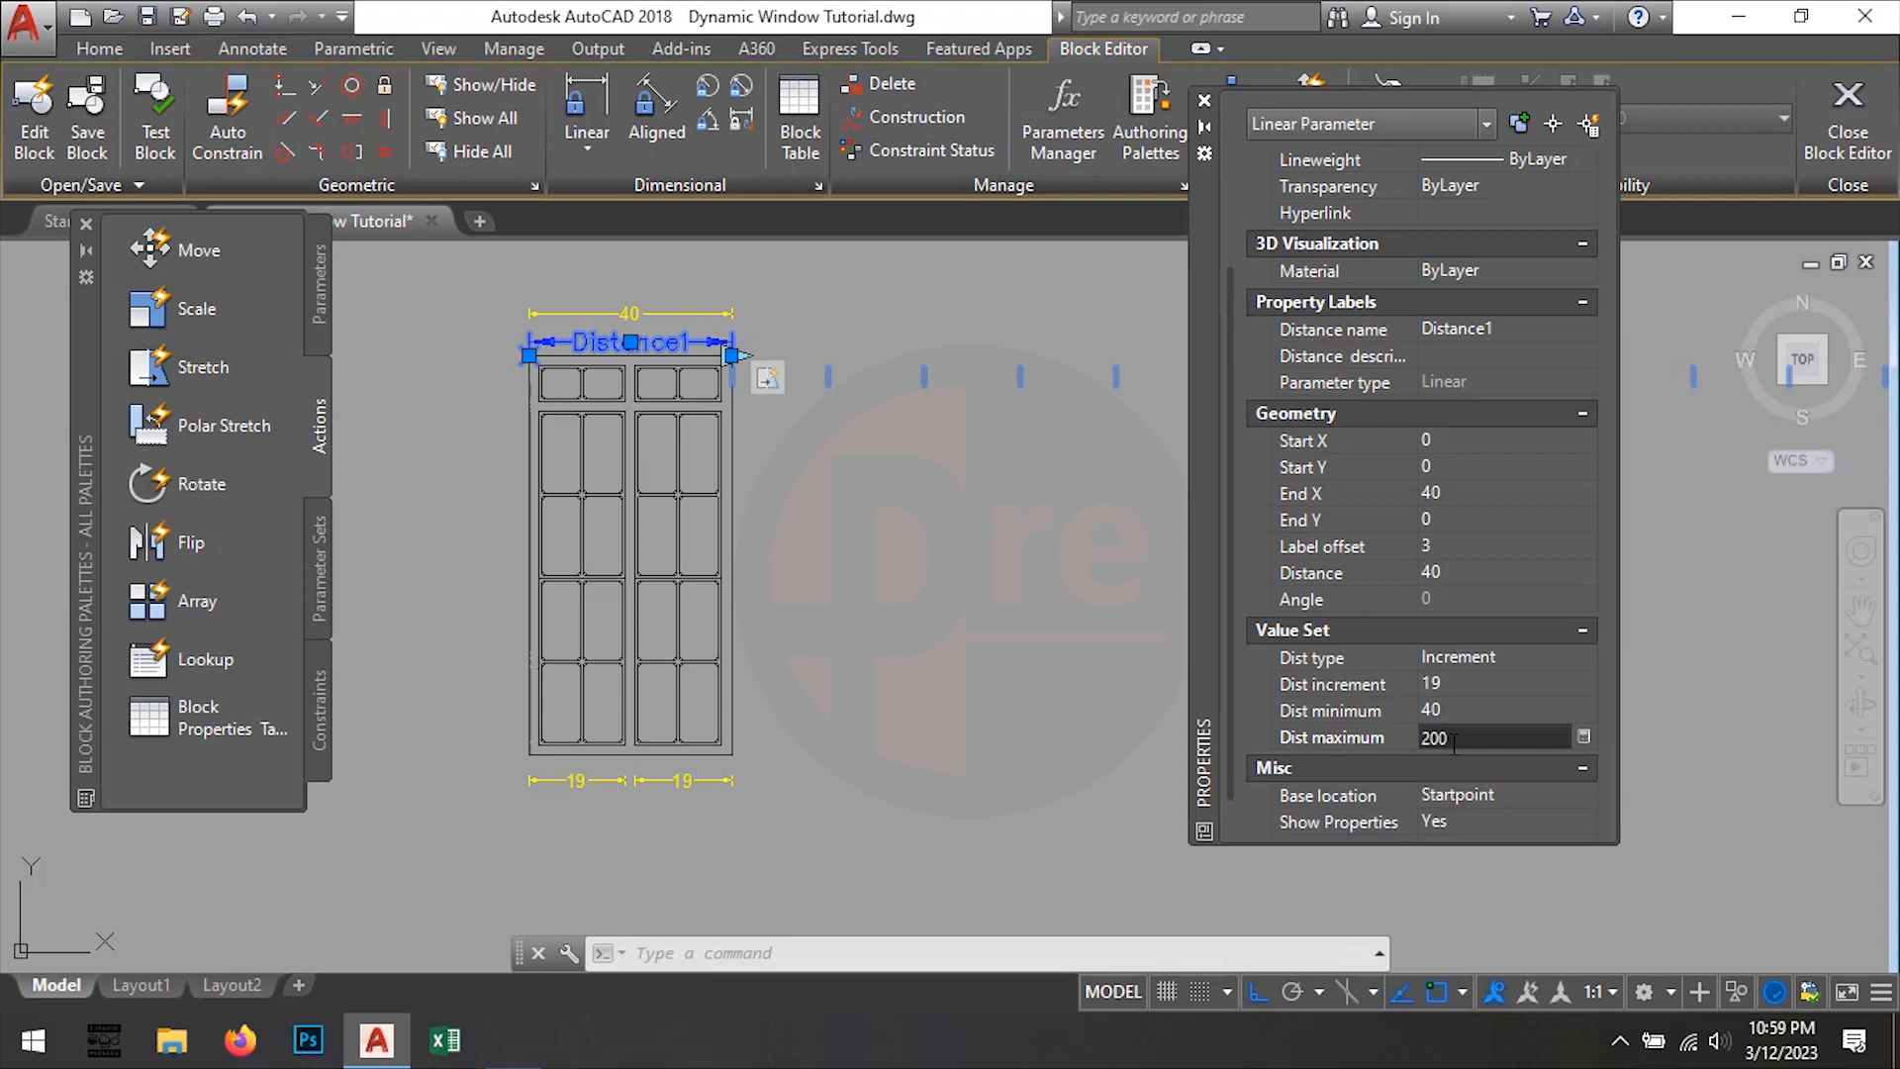
{"action": "key", "text": "Return"}
Try a maximum distance of 100 for the linear parameter and set it back to 200
{"action": "scroll", "coordinate": [941, 475], "scroll_direction": "down", "scroll_amount": 3}
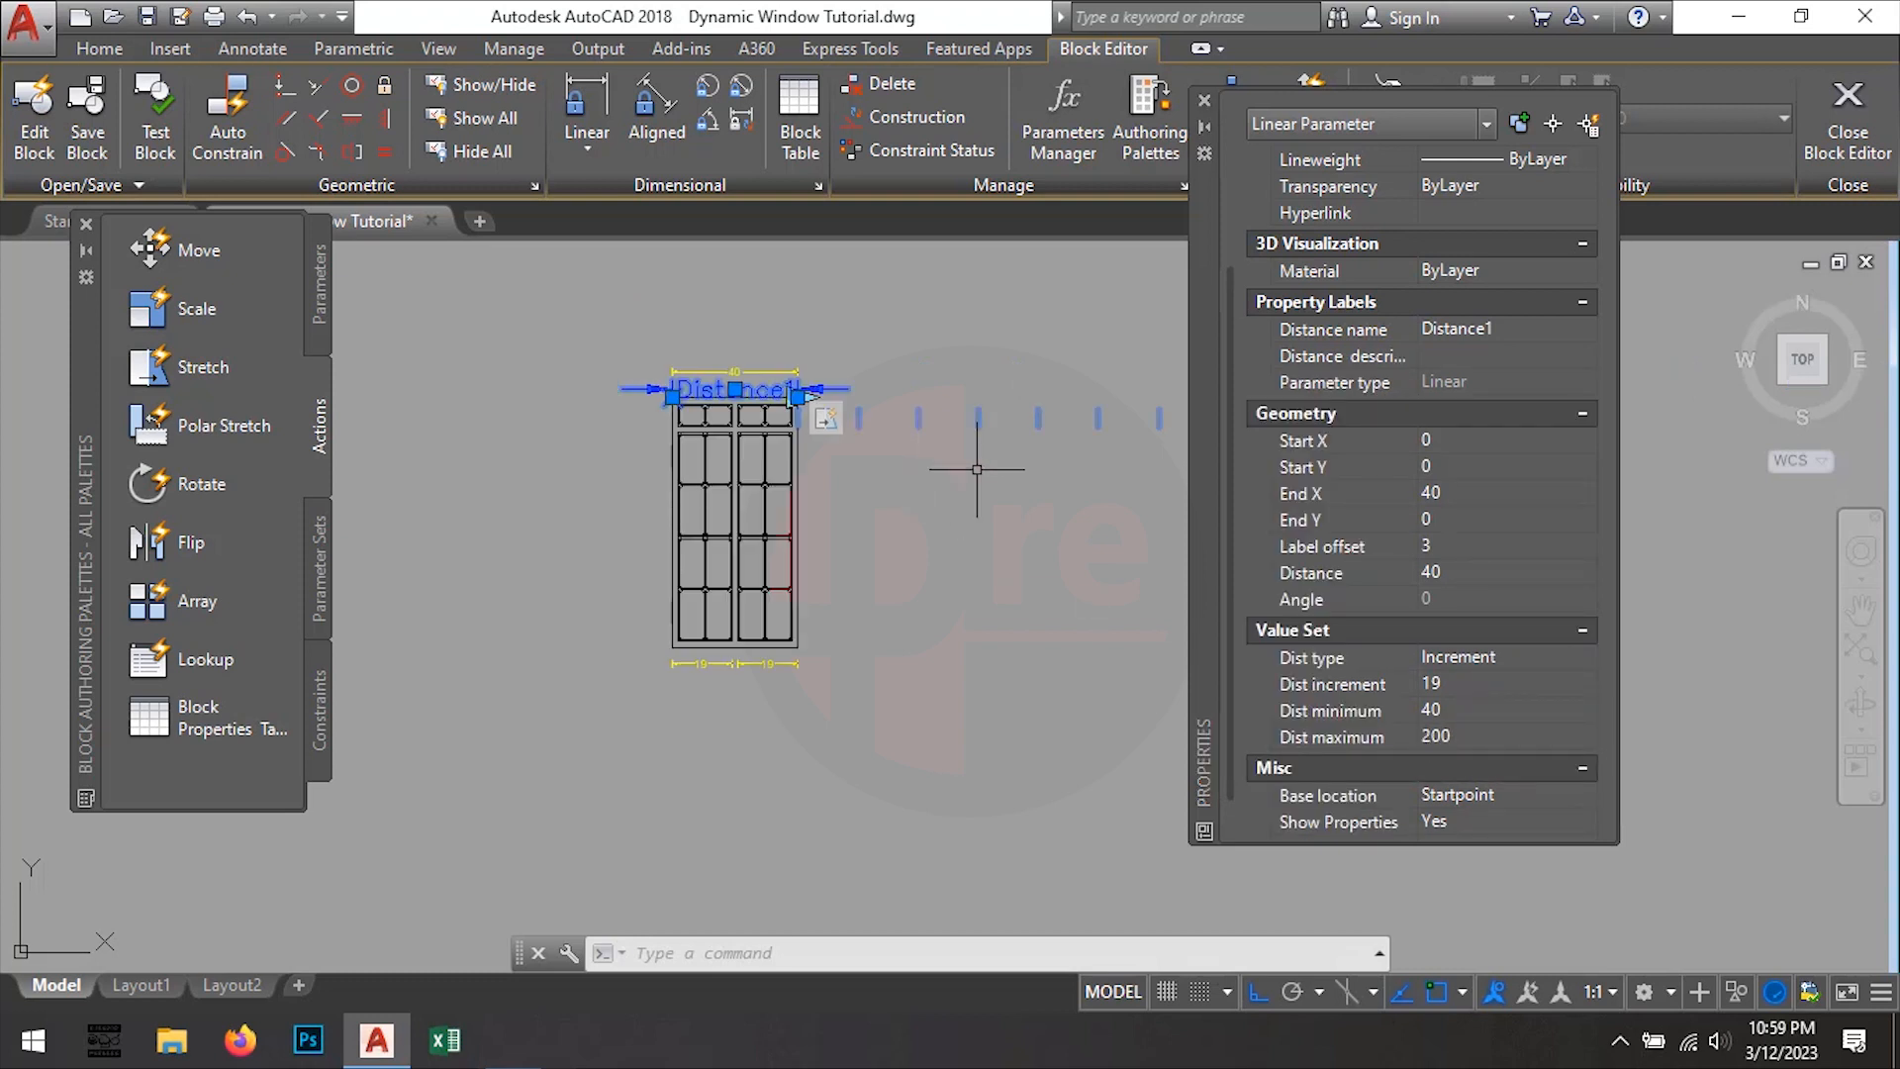
{"action": "mouse_move", "coordinate": [946, 478]}
{"action": "middle_mouse_down"}
{"action": "mouse_move", "coordinate": [666, 581]}
{"action": "mouse_move", "coordinate": [727, 572]}
{"action": "middle_mouse_up"}
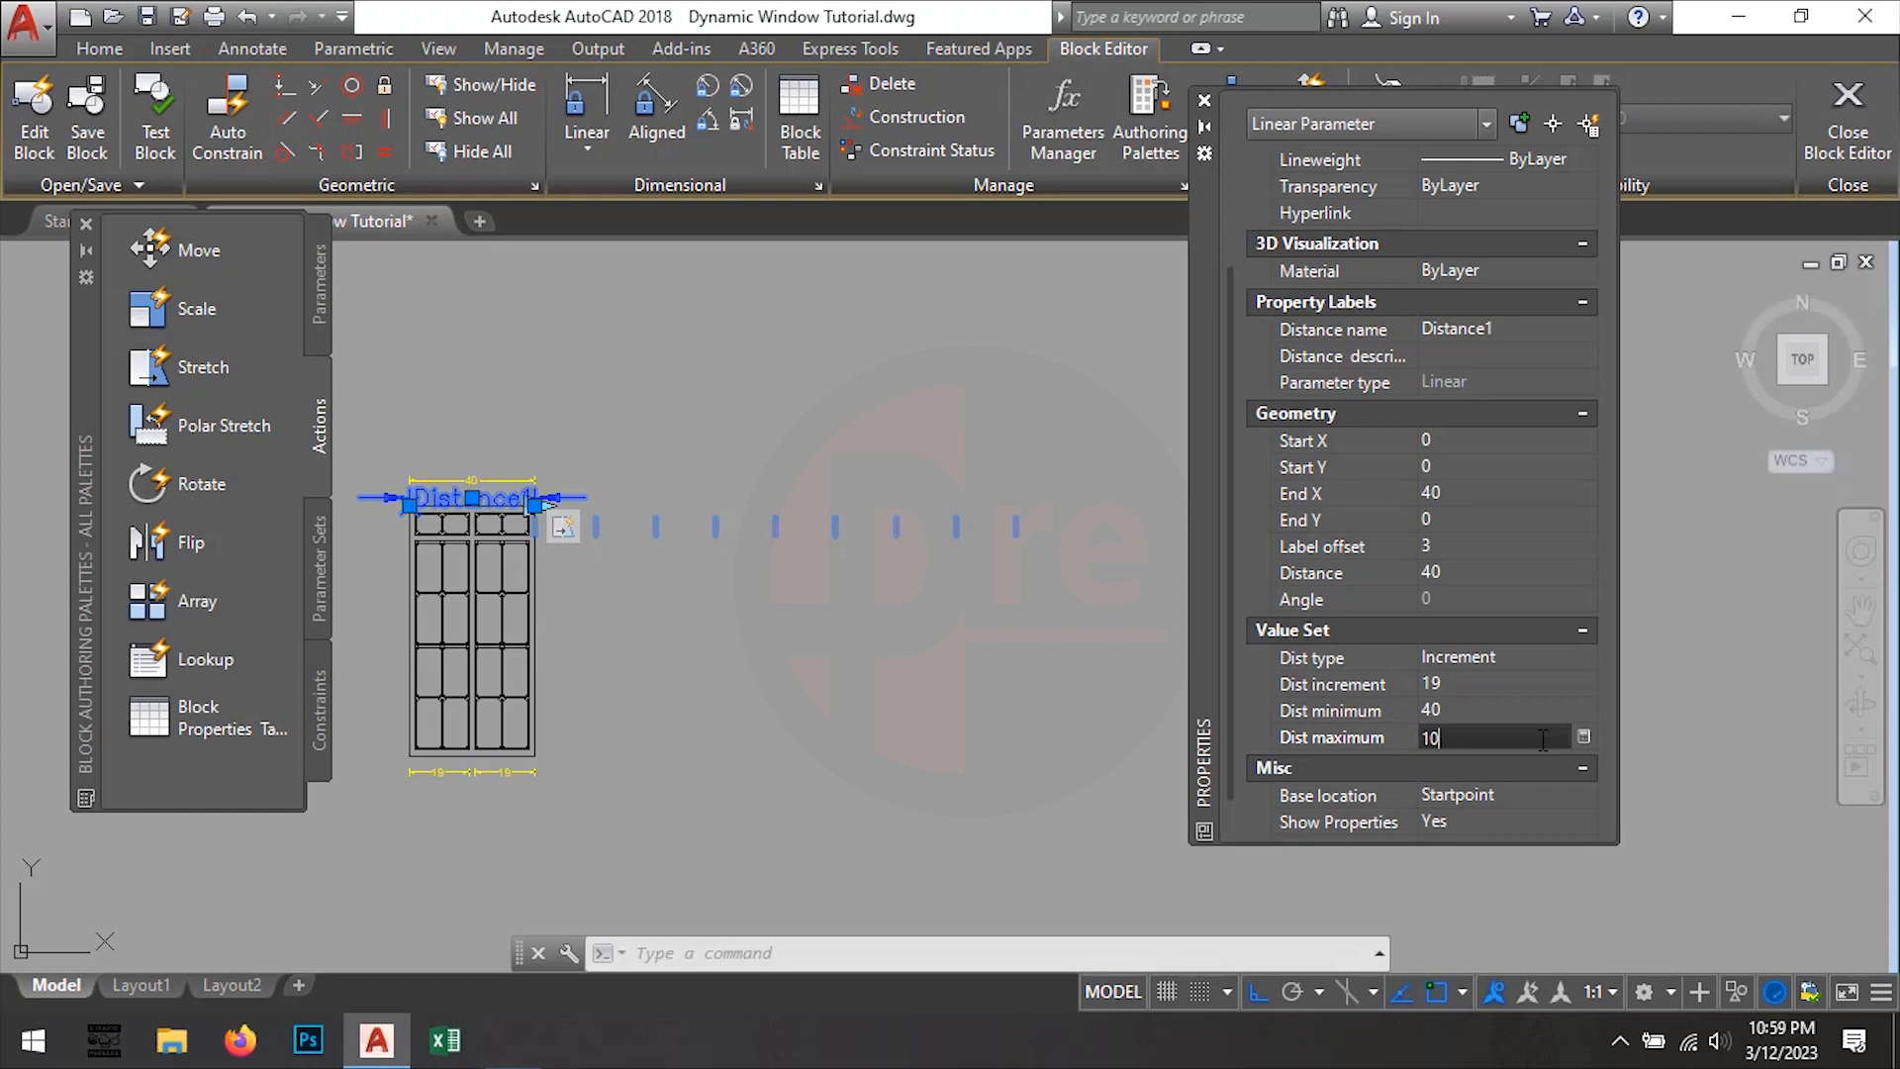
{"action": "key", "text": "Return"}
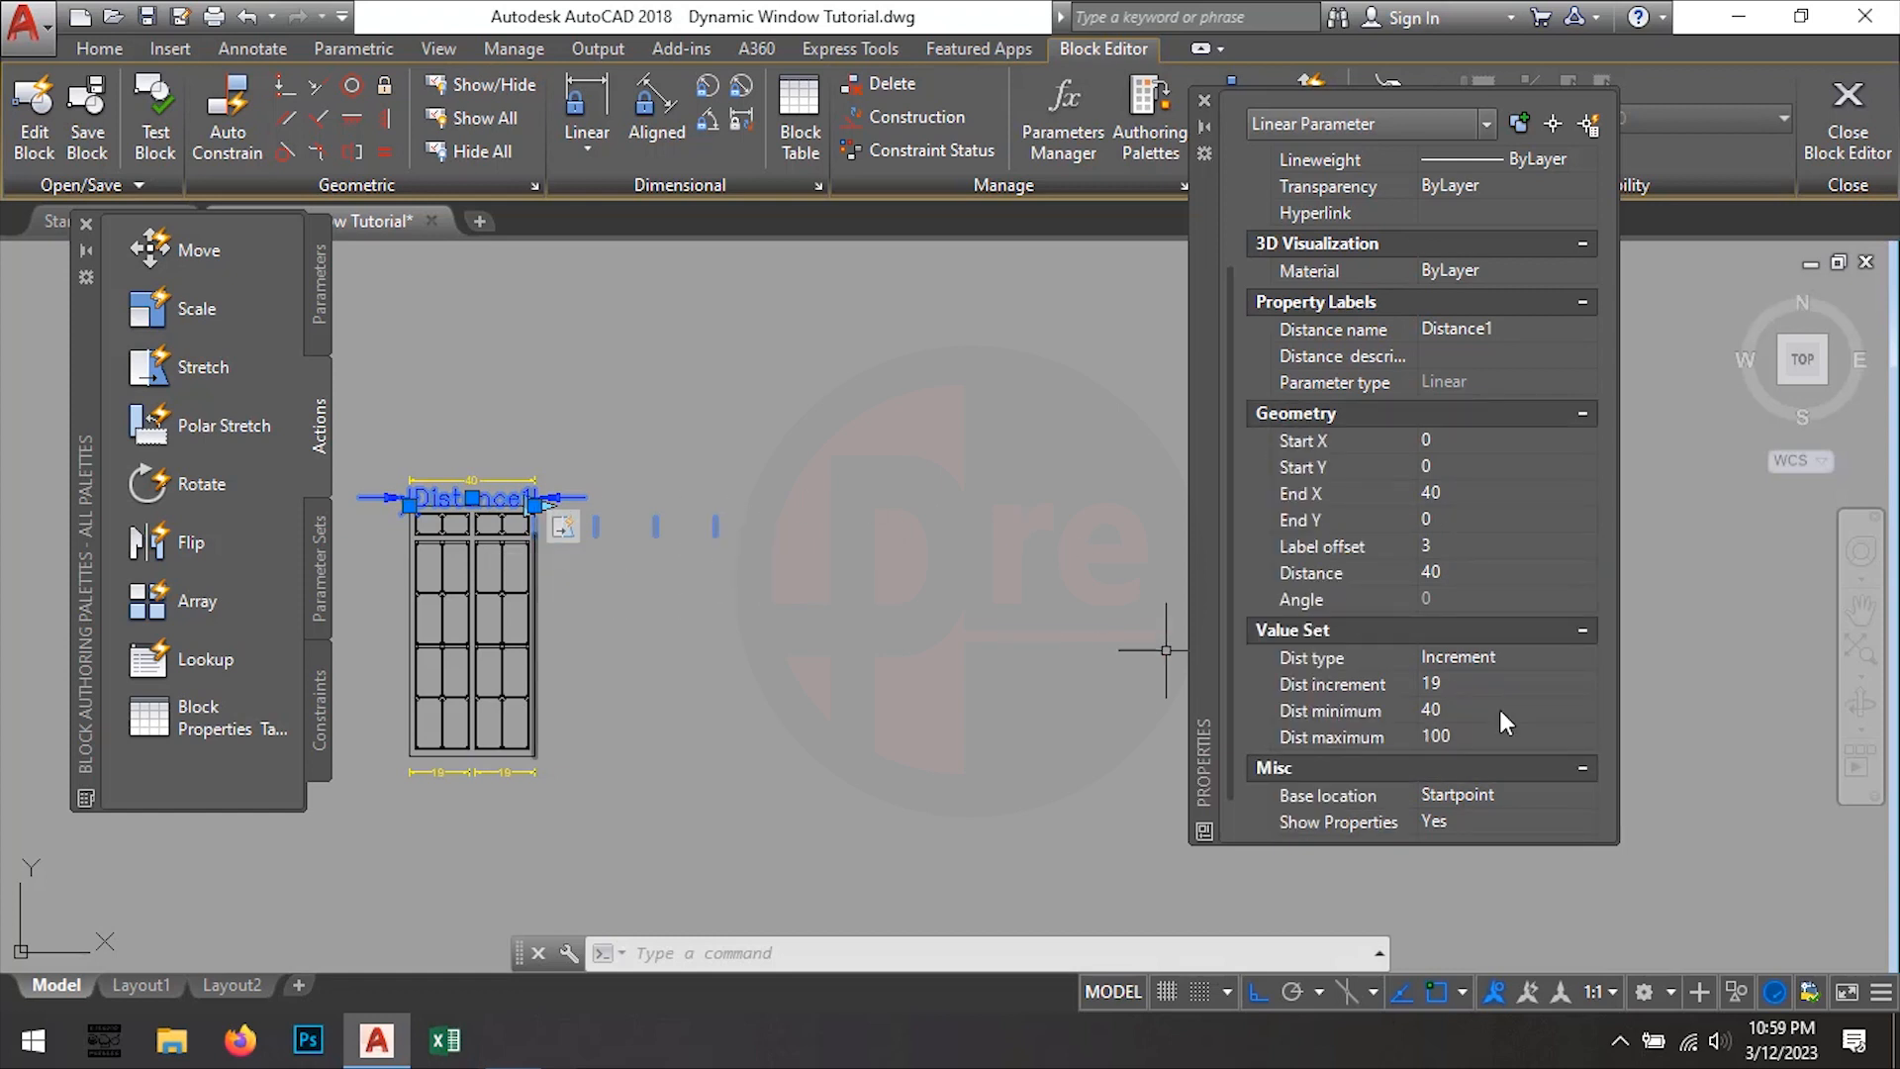
{"action": "left_click", "coordinate": [1439, 737]}
{"action": "type", "text": "200"}
{"action": "key", "text": "Return"}
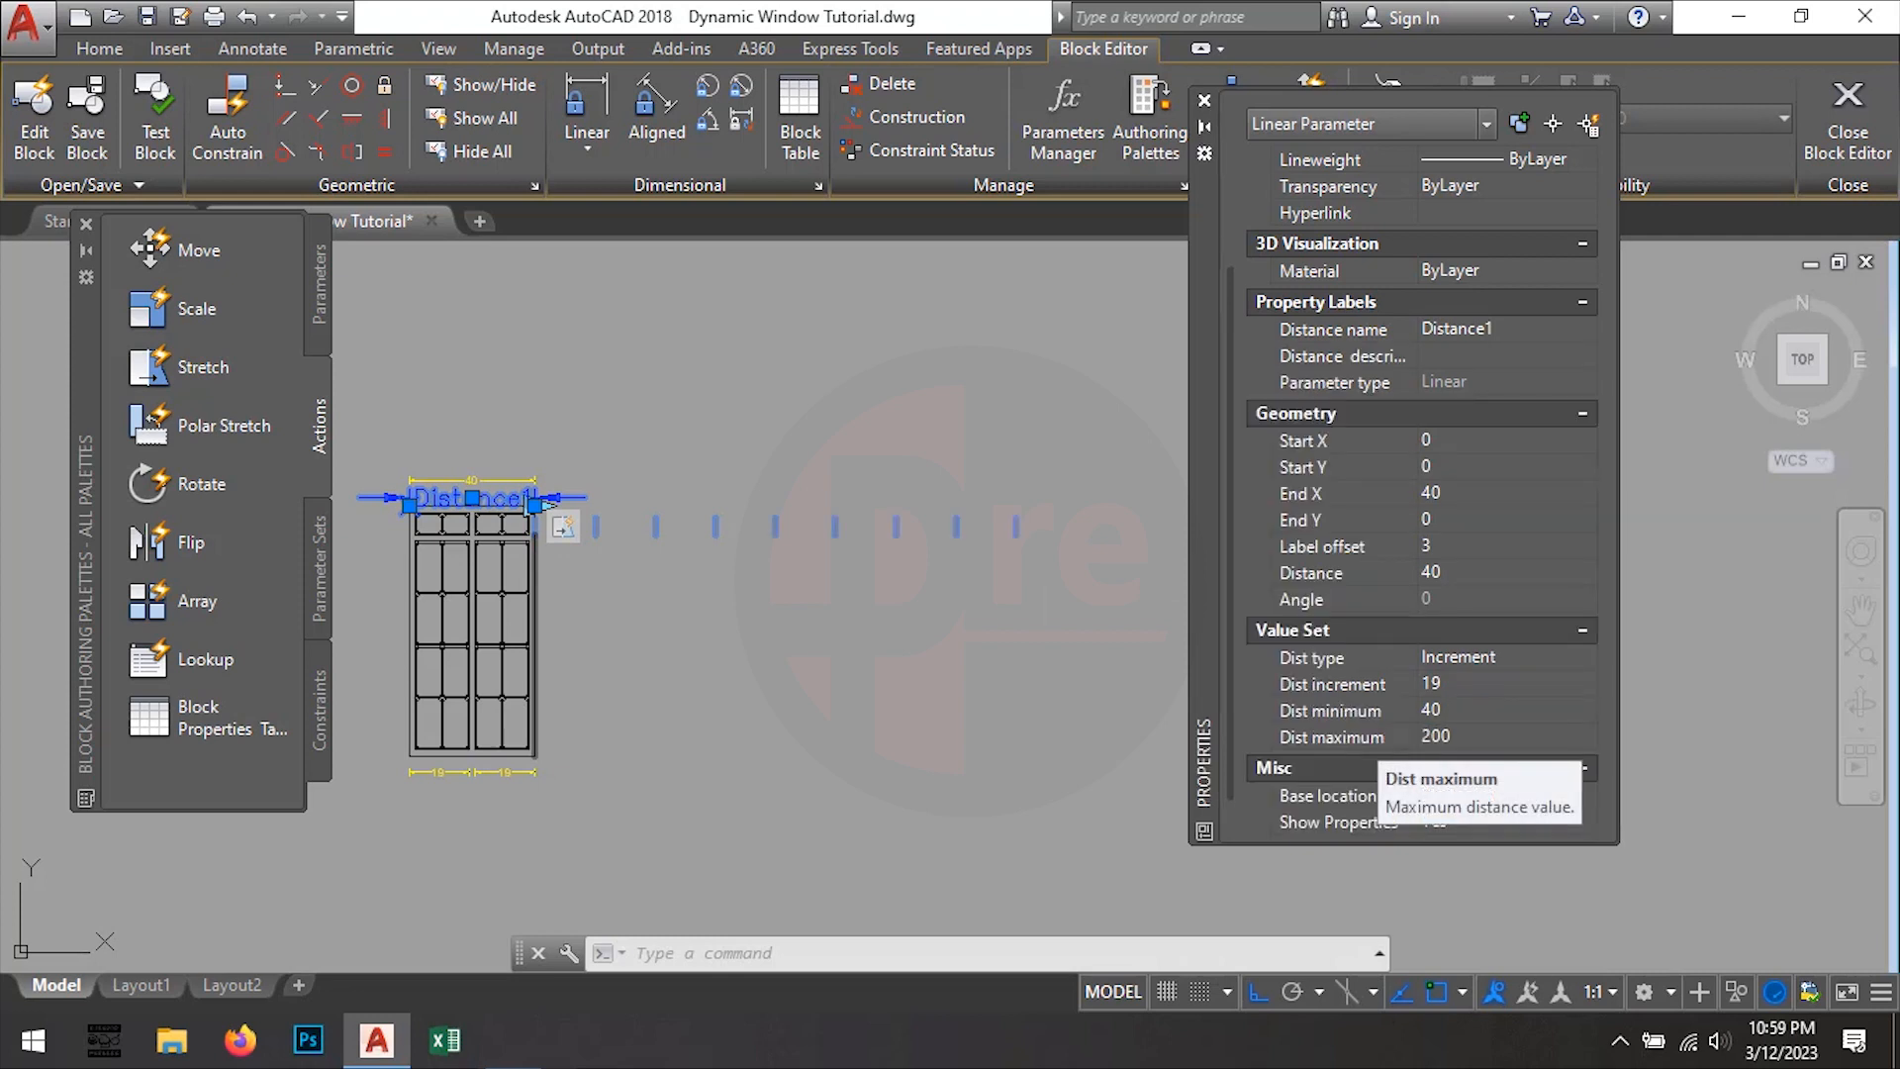
Close the linear parameter's properties and bring the whole window with its increment marks into view
{"action": "mouse_move", "coordinate": [816, 638]}
{"action": "middle_mouse_down"}
{"action": "mouse_move", "coordinate": [879, 537]}
{"action": "mouse_move", "coordinate": [914, 568]}
{"action": "middle_mouse_up"}
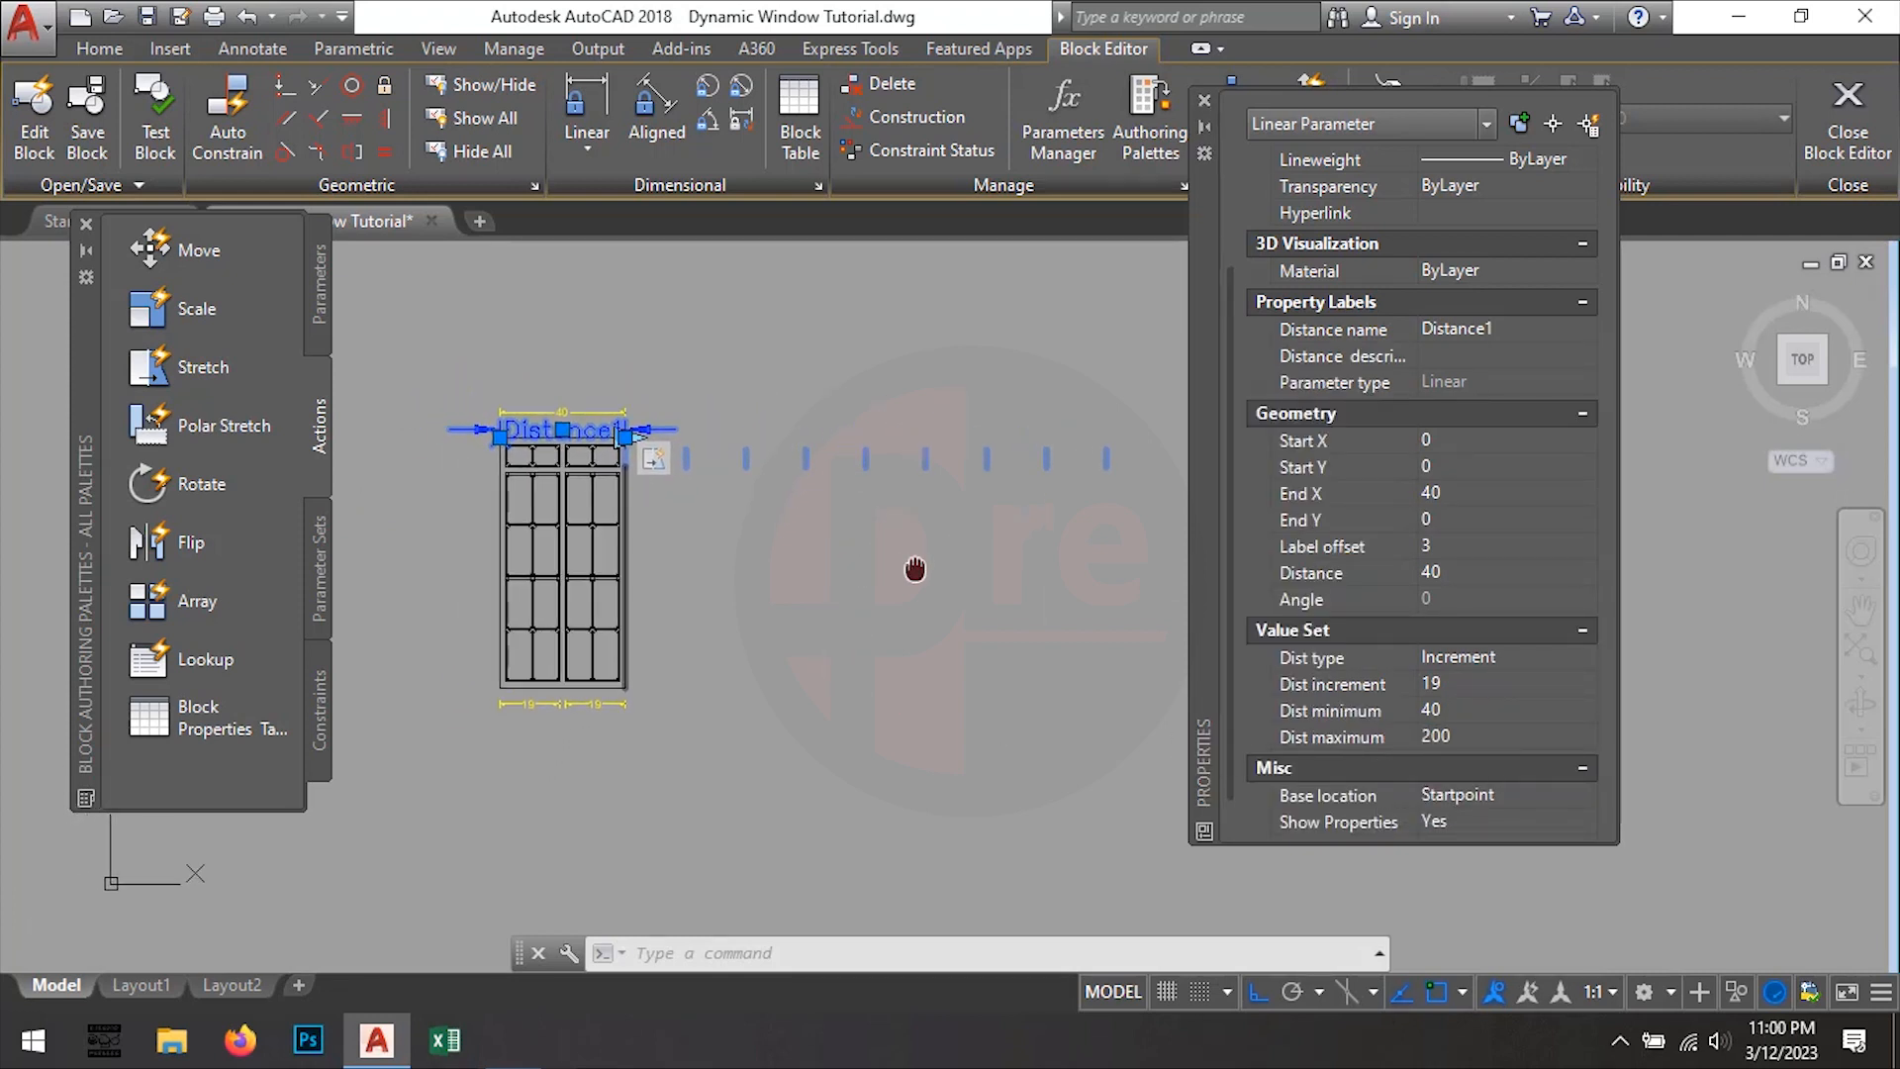
{"action": "left_click", "coordinate": [1205, 102]}
{"action": "middle_click_drag", "start_coordinate": [811, 538], "coordinate": [995, 529]}
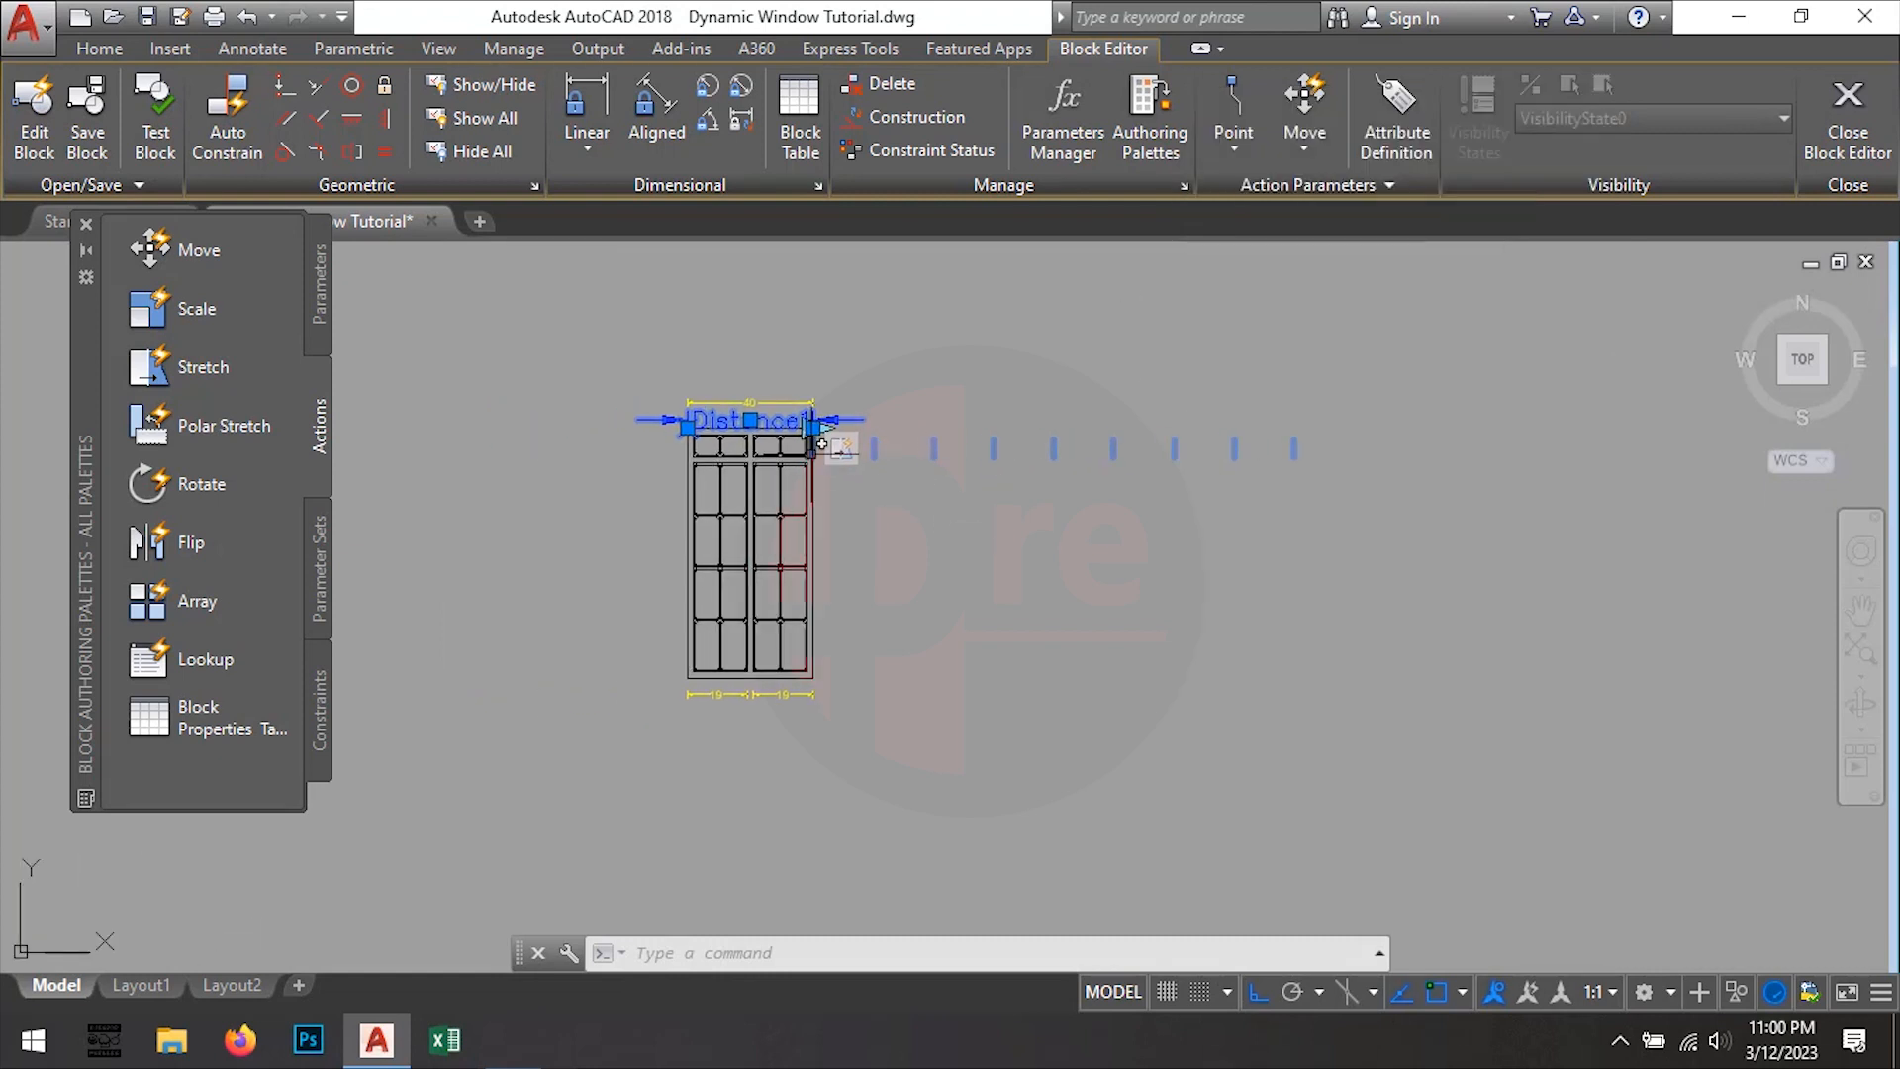
{"action": "scroll", "coordinate": [821, 444], "scroll_direction": "up", "scroll_amount": 2}
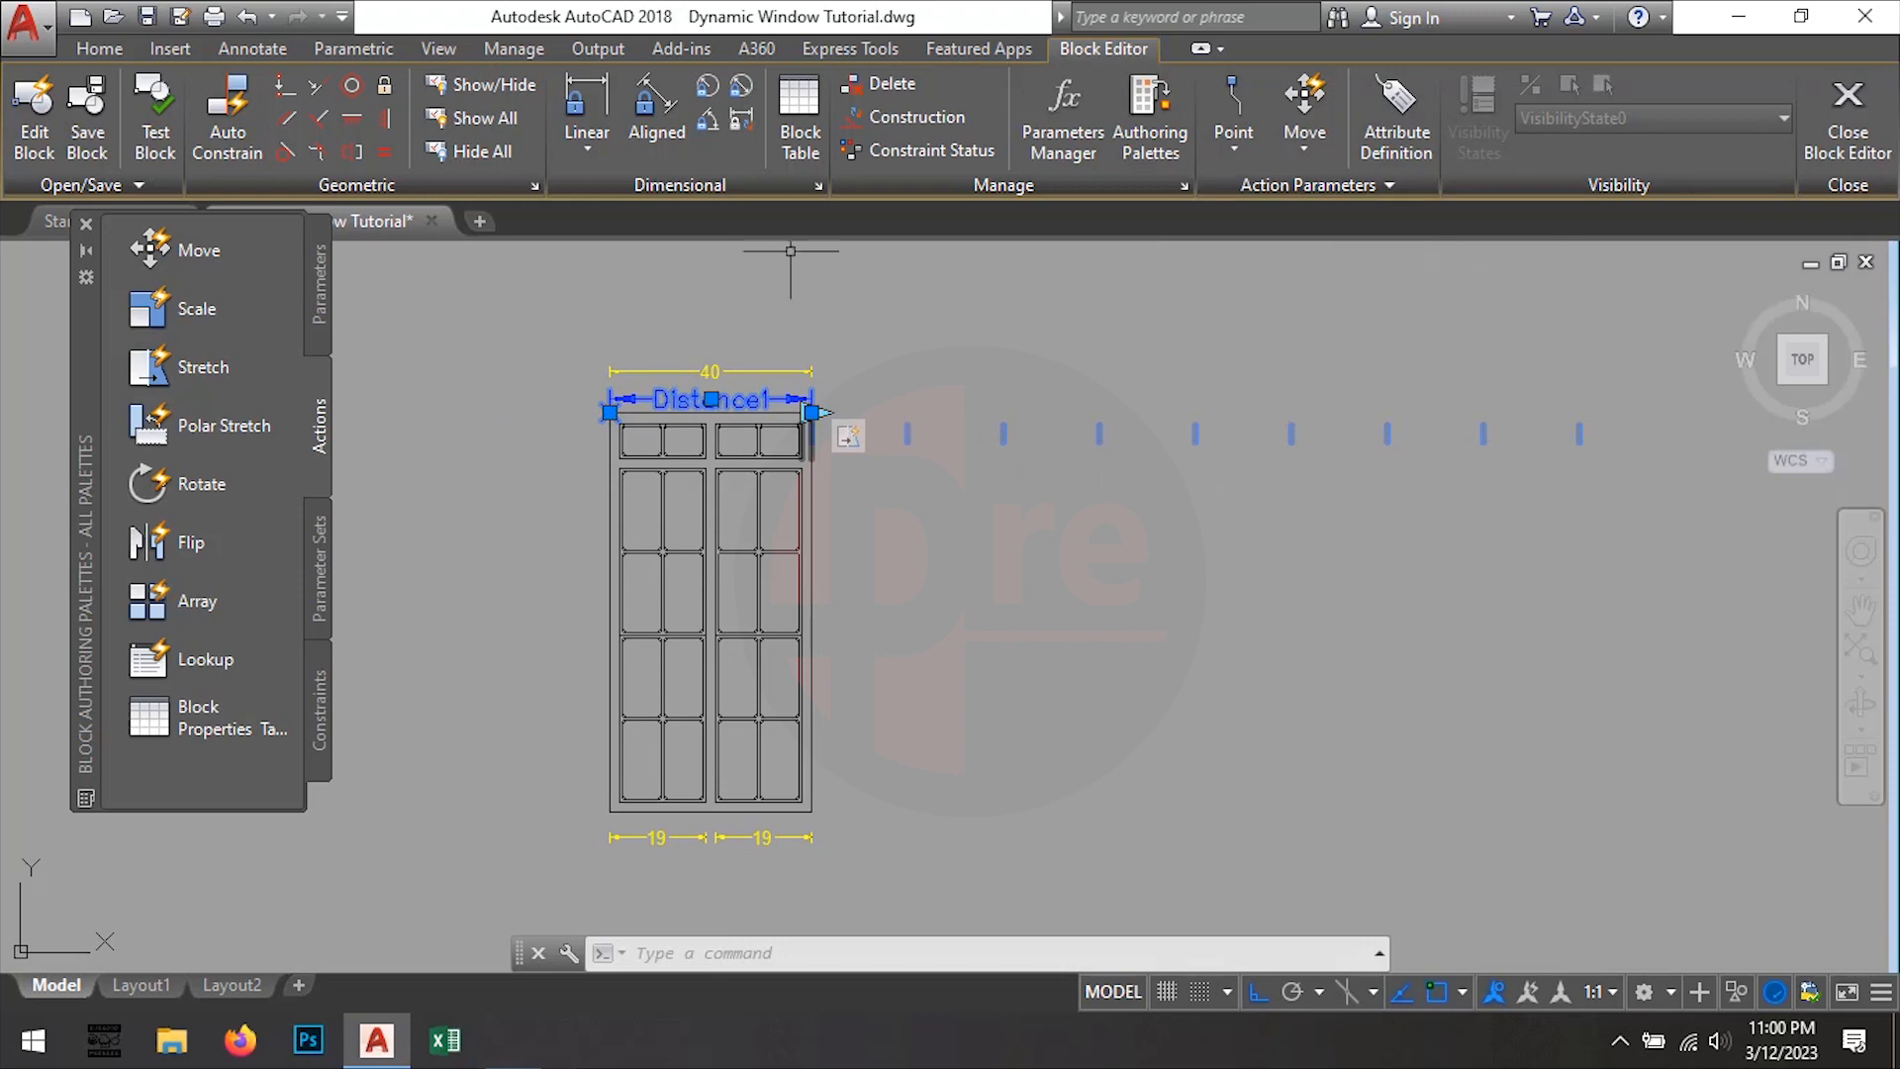
Test the block by stretching the window's width grip to 59 and one wider increment, and close the test window
{"action": "left_click", "coordinate": [155, 146]}
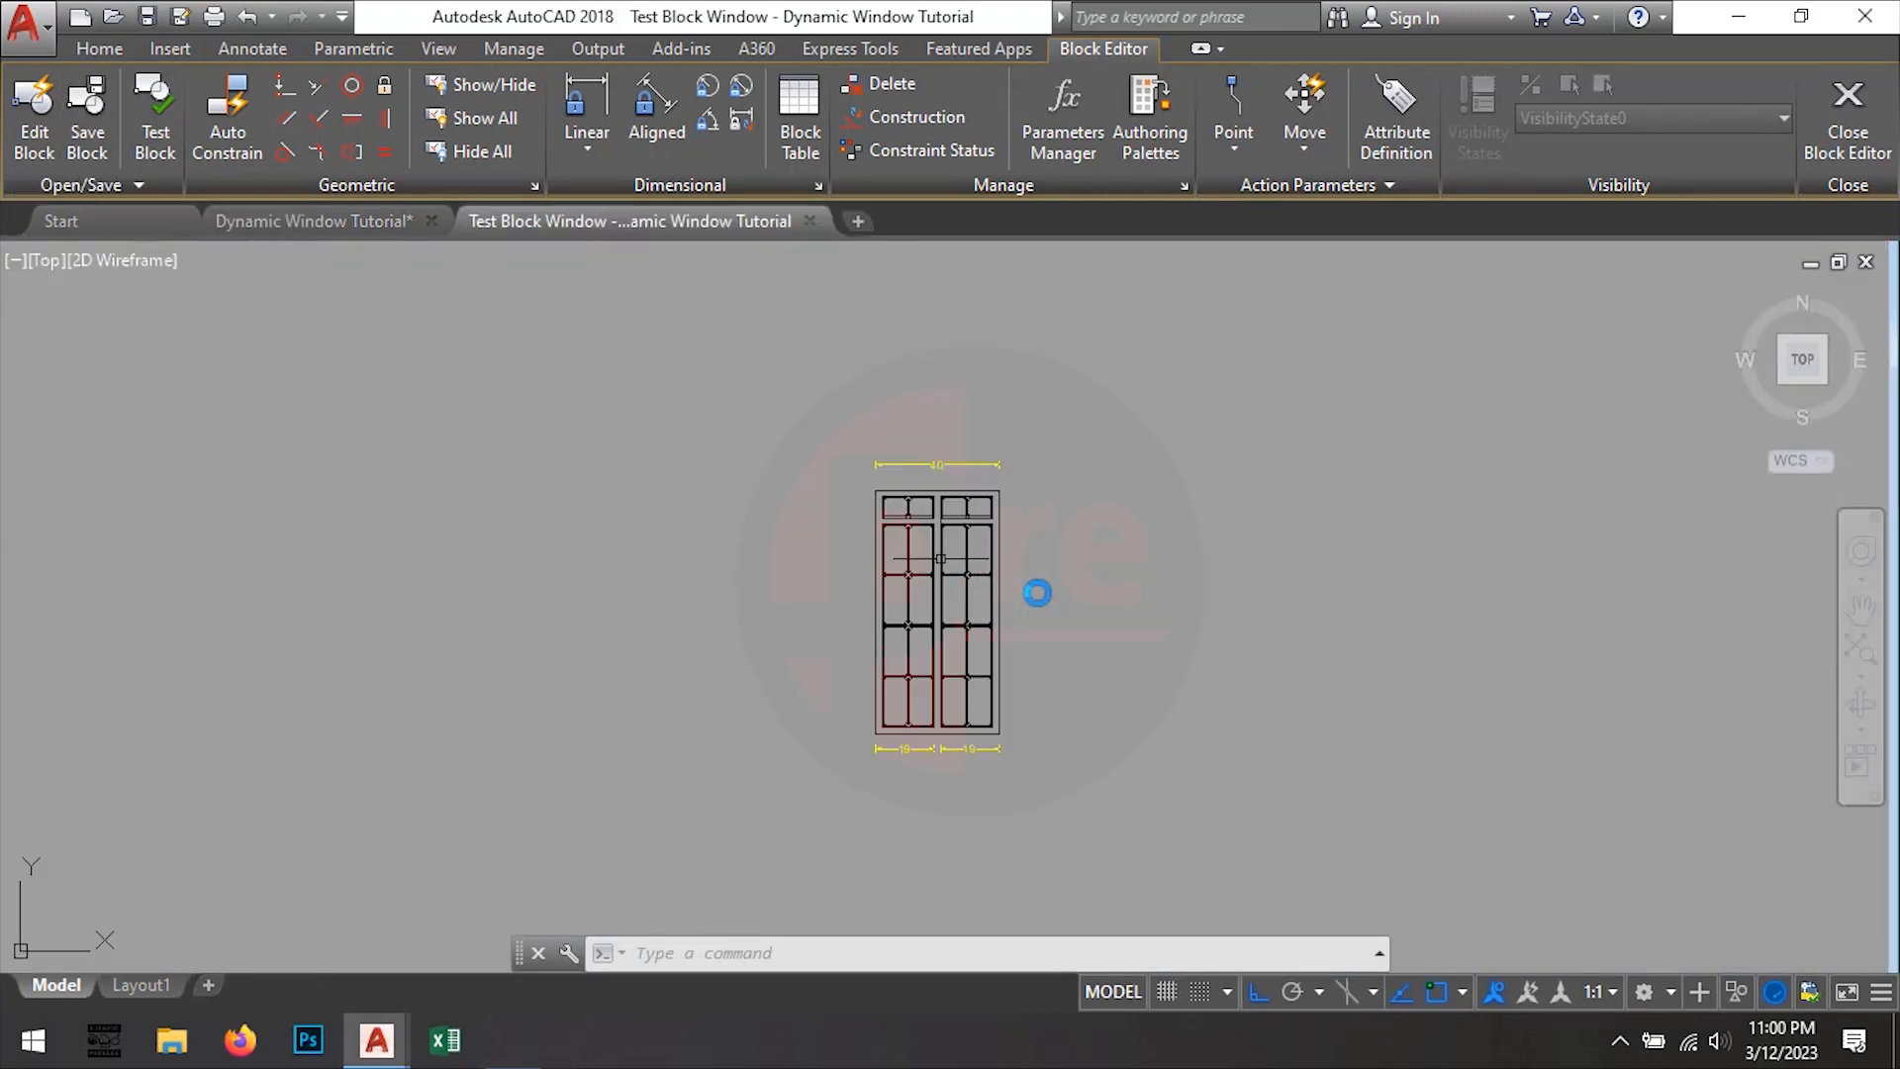
{"action": "scroll", "coordinate": [1038, 592], "scroll_direction": "up", "scroll_amount": 2}
{"action": "middle_click_drag", "start_coordinate": [1032, 579], "coordinate": [948, 521]}
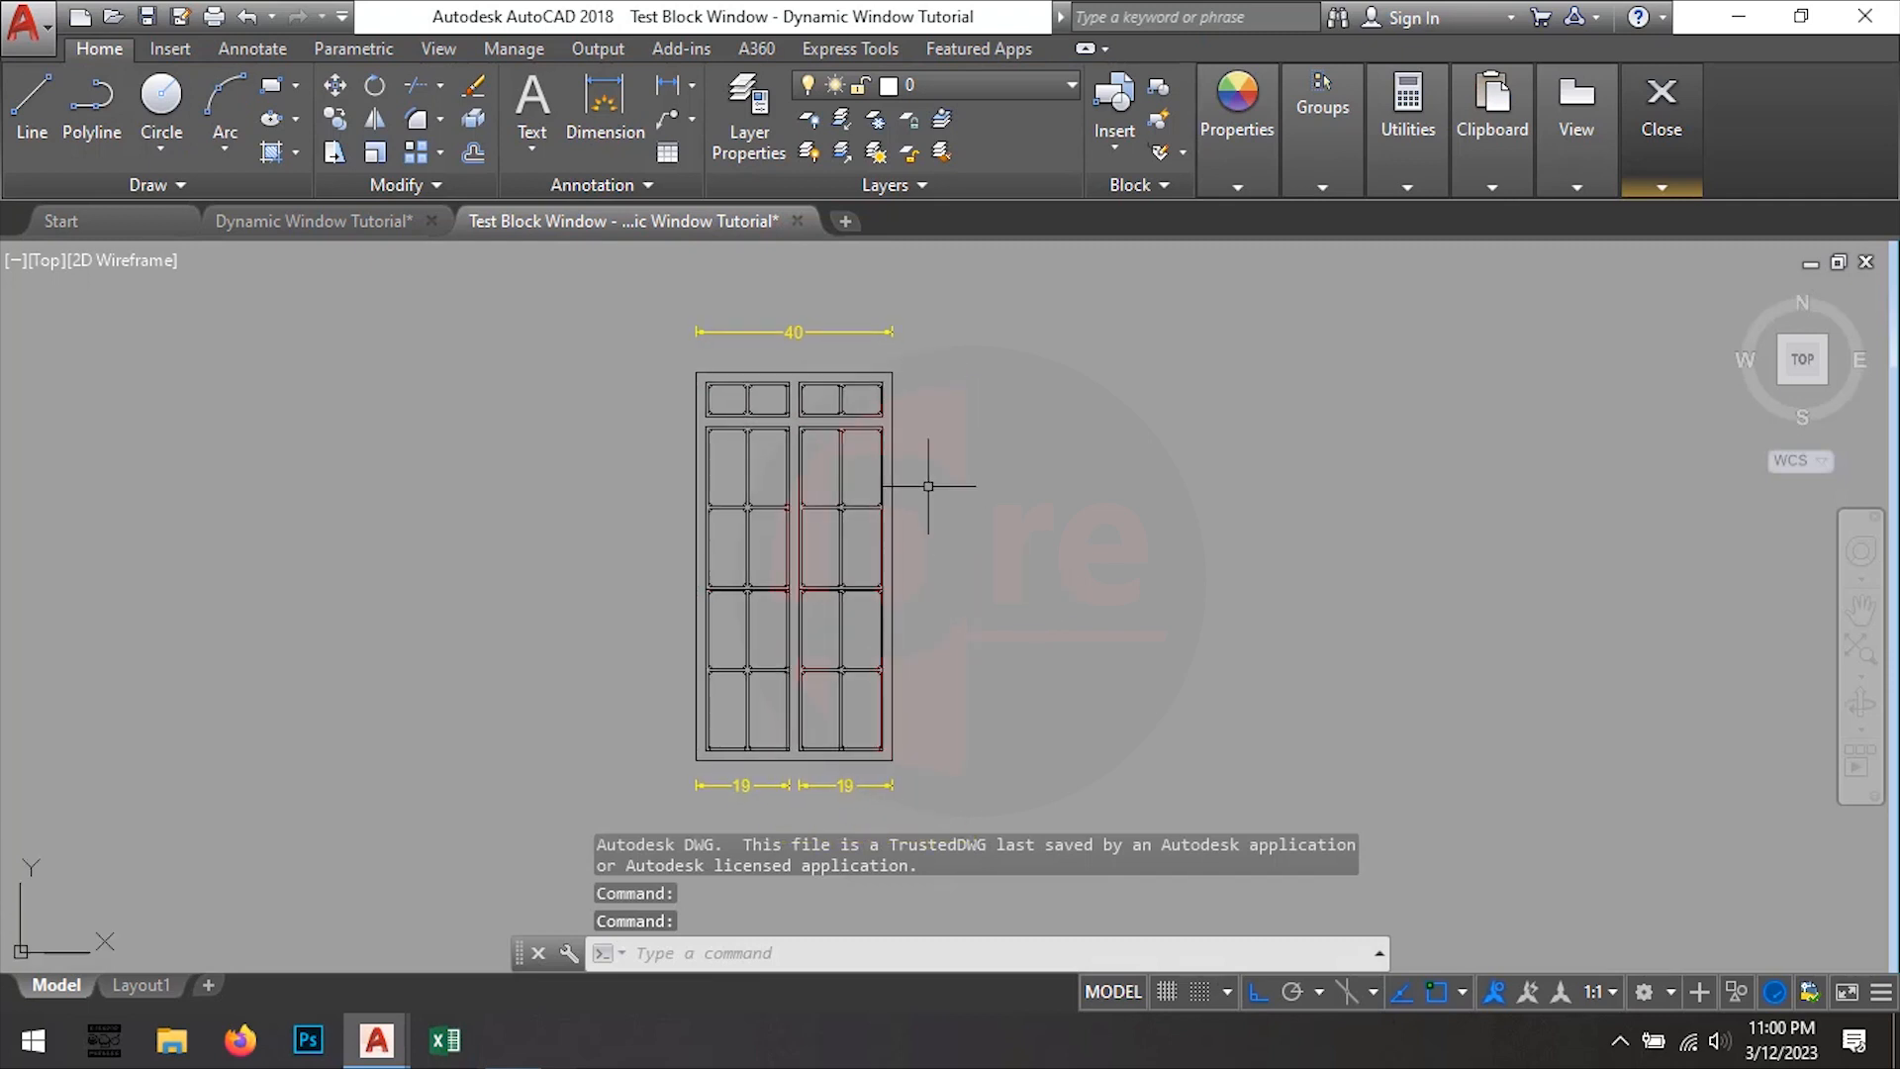
{"action": "left_click", "coordinate": [893, 436]}
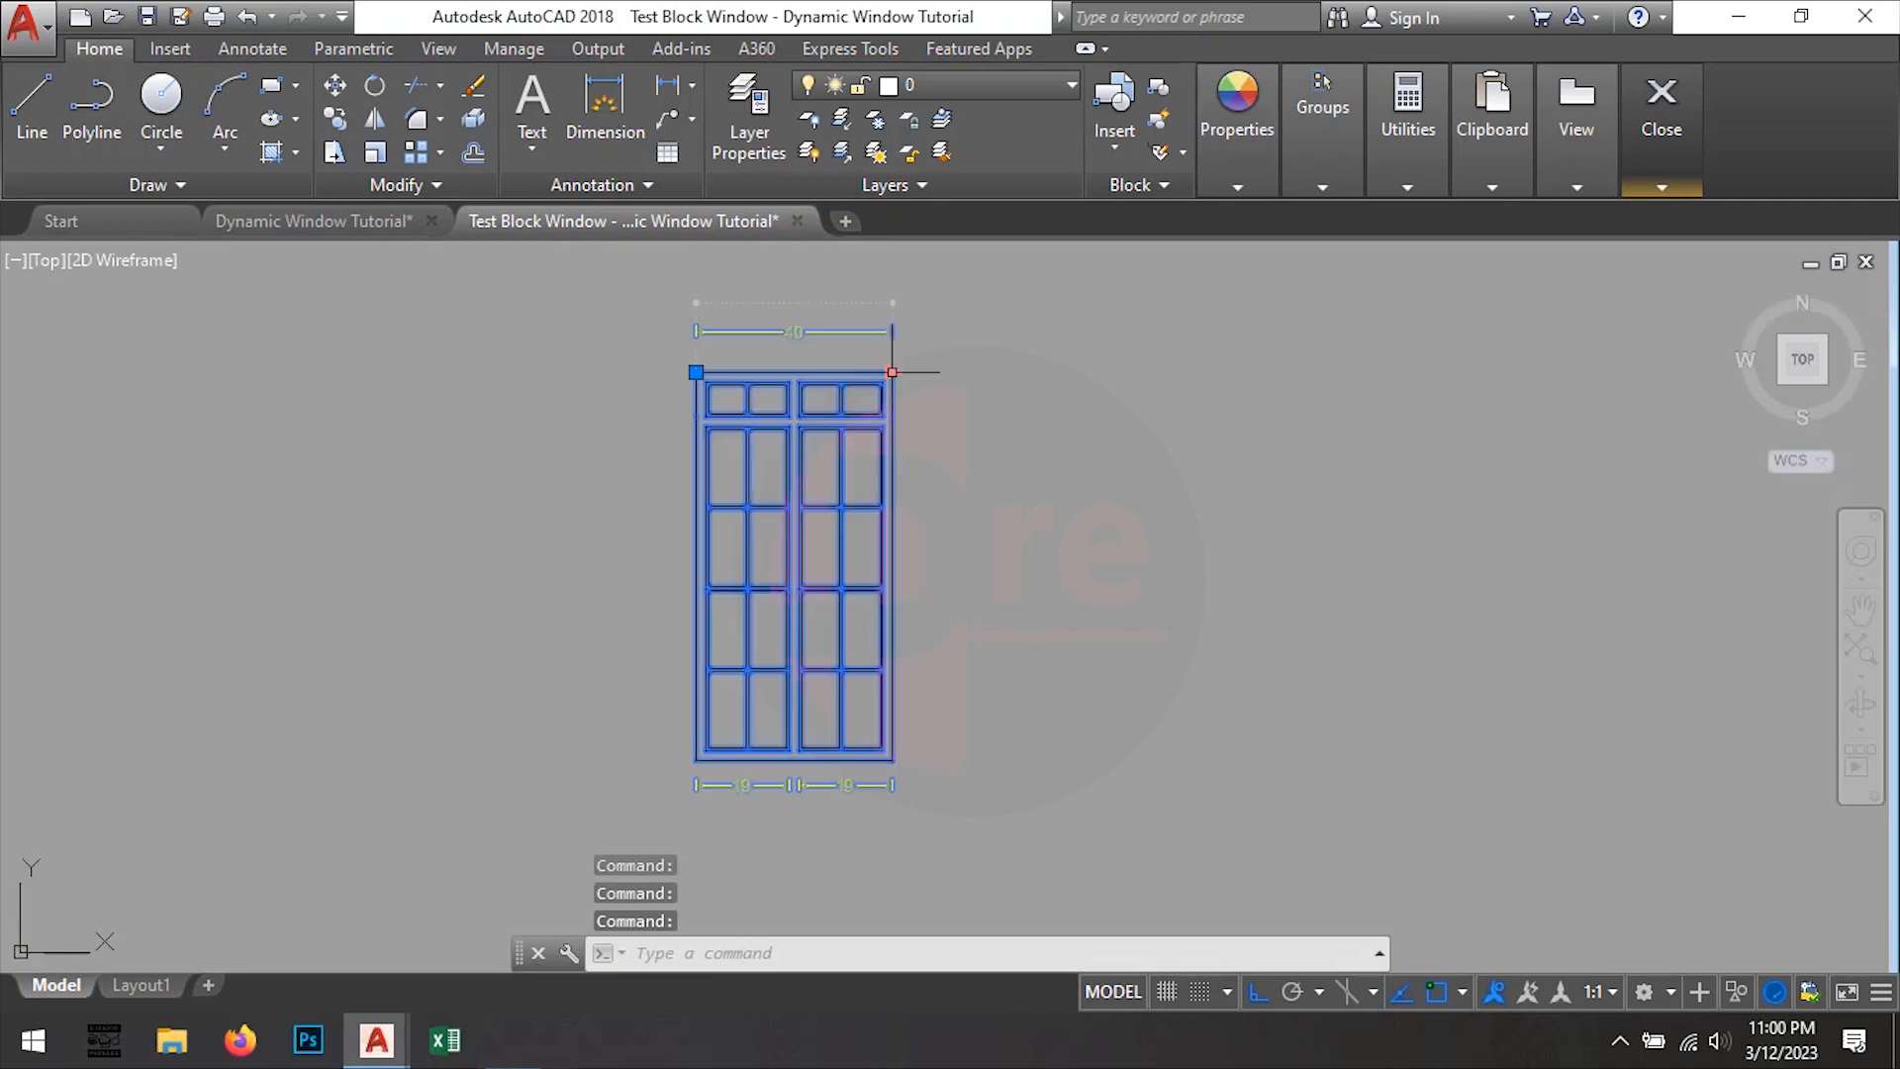
{"action": "left_click", "coordinate": [893, 372]}
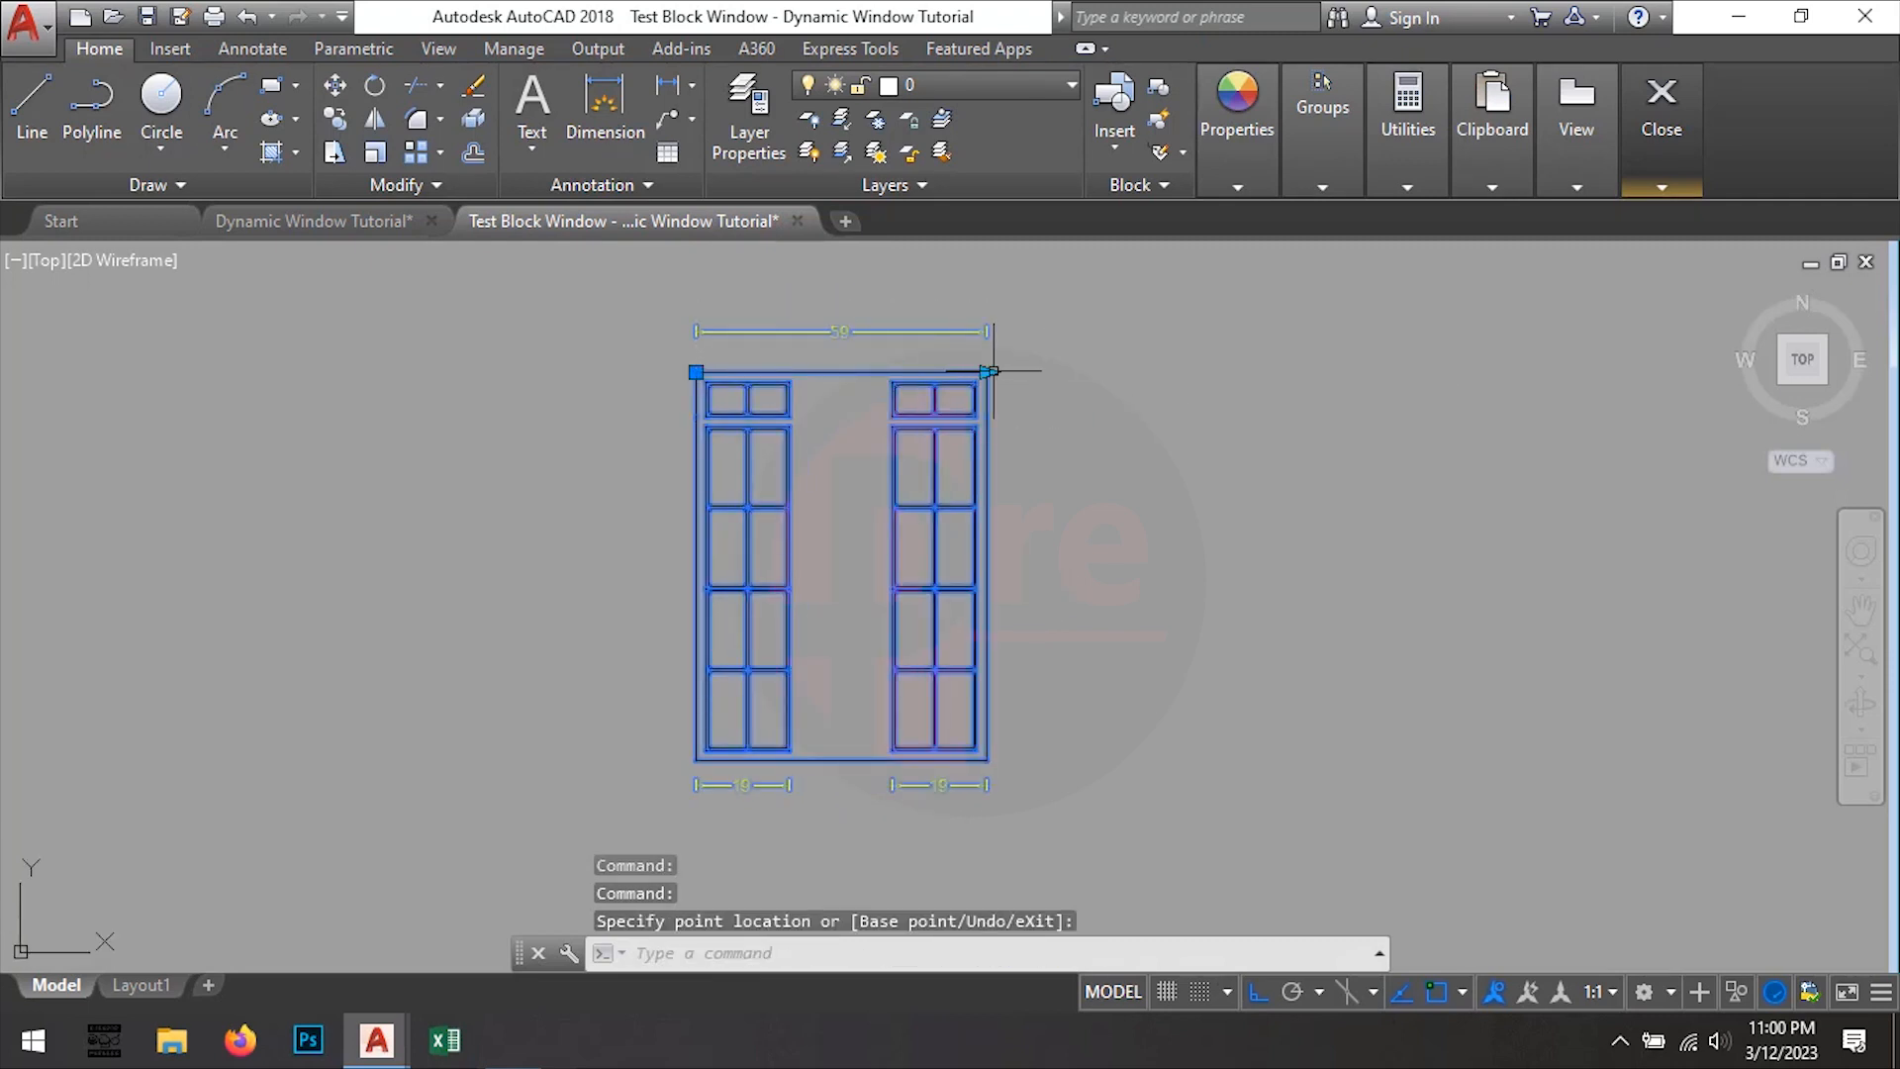
{"action": "left_click", "coordinate": [987, 372]}
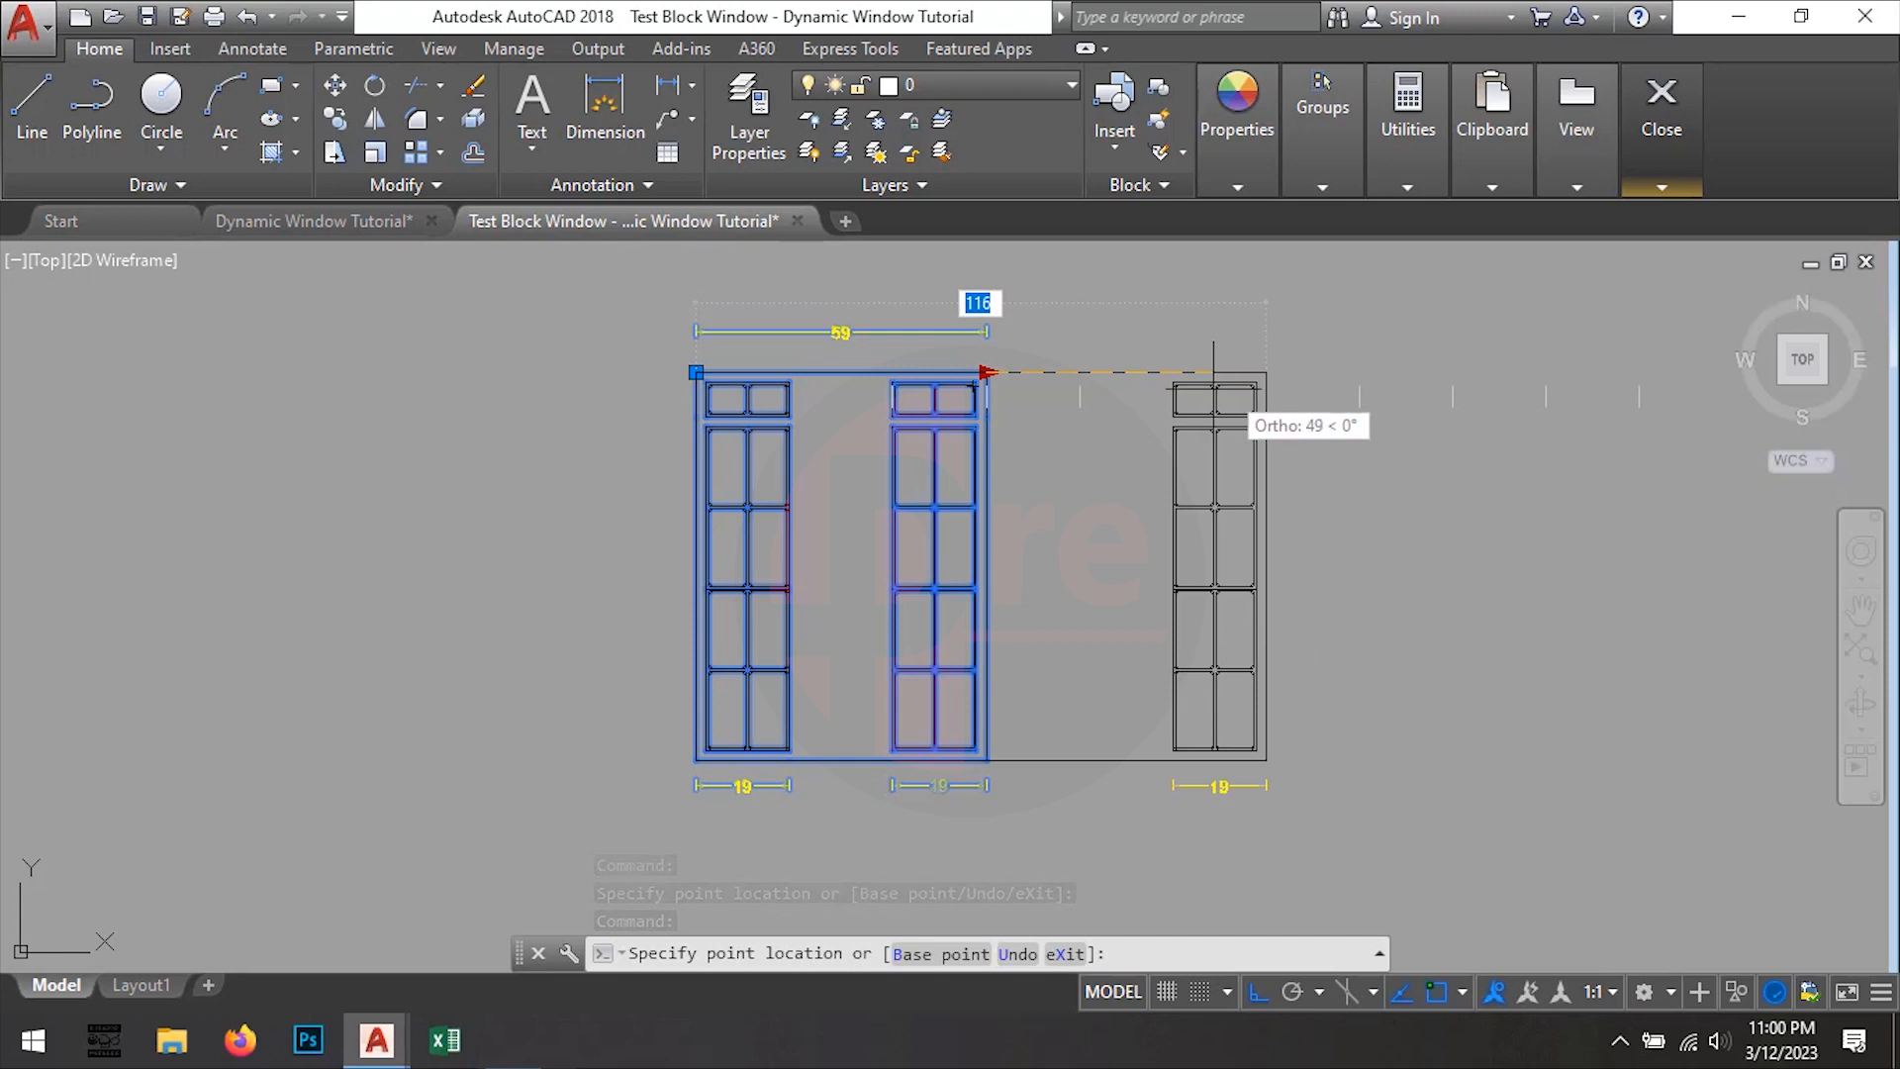
{"action": "left_click", "coordinate": [1133, 390]}
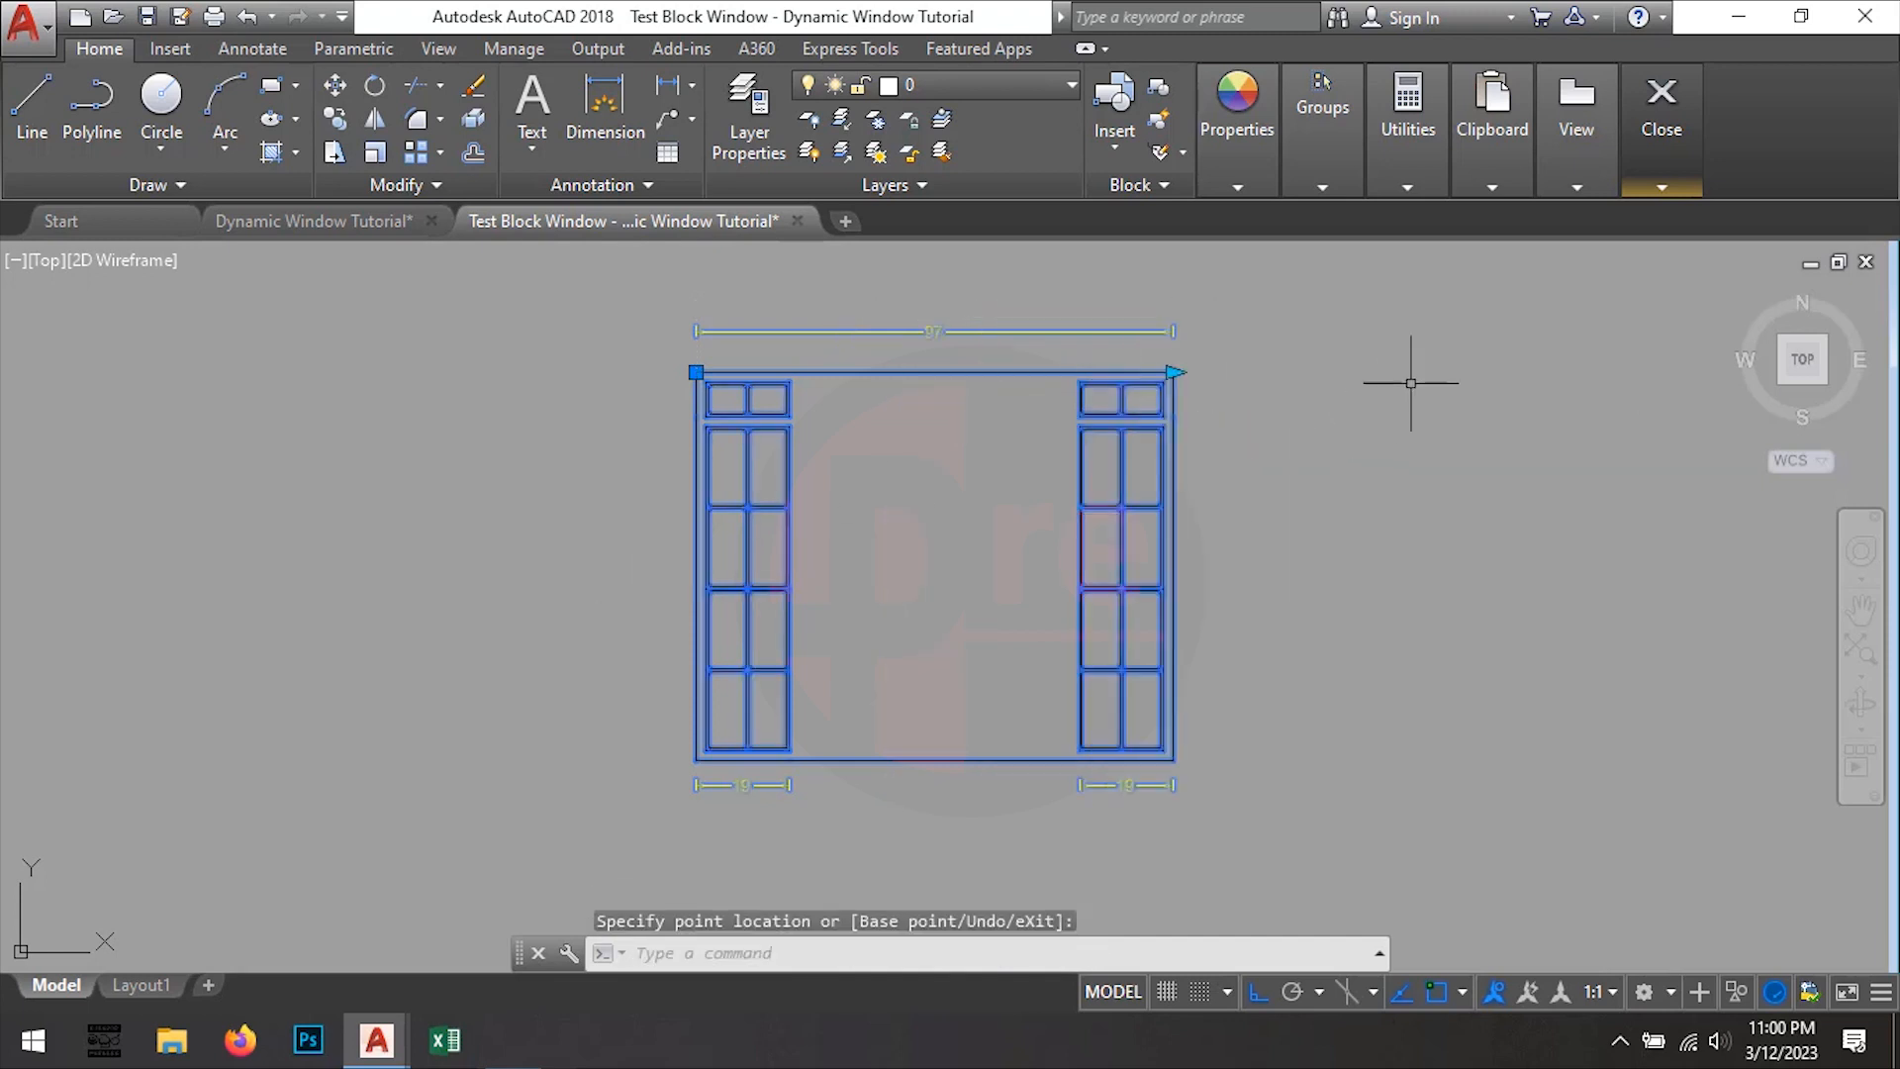
{"action": "mouse_move", "coordinate": [1642, 166]}
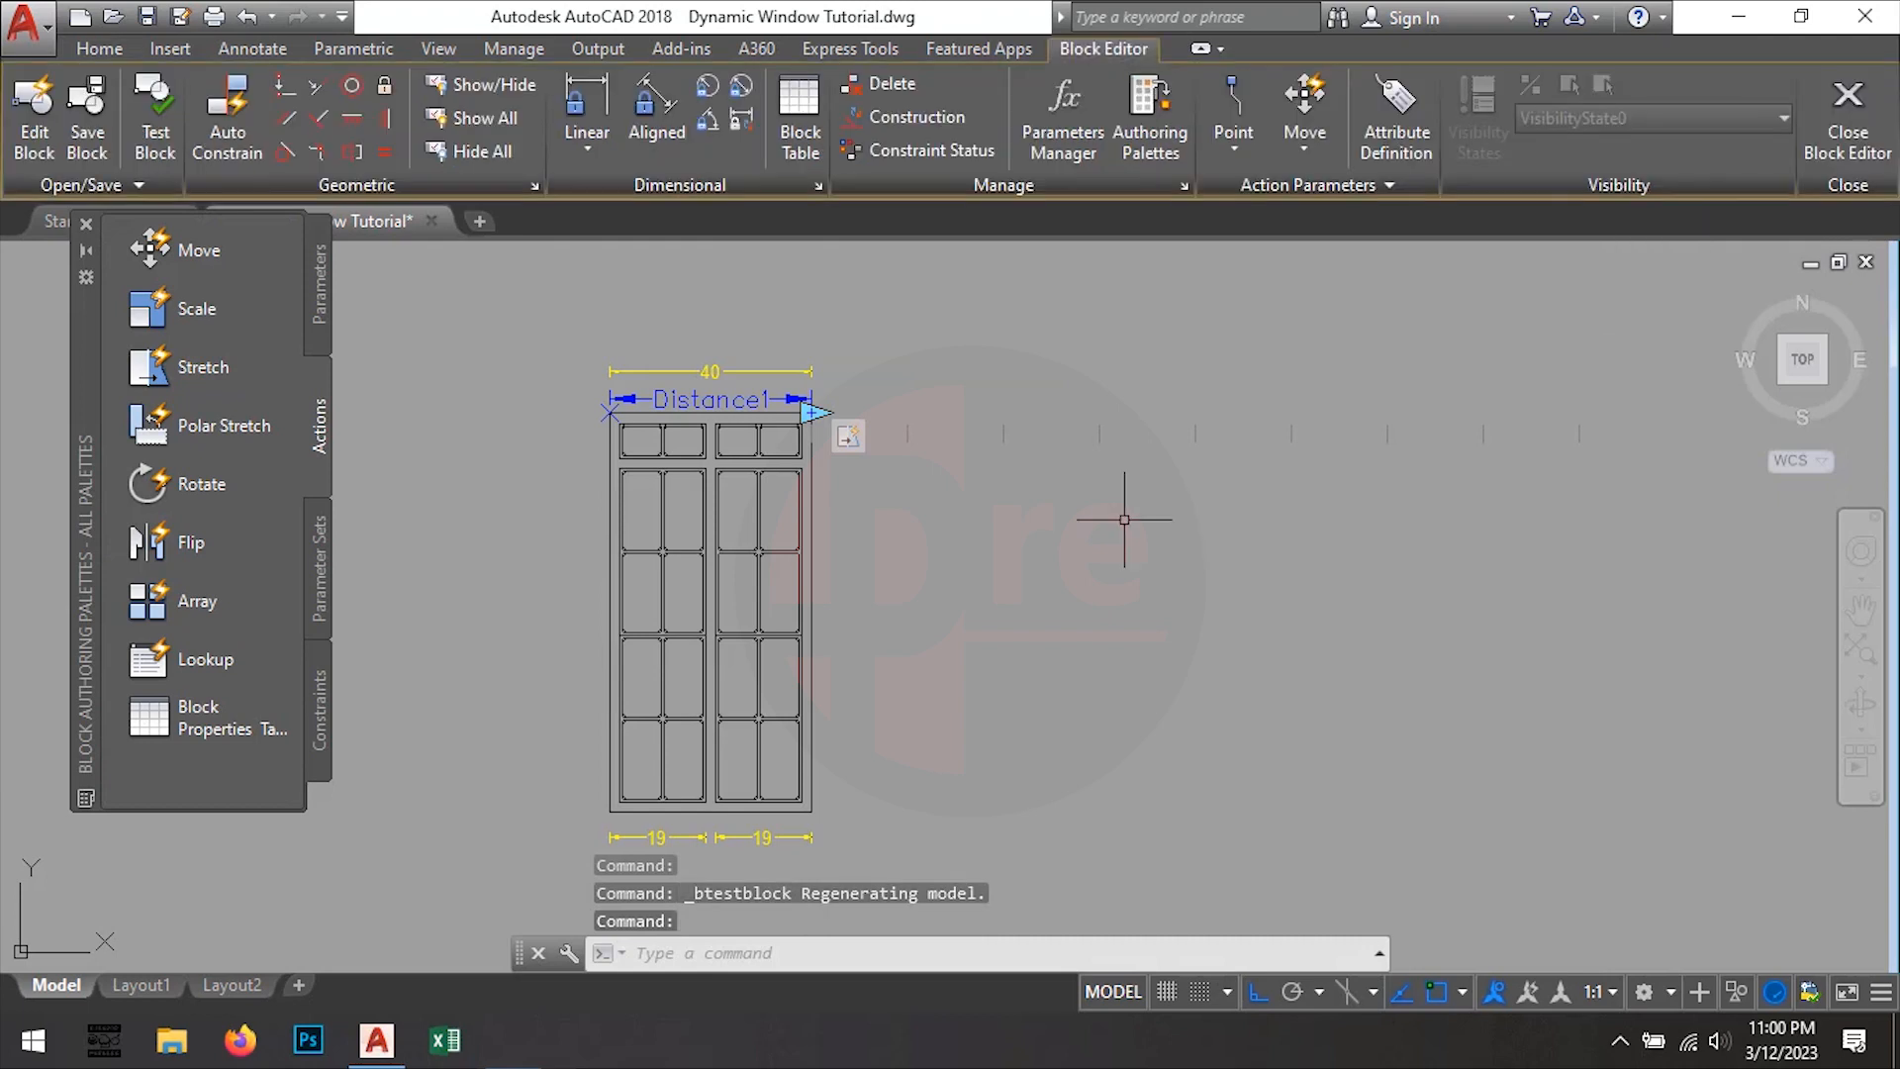
Start an Array action on the linear width parameter above the window
{"action": "scroll", "coordinate": [1125, 517], "scroll_direction": "down", "scroll_amount": 2}
{"action": "scroll", "coordinate": [989, 497], "scroll_direction": "up", "scroll_amount": 2}
{"action": "scroll", "coordinate": [849, 476], "scroll_direction": "up", "scroll_amount": 2}
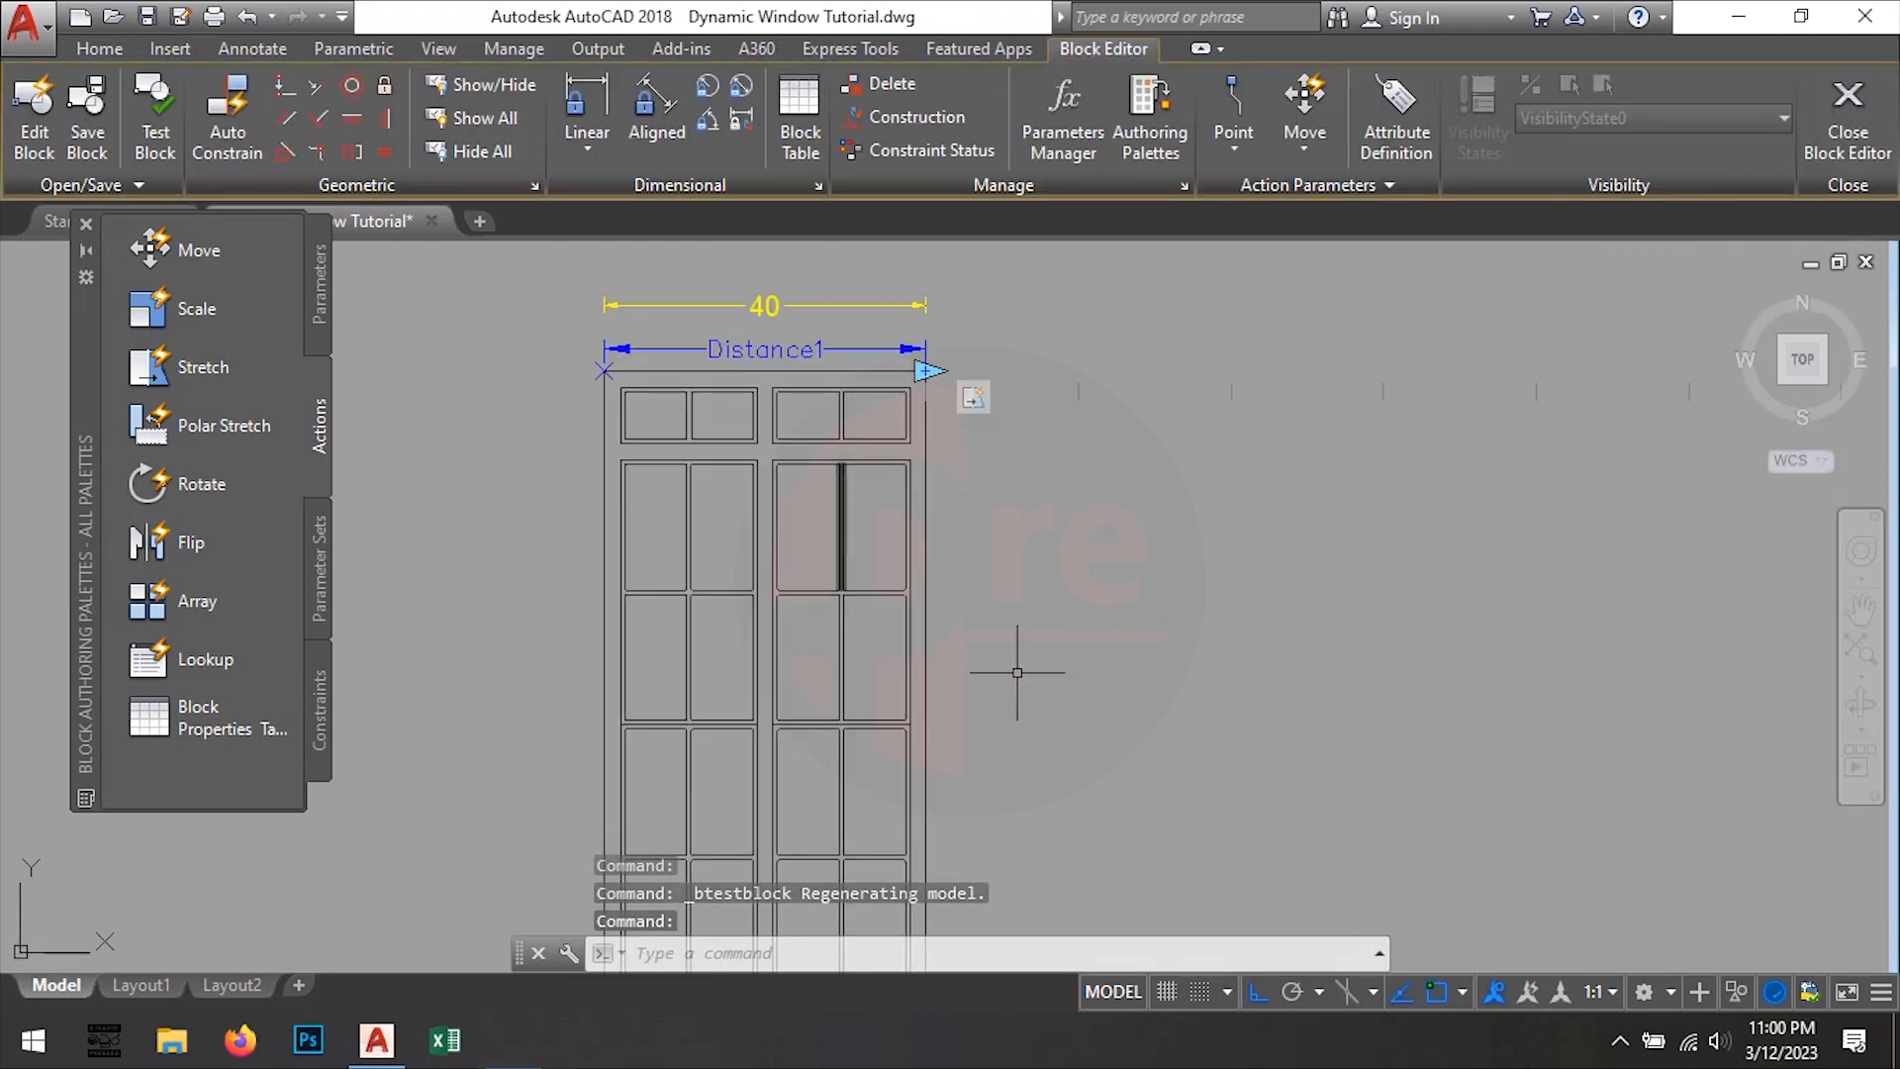
{"action": "scroll", "coordinate": [1029, 613], "scroll_direction": "down", "scroll_amount": 2}
{"action": "key", "text": "Escape"}
{"action": "middle_click_drag", "start_coordinate": [1063, 600], "coordinate": [1006, 571]}
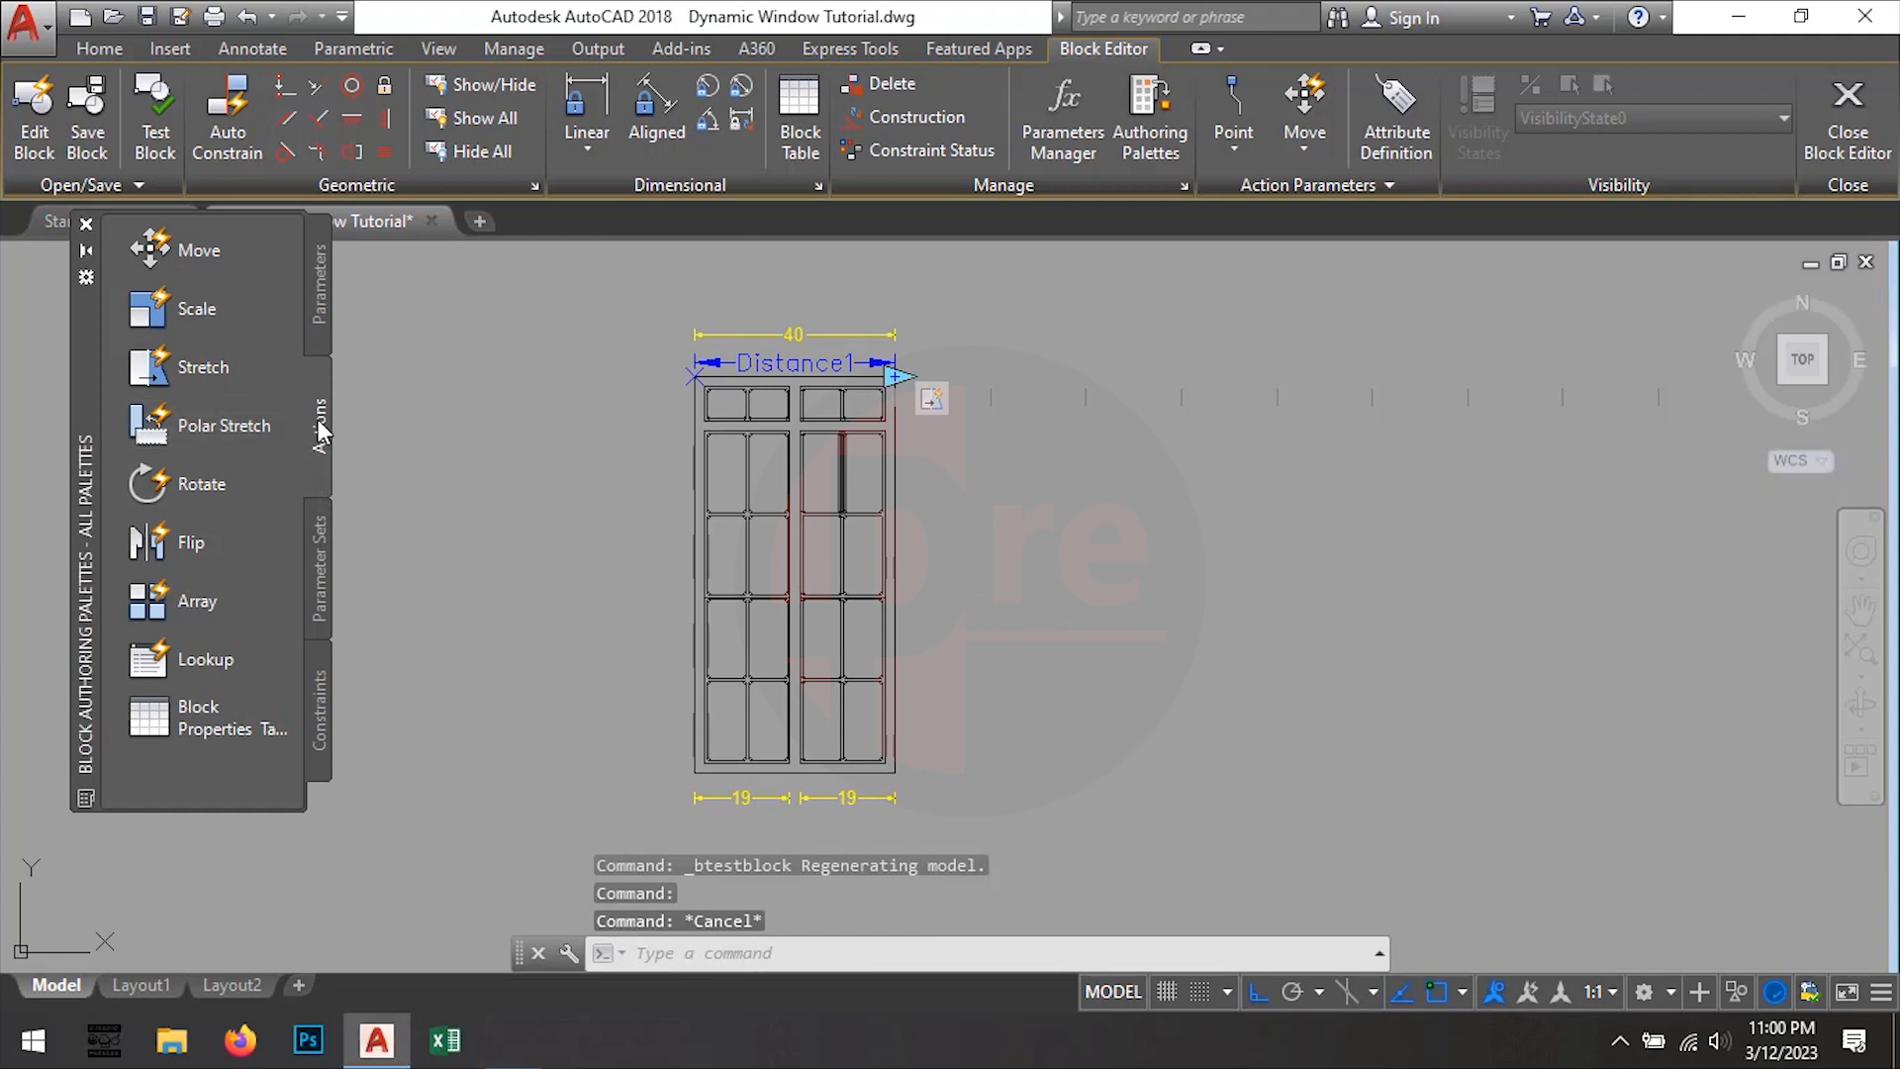
{"action": "left_click", "coordinate": [204, 608]}
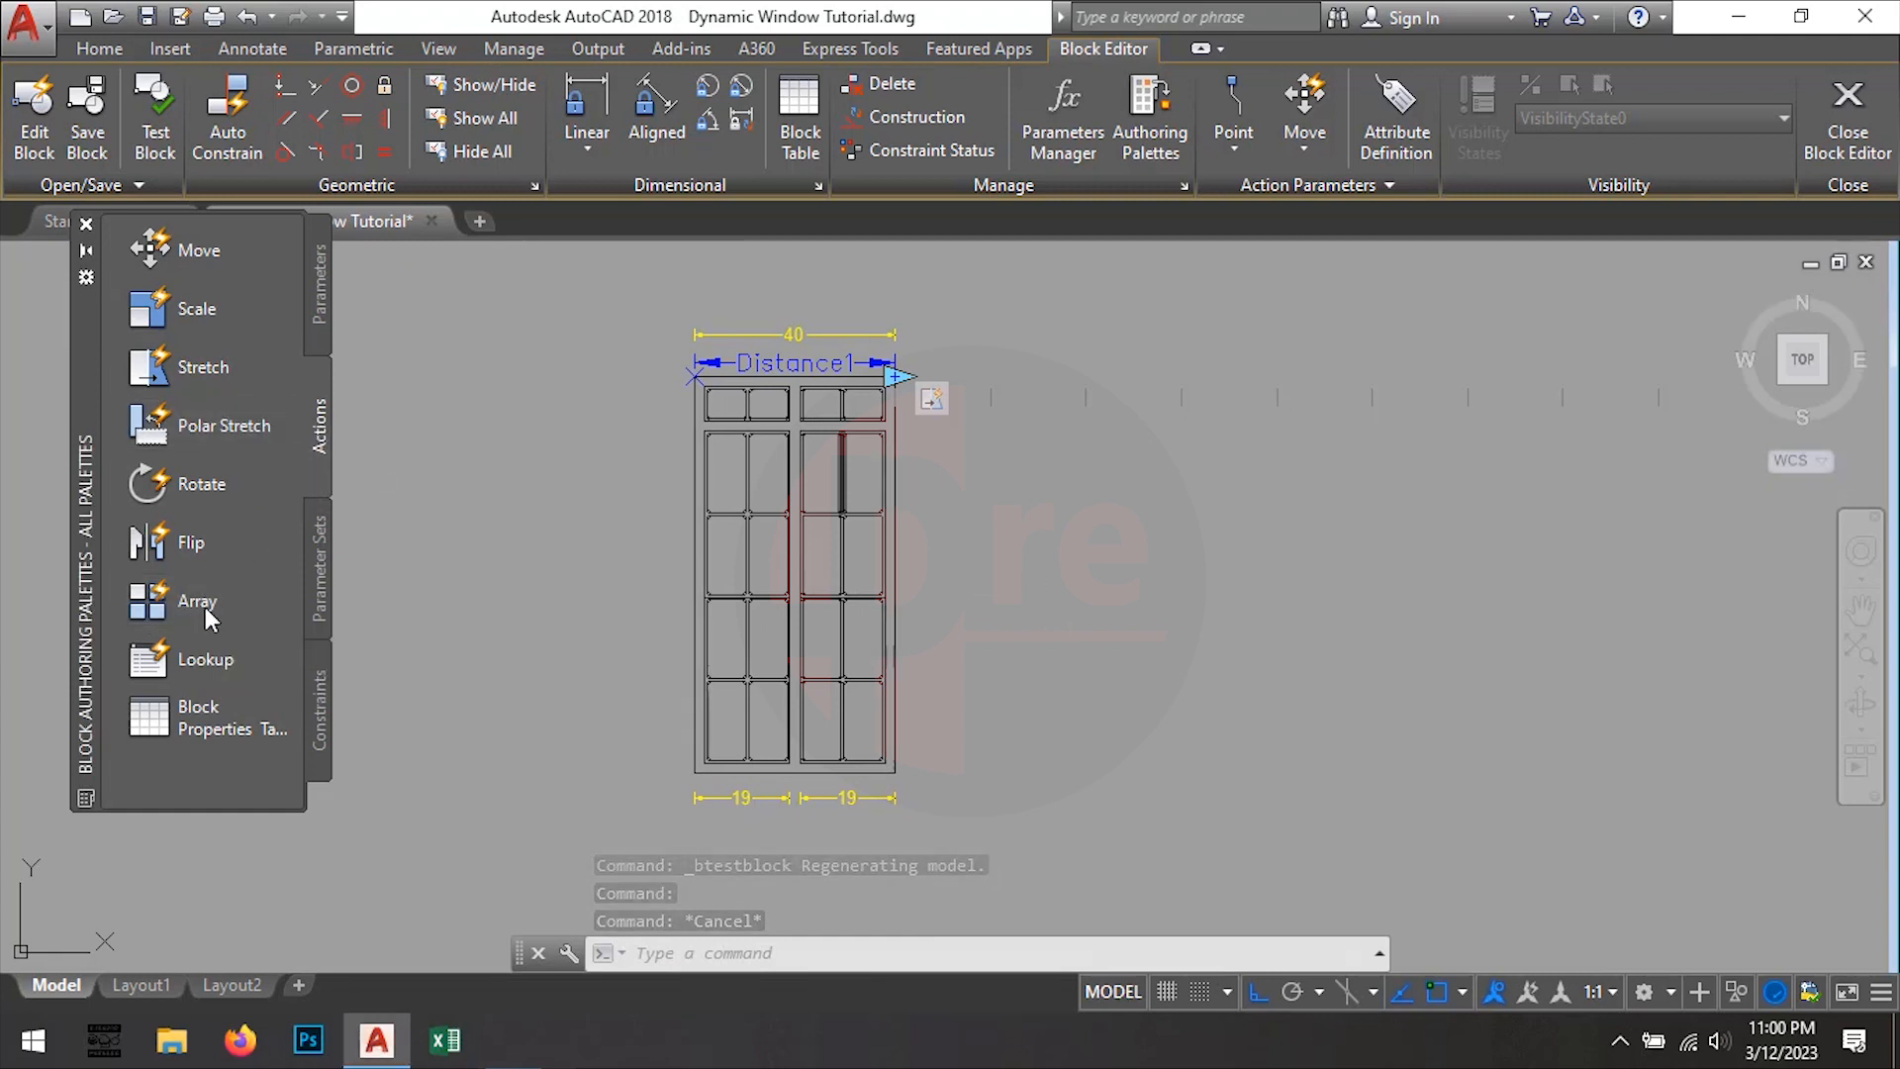
{"action": "scroll", "coordinate": [818, 347], "scroll_direction": "up", "scroll_amount": 2}
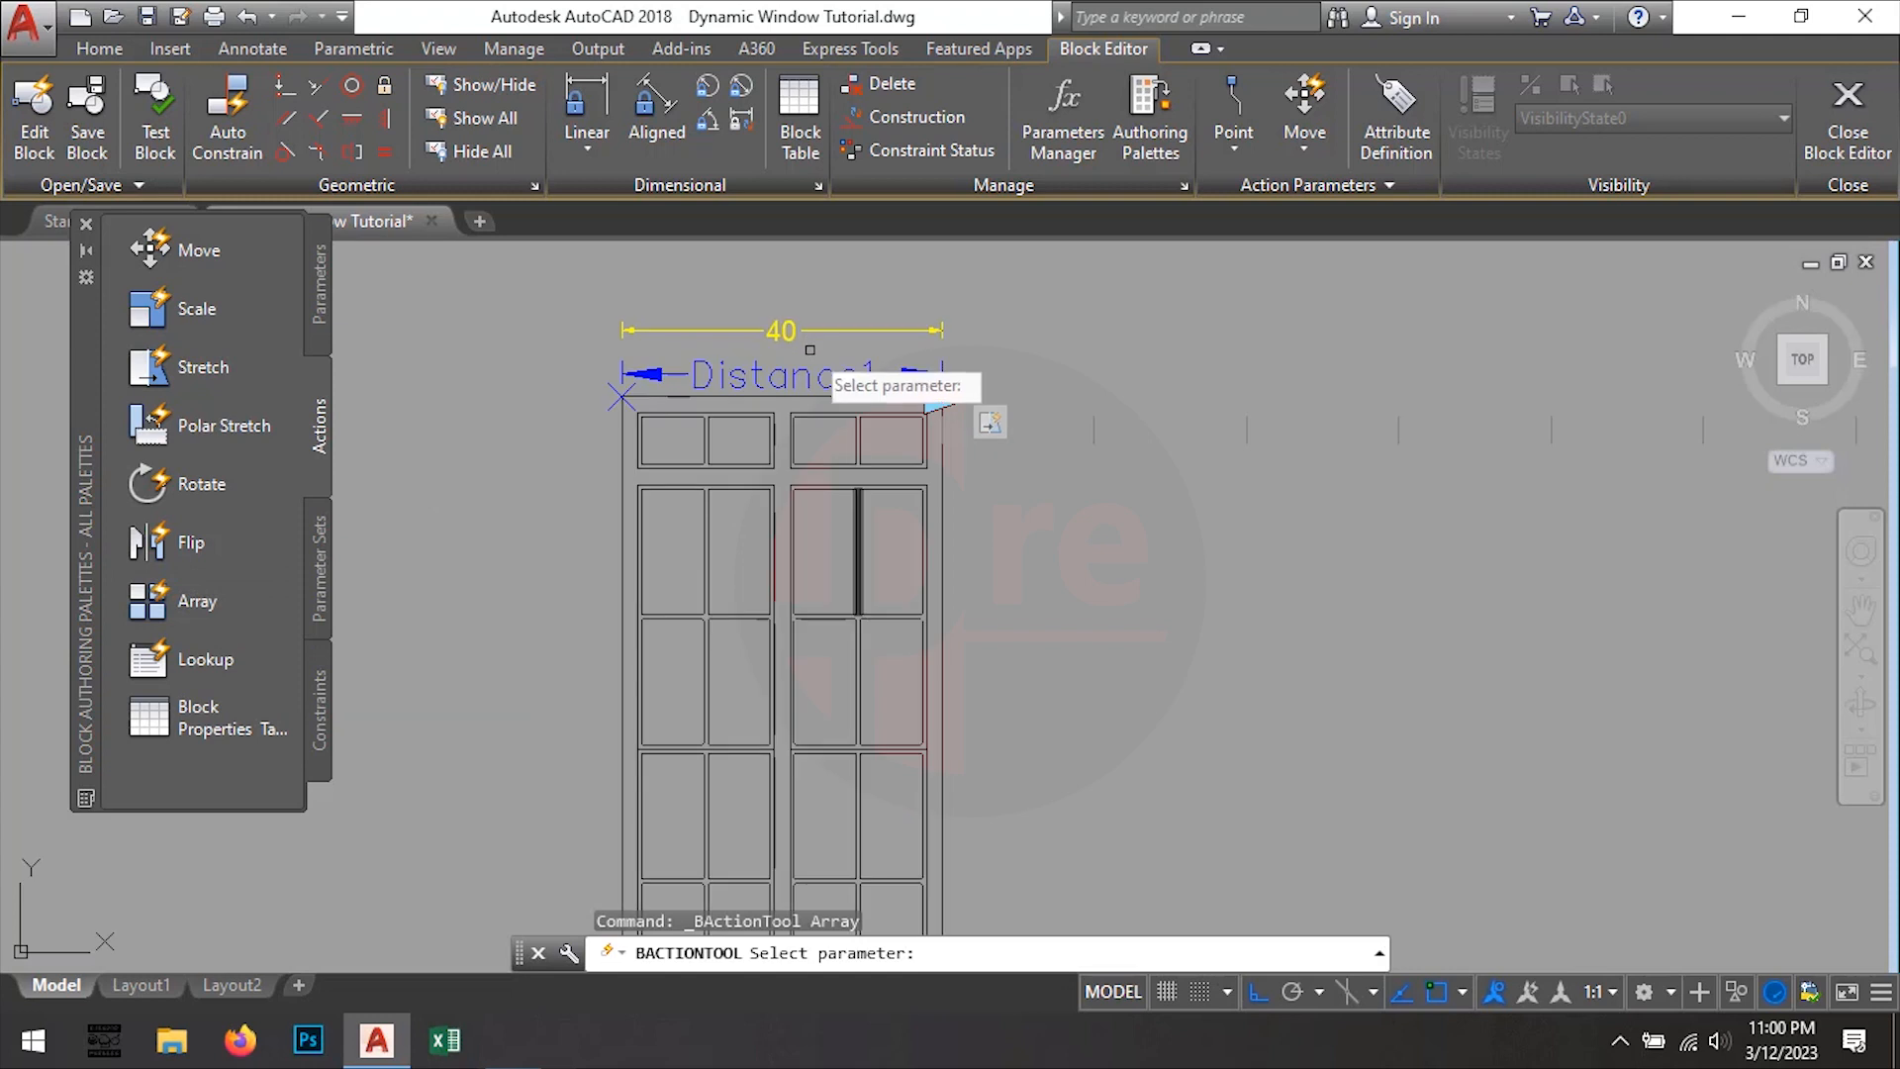
{"action": "left_click", "coordinate": [801, 369]}
{"action": "left_click", "coordinate": [800, 369]}
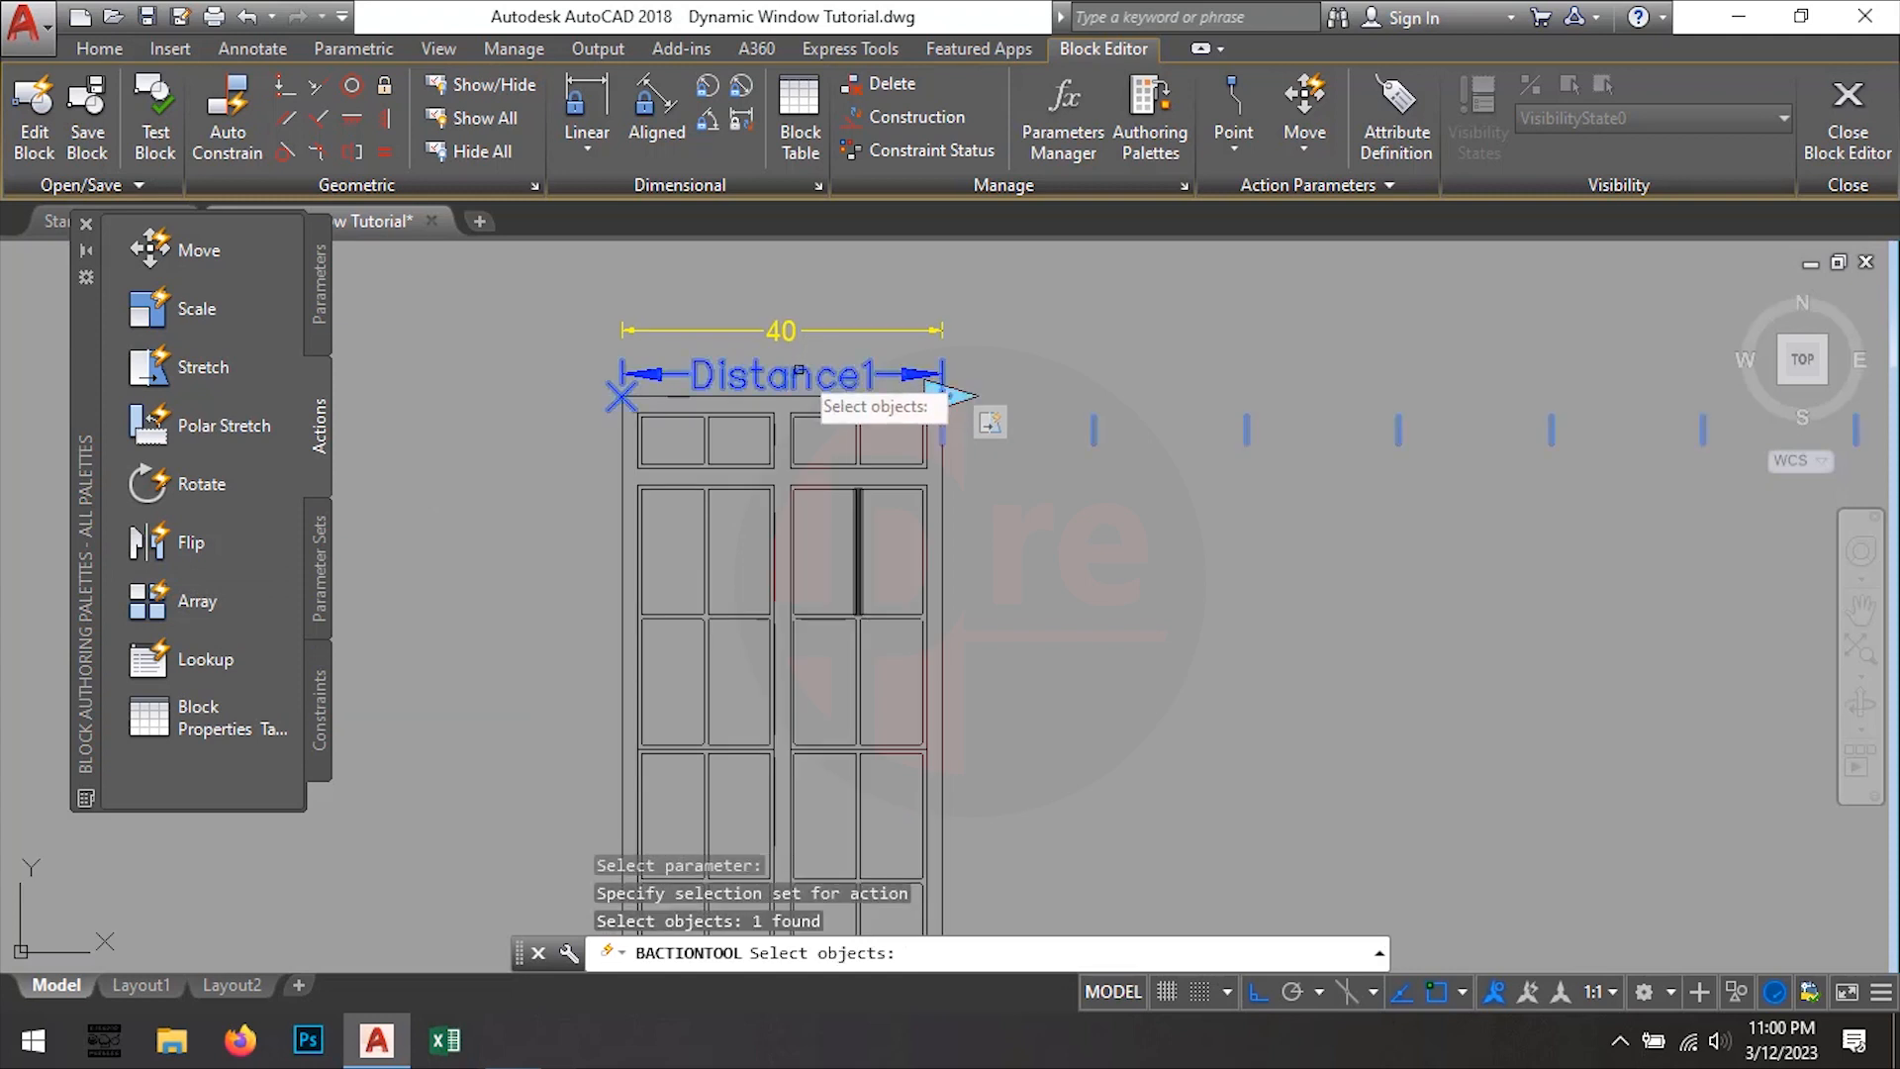
Add the left panel's tall lower section, with all its panes and frame lines, to the array action's selection set
{"action": "scroll", "coordinate": [772, 786], "scroll_direction": "up", "scroll_amount": 4}
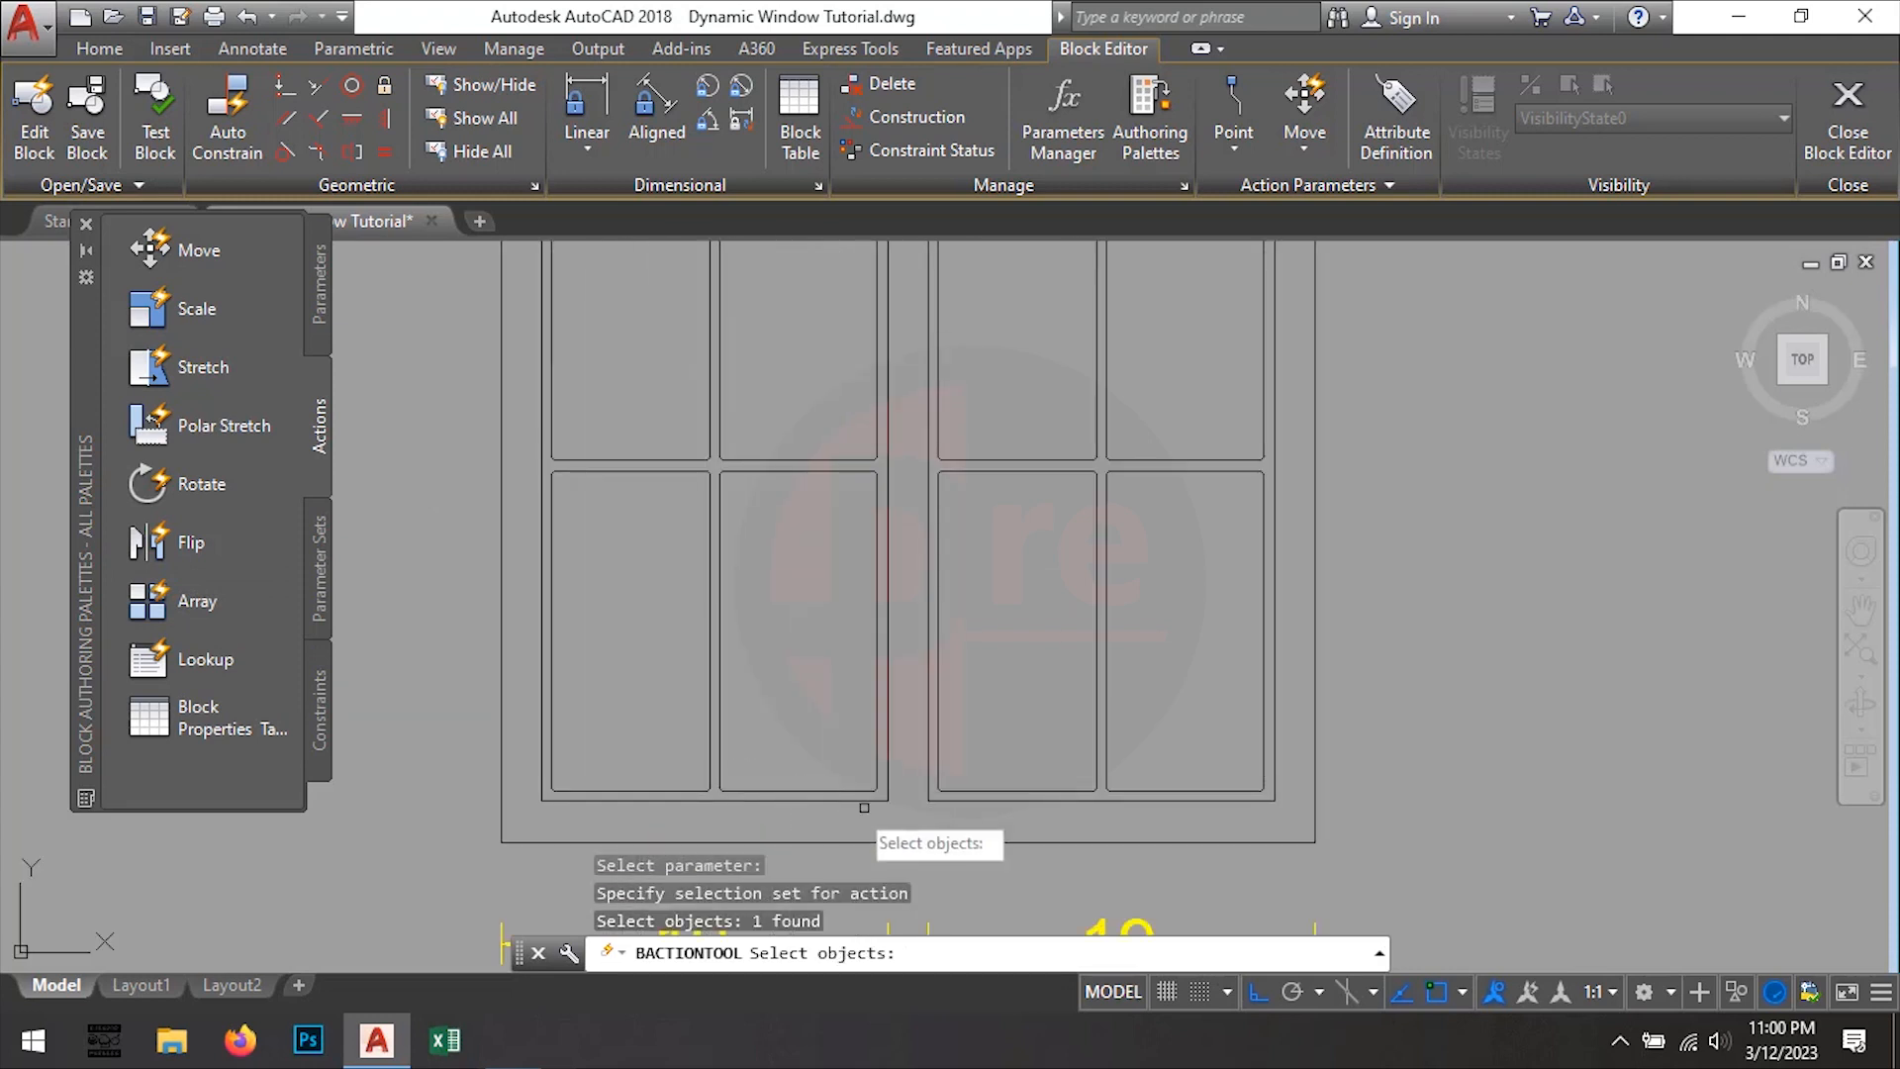
{"action": "left_click", "coordinate": [891, 822]}
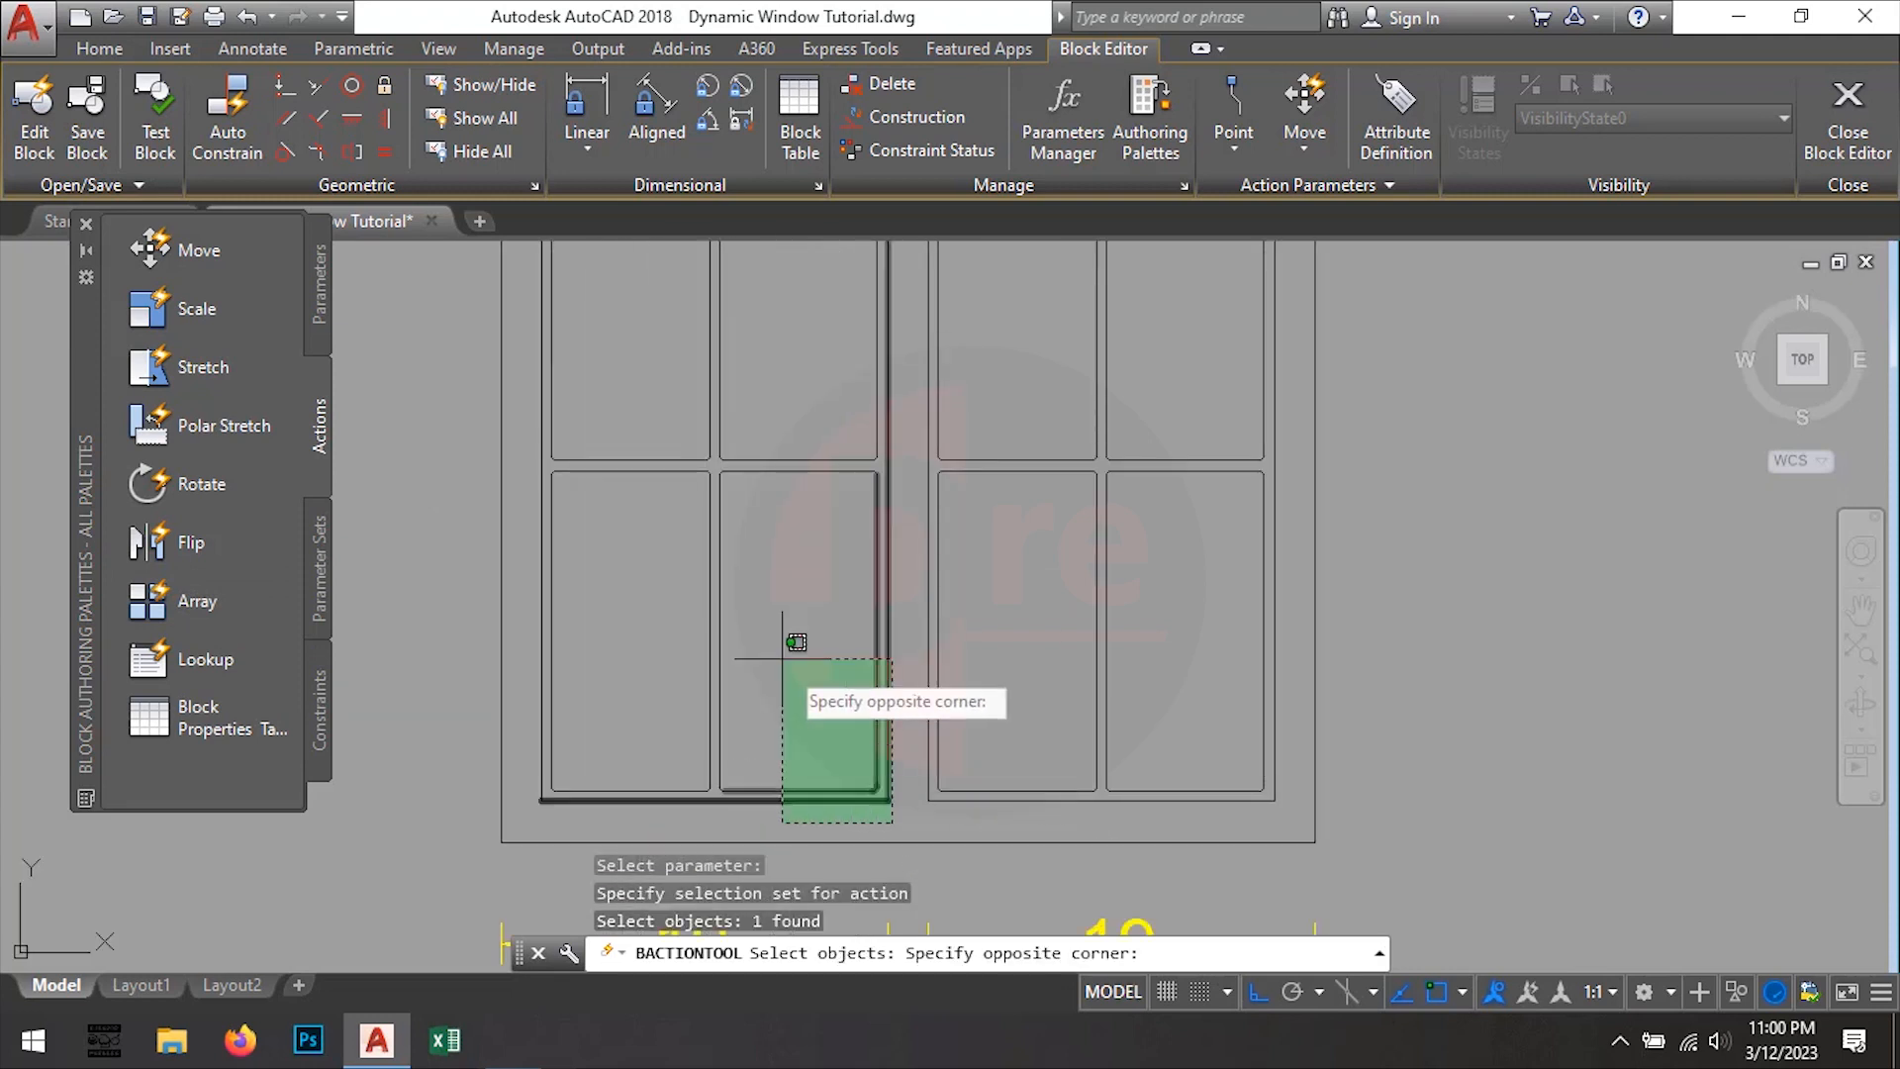
{"action": "left_click", "coordinate": [534, 323]}
{"action": "scroll", "coordinate": [716, 380], "scroll_direction": "down", "scroll_amount": 3}
{"action": "scroll", "coordinate": [818, 657], "scroll_direction": "up", "scroll_amount": 3}
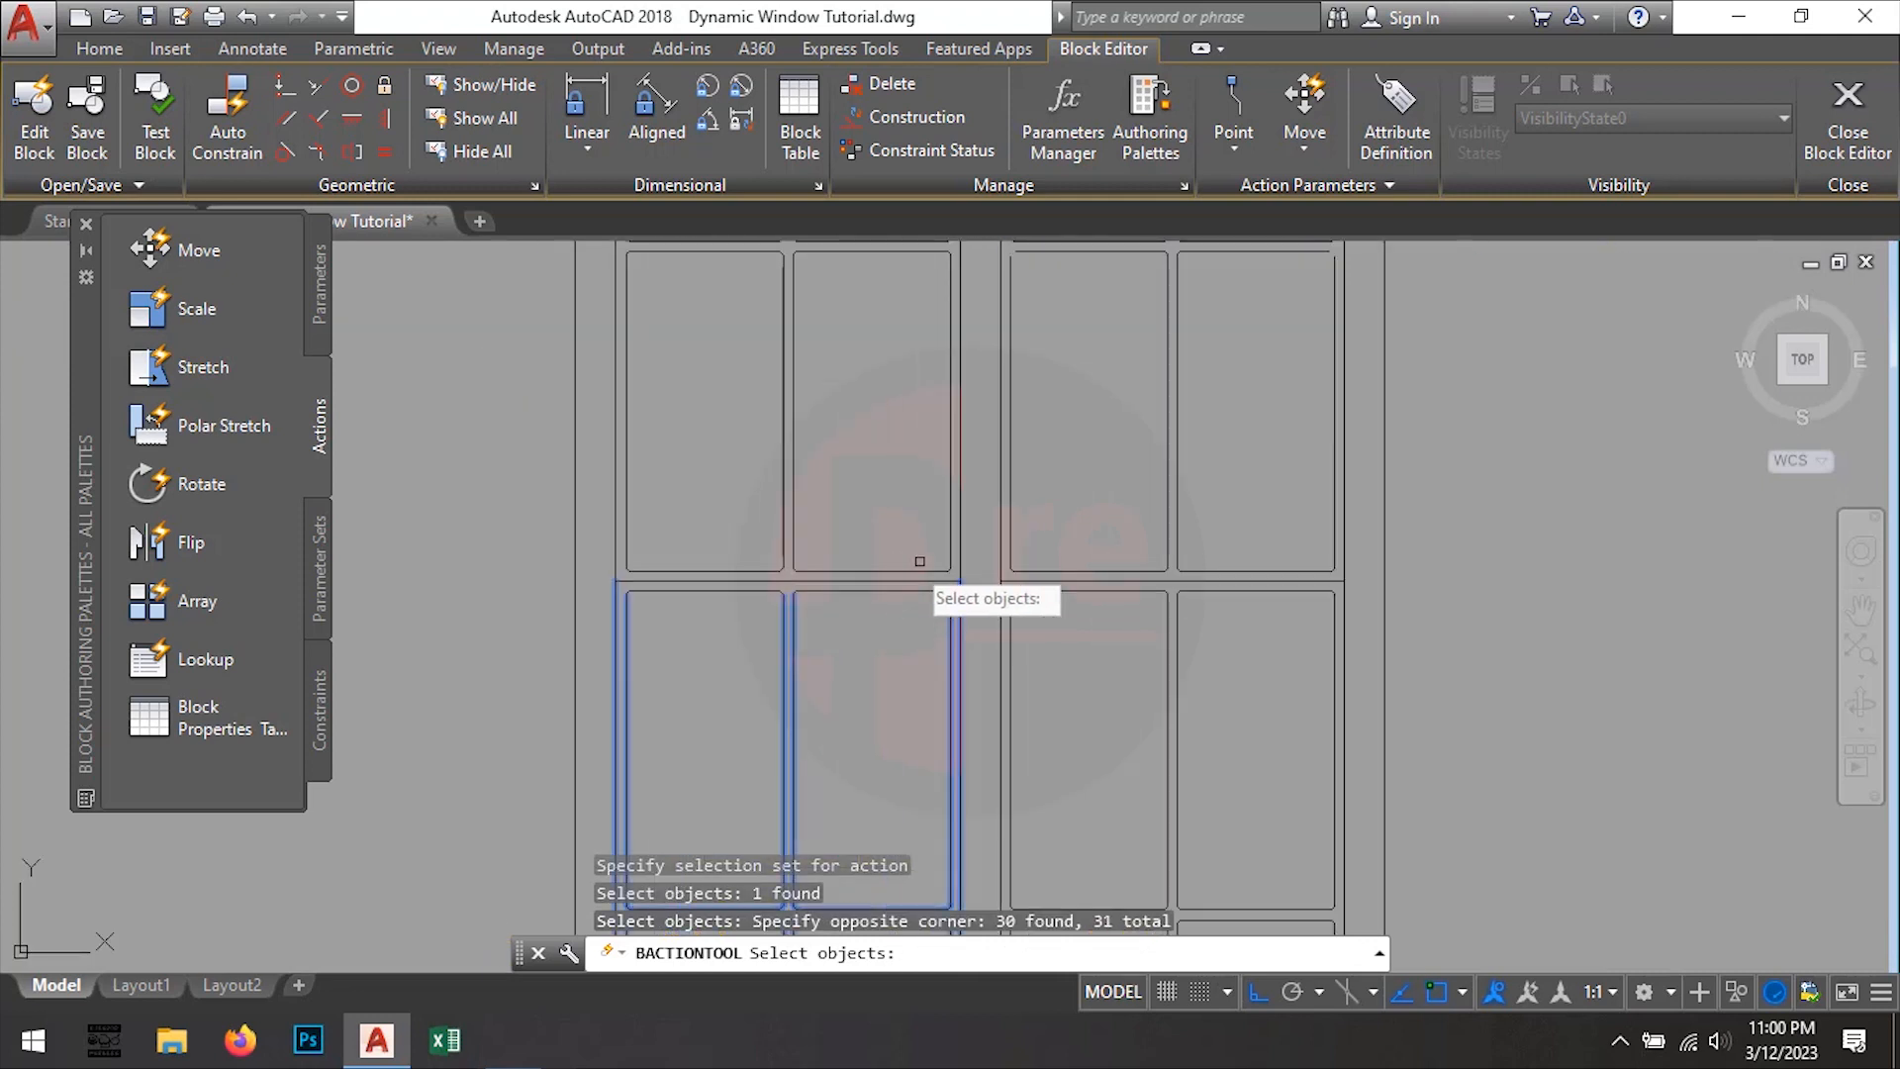
{"action": "left_click", "coordinate": [973, 626]}
{"action": "left_click", "coordinate": [603, 369]}
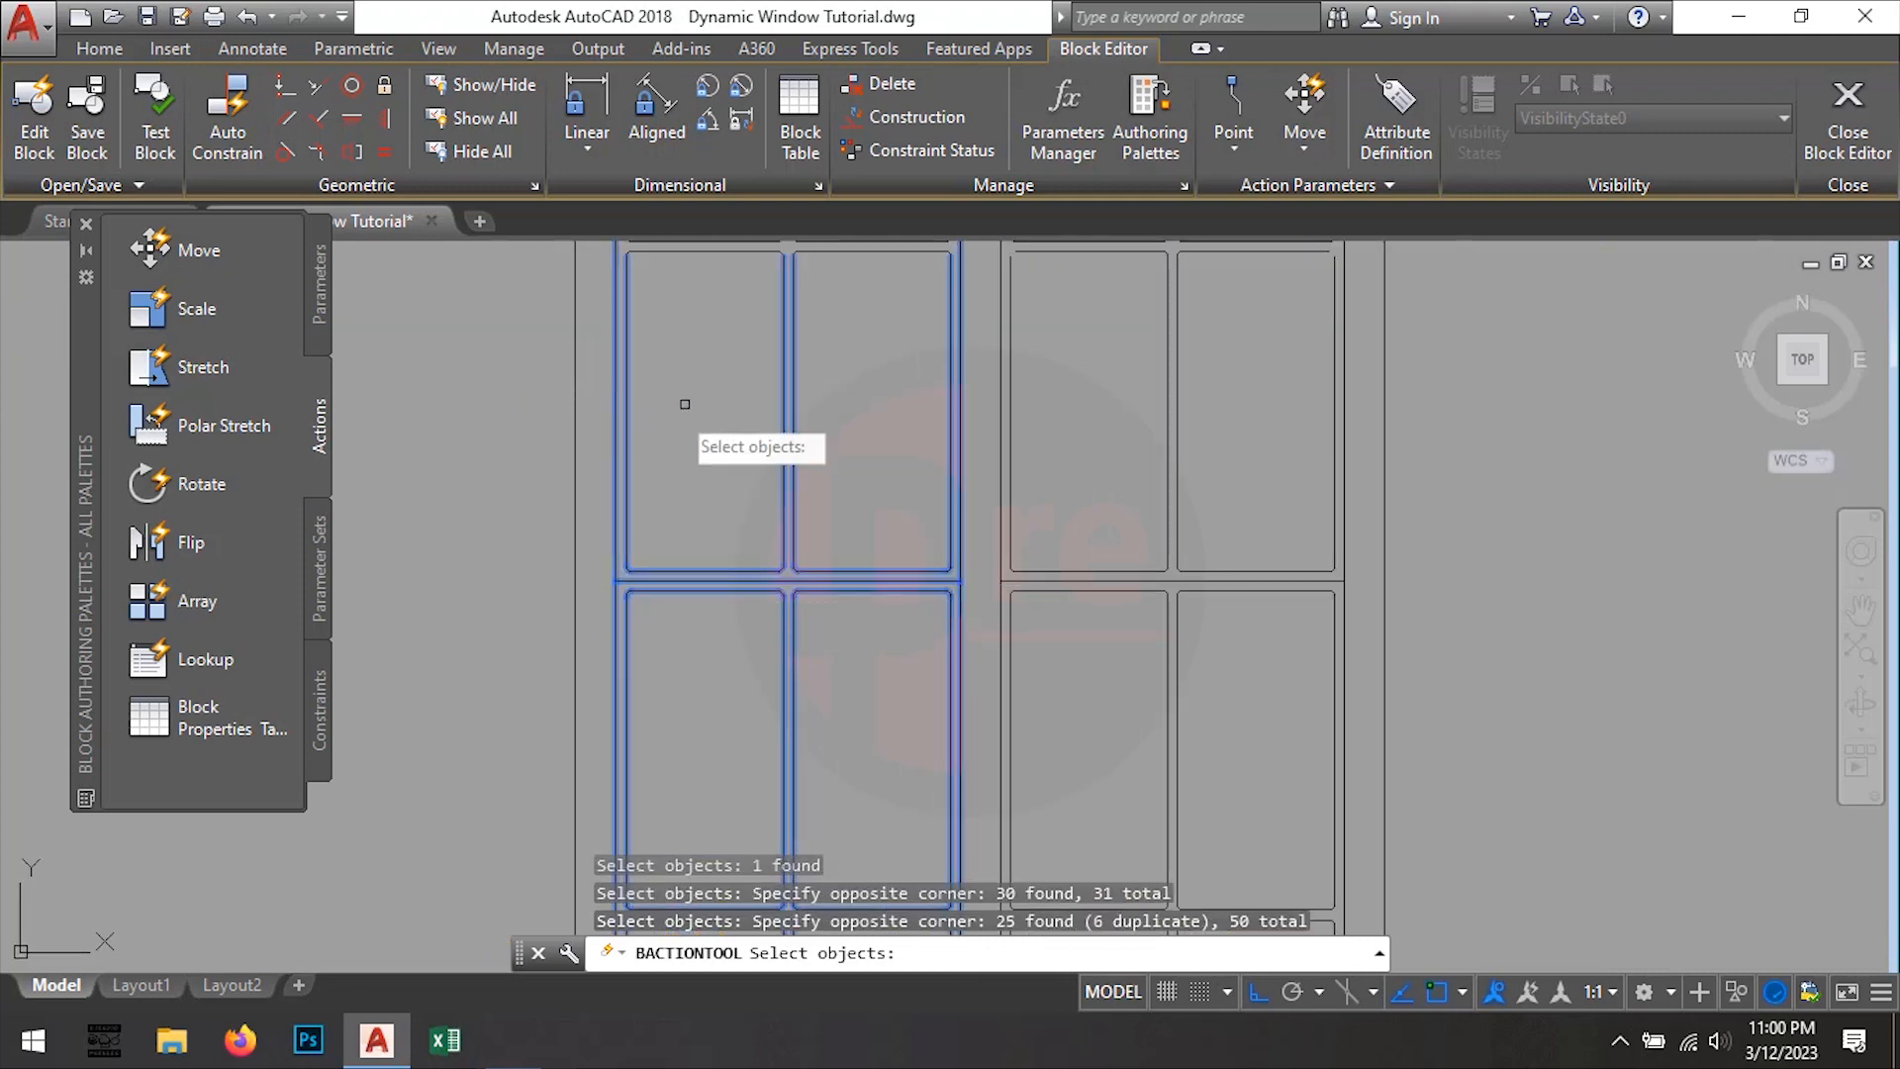
{"action": "middle_click_drag", "start_coordinate": [698, 736], "coordinate": [745, 840]}
{"action": "left_click", "coordinate": [1025, 700]}
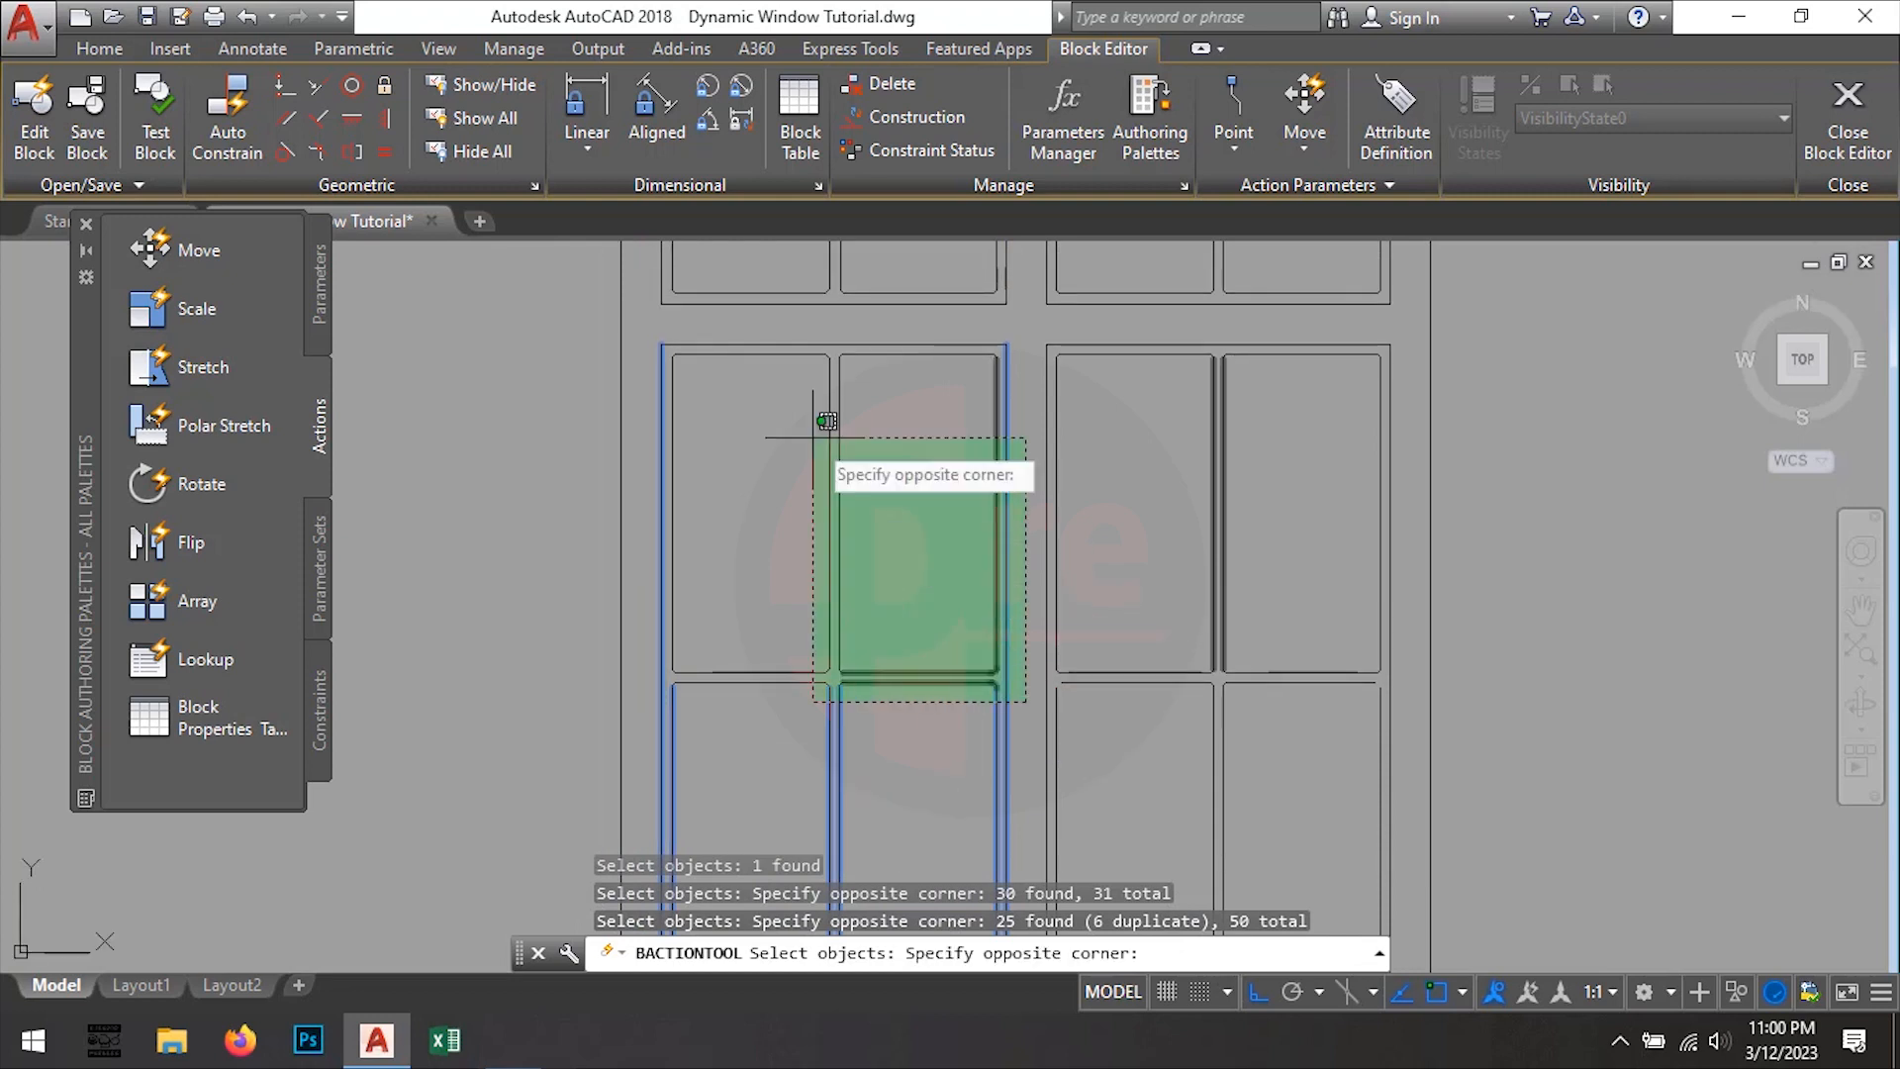
{"action": "left_click", "coordinate": [654, 335]}
Add the small top panes and frame of the left panel to the array action's selection set
{"action": "middle_click_drag", "start_coordinate": [774, 362], "coordinate": [763, 716]}
{"action": "scroll", "coordinate": [875, 634], "scroll_direction": "up", "scroll_amount": 2}
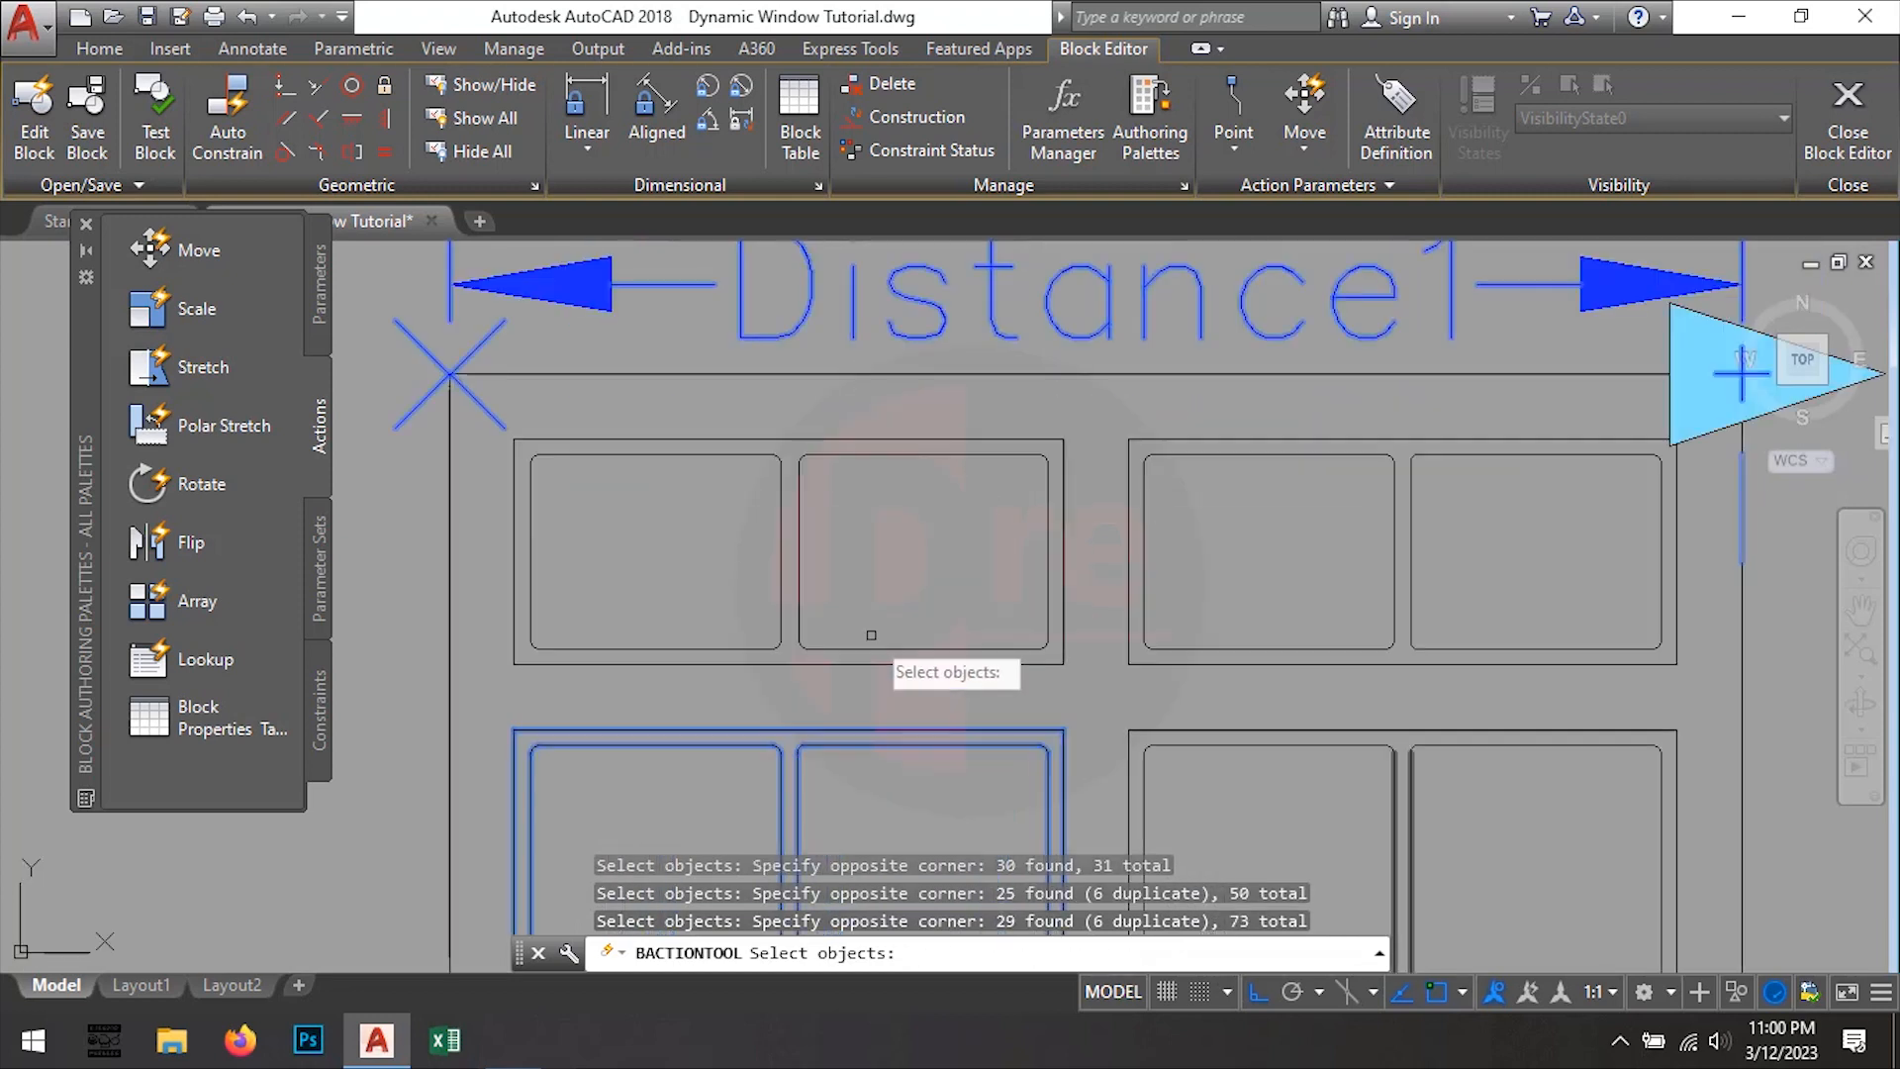
{"action": "left_click", "coordinate": [1069, 673]}
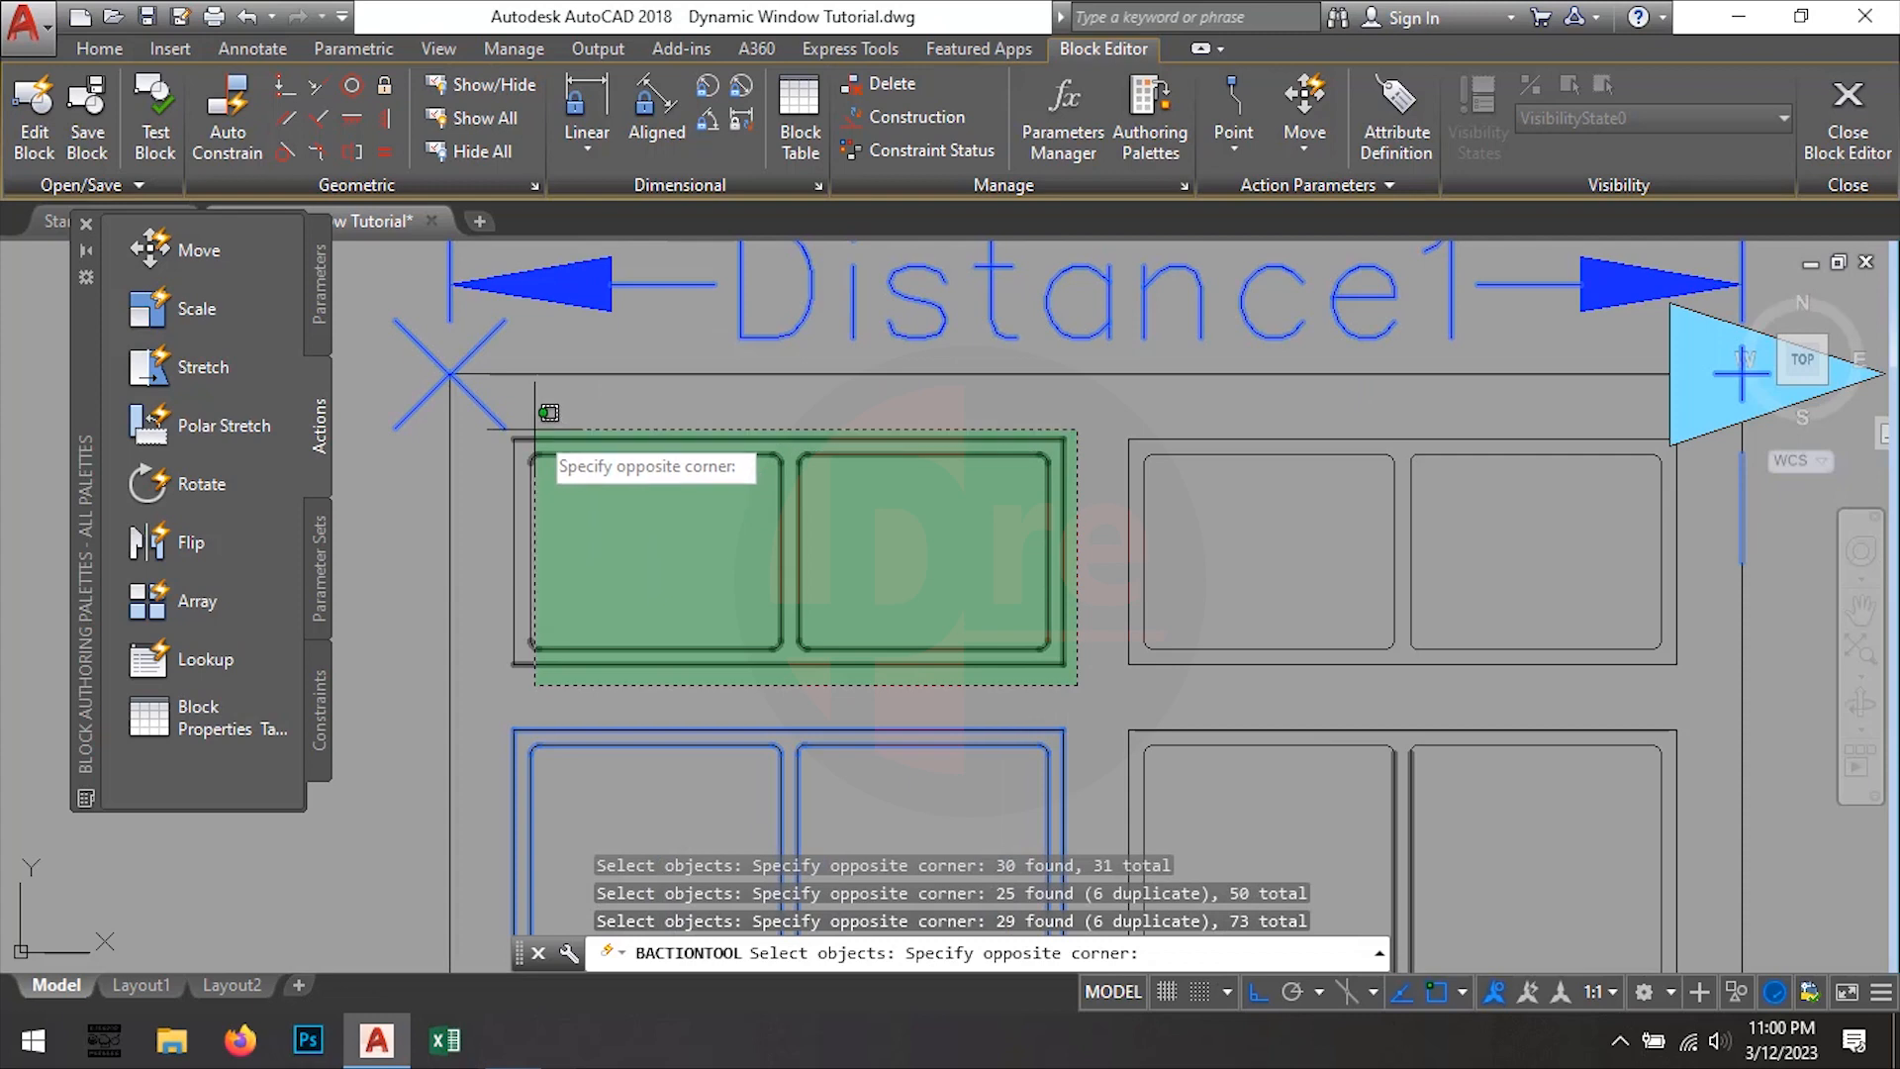
{"action": "left_click", "coordinate": [530, 417]}
{"action": "scroll", "coordinate": [525, 440], "scroll_direction": "down", "scroll_amount": 1}
{"action": "left_click", "coordinate": [546, 510]}
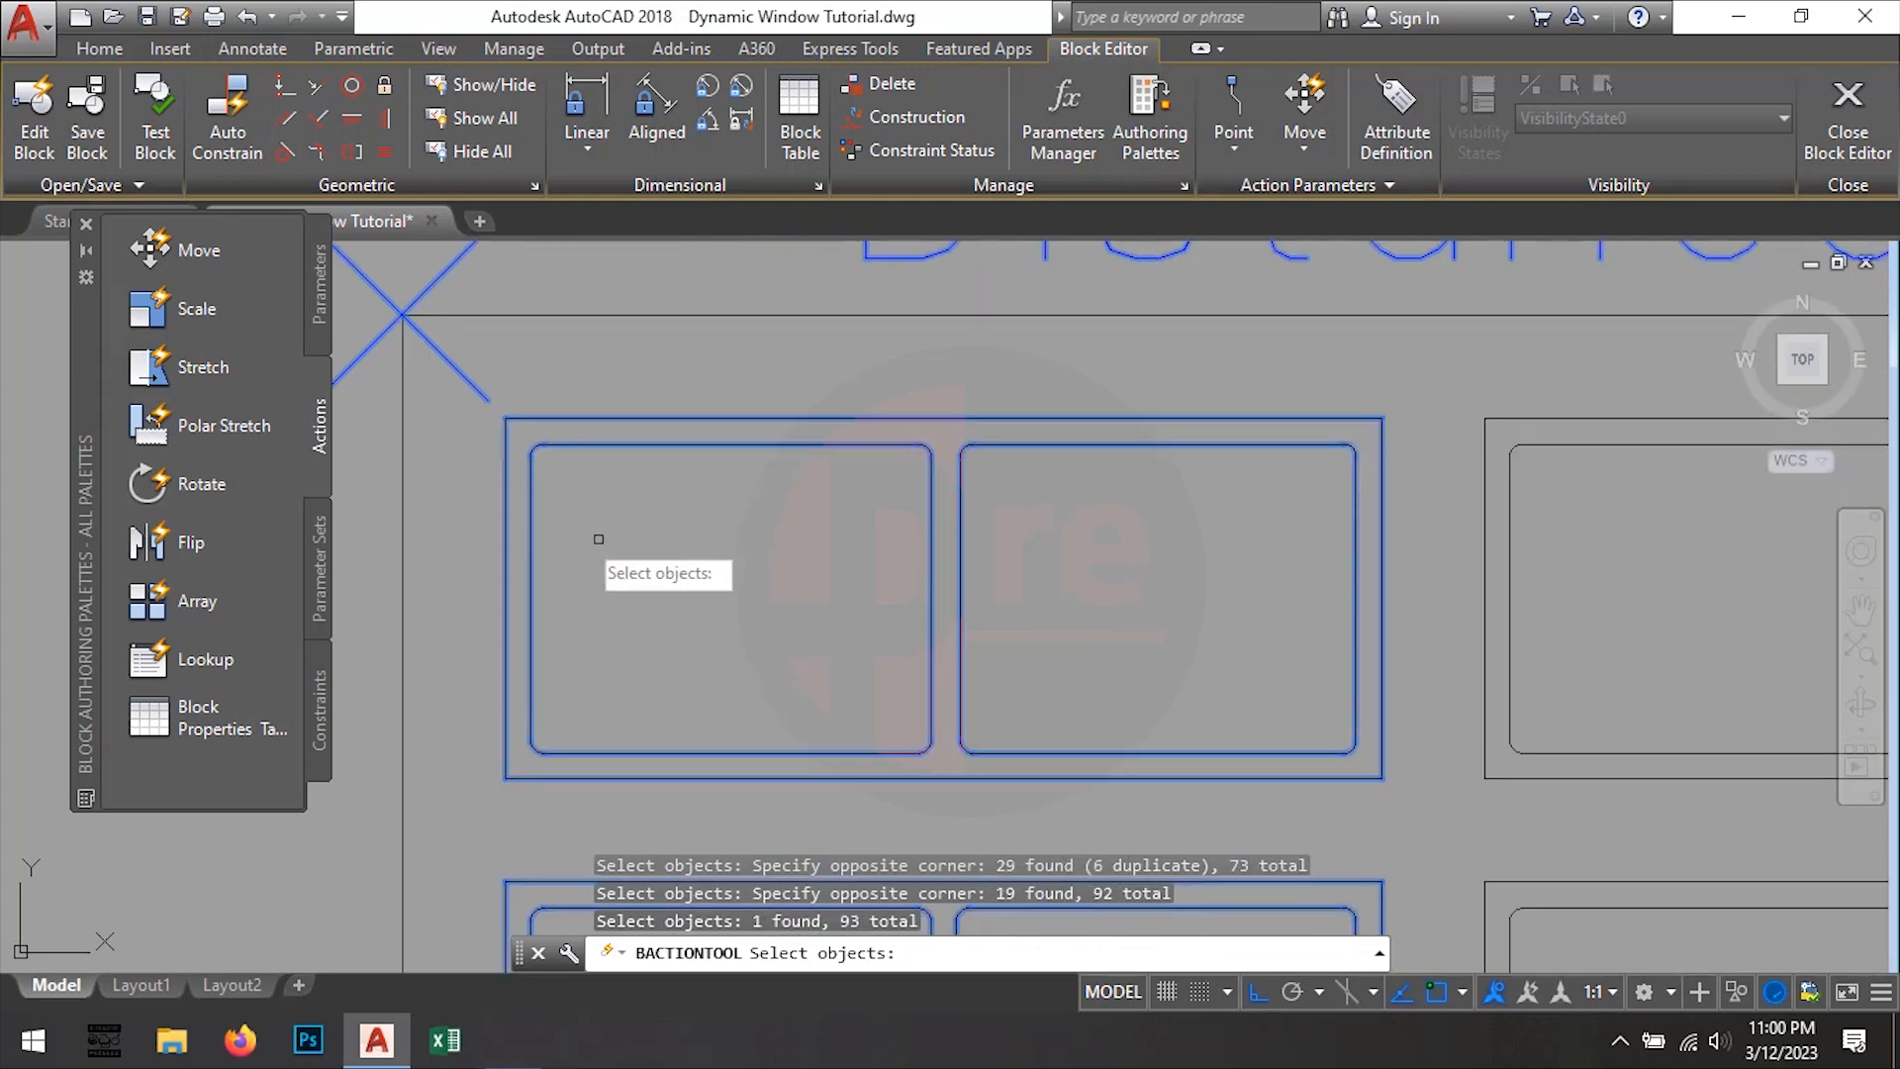
Check and accept the left panel's selection set and set the array's distance between columns to 19
{"action": "scroll", "coordinate": [692, 490], "scroll_direction": "down", "scroll_amount": 3}
{"action": "middle_click_drag", "start_coordinate": [762, 710], "coordinate": [790, 432]}
{"action": "middle_click_drag", "start_coordinate": [789, 646], "coordinate": [786, 386]}
{"action": "middle_click_drag", "start_coordinate": [788, 688], "coordinate": [742, 382]}
{"action": "scroll", "coordinate": [798, 758], "scroll_direction": "down", "scroll_amount": 2}
{"action": "middle_click_drag", "start_coordinate": [1134, 481], "coordinate": [1049, 691]}
{"action": "scroll", "coordinate": [958, 551], "scroll_direction": "down", "scroll_amount": 2}
{"action": "middle_click_drag", "start_coordinate": [1041, 536], "coordinate": [983, 534]}
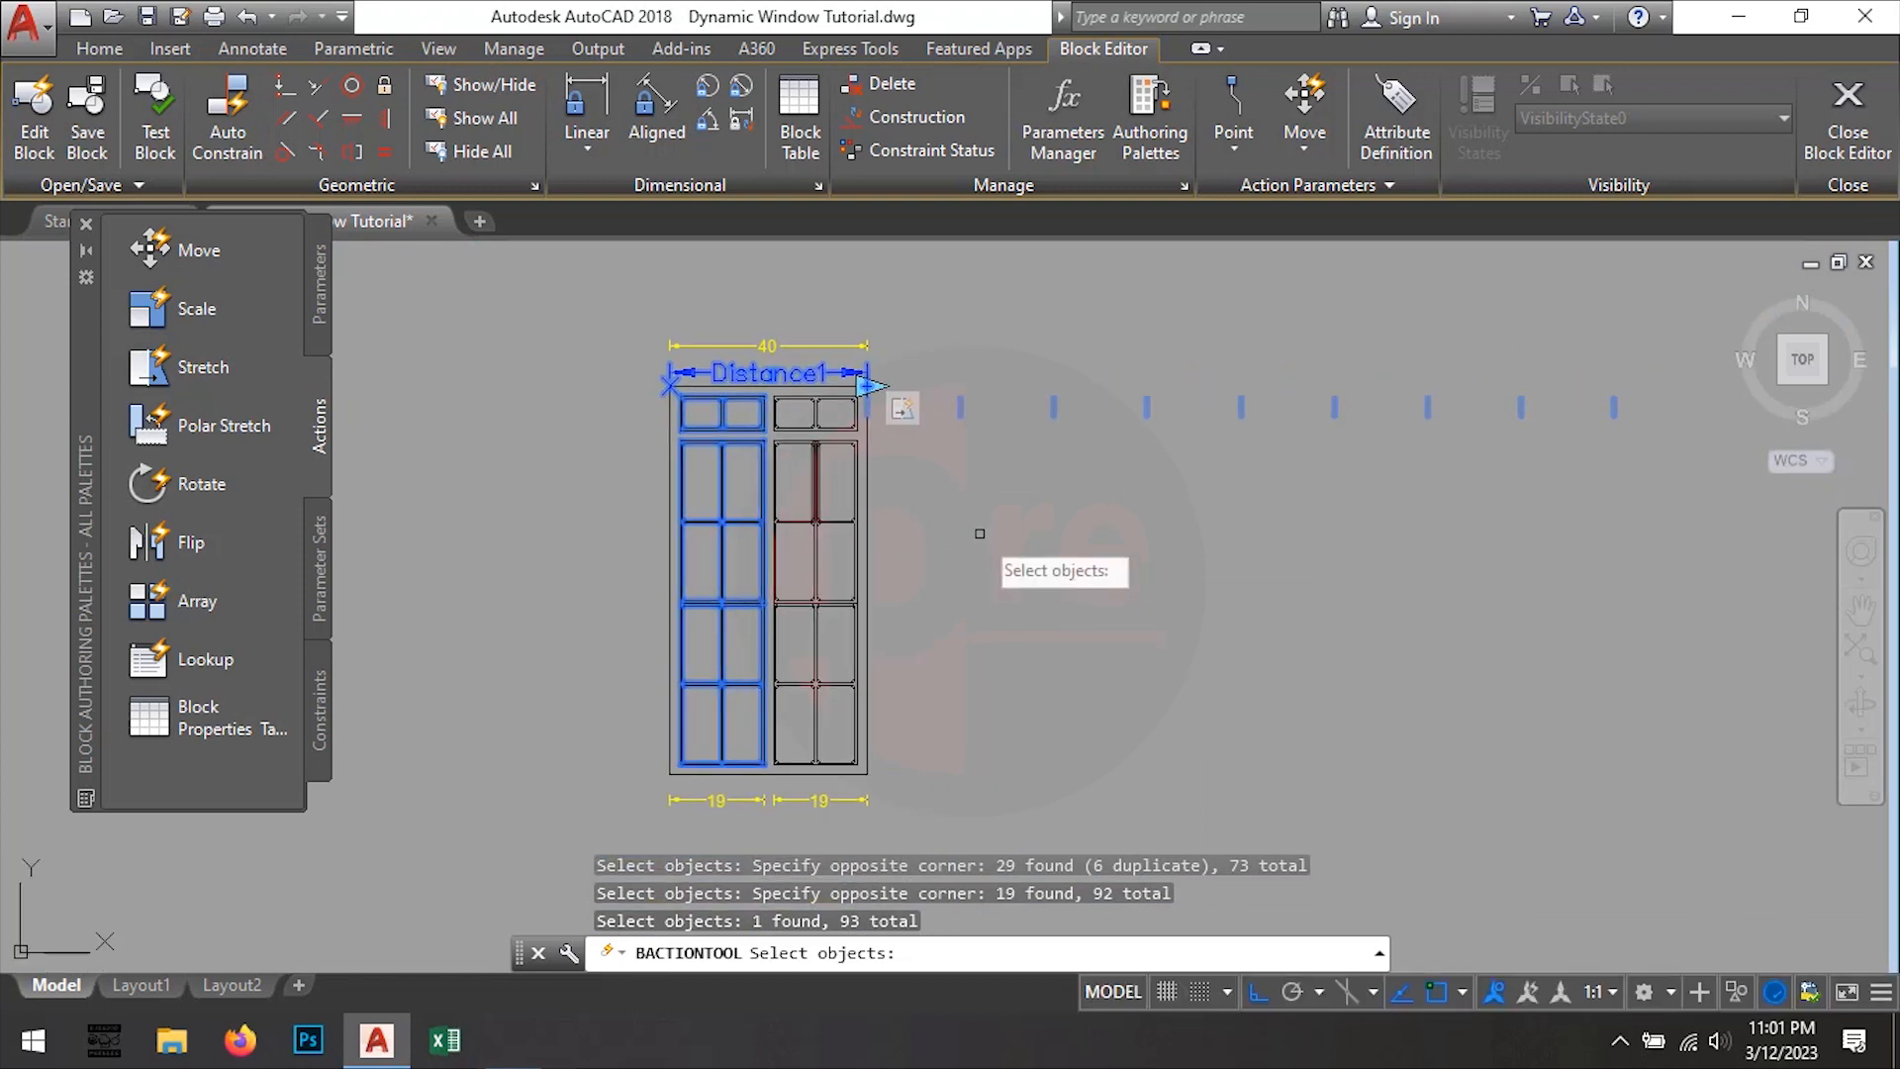
{"action": "key", "text": "Return"}
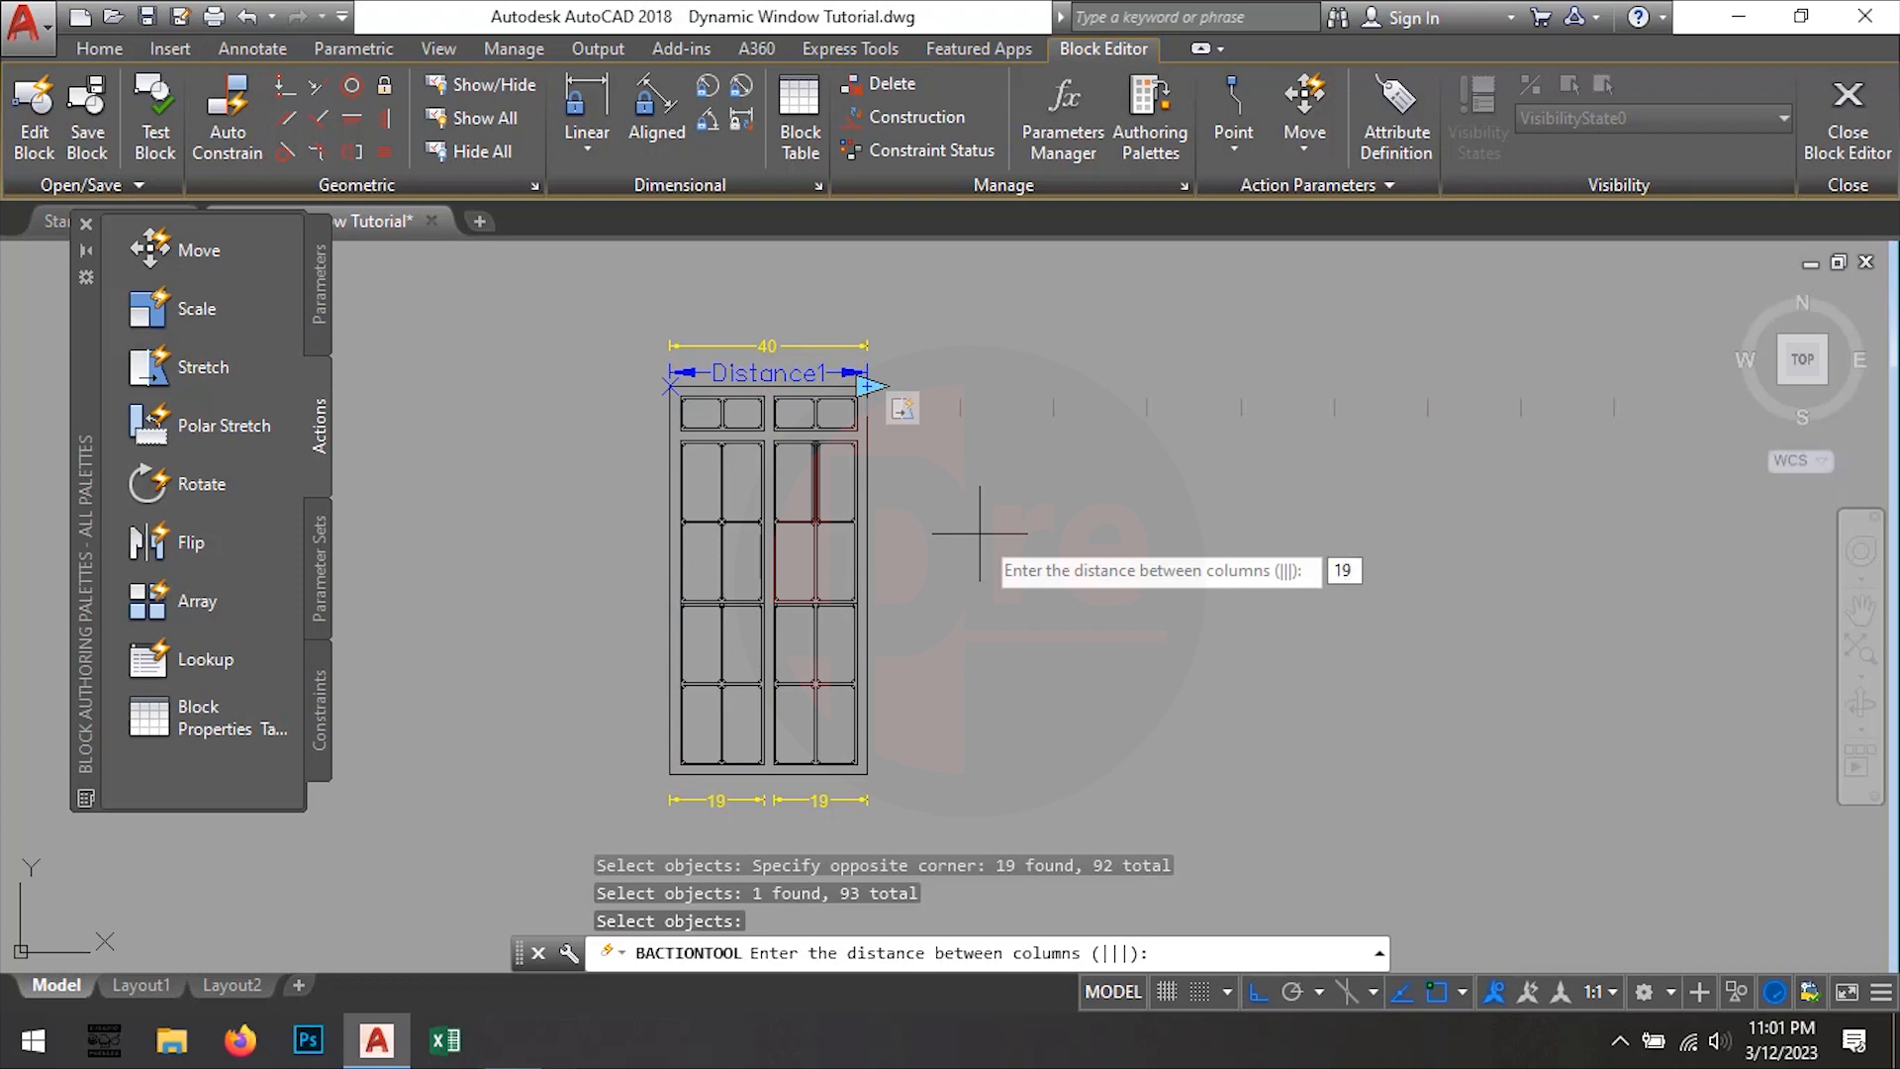
{"action": "key", "text": "Return"}
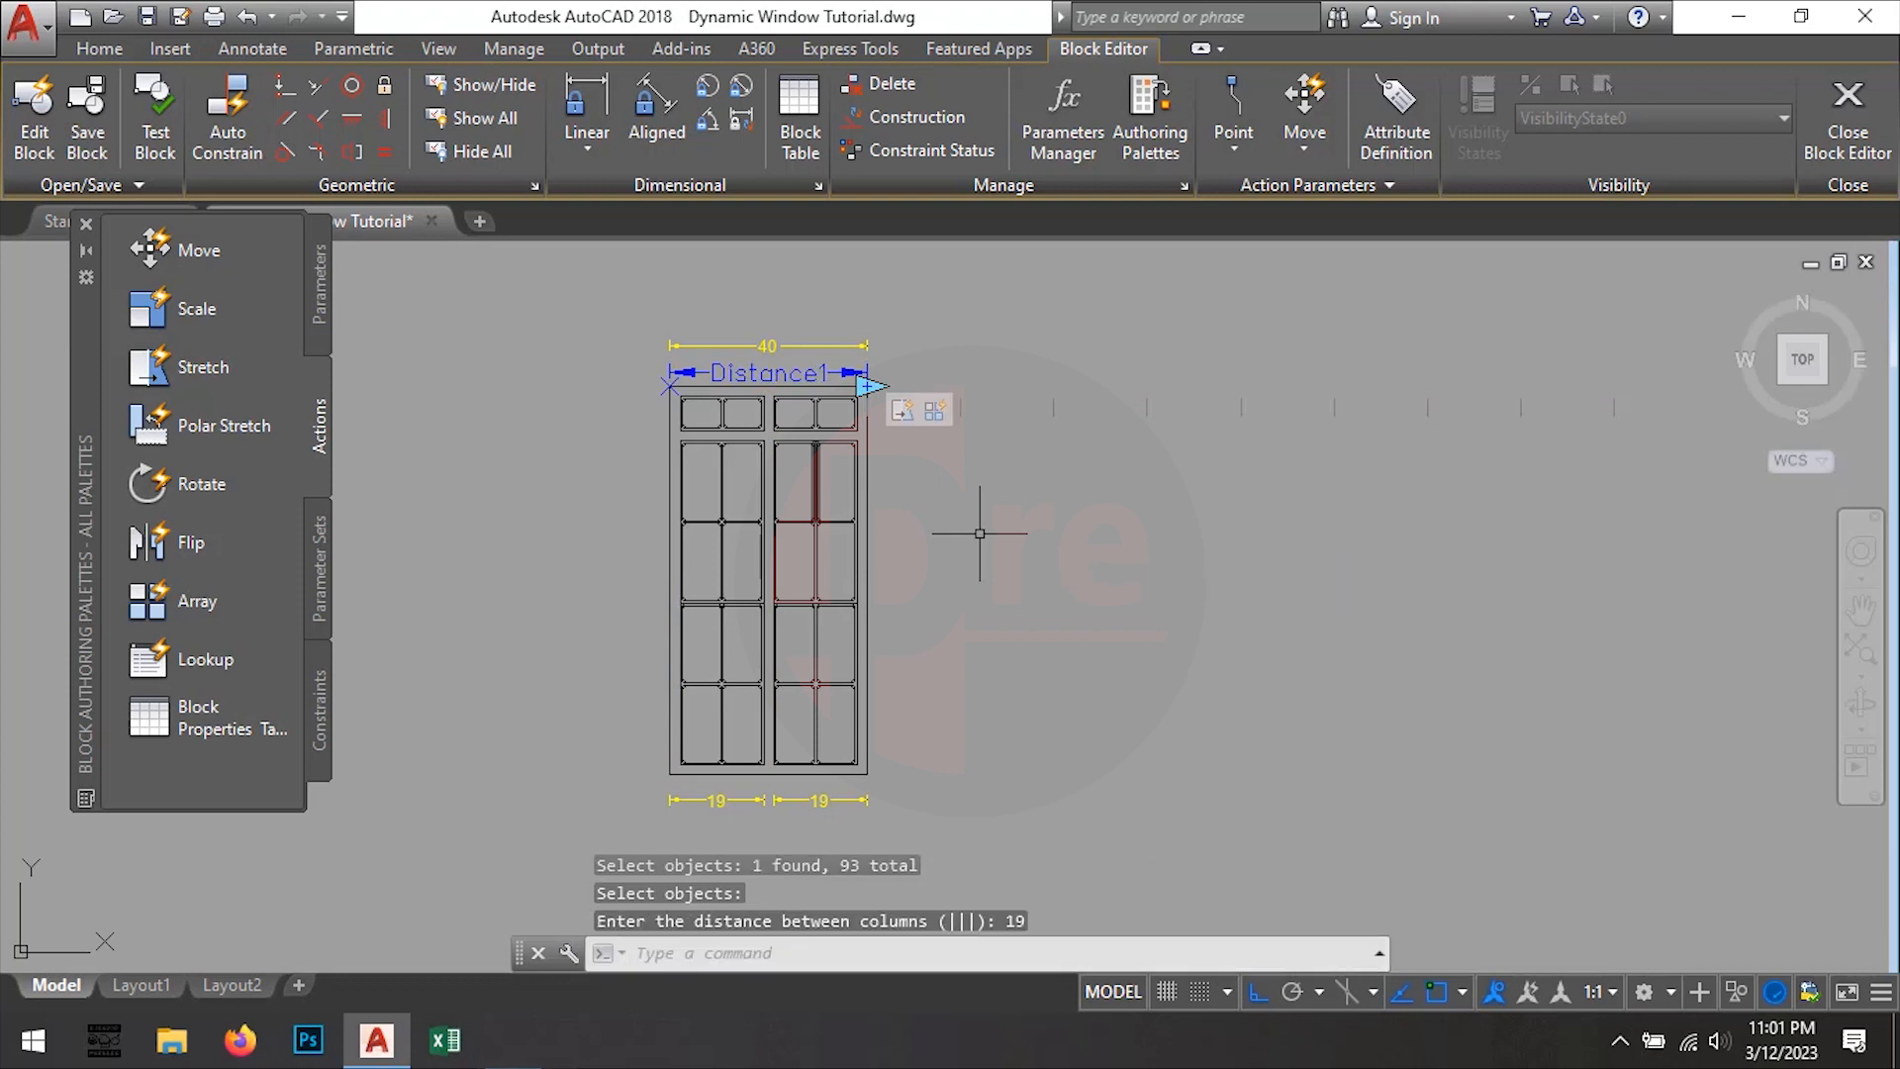
Test how the panels repeat by previewing a stretch of the block to 173, cancel it and close the test window
{"action": "left_click", "coordinate": [153, 142]}
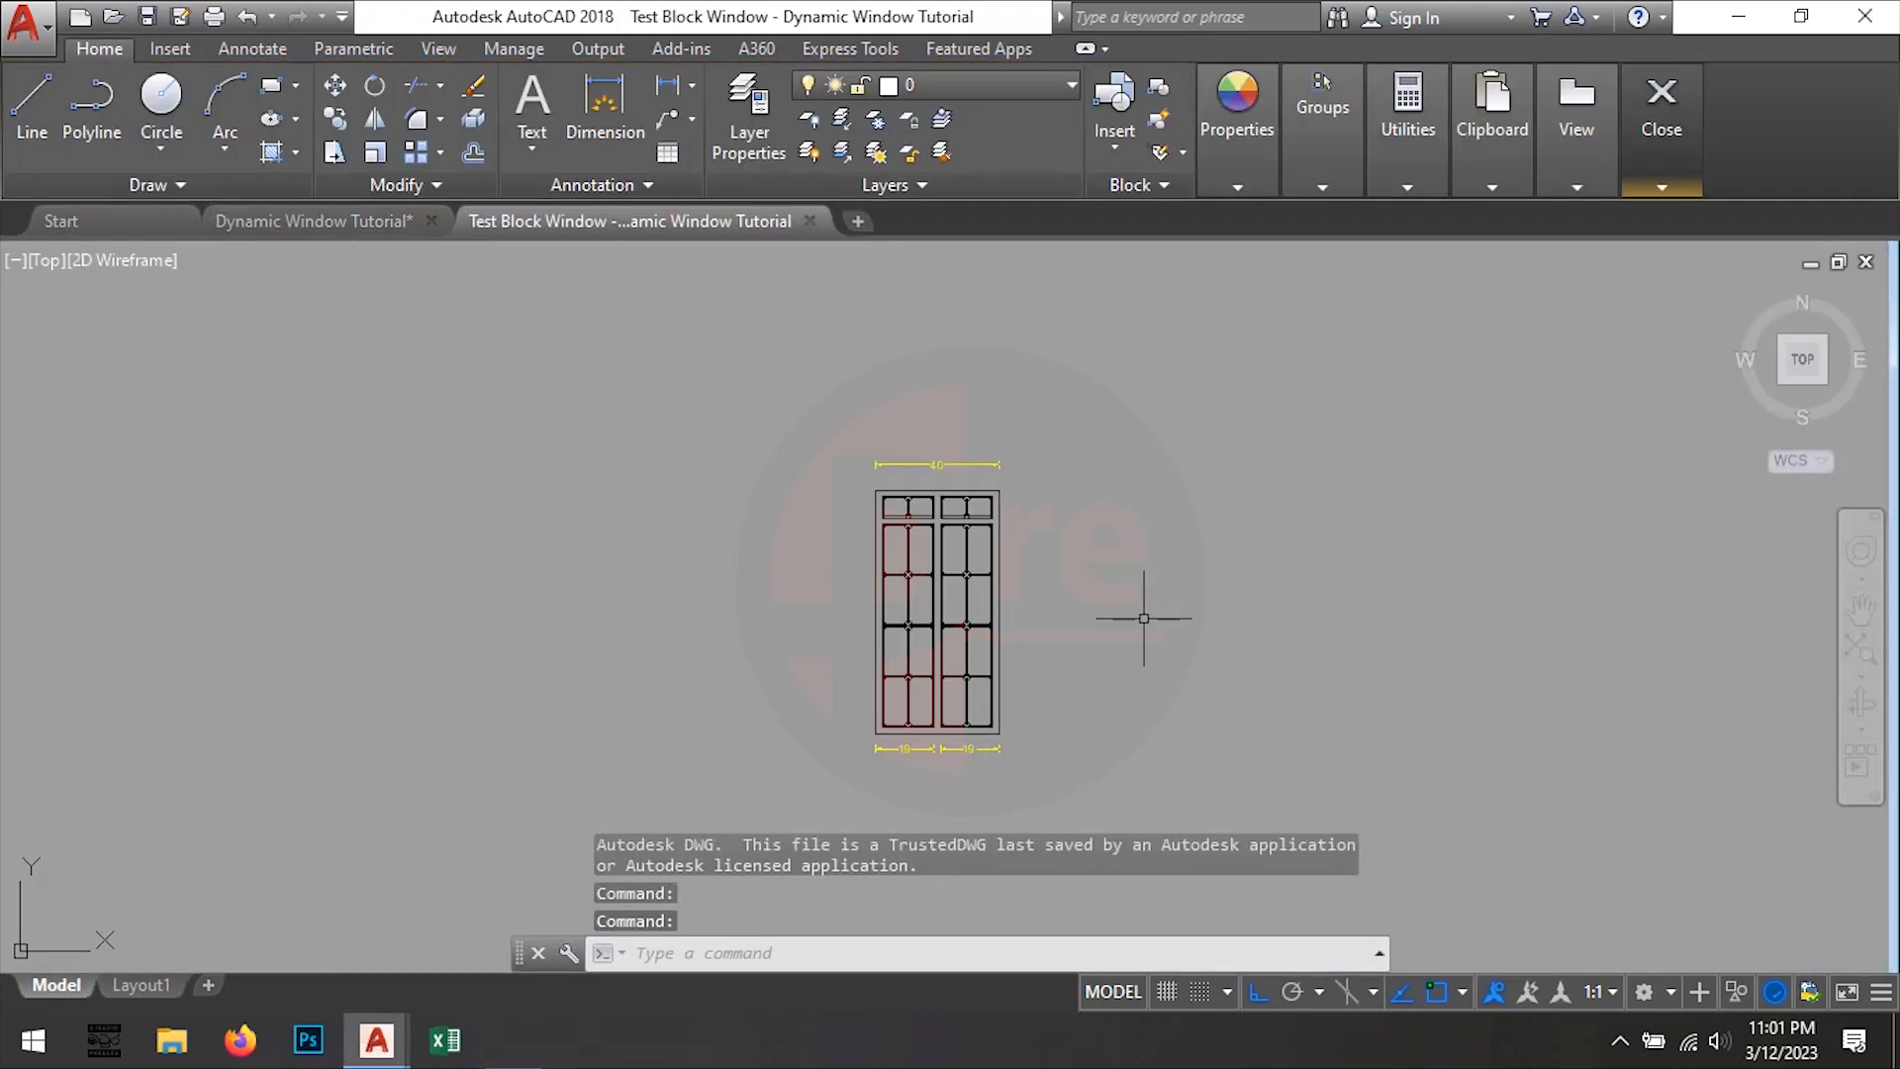
{"action": "scroll", "coordinate": [1111, 615], "scroll_direction": "up", "scroll_amount": 2}
{"action": "left_click", "coordinate": [832, 481]}
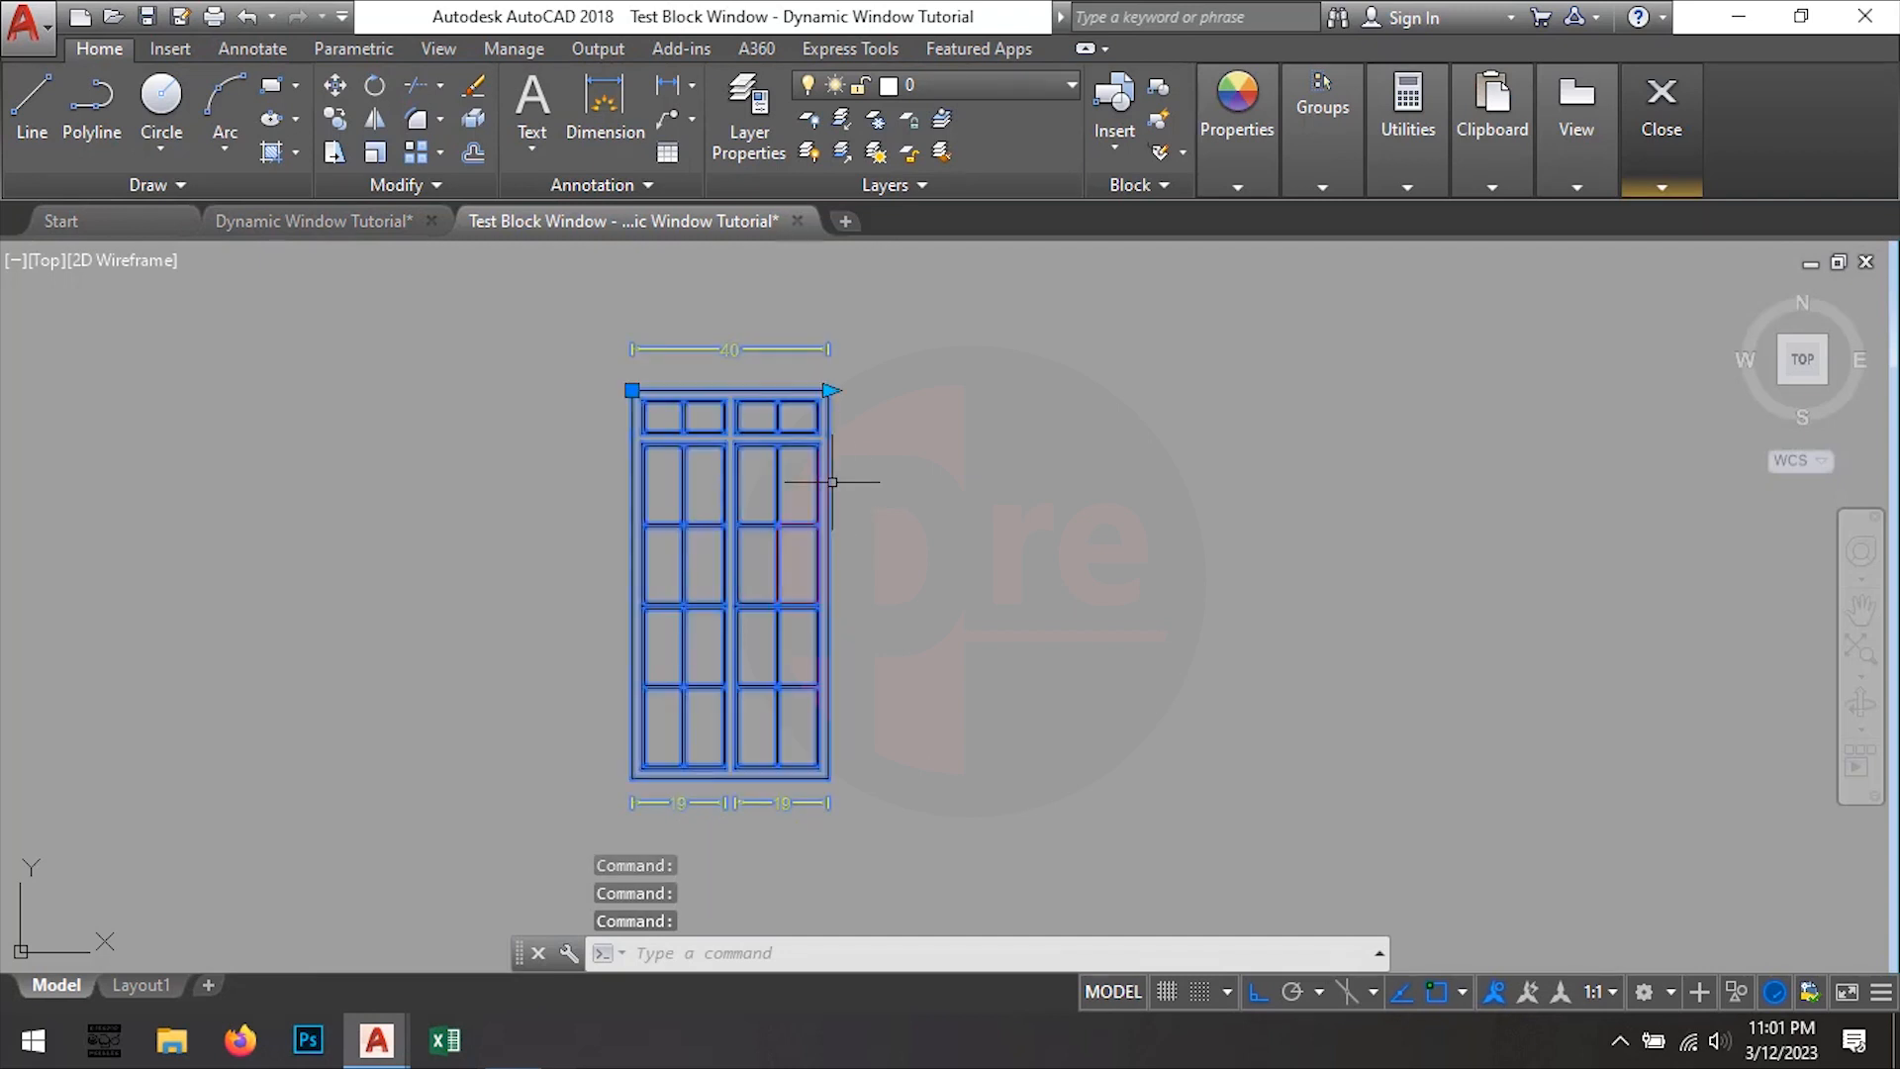
{"action": "left_click", "coordinate": [828, 389]}
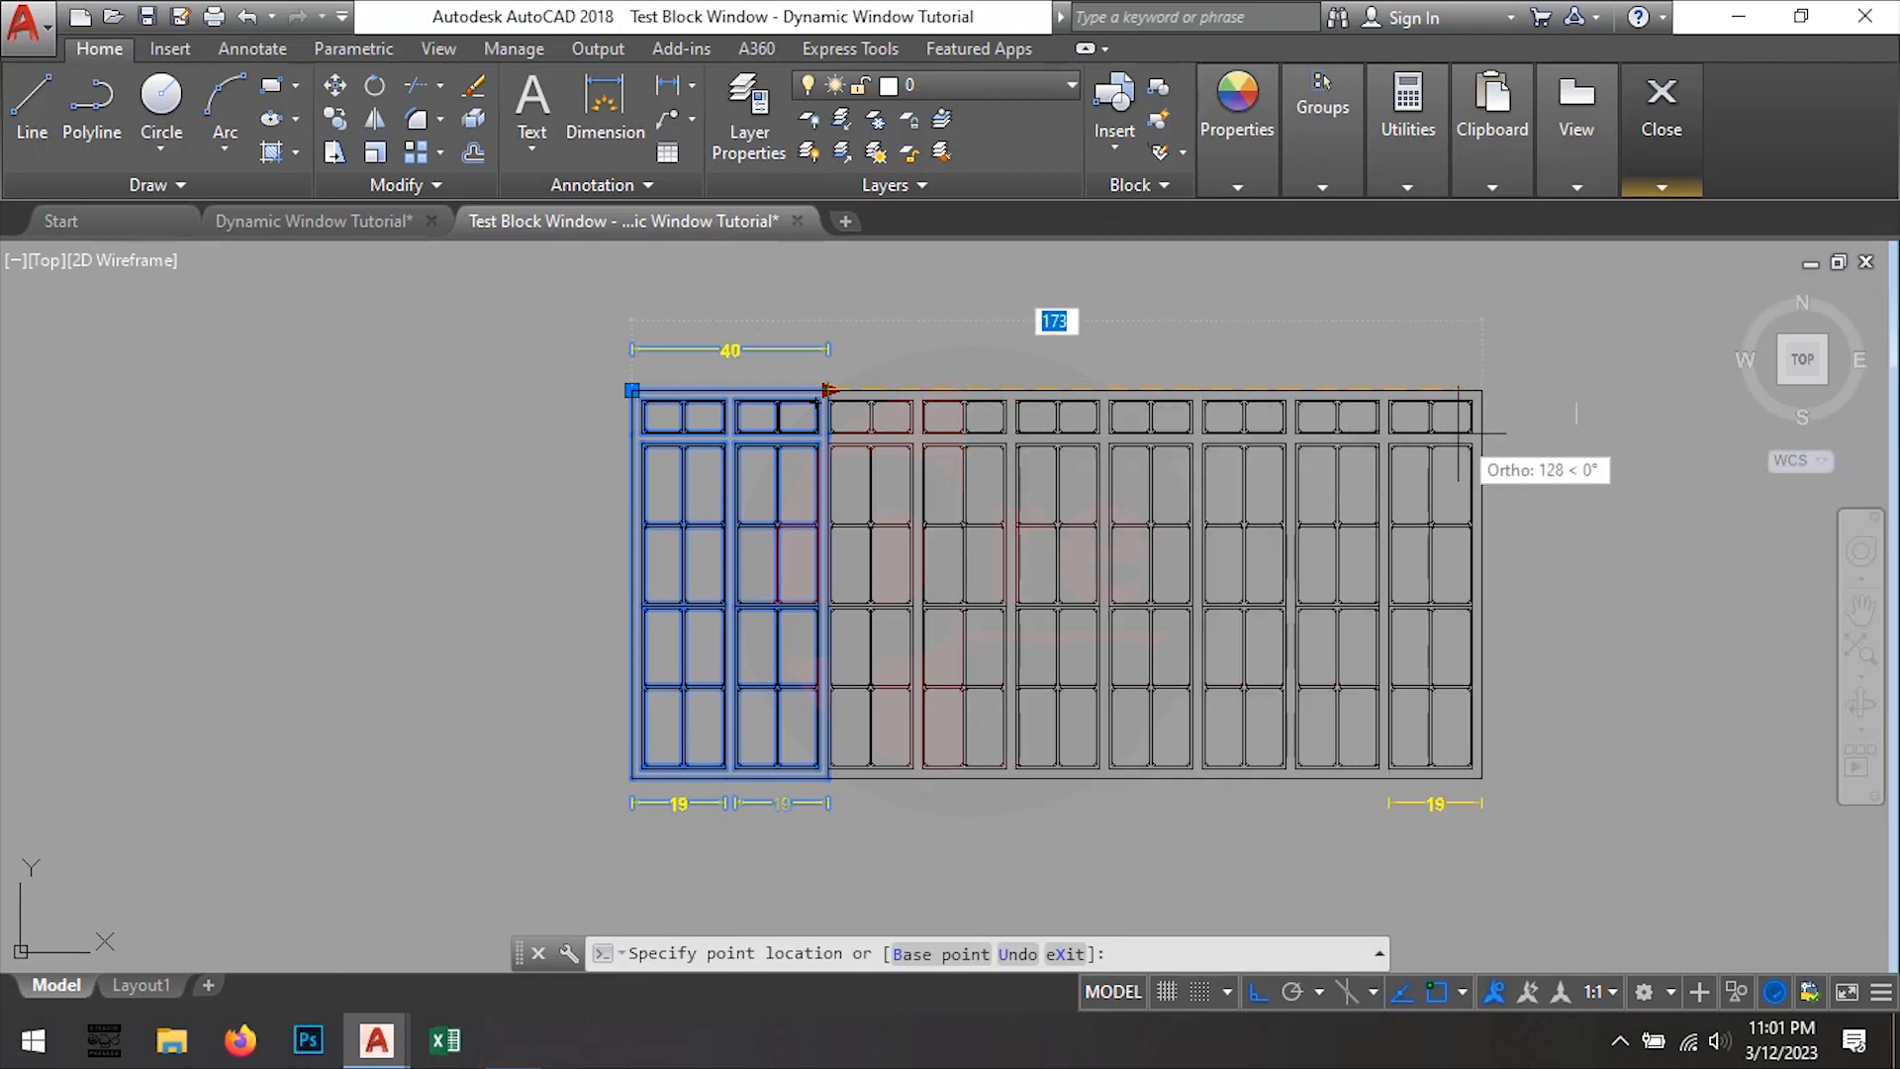
{"action": "key", "text": "Escape"}
{"action": "scroll", "coordinate": [1122, 553], "scroll_direction": "down", "scroll_amount": 2}
{"action": "middle_click_drag", "start_coordinate": [1122, 552], "coordinate": [972, 523]}
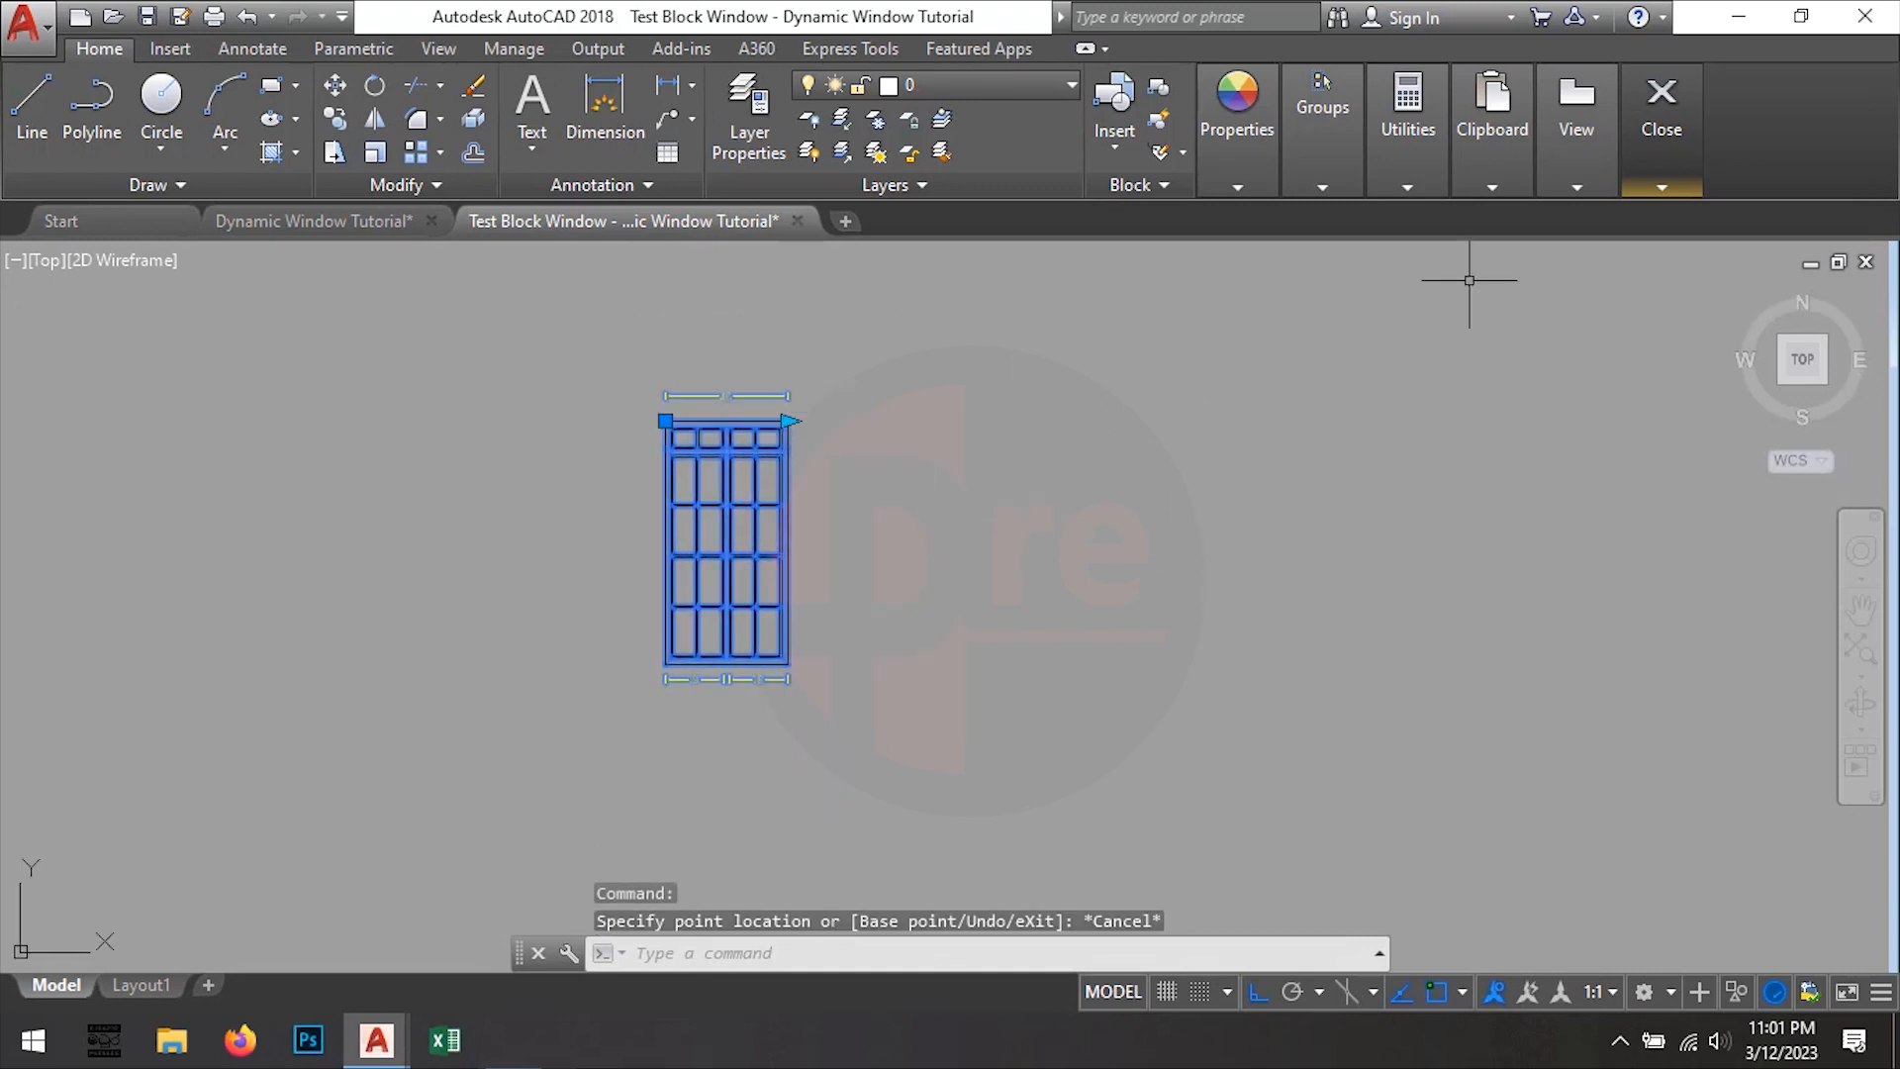
{"action": "mouse_move", "coordinate": [1645, 147]}
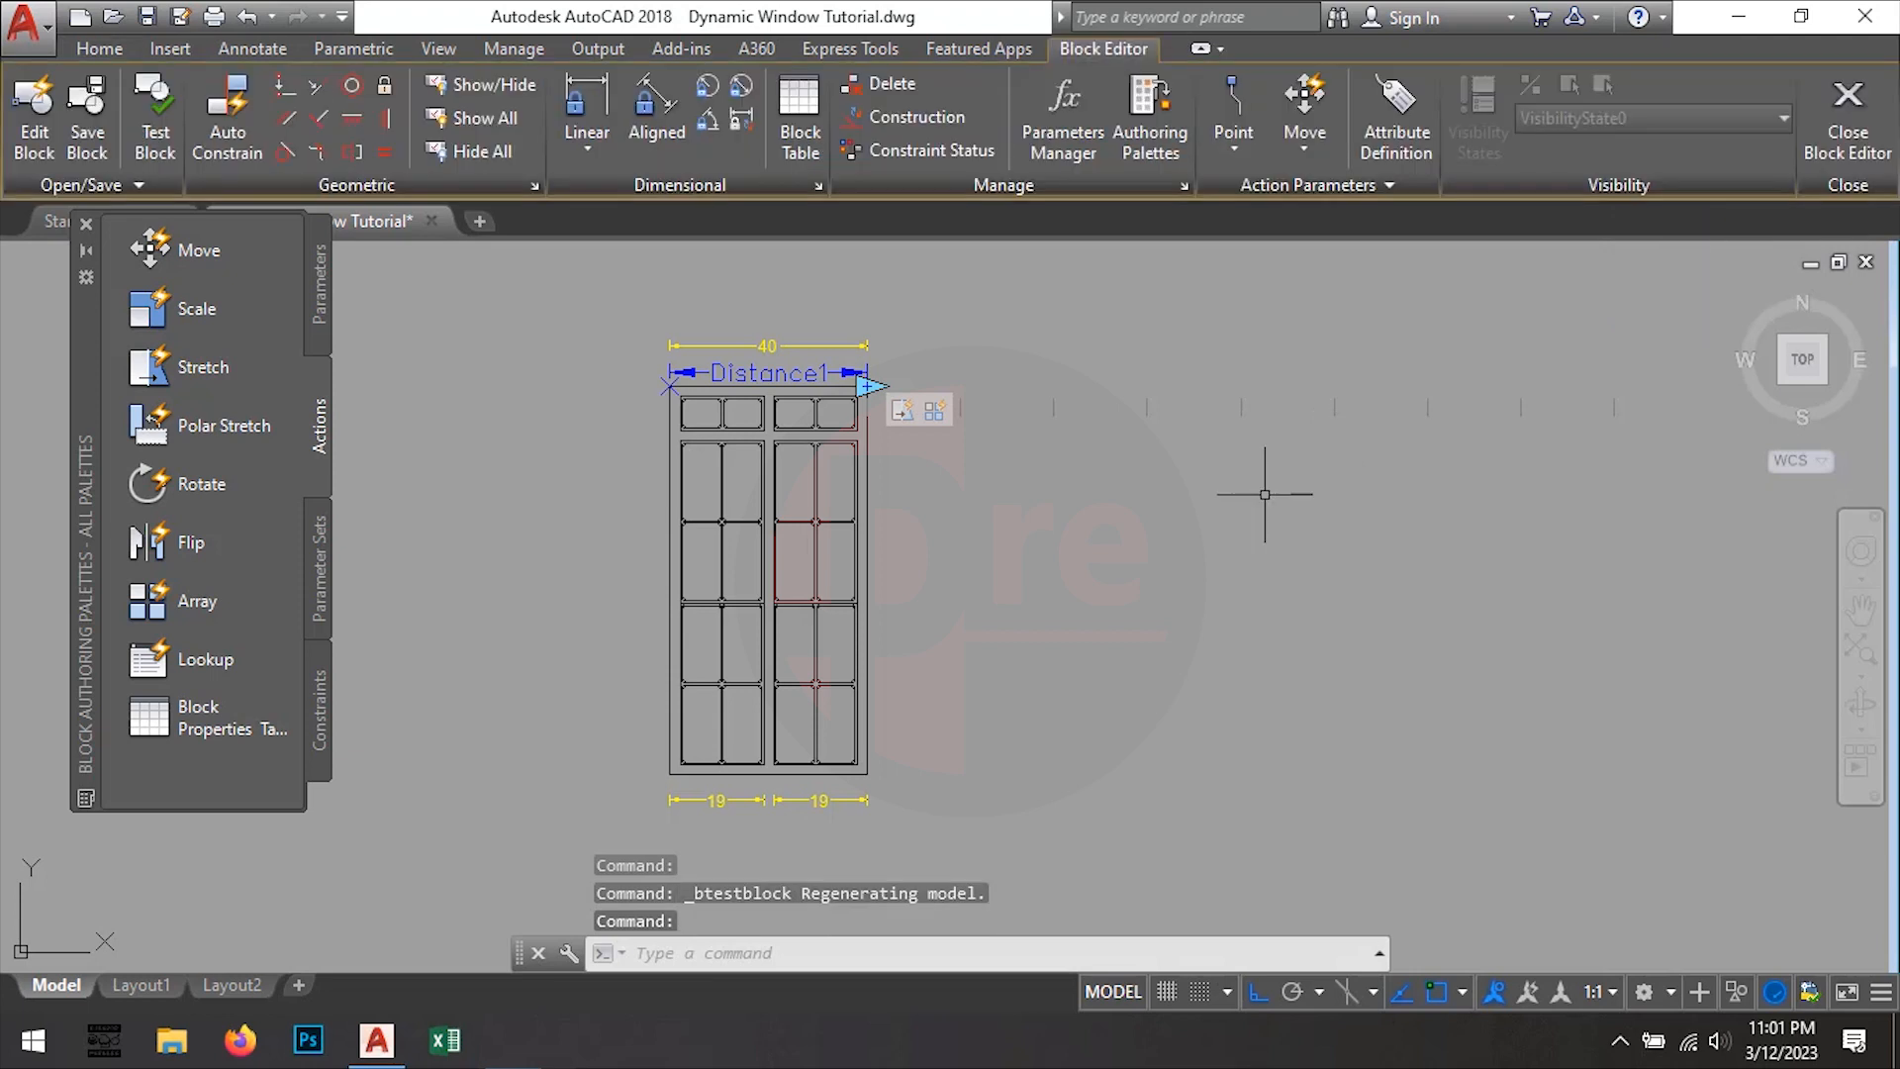
Close the Block Editor and save the changes to the Dynamic Window Tutorial block
{"action": "middle_click_drag", "start_coordinate": [1265, 493], "coordinate": [1264, 506]}
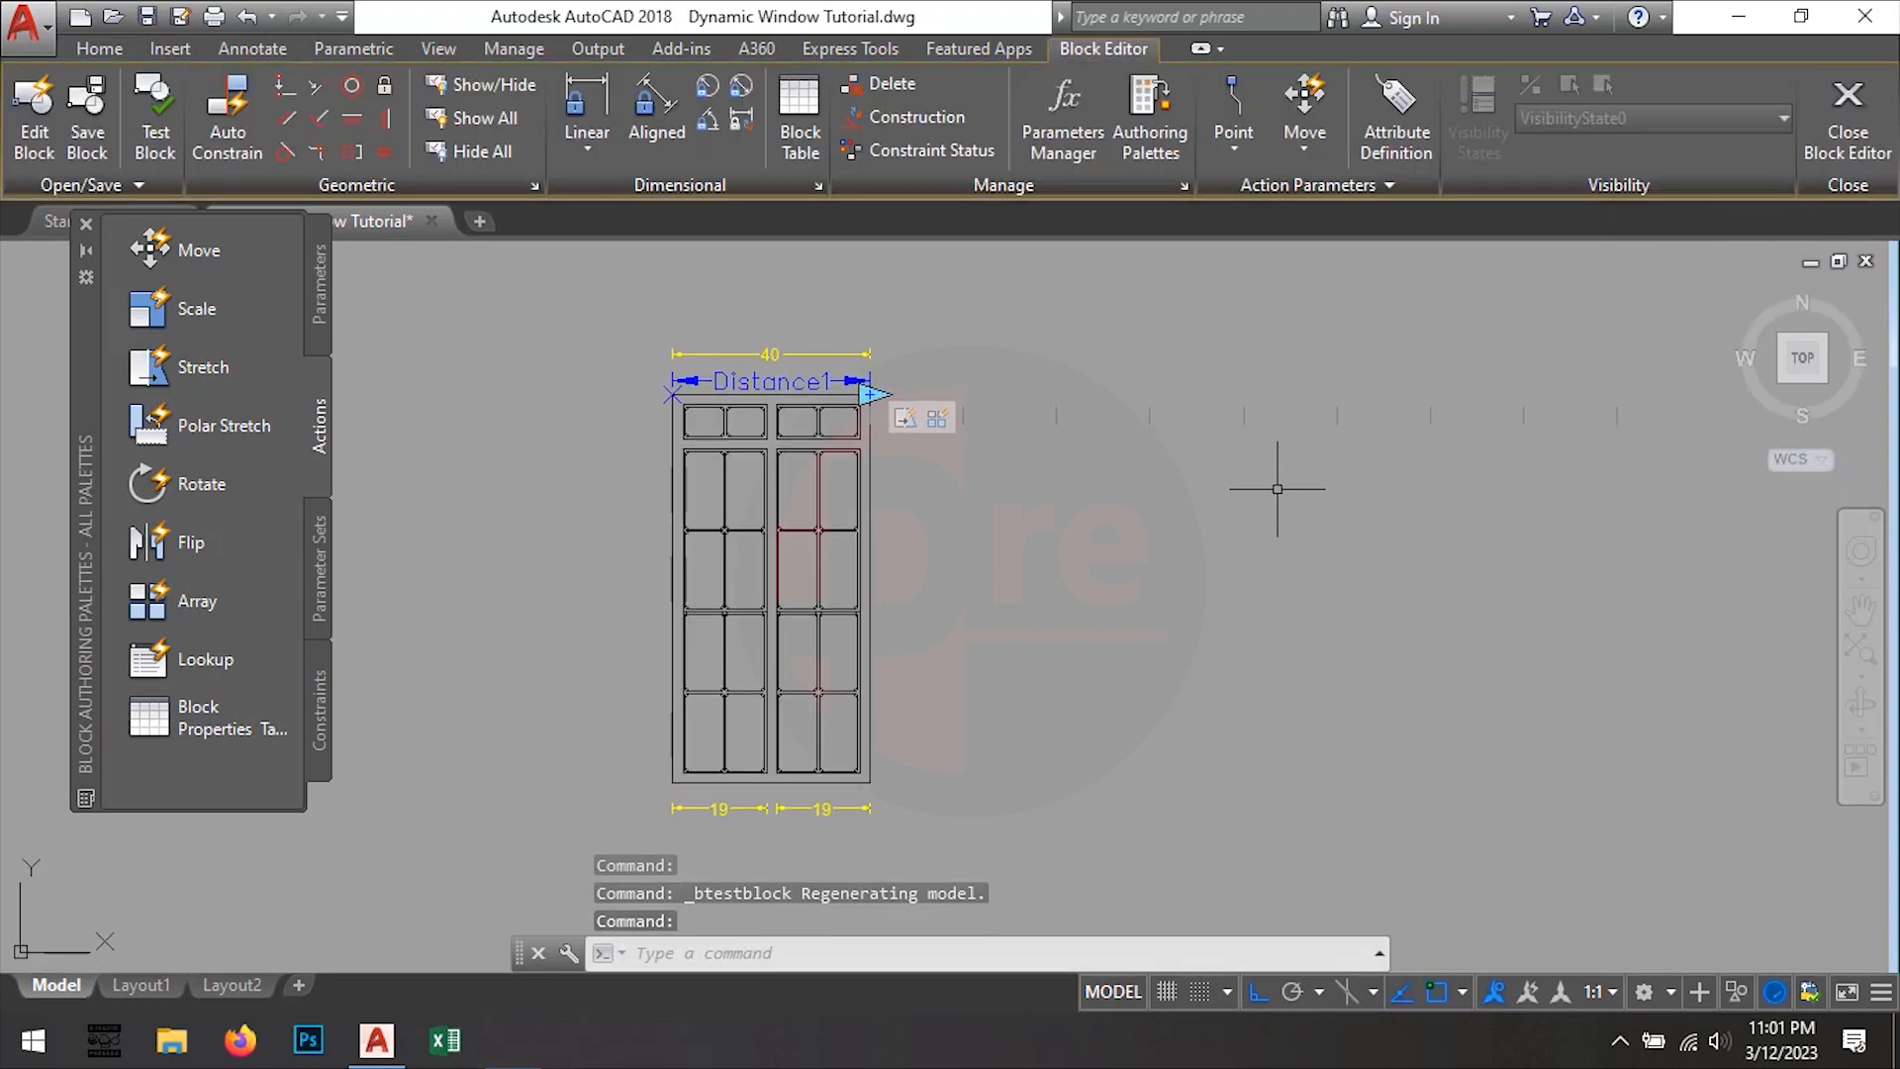
{"action": "left_click", "coordinate": [1837, 134]}
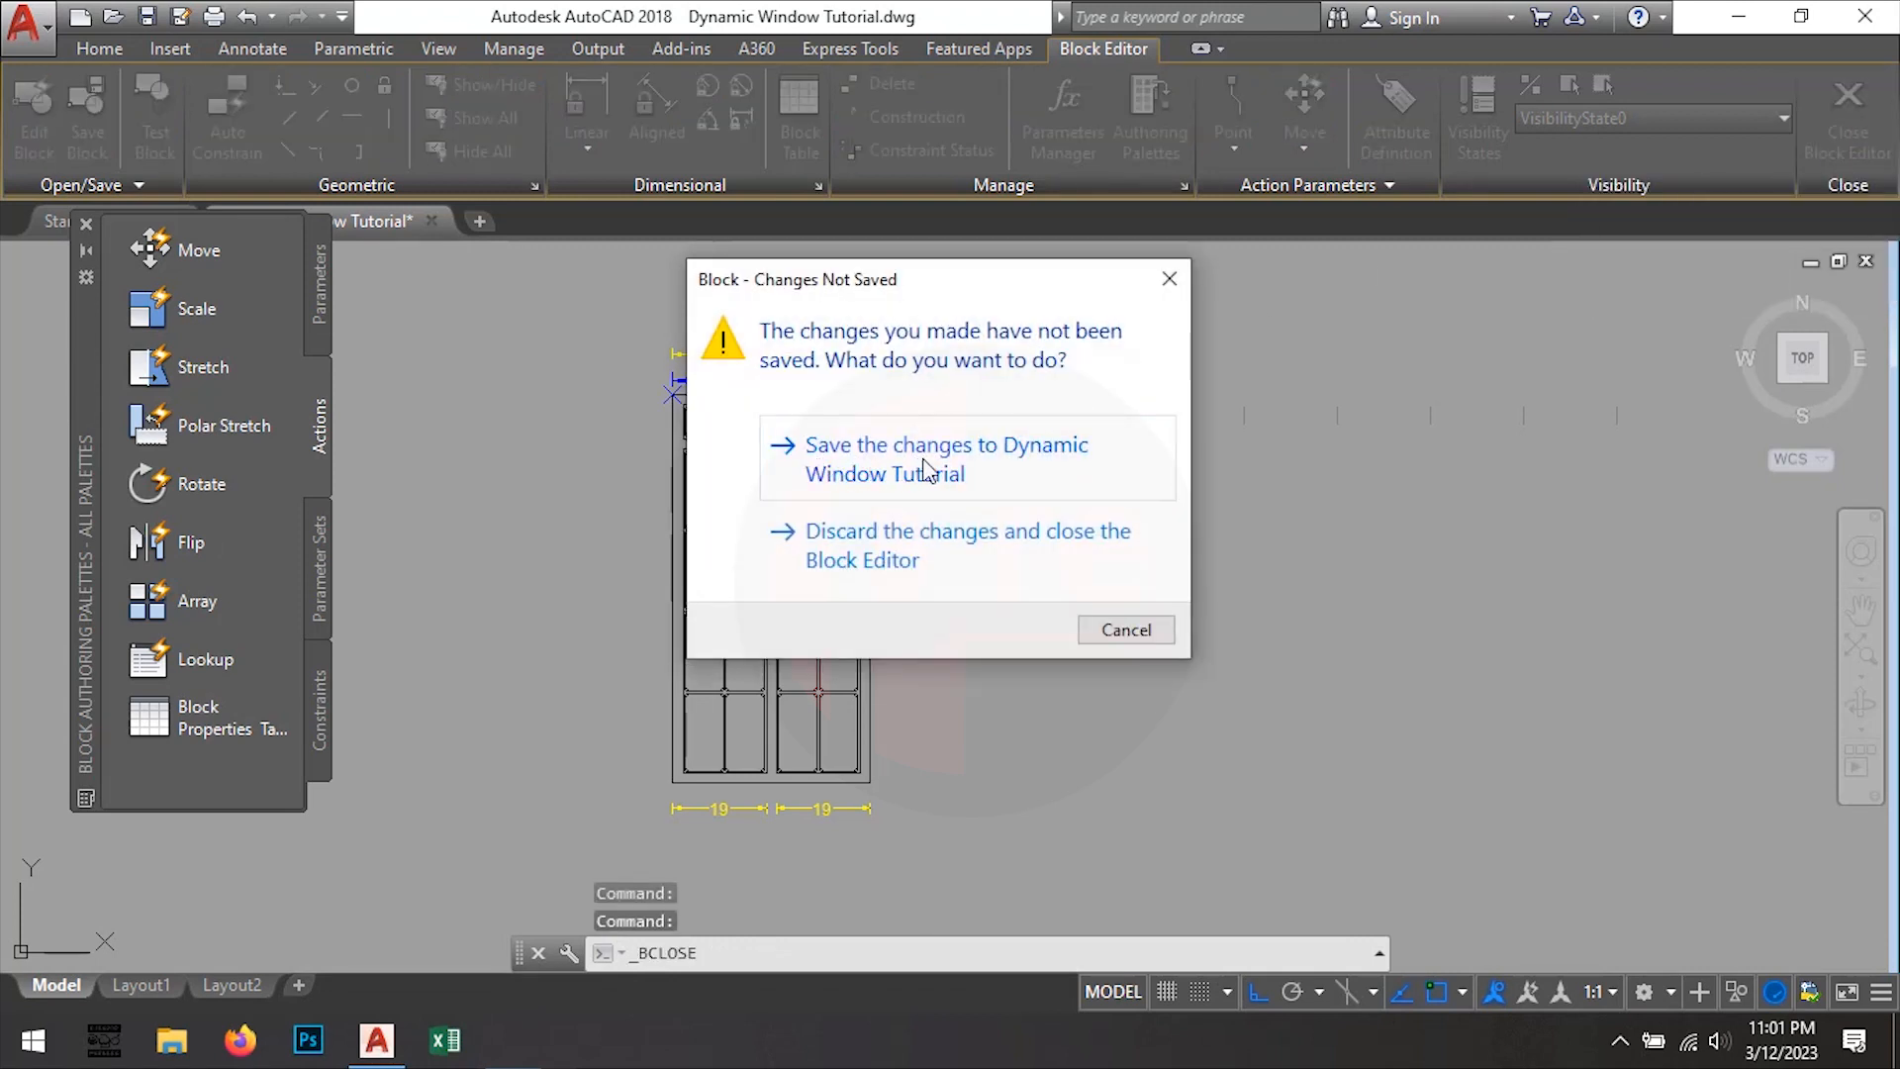
{"action": "left_click", "coordinate": [994, 467]}
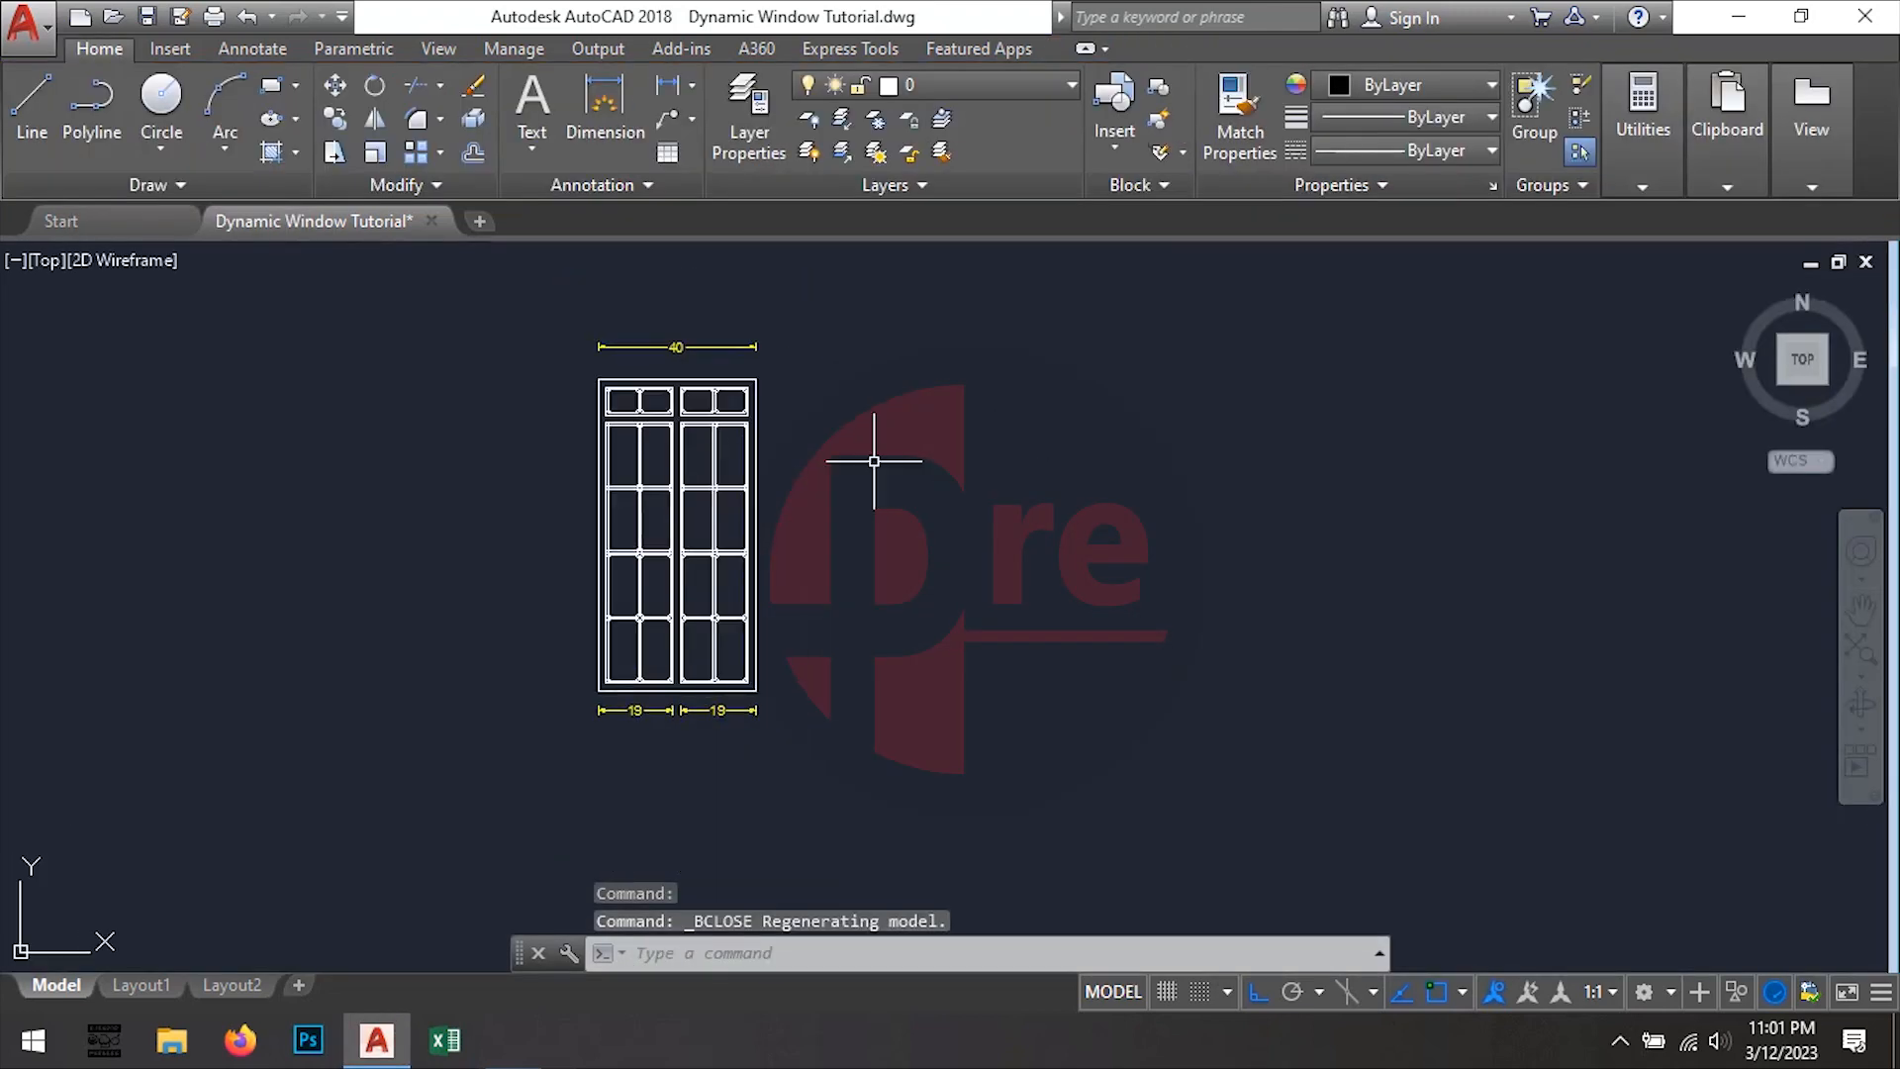
Stretch the window block in the drawing to a width of 173 and reselect it
{"action": "left_click", "coordinate": [760, 430]}
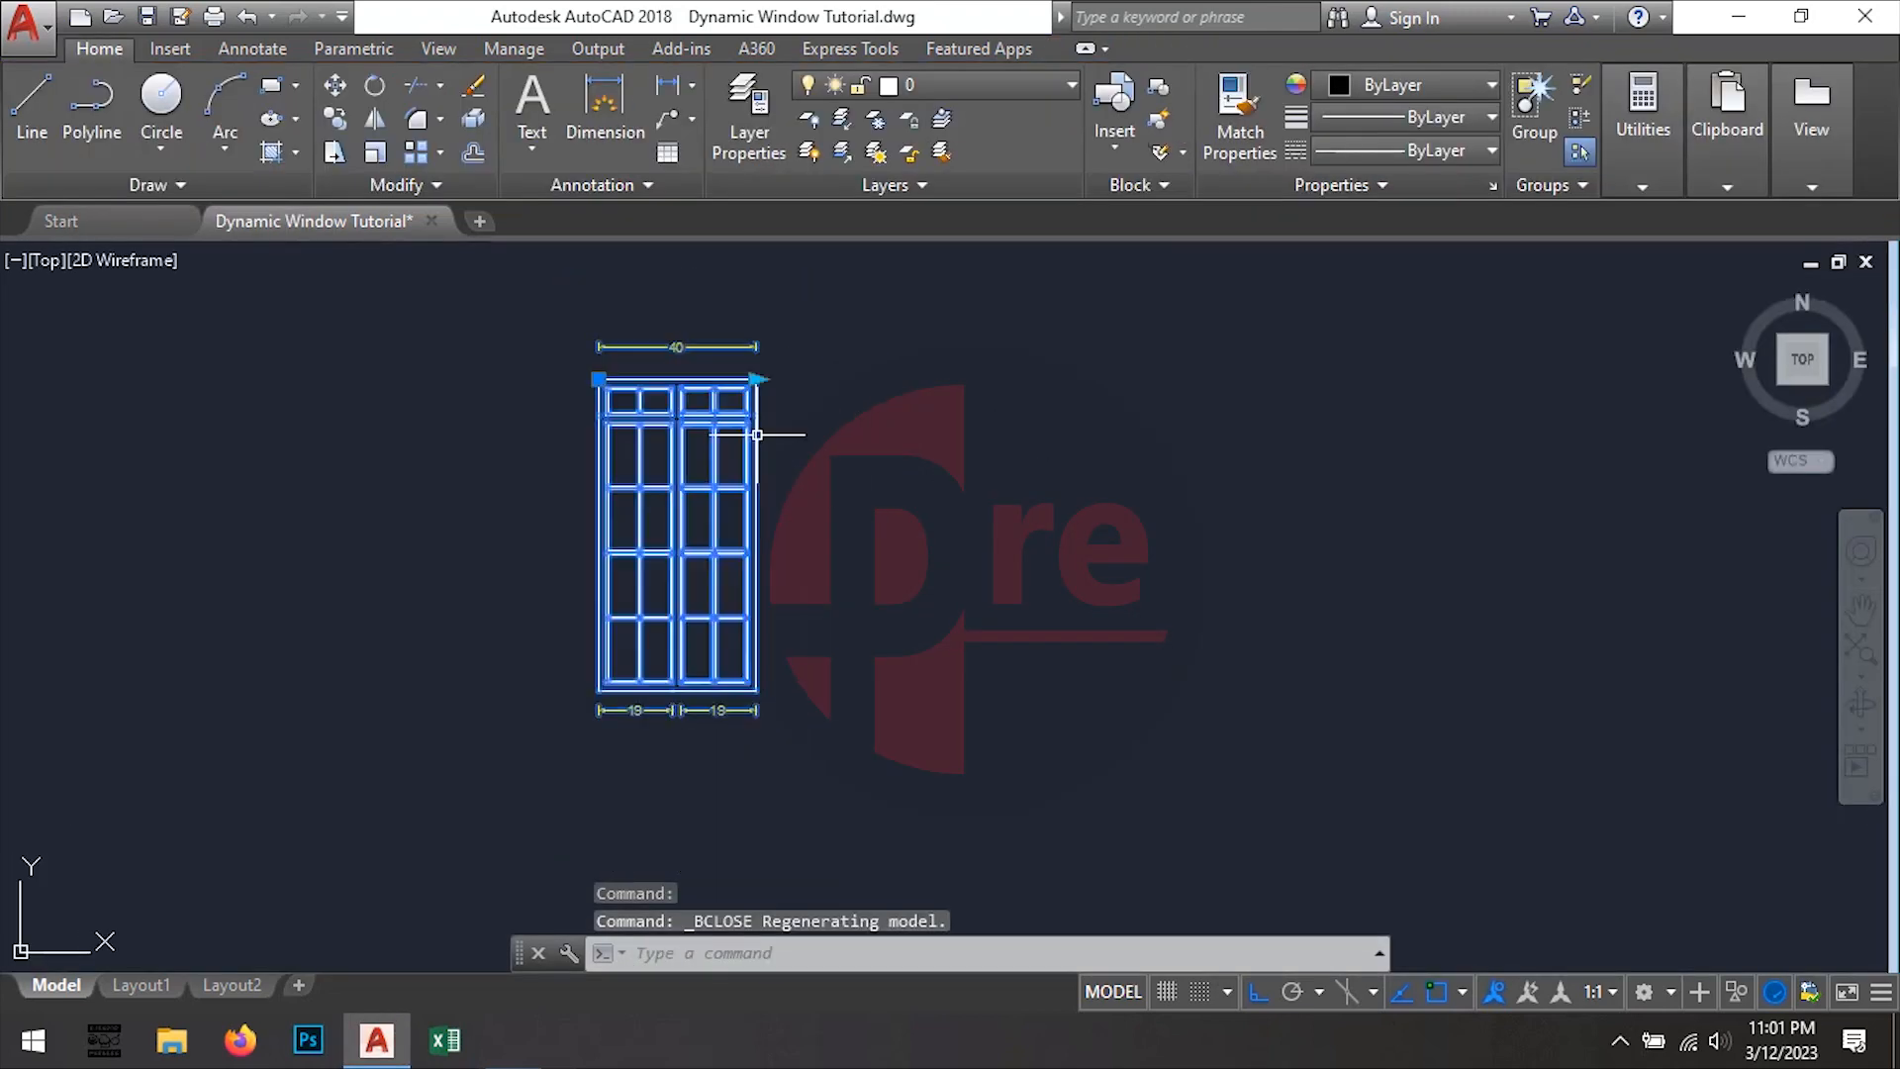
{"action": "left_click", "coordinate": [756, 379]}
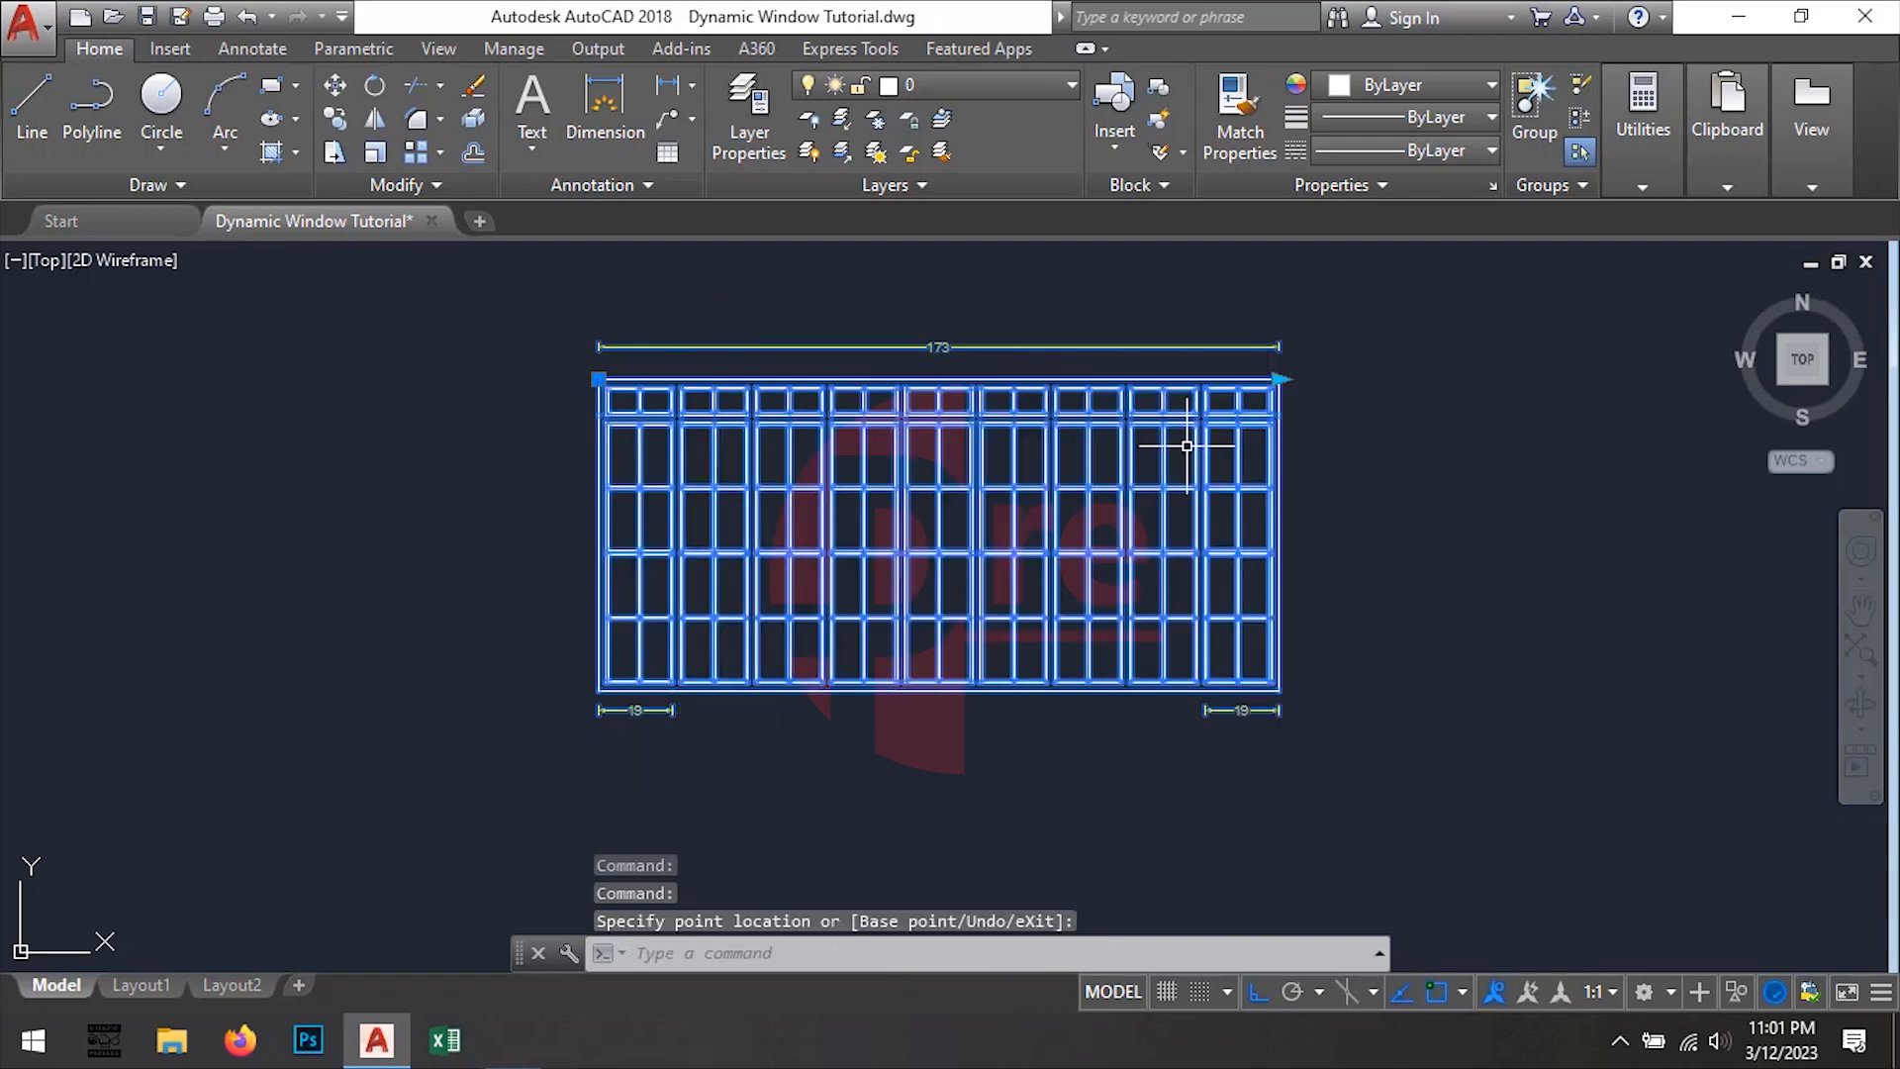
{"action": "key", "text": "Escape"}
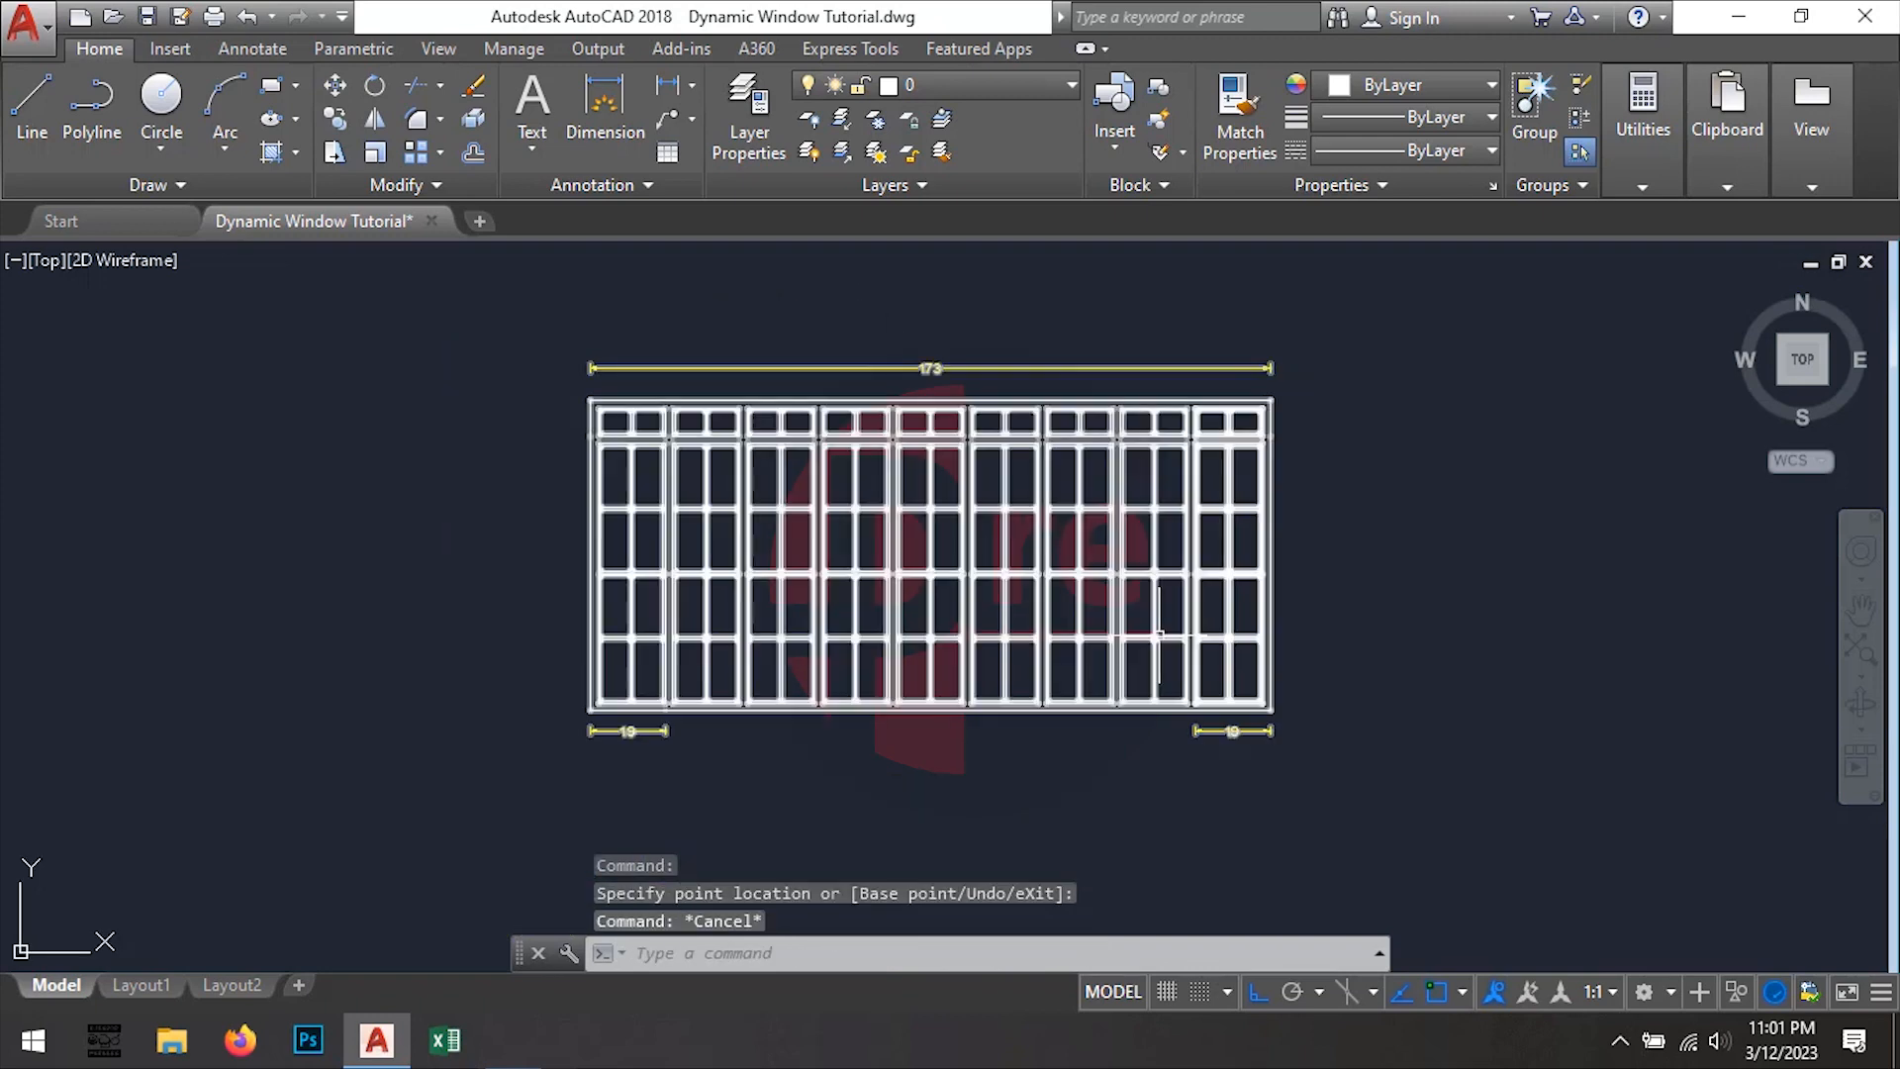
{"action": "middle_click_drag", "start_coordinate": [1170, 582], "coordinate": [1105, 591]}
{"action": "left_click", "coordinate": [1046, 510]}
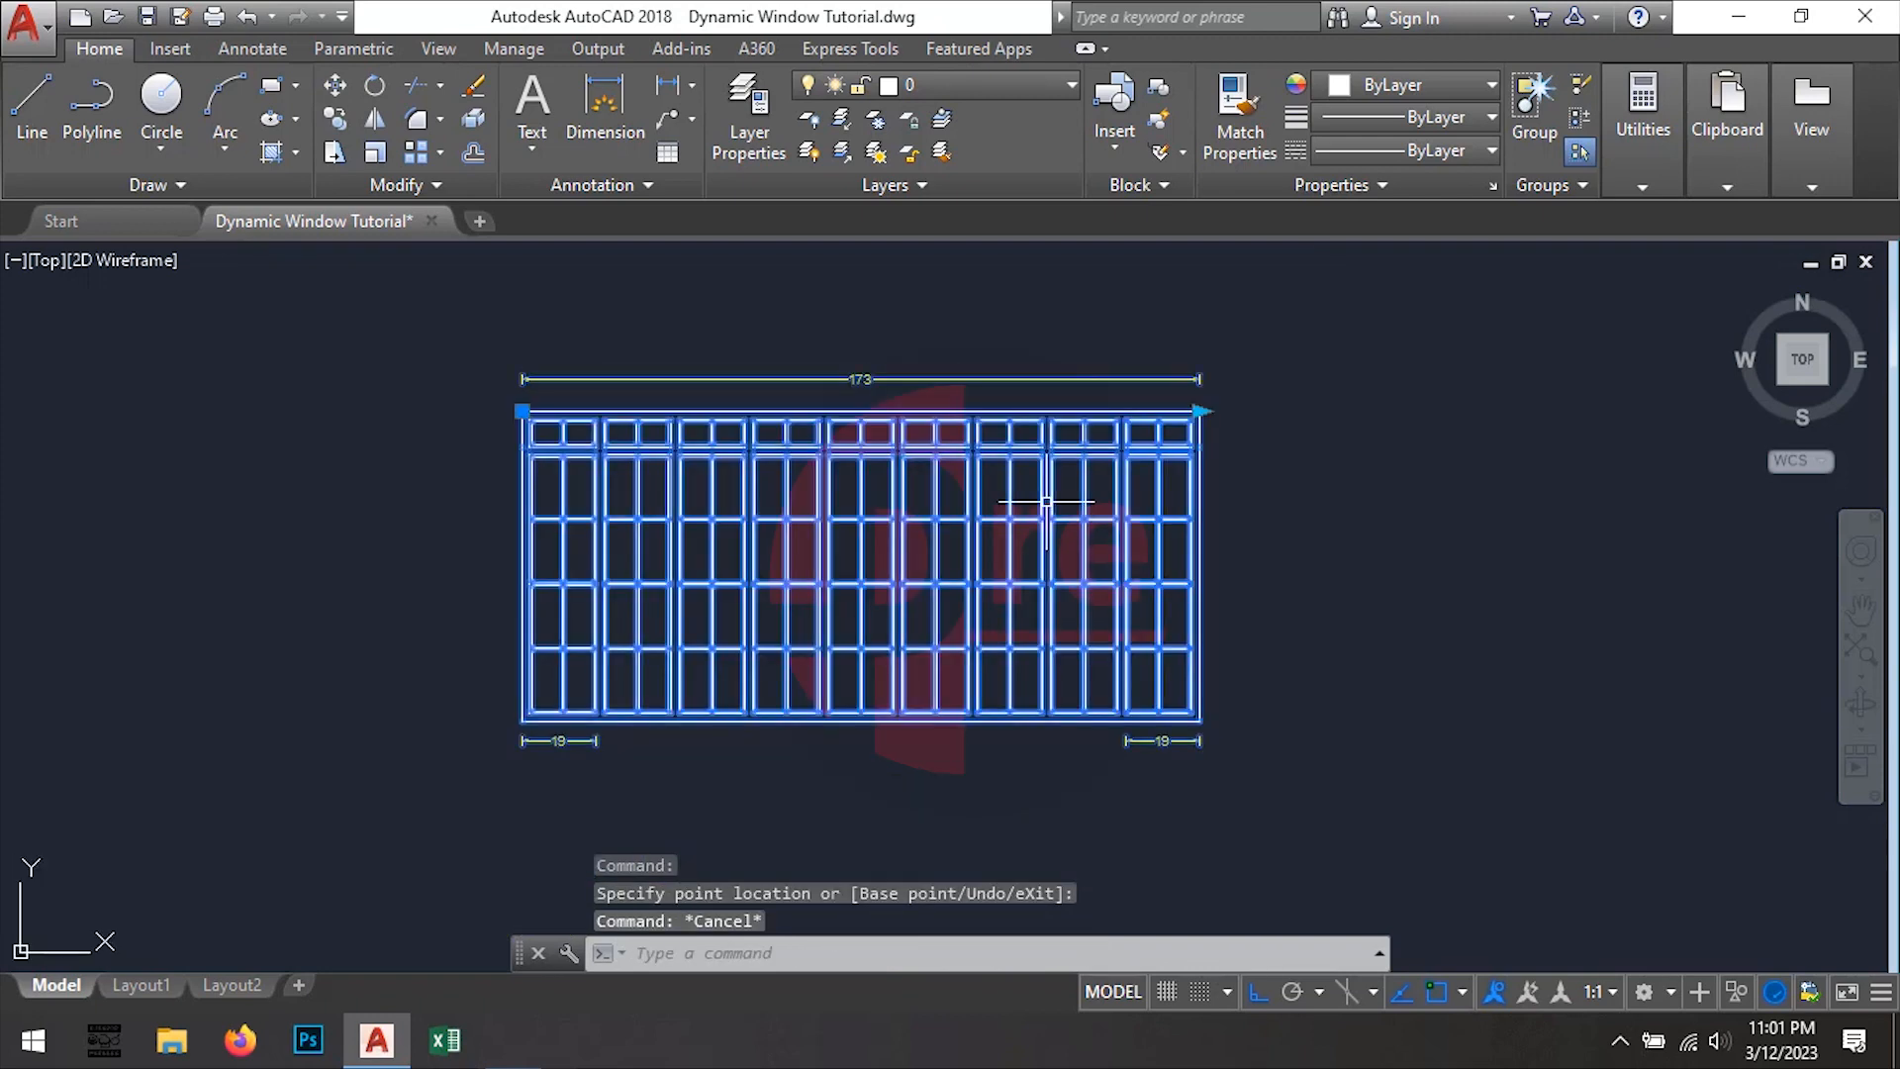
Open the Dynamic Window Tutorial block in the Block Editor and delete the overall width dimension above the window
{"action": "double_click", "coordinate": [1047, 483]}
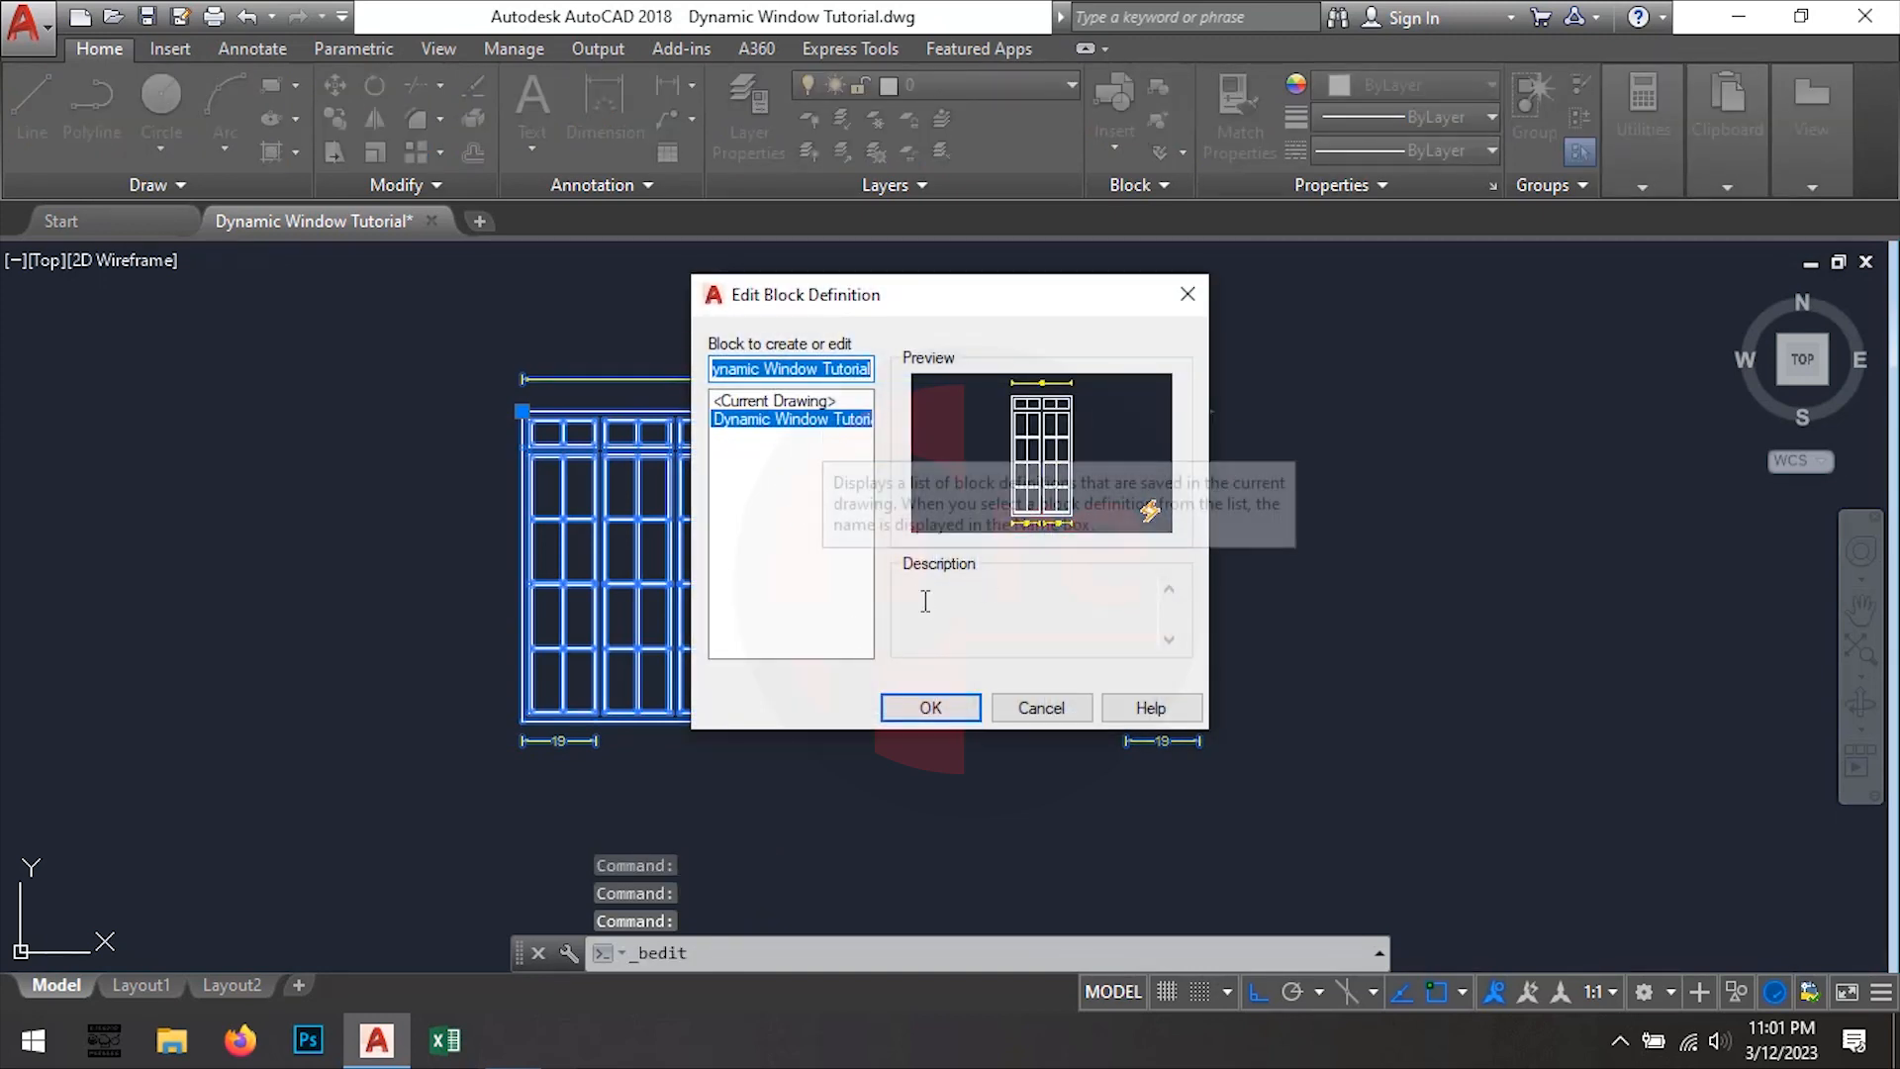
{"action": "left_click", "coordinate": [932, 708]}
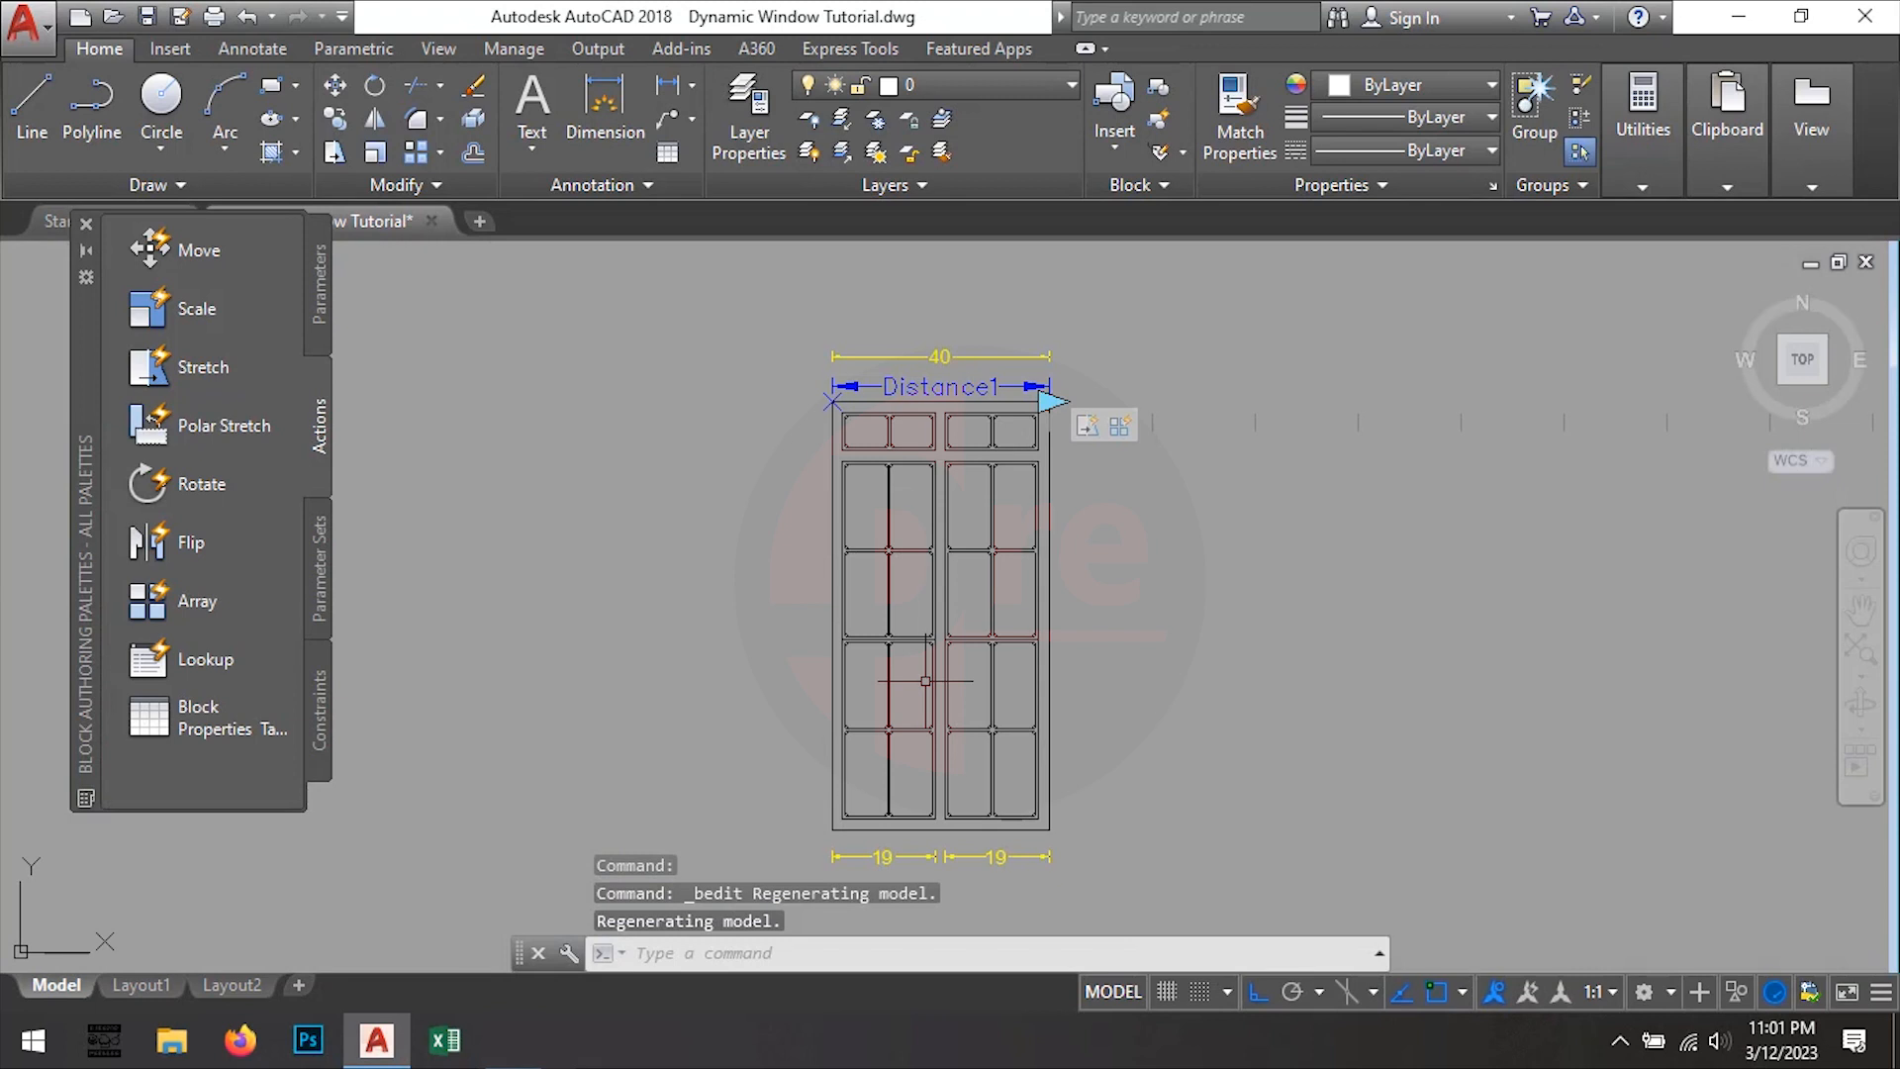
{"action": "scroll", "coordinate": [930, 316], "scroll_direction": "up", "scroll_amount": 4}
{"action": "left_click", "coordinate": [955, 419]}
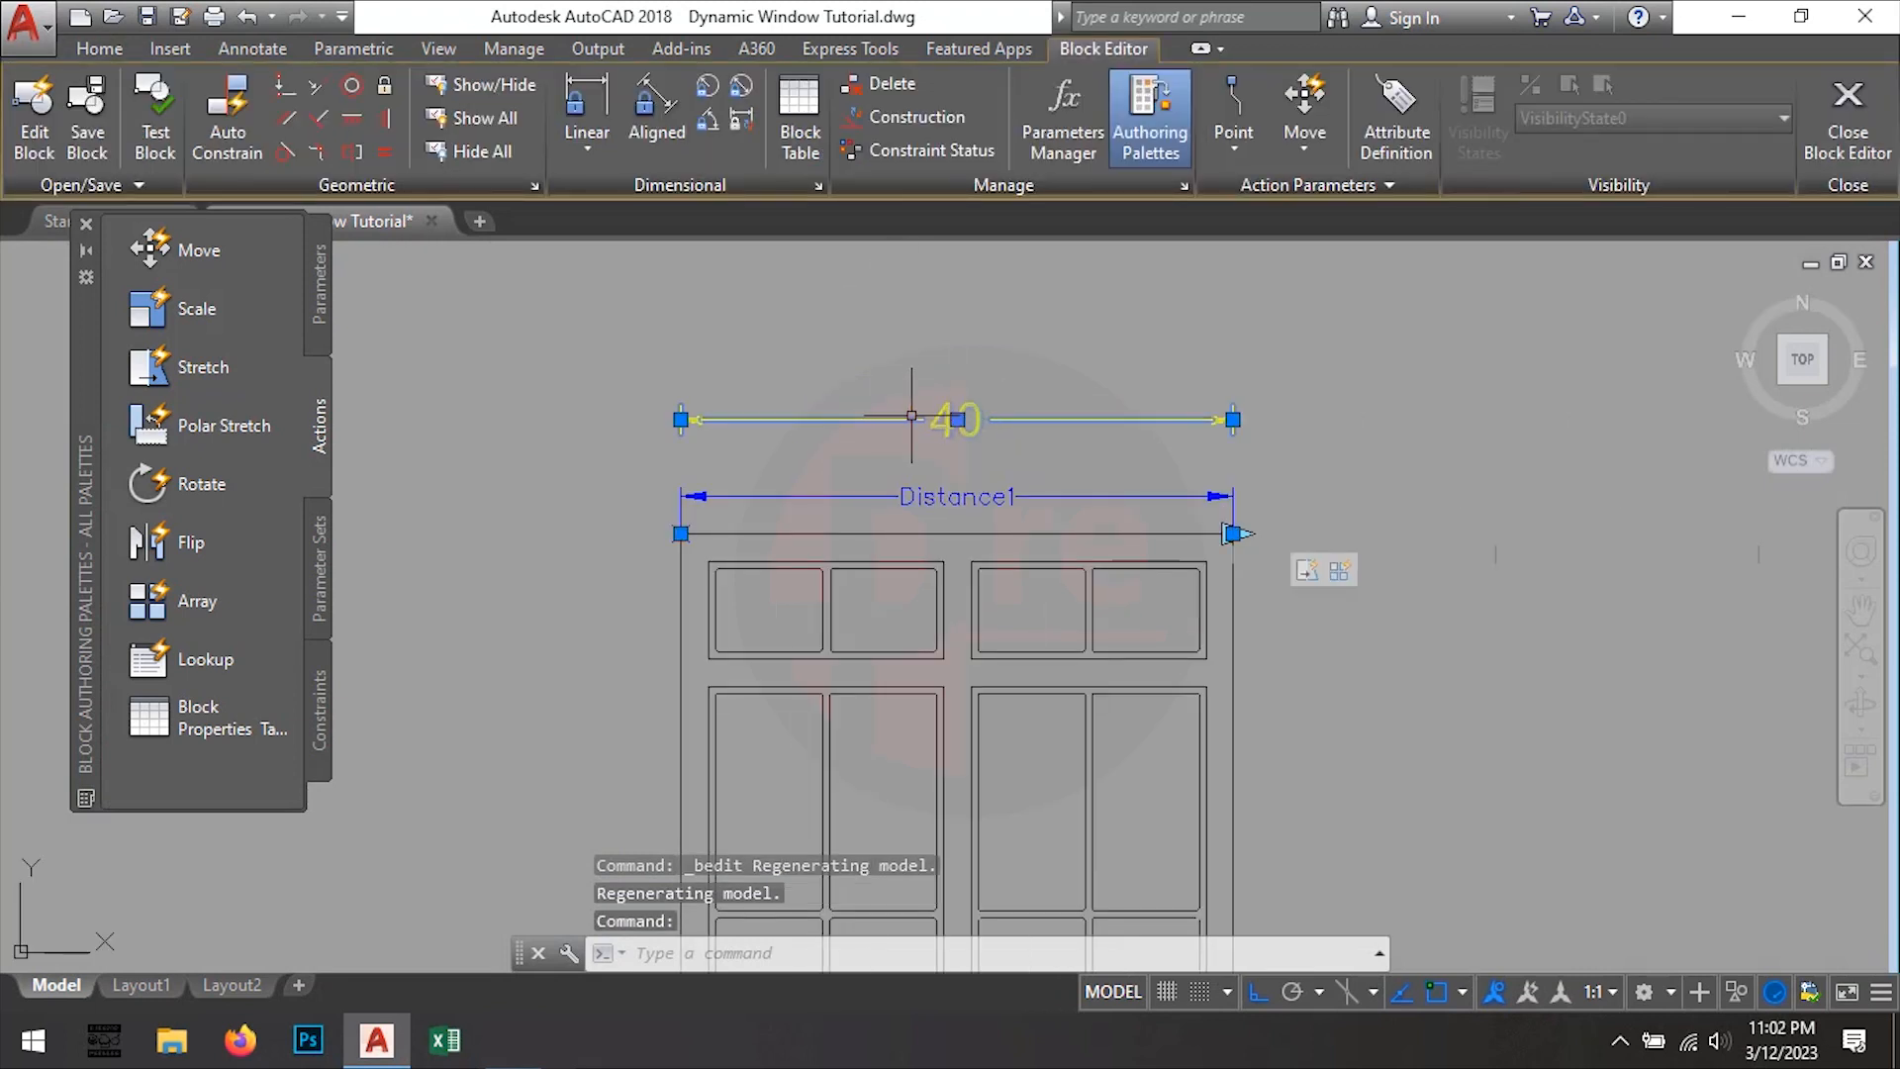
{"action": "key", "text": "Delete"}
Delete the two panel-width dimensions below the window
{"action": "scroll", "coordinate": [848, 373], "scroll_direction": "down", "scroll_amount": 4}
{"action": "scroll", "coordinate": [725, 693], "scroll_direction": "up", "scroll_amount": 4}
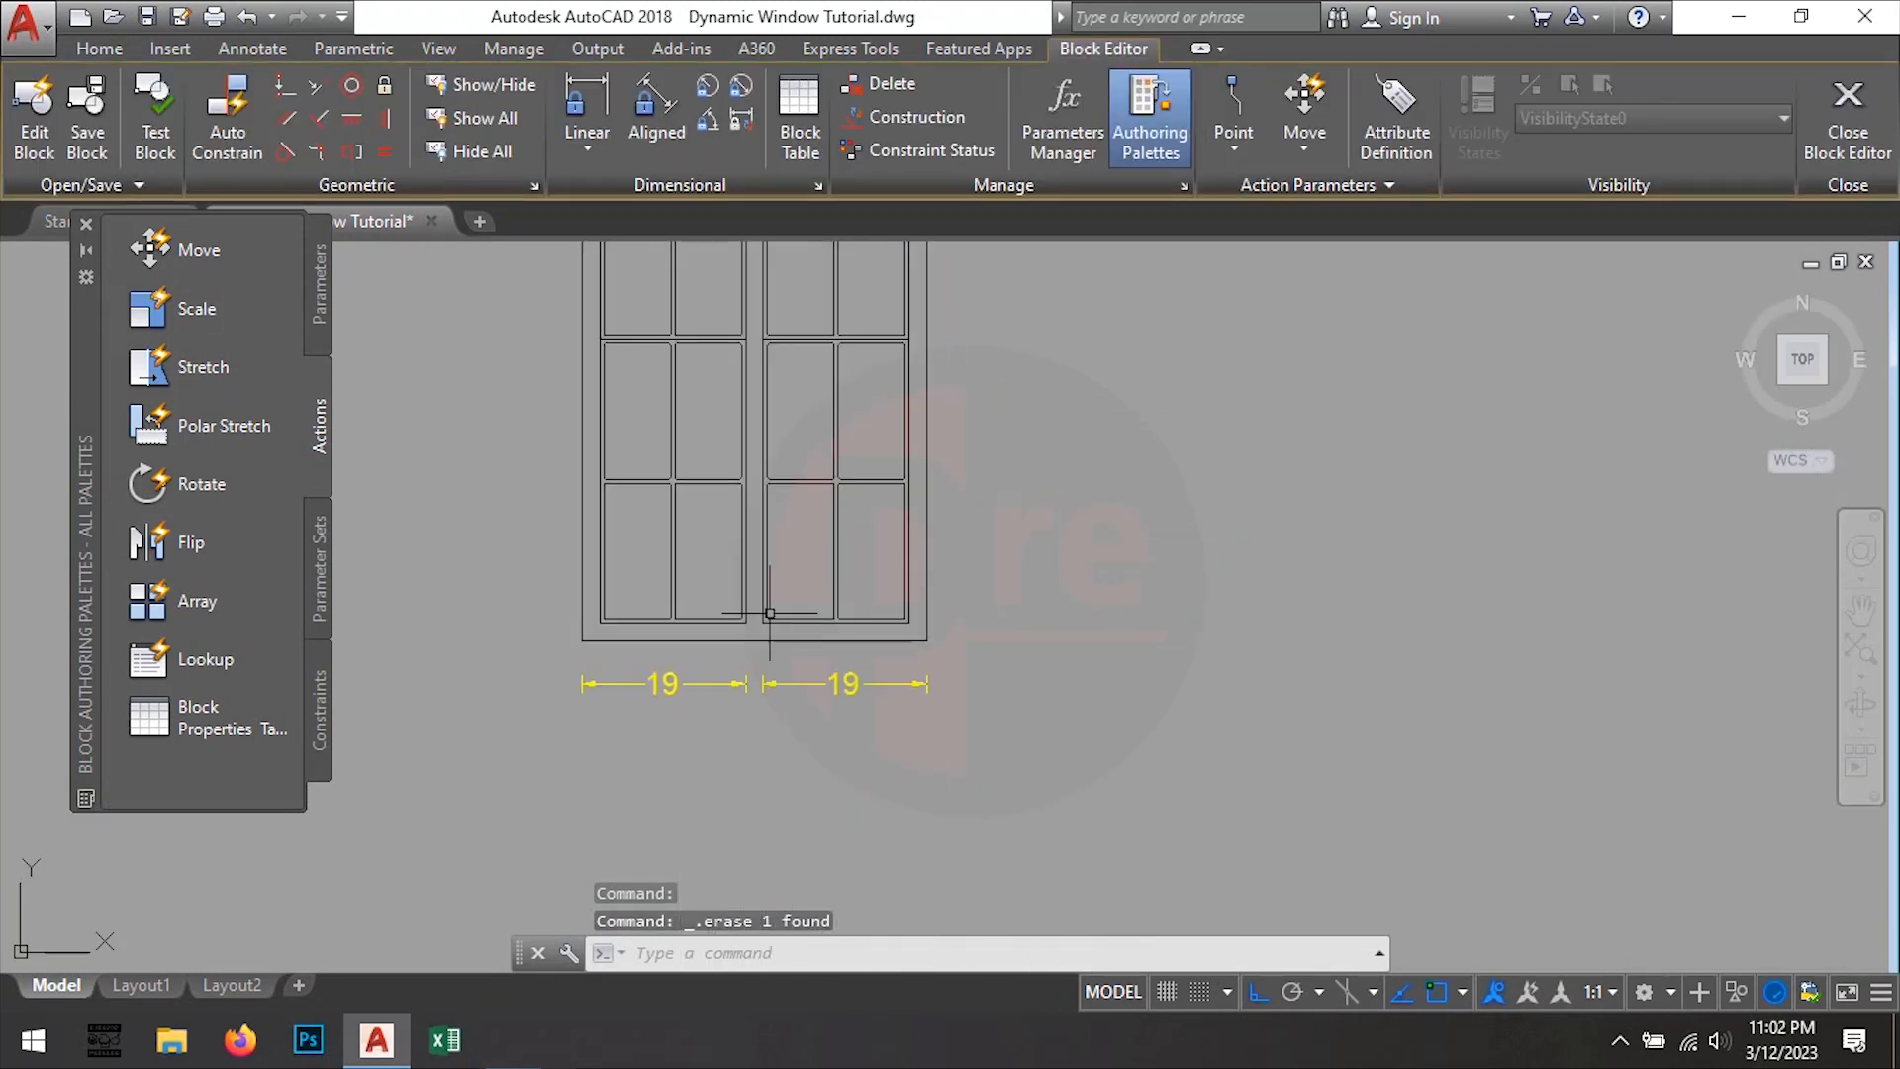
{"action": "left_click", "coordinate": [840, 686]}
{"action": "left_click", "coordinate": [817, 687]}
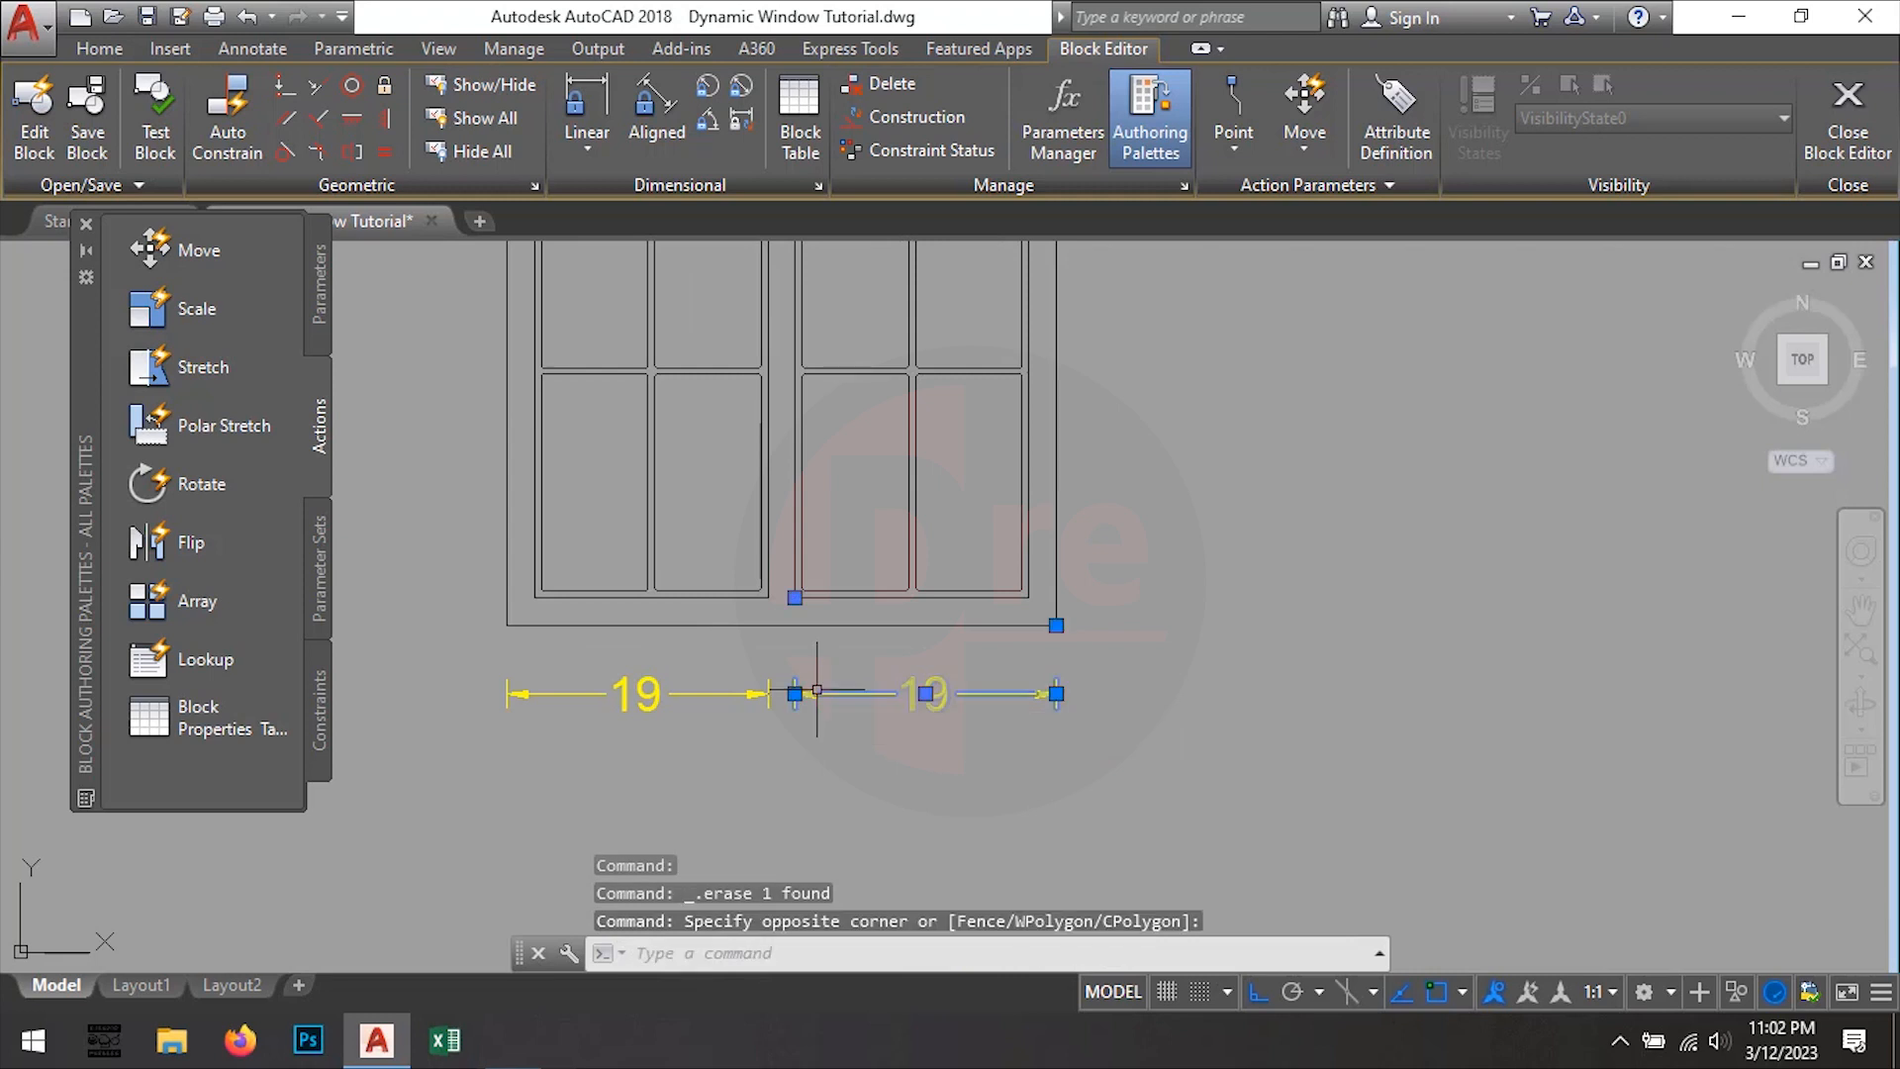
{"action": "key", "text": "Delete"}
{"action": "left_click", "coordinate": [755, 693]}
{"action": "key", "text": "Delete"}
{"action": "scroll", "coordinate": [883, 748], "scroll_direction": "down", "scroll_amount": 3}
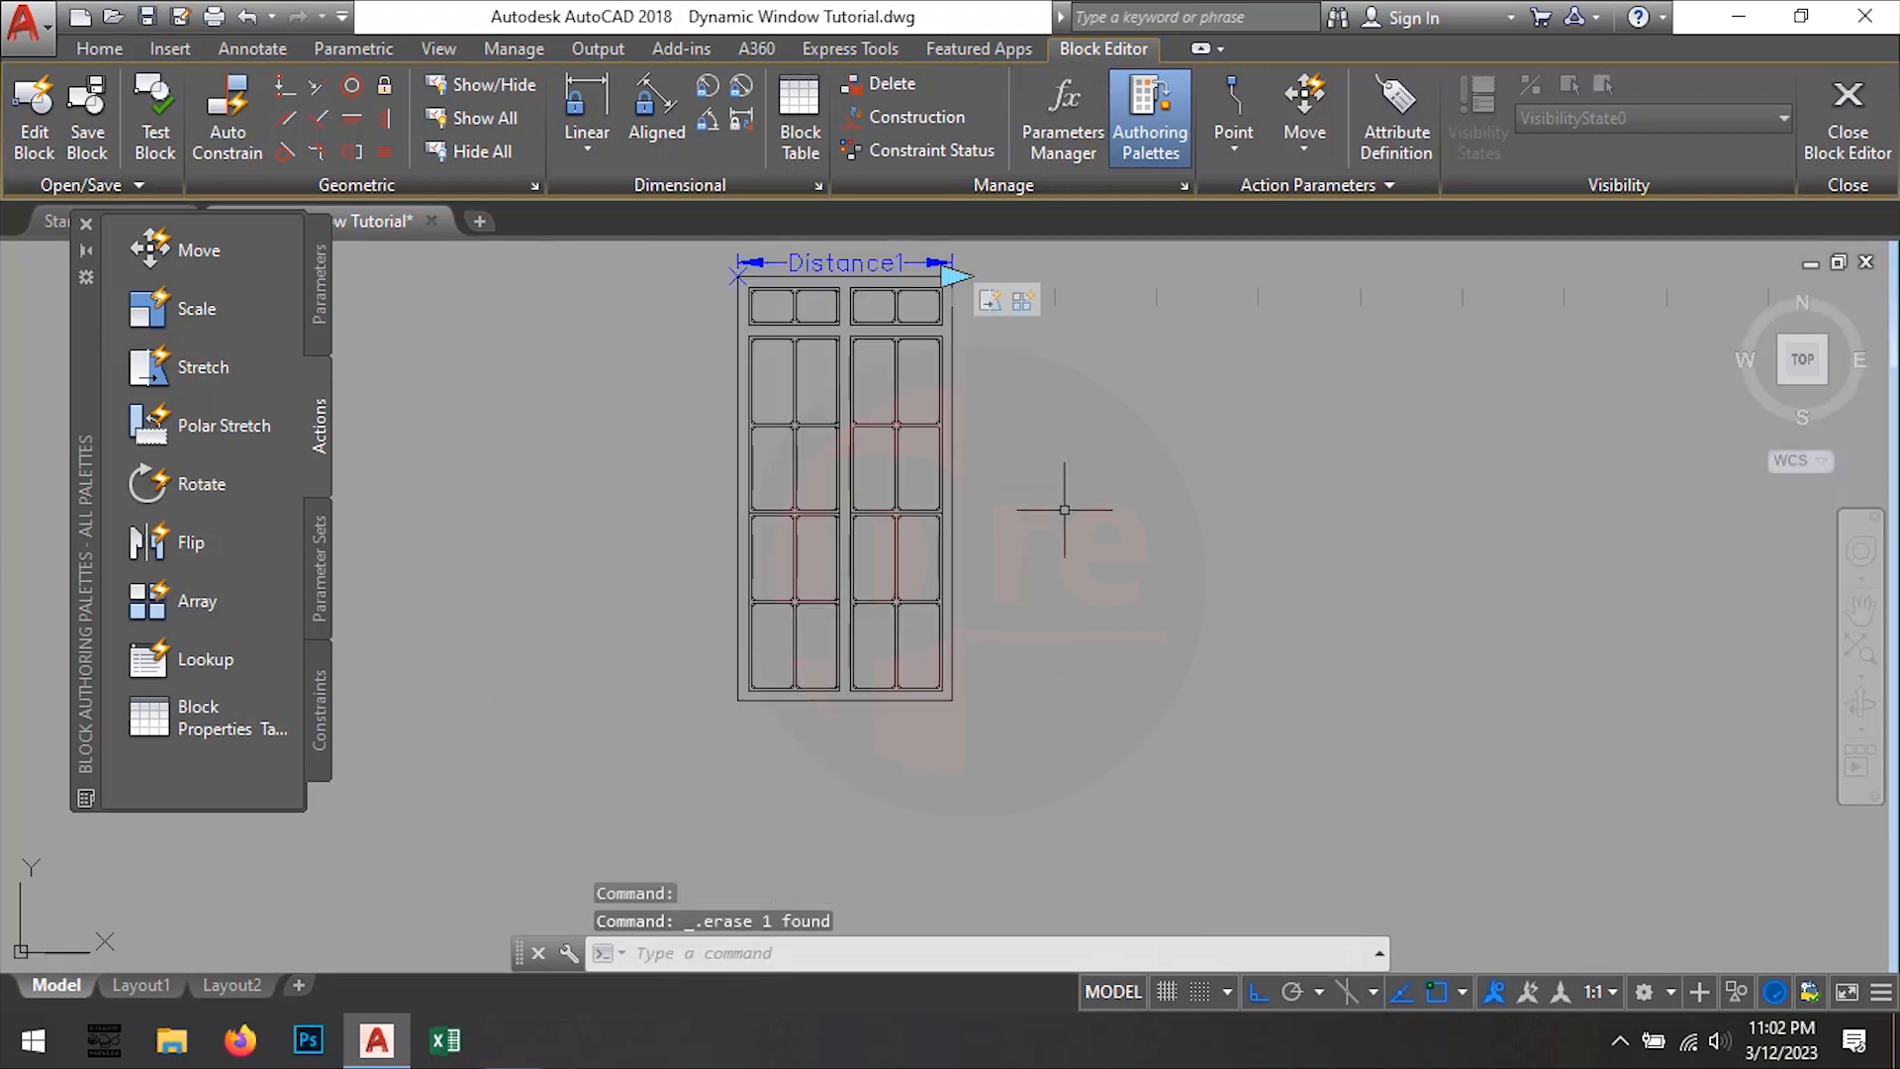
Close the Block Editor and save the changes made to the window block
{"action": "middle_click_drag", "start_coordinate": [1035, 551], "coordinate": [1019, 612]}
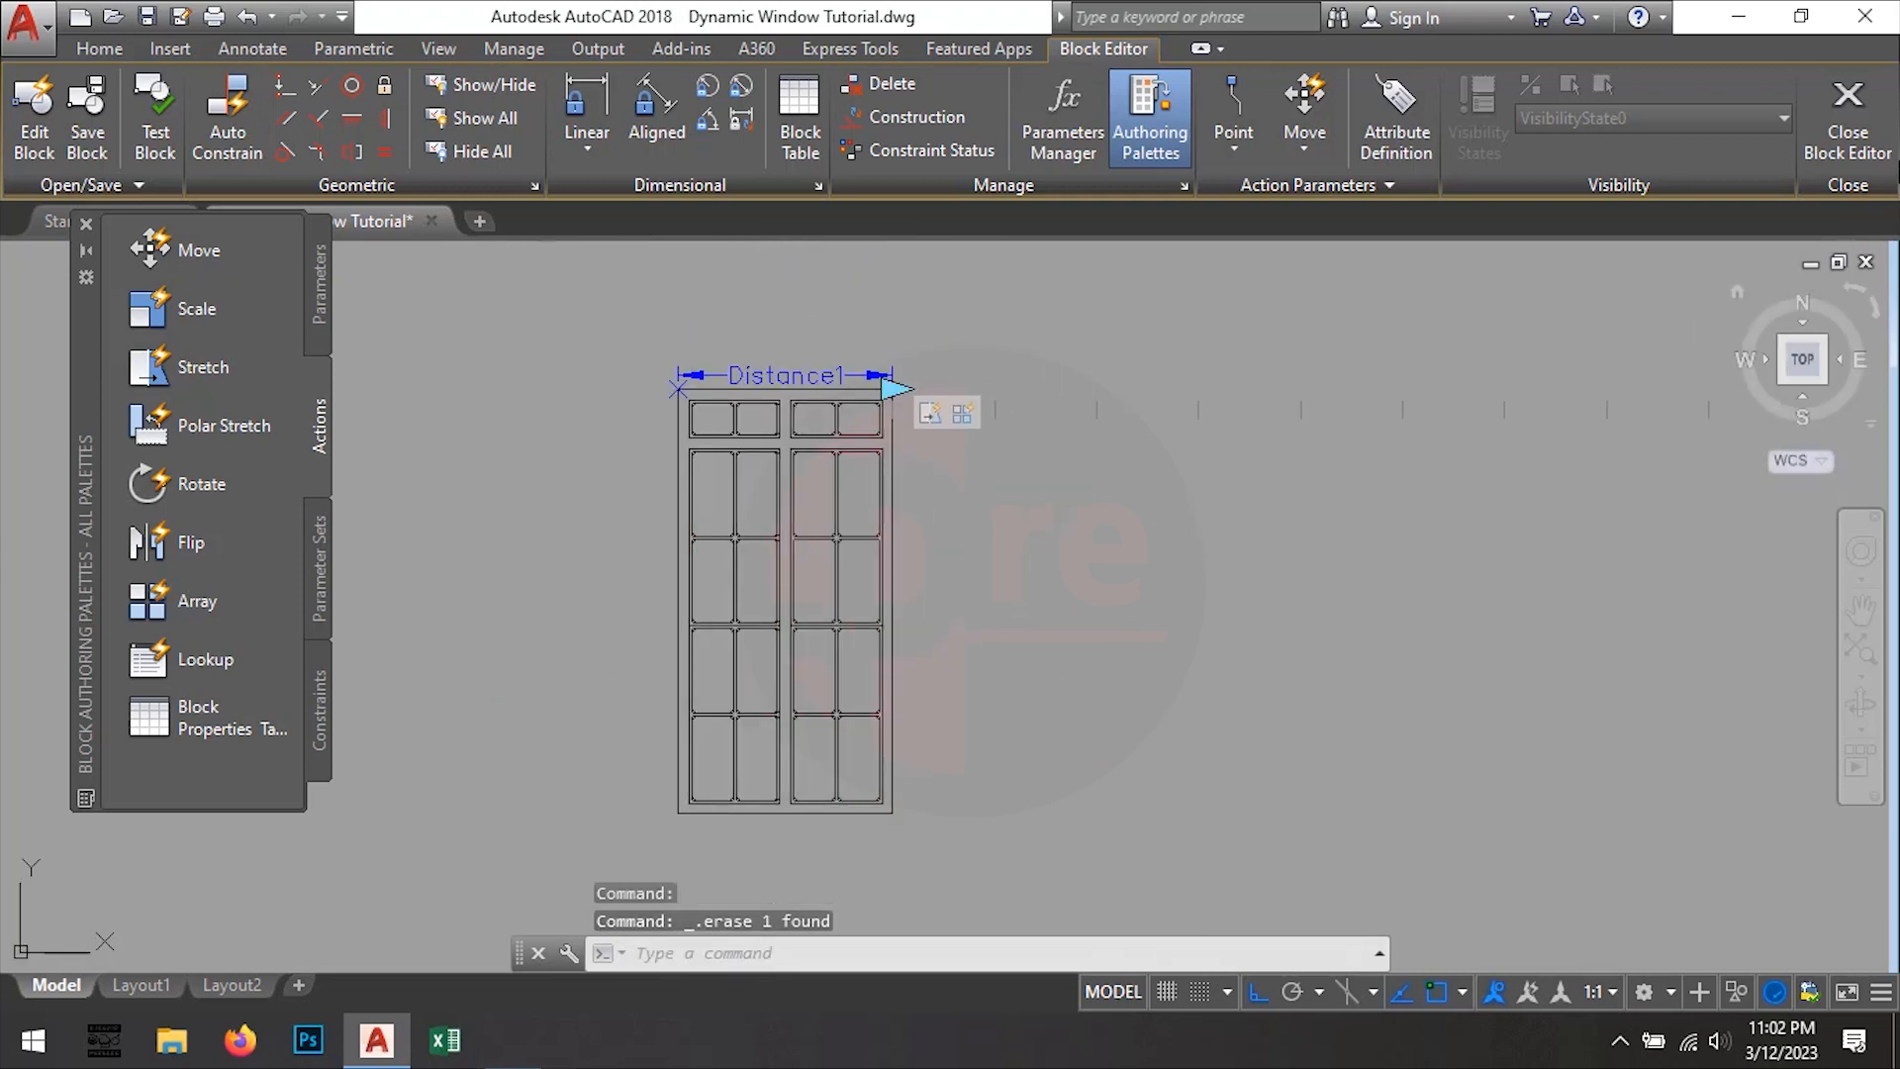
{"action": "left_click", "coordinate": [1847, 119]}
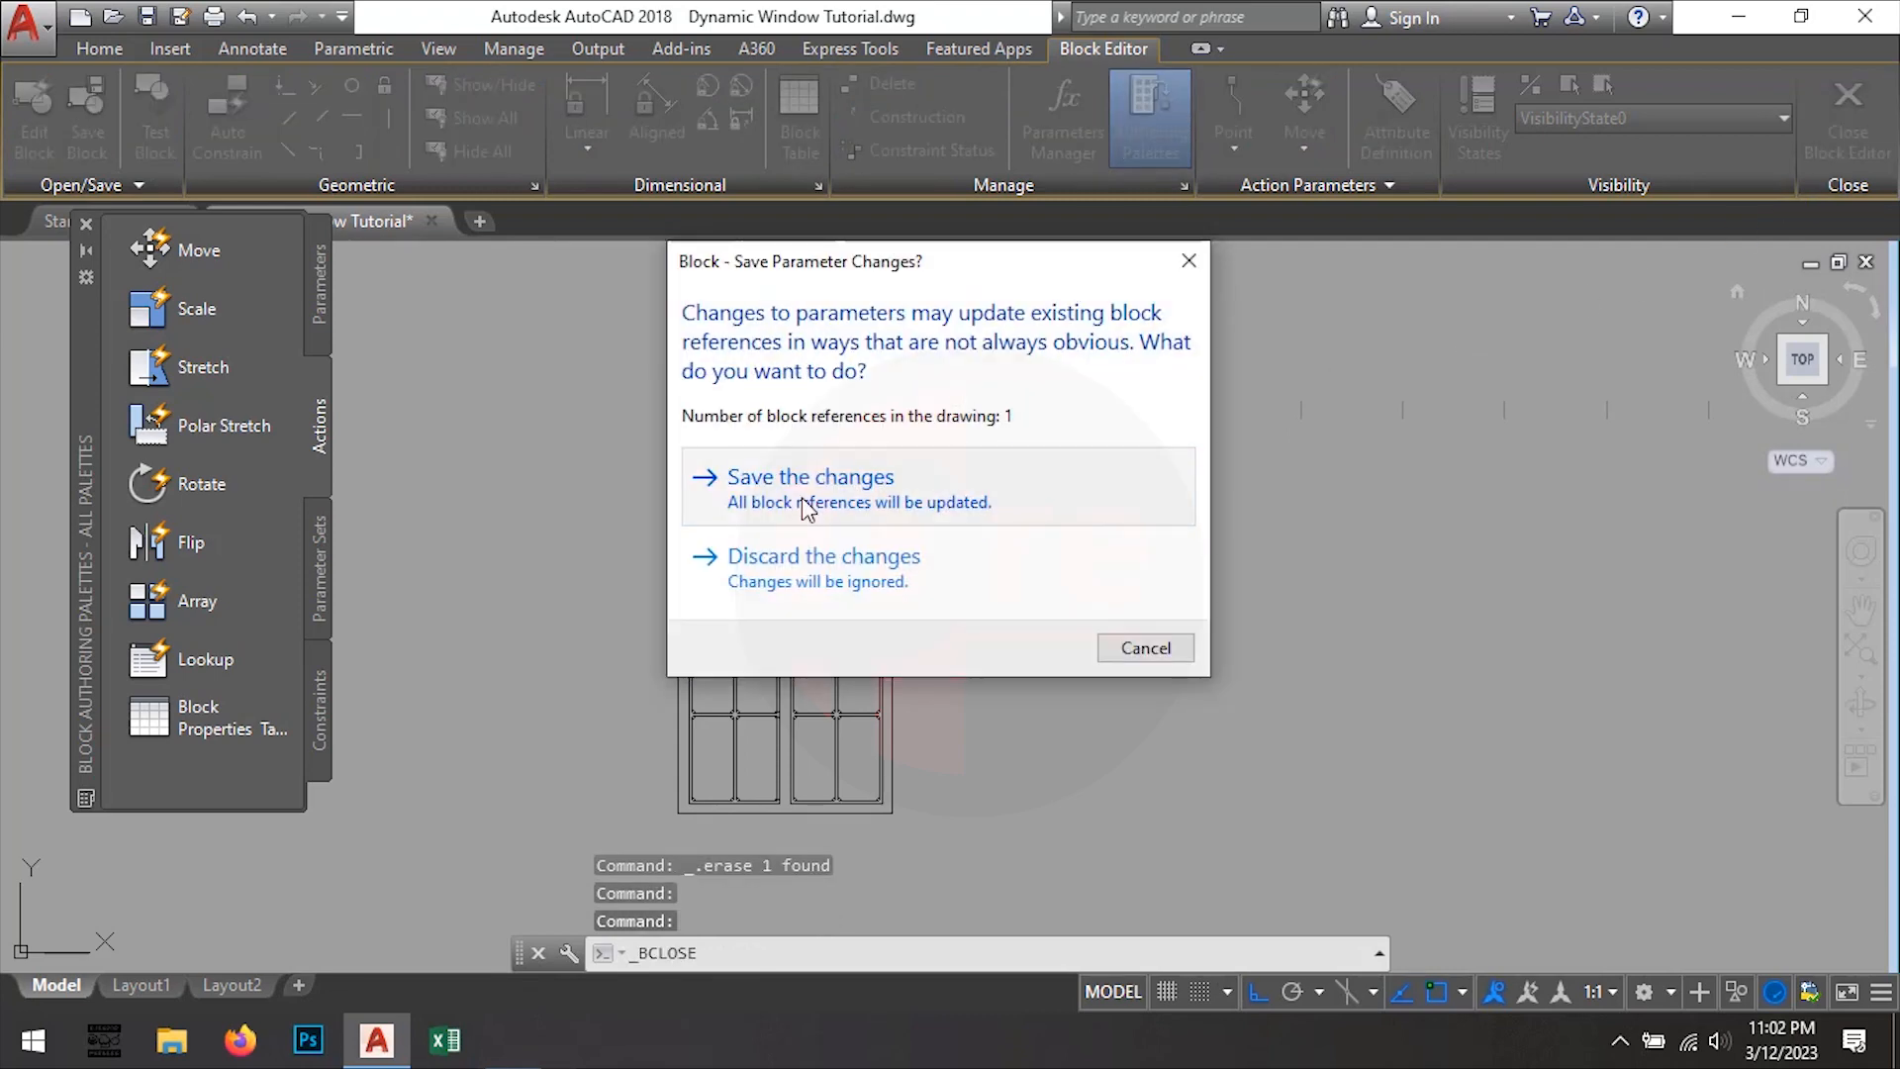
{"action": "left_click", "coordinate": [804, 493]}
Shrink the window block in the drawing to two panels with its width grip and deselect it
{"action": "scroll", "coordinate": [1154, 543], "scroll_direction": "down", "scroll_amount": 2}
{"action": "left_click", "coordinate": [1052, 543]}
{"action": "scroll", "coordinate": [1109, 459], "scroll_direction": "up", "scroll_amount": 2}
{"action": "left_click", "coordinate": [1109, 459]}
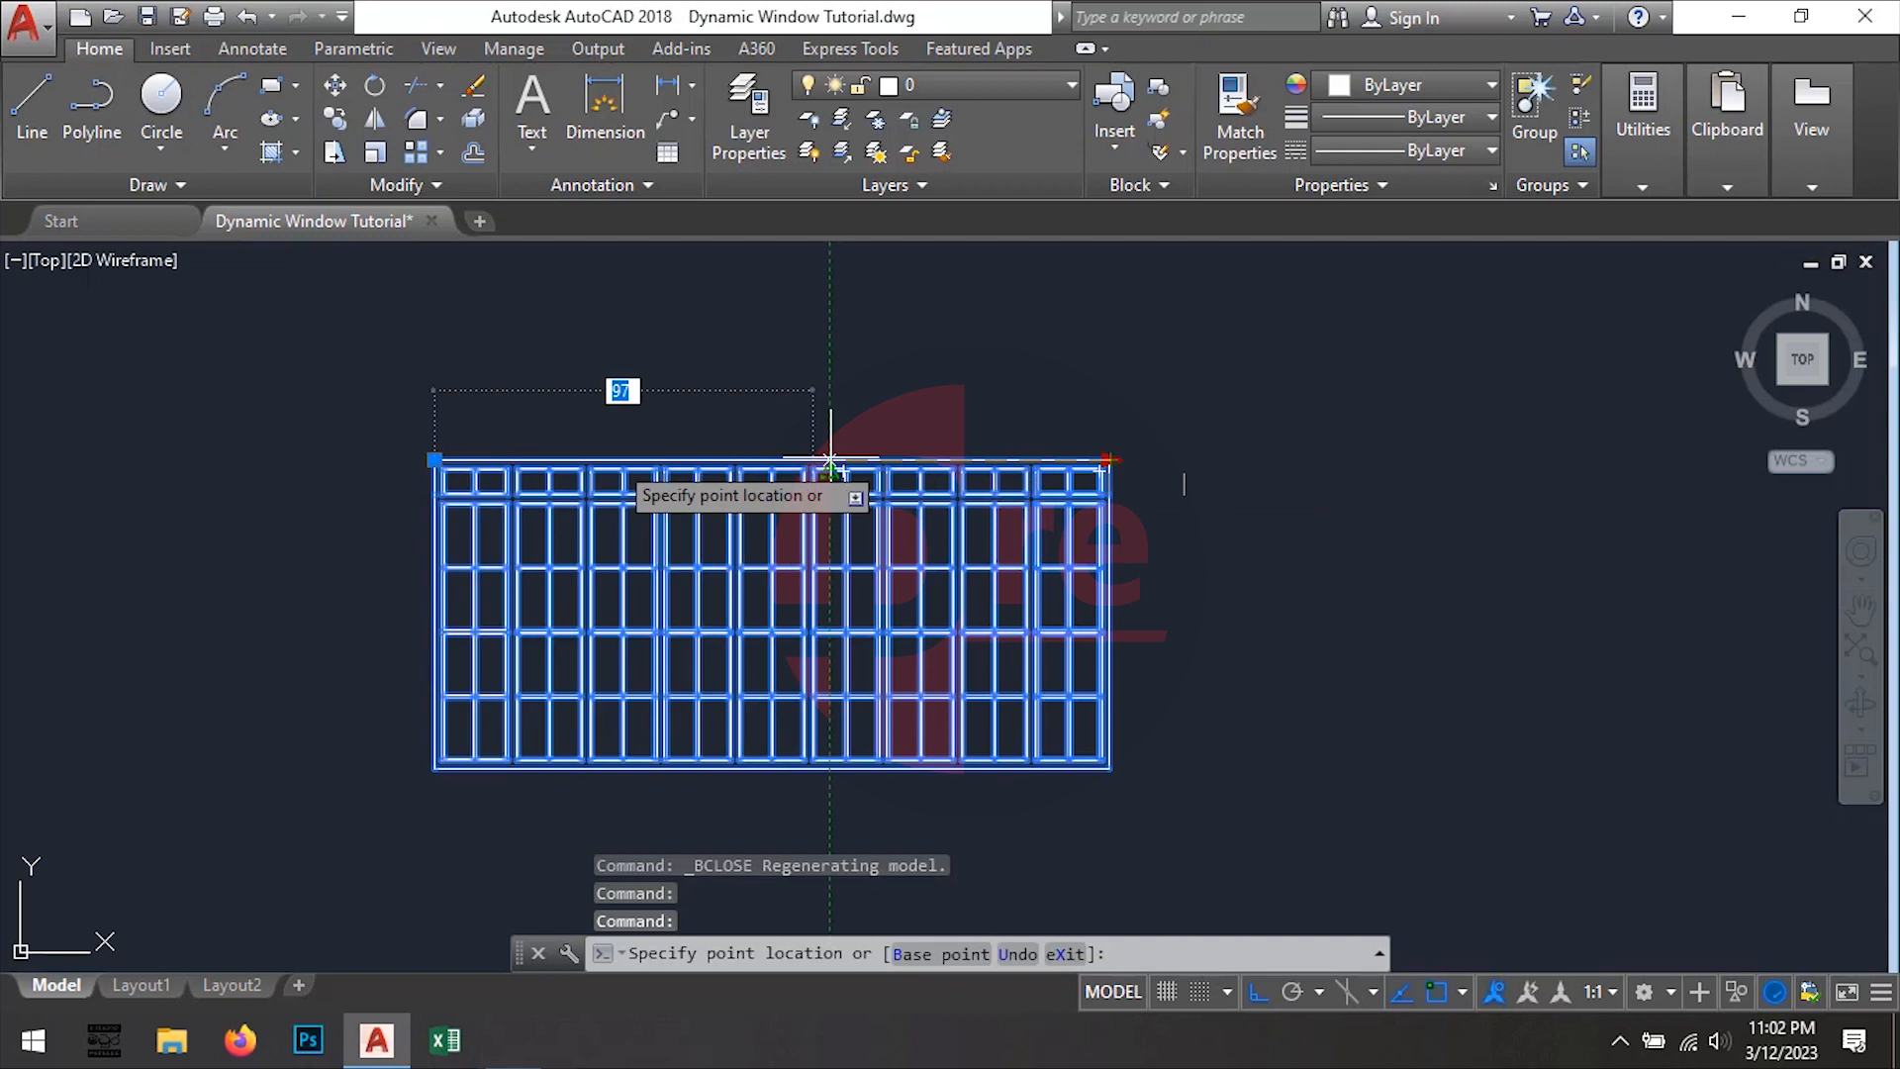
{"action": "key", "text": "Escape"}
{"action": "scroll", "coordinate": [929, 485], "scroll_direction": "up", "scroll_amount": 2}
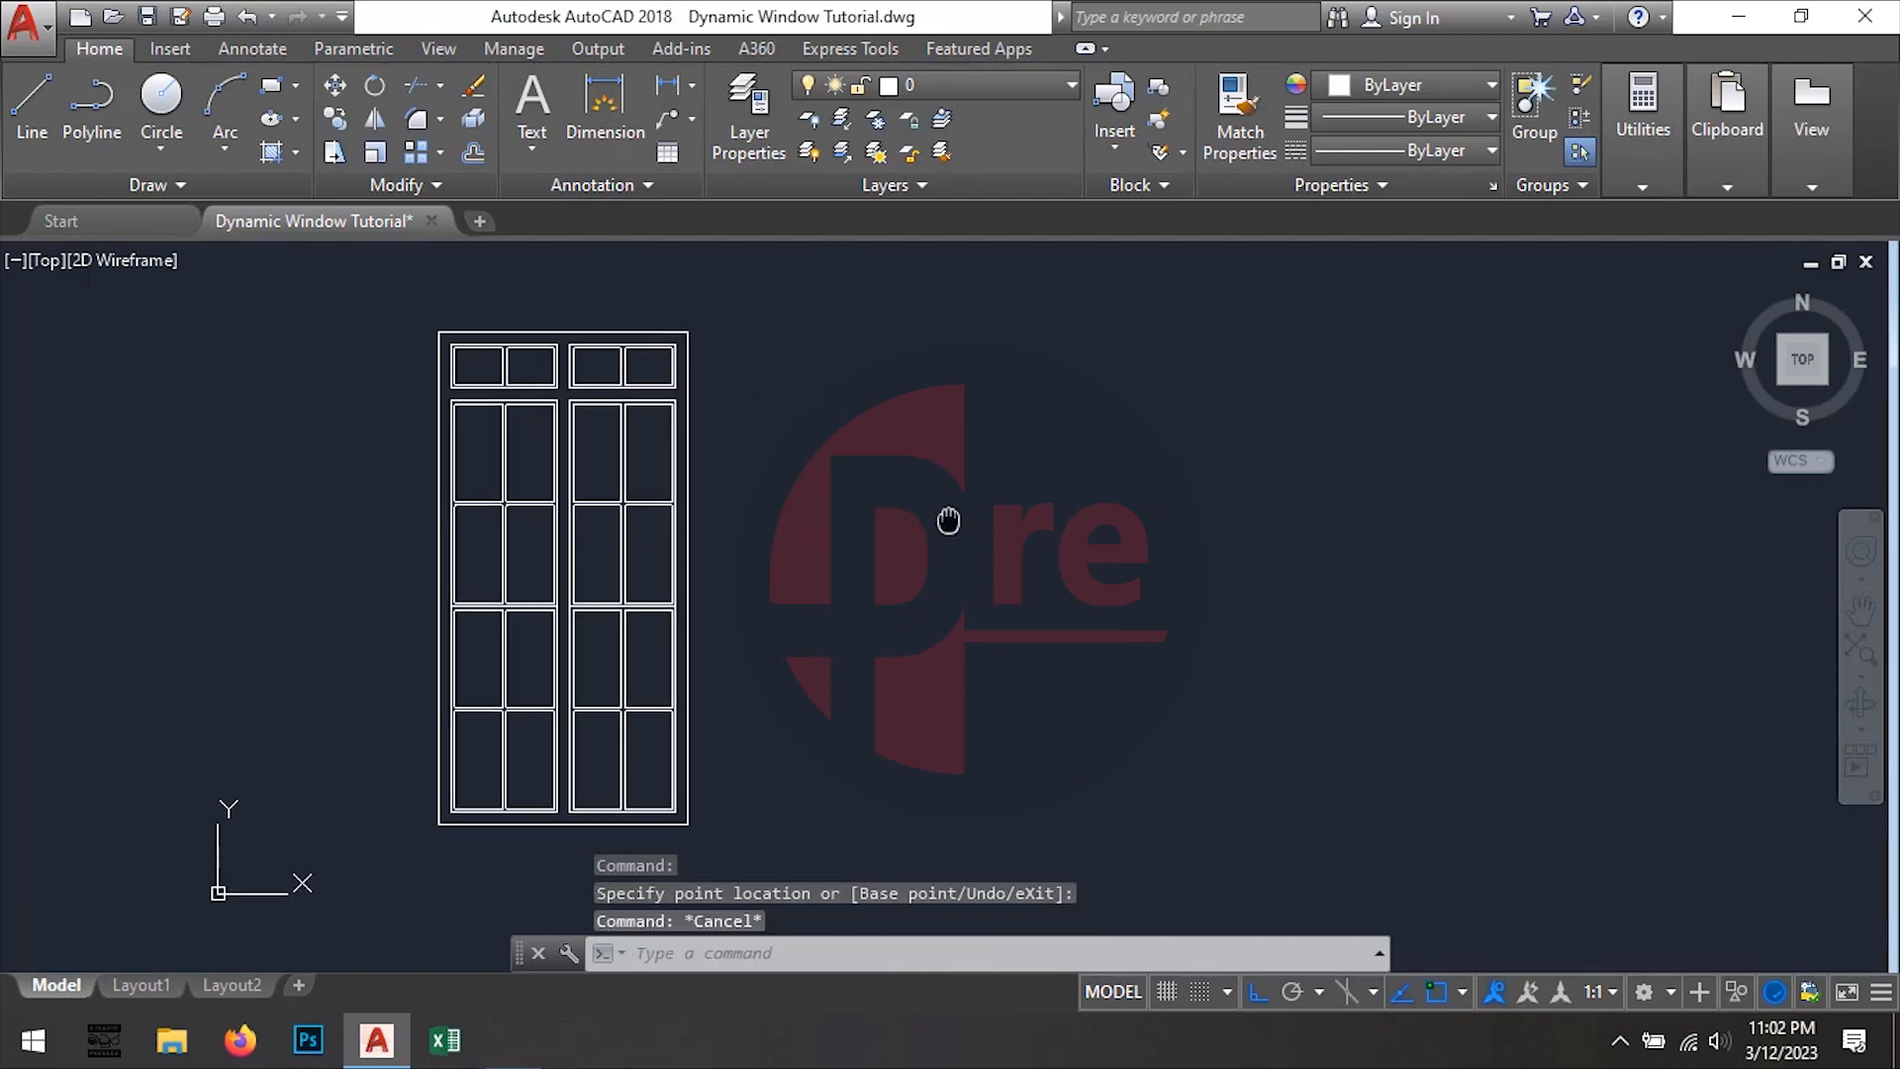
Stretch the two-panel window block with its width grip until it holds ten panels
{"action": "left_click", "coordinate": [698, 456]}
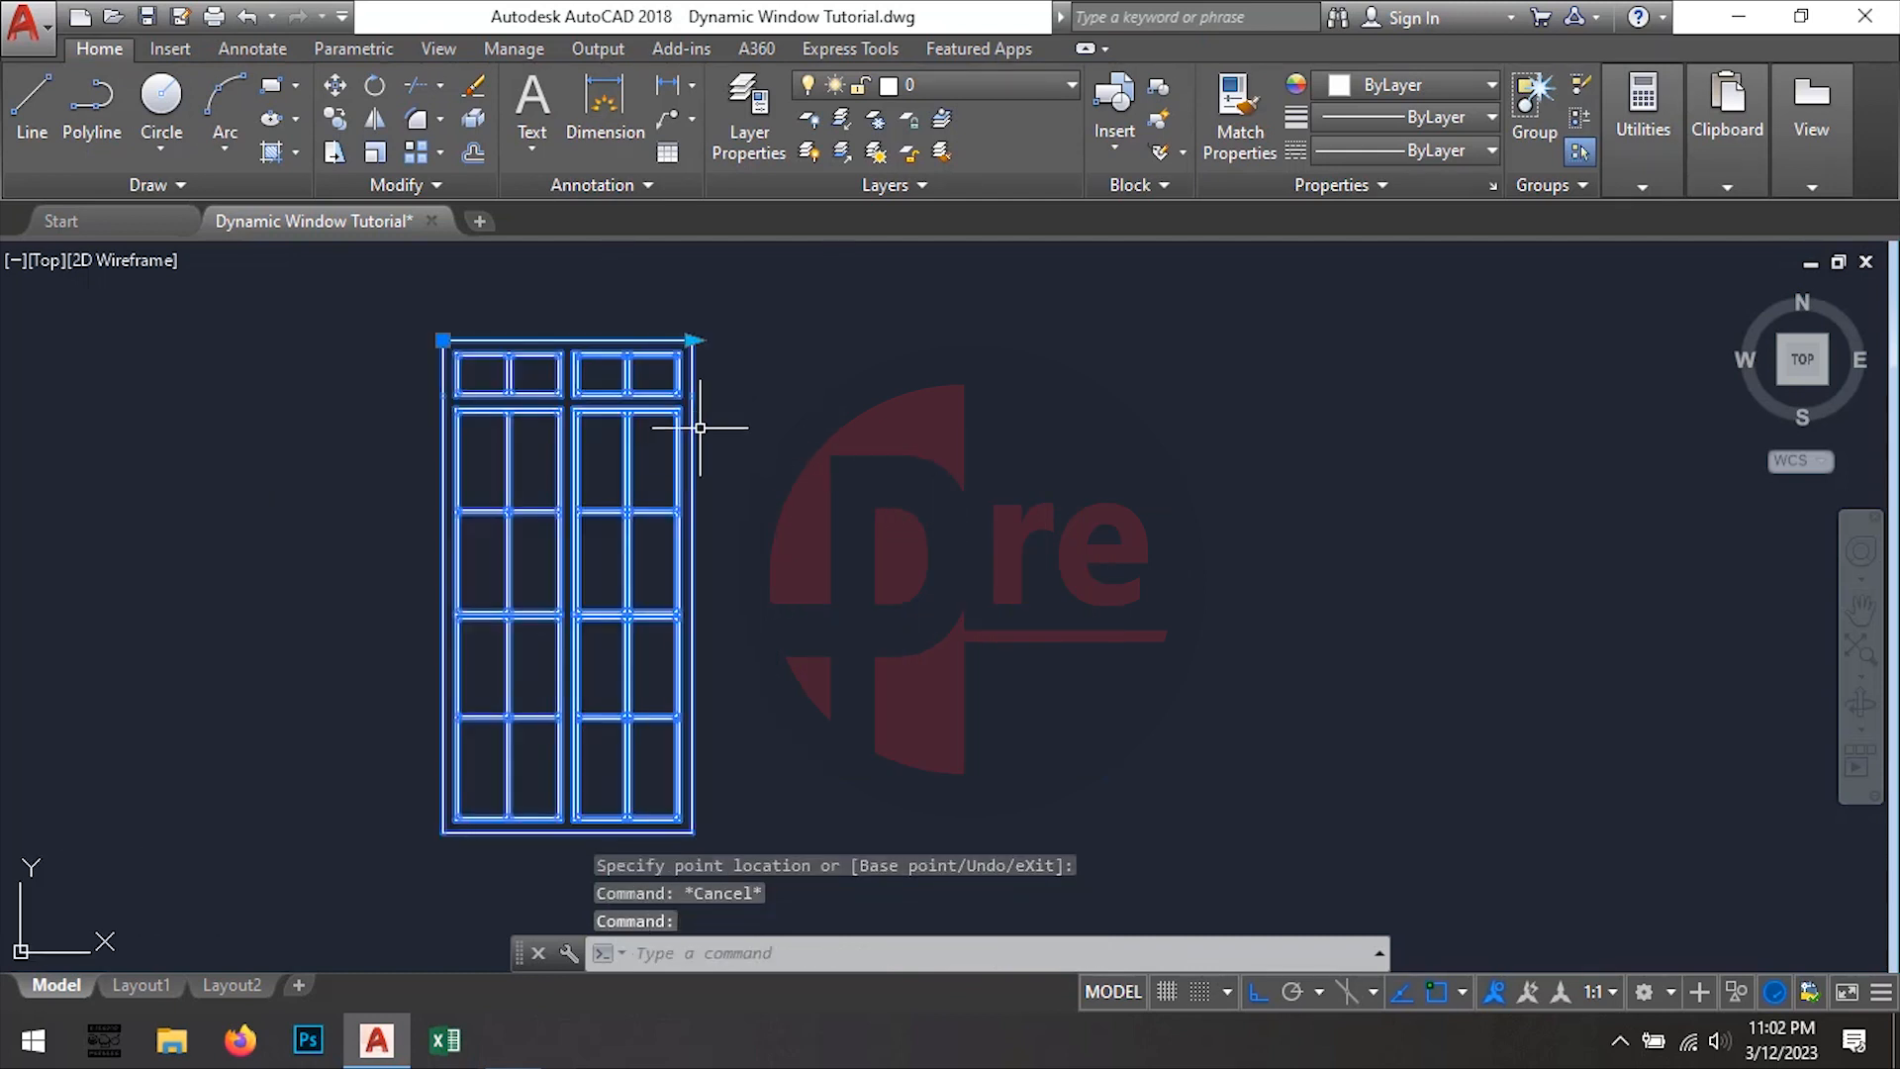
{"action": "left_click", "coordinate": [692, 340]}
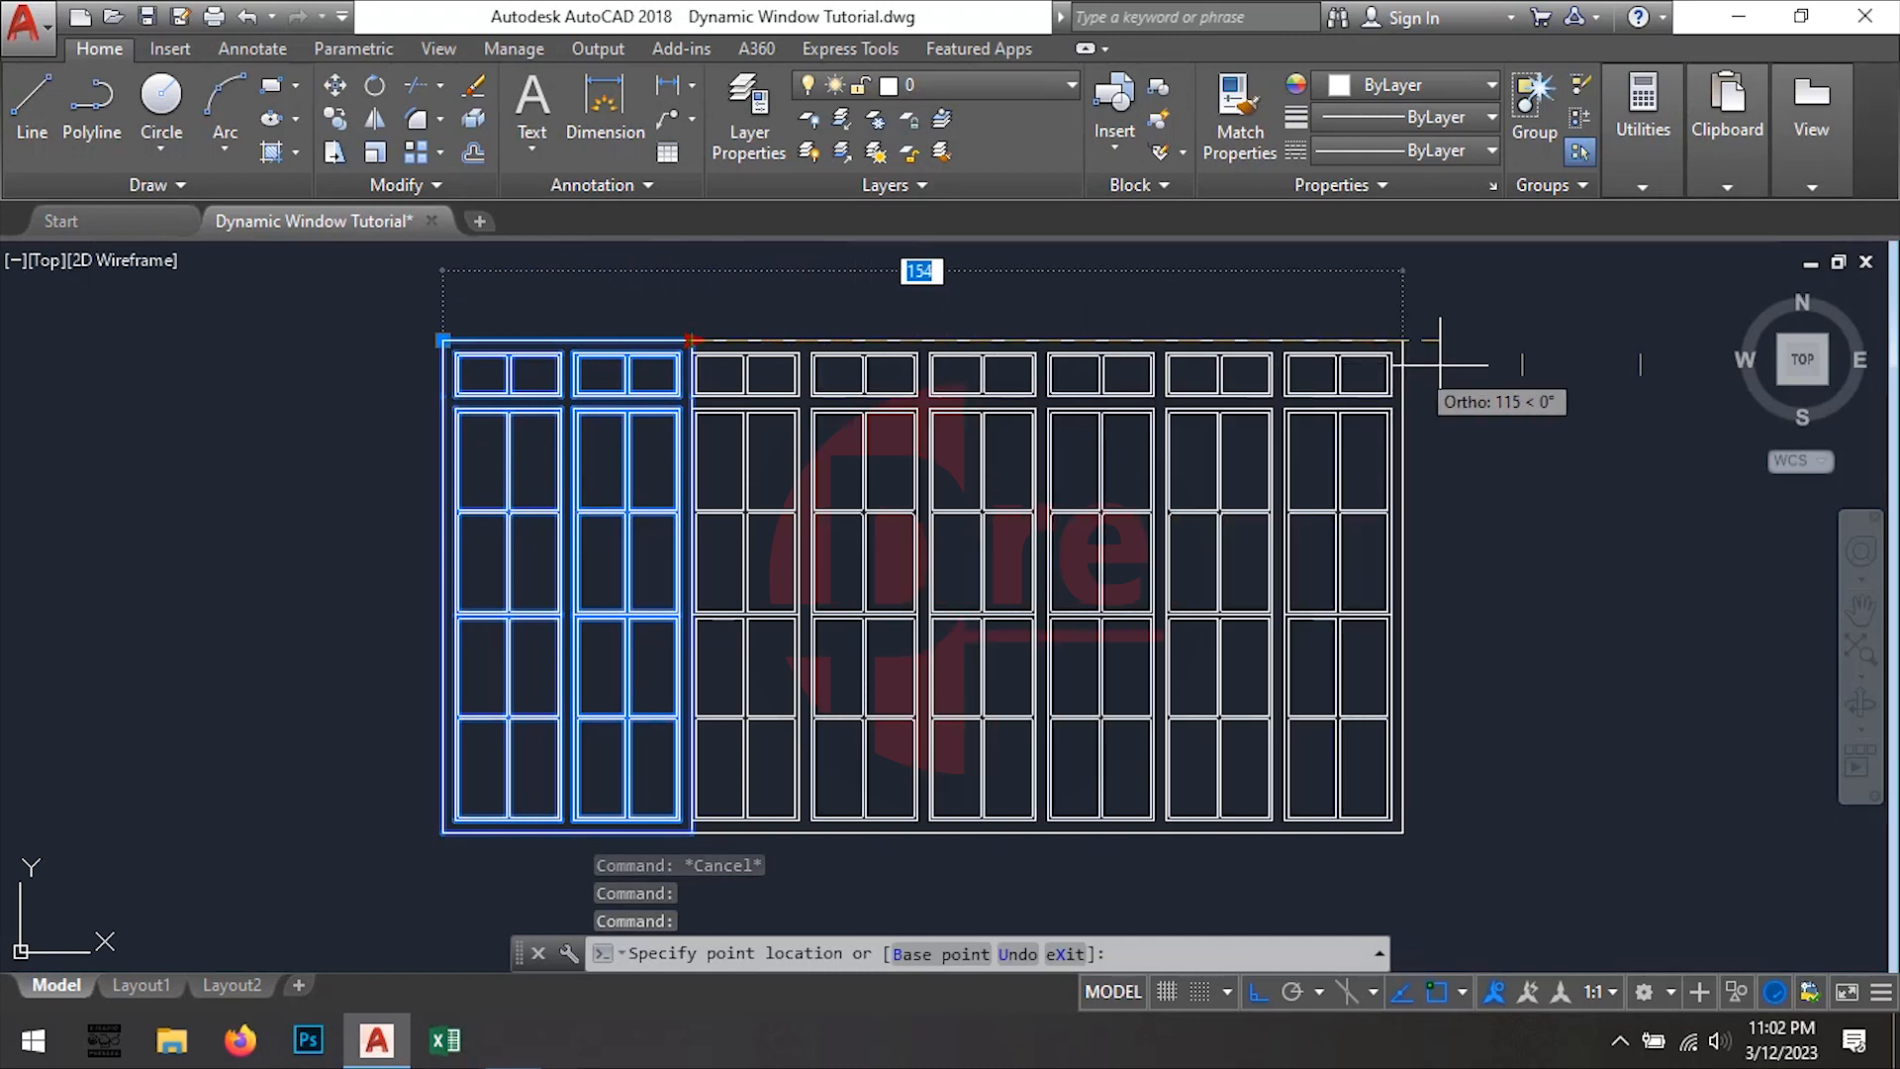
{"action": "left_click", "coordinate": [1619, 380]}
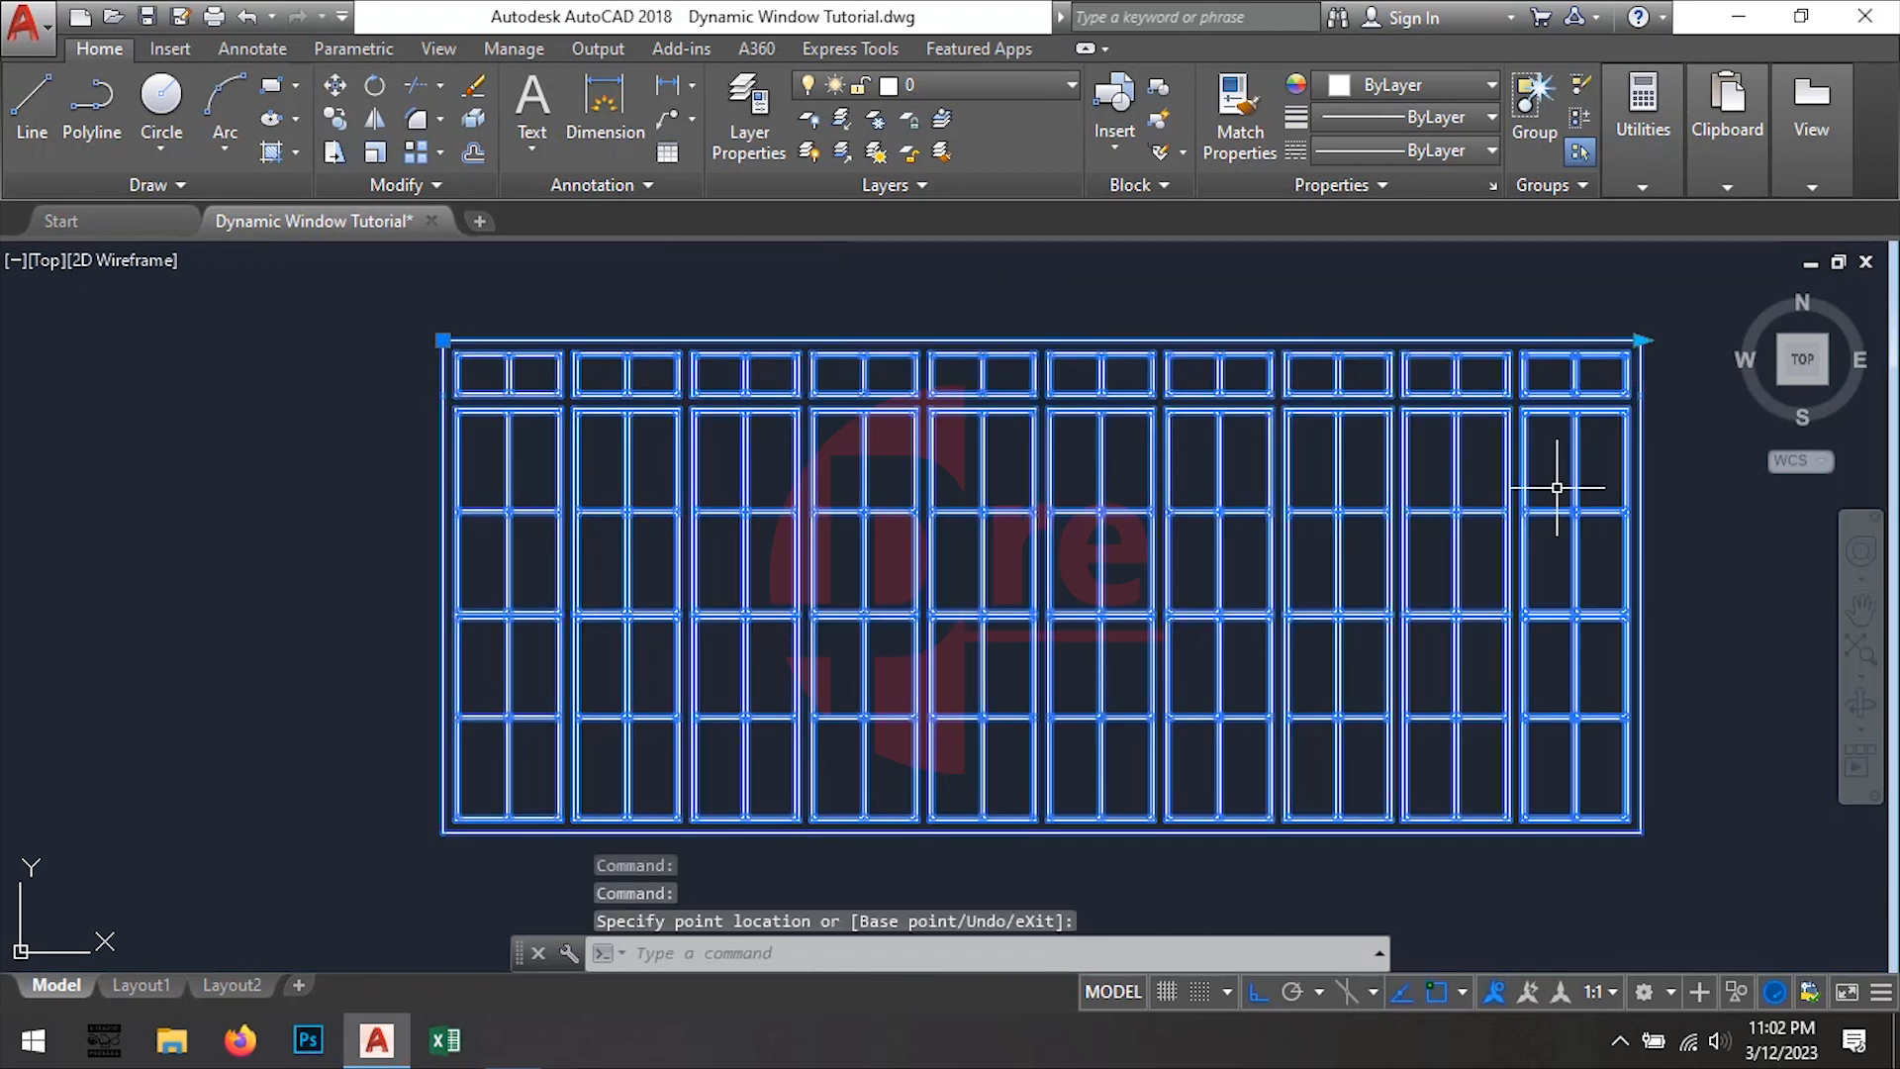
Shrink the window block to five panels and further down to two panels, and deselect it
{"action": "left_click", "coordinate": [1640, 339]}
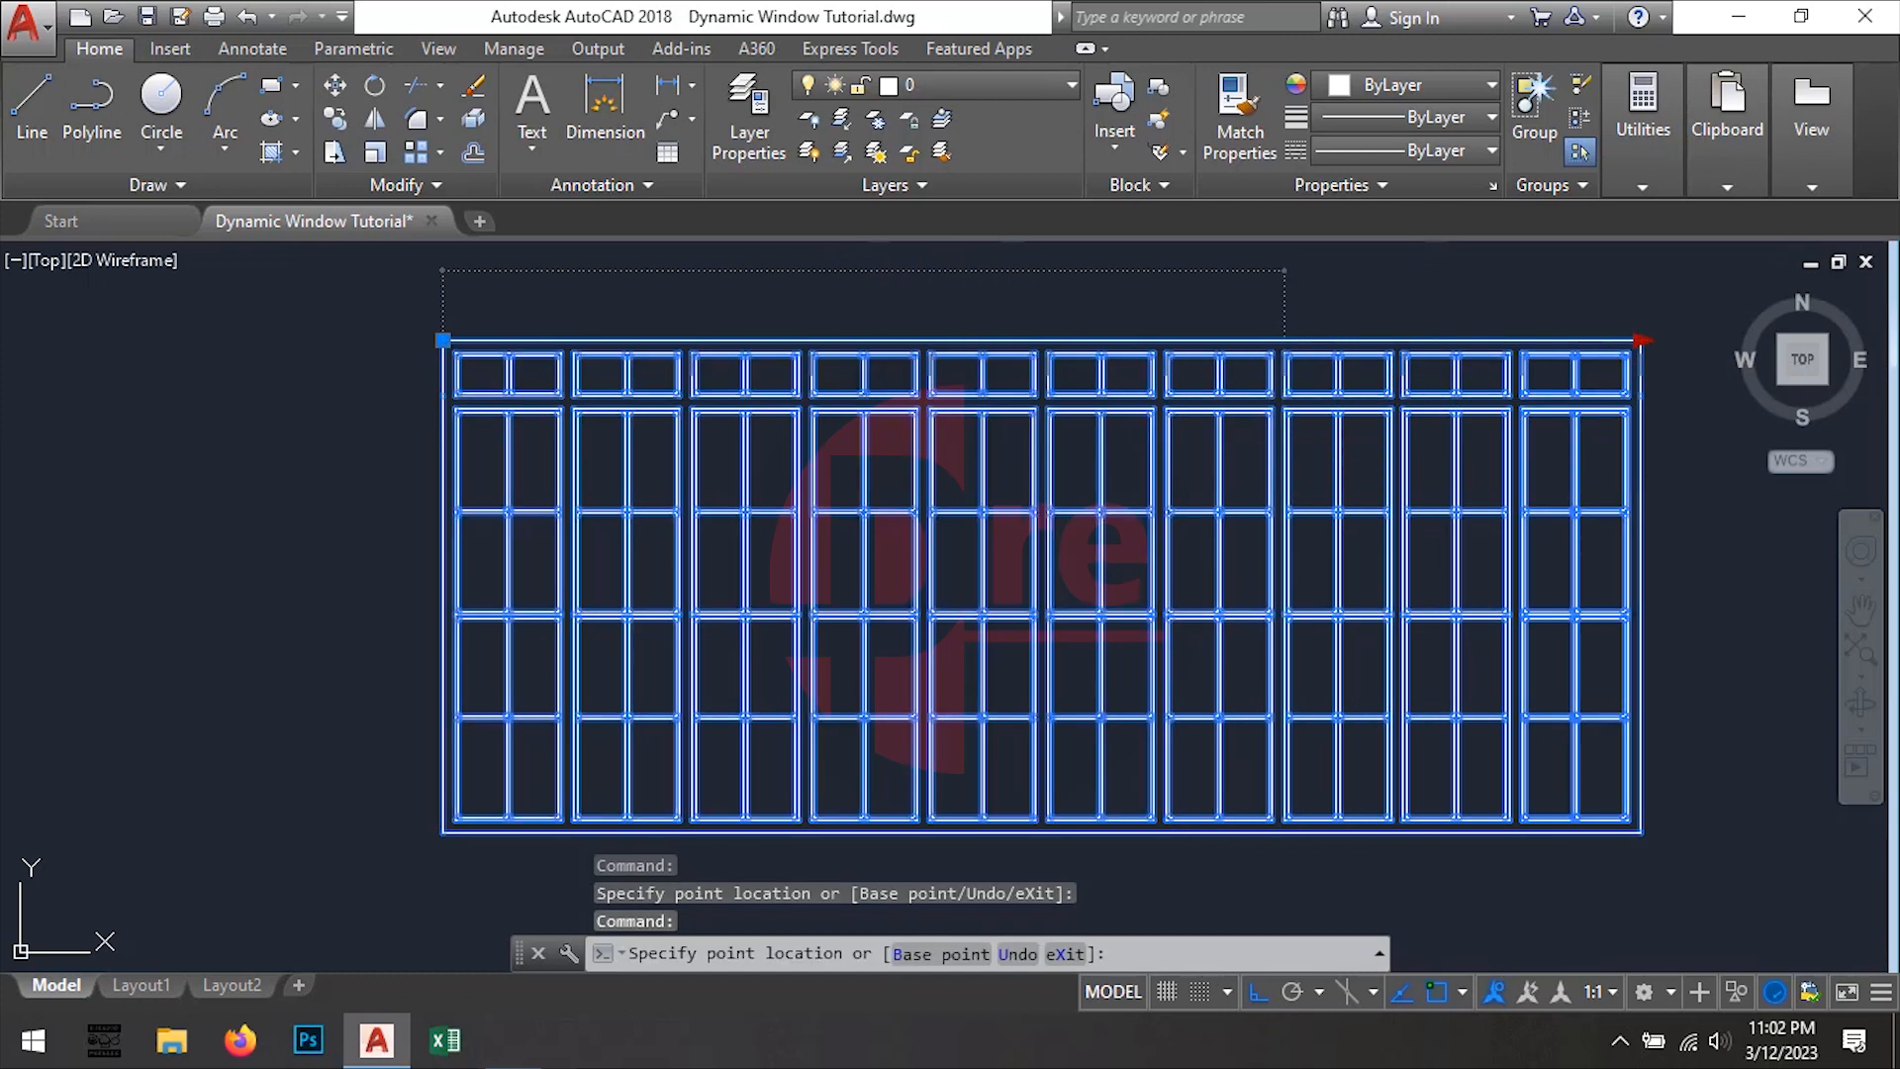
{"action": "left_click", "coordinate": [1272, 343]}
{"action": "left_click", "coordinate": [1284, 339]}
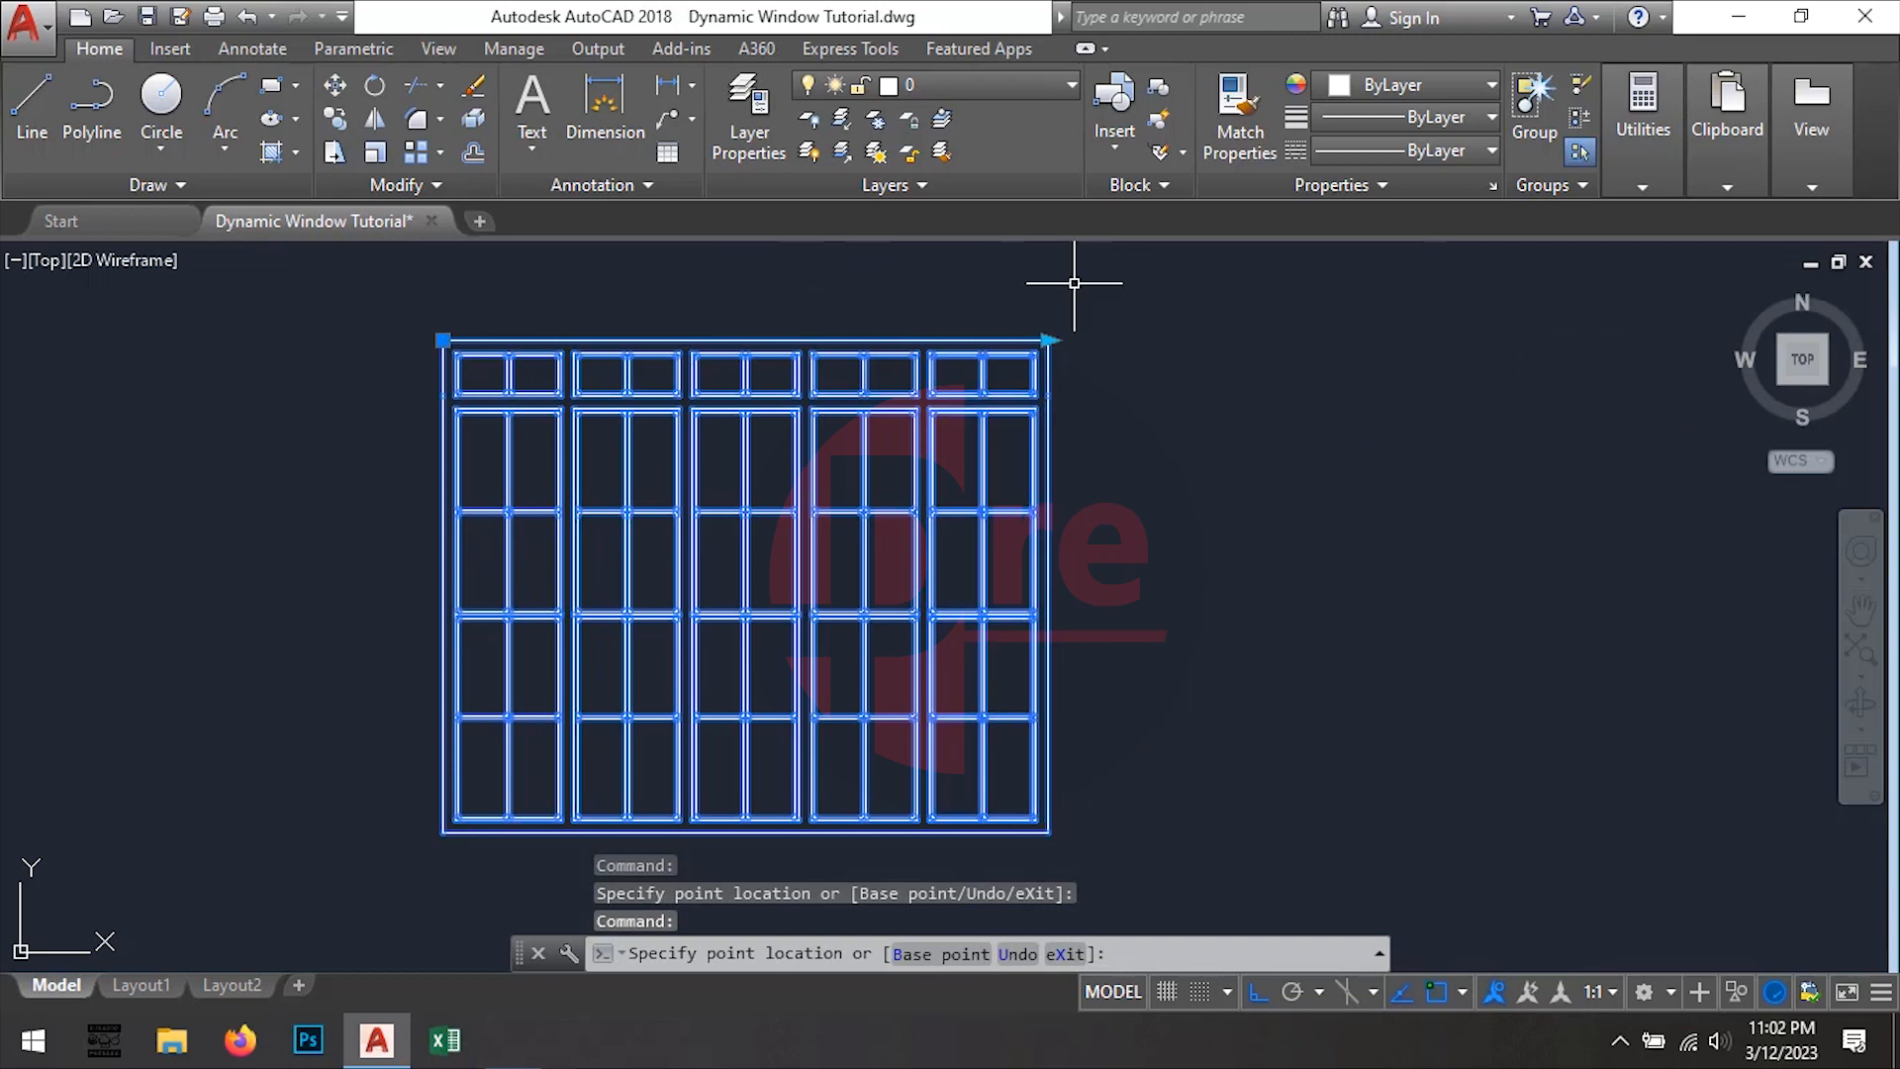
{"action": "left_click", "coordinate": [848, 329]}
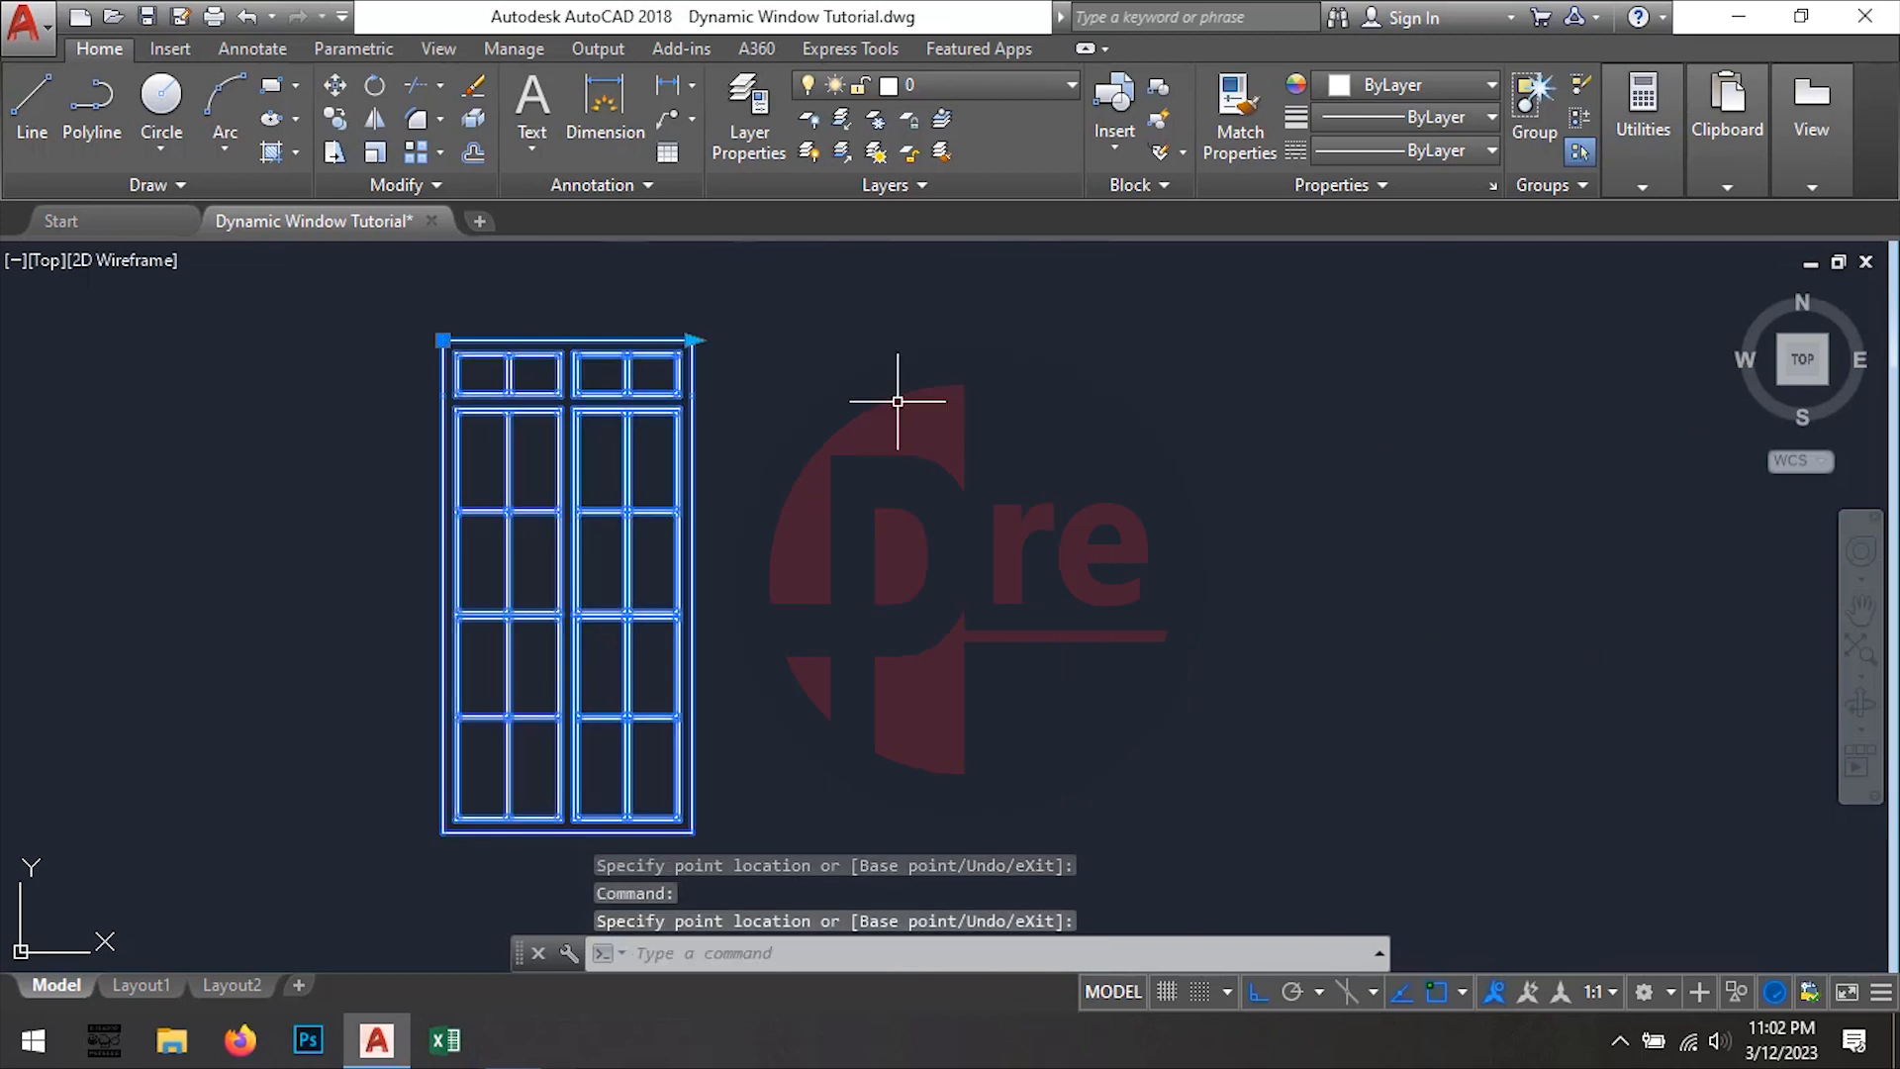
{"action": "scroll", "coordinate": [929, 435], "scroll_direction": "down", "scroll_amount": 2}
{"action": "middle_click_drag", "start_coordinate": [721, 496], "coordinate": [780, 521]}
{"action": "scroll", "coordinate": [828, 492], "scroll_direction": "up", "scroll_amount": 2}
{"action": "key", "text": "Escape"}
{"action": "scroll", "coordinate": [835, 484], "scroll_direction": "down", "scroll_amount": 2}
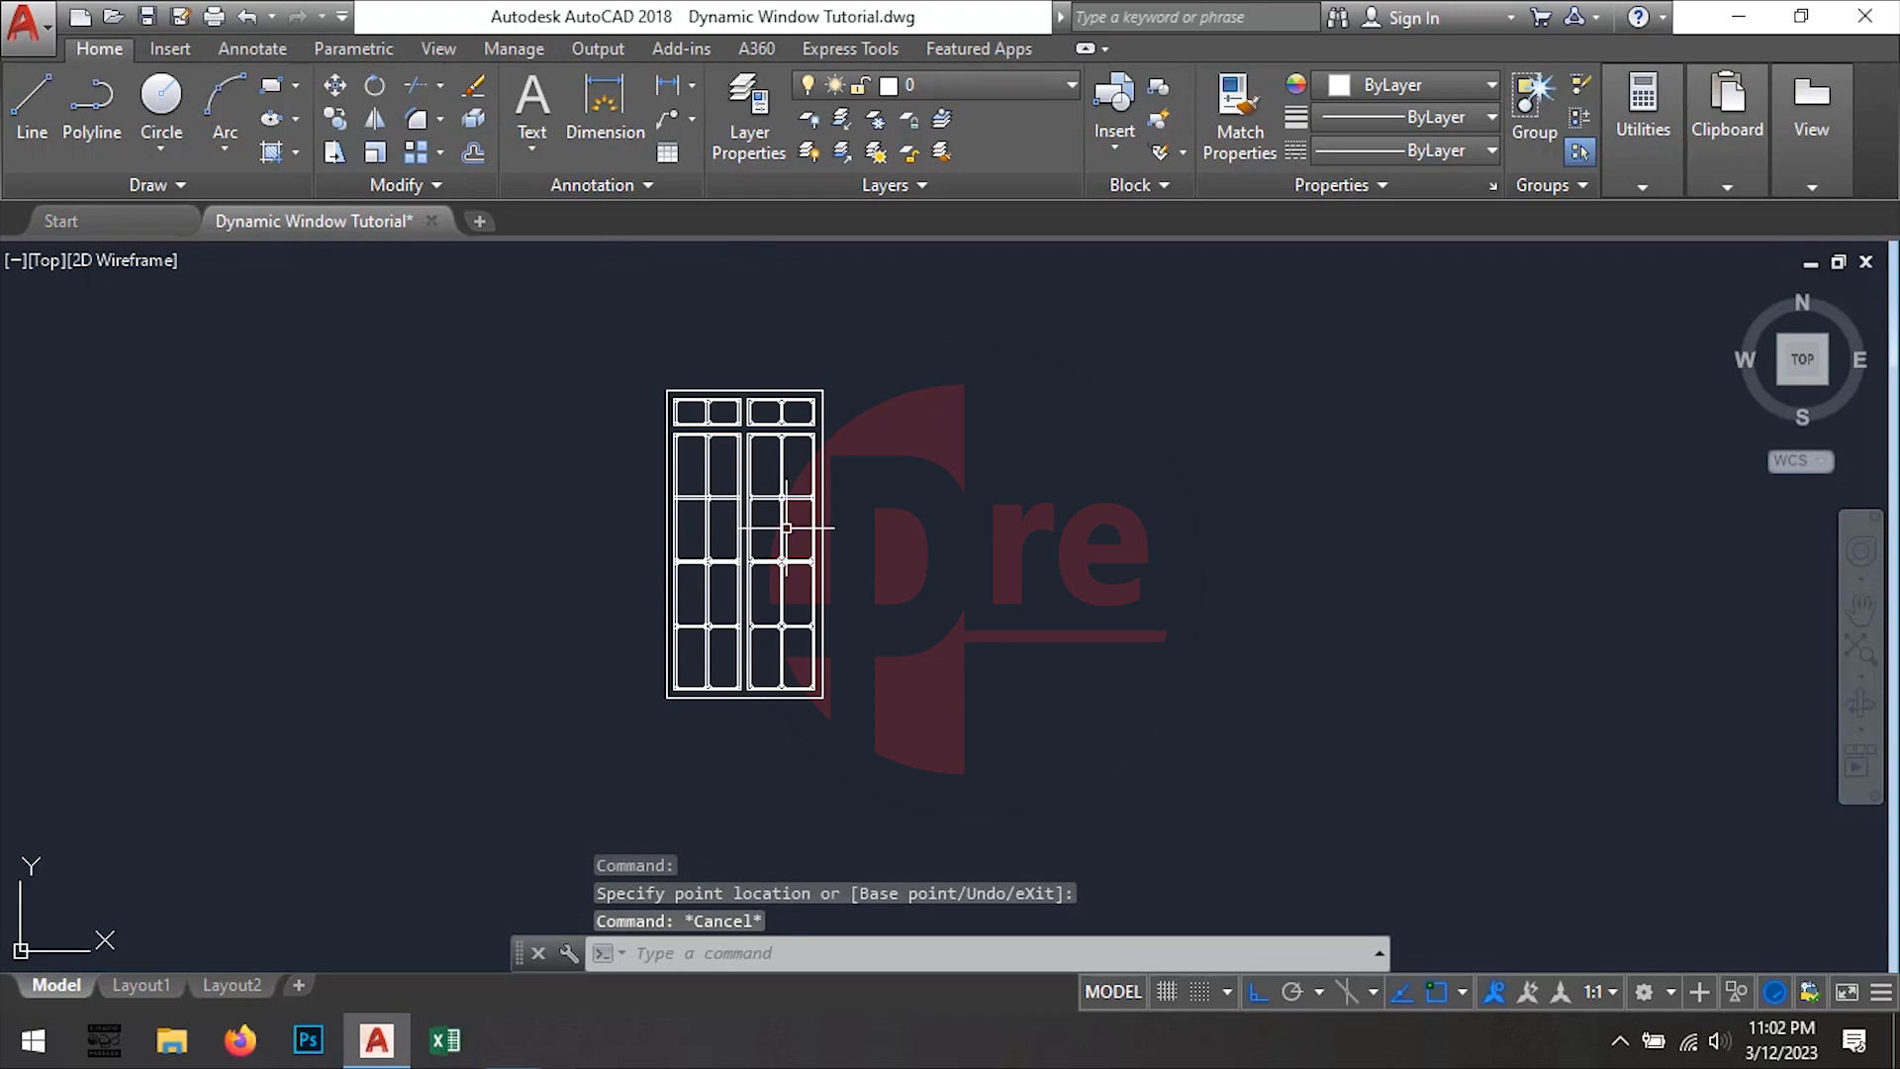